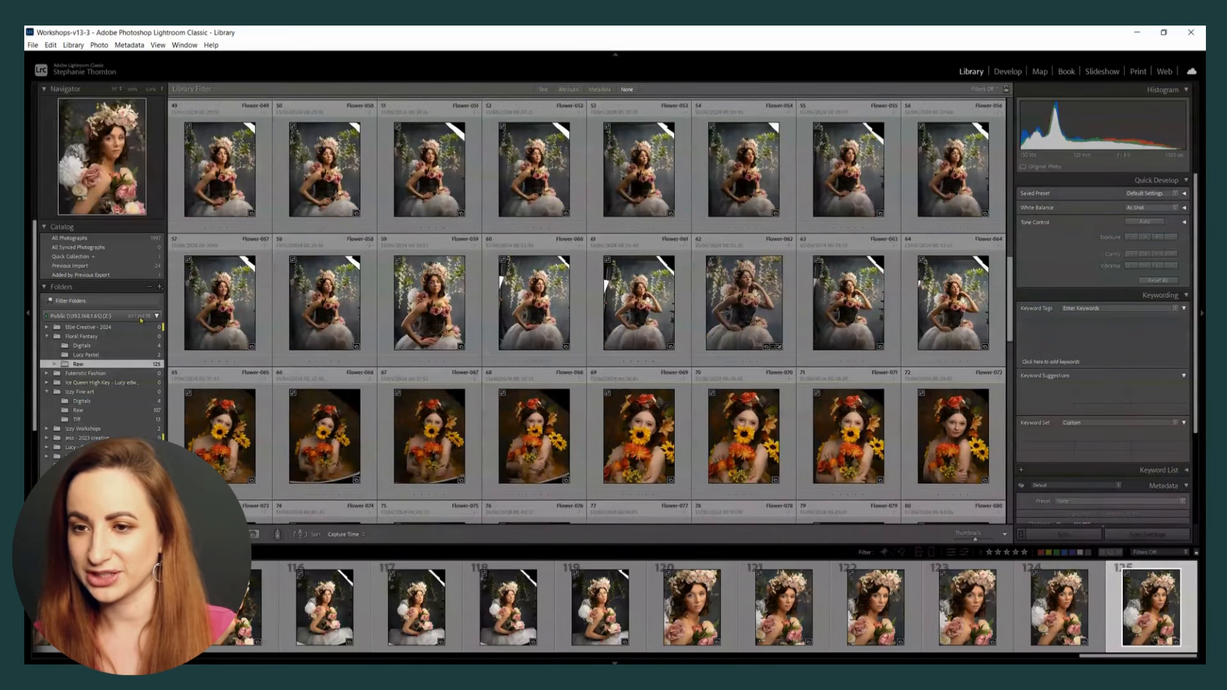
Step: Open the collection with the reduced selection of flower portraits and look over its thumbnails
scroll(33, 317, down, 3)
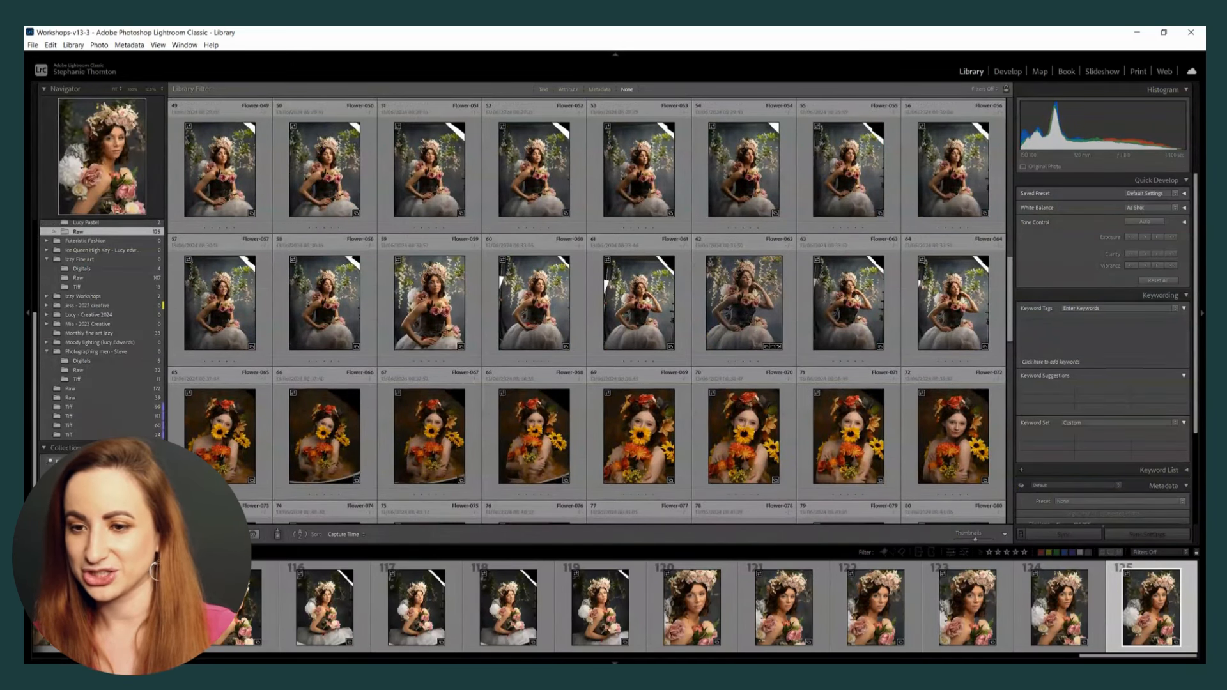
click(84, 484)
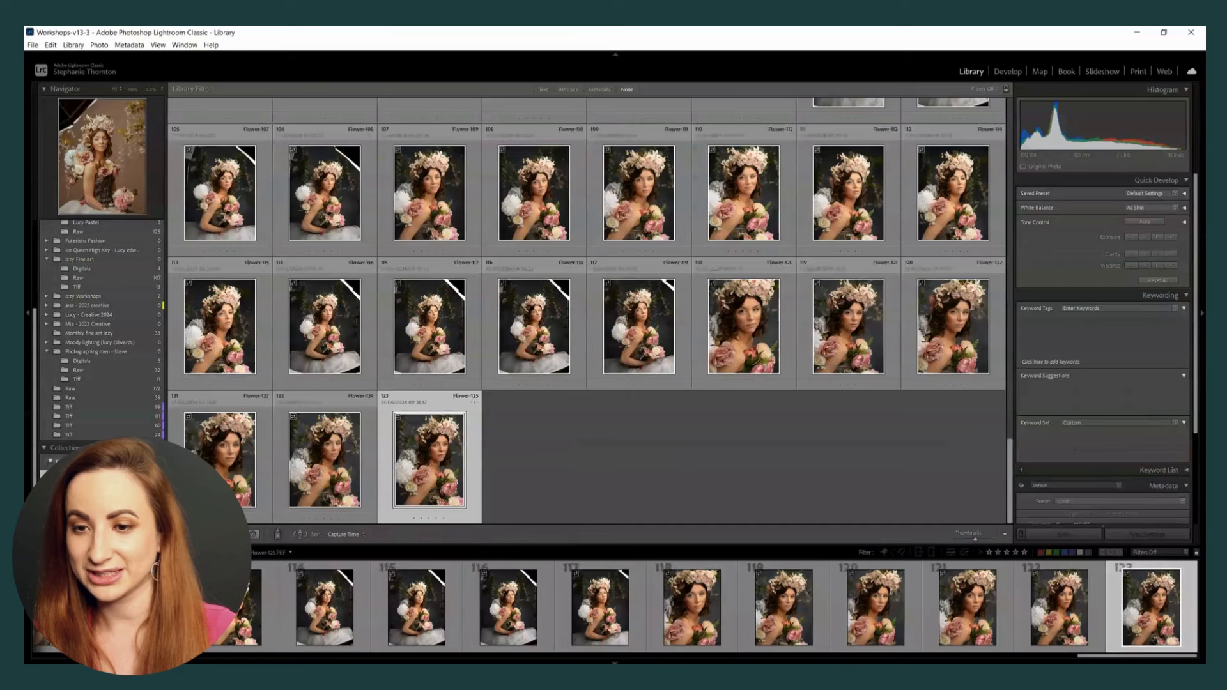
click(83, 493)
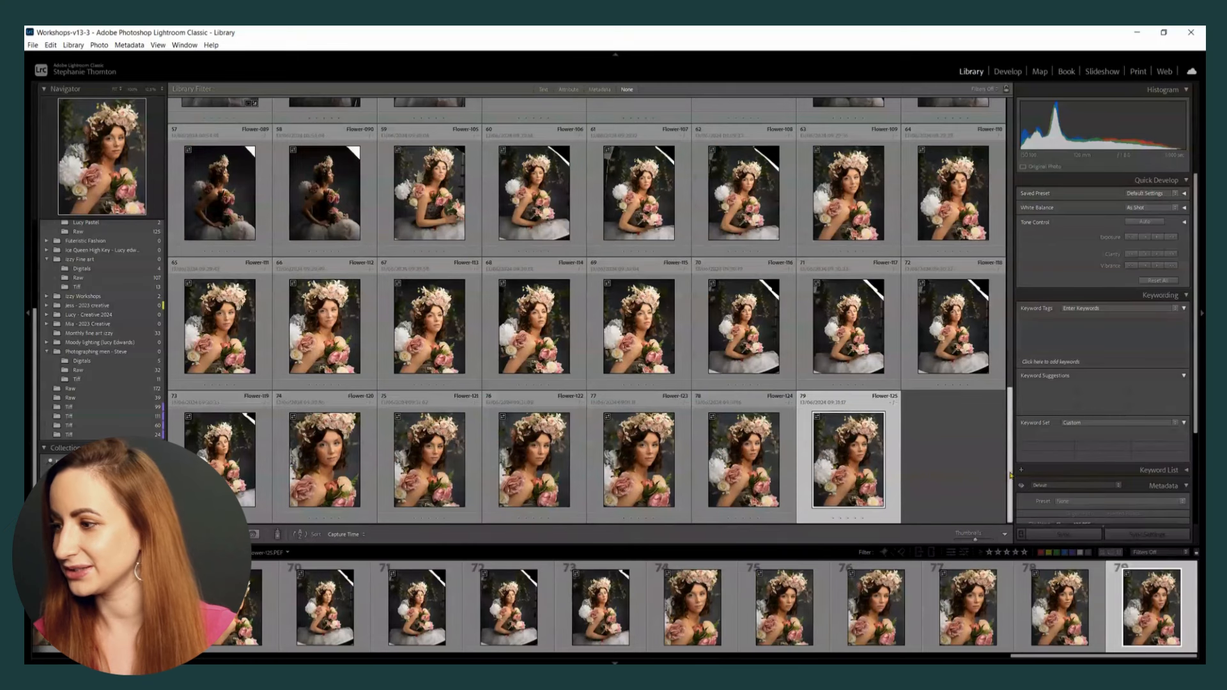
drag(1010, 455, 992, 380)
scroll(992, 379, down, 6)
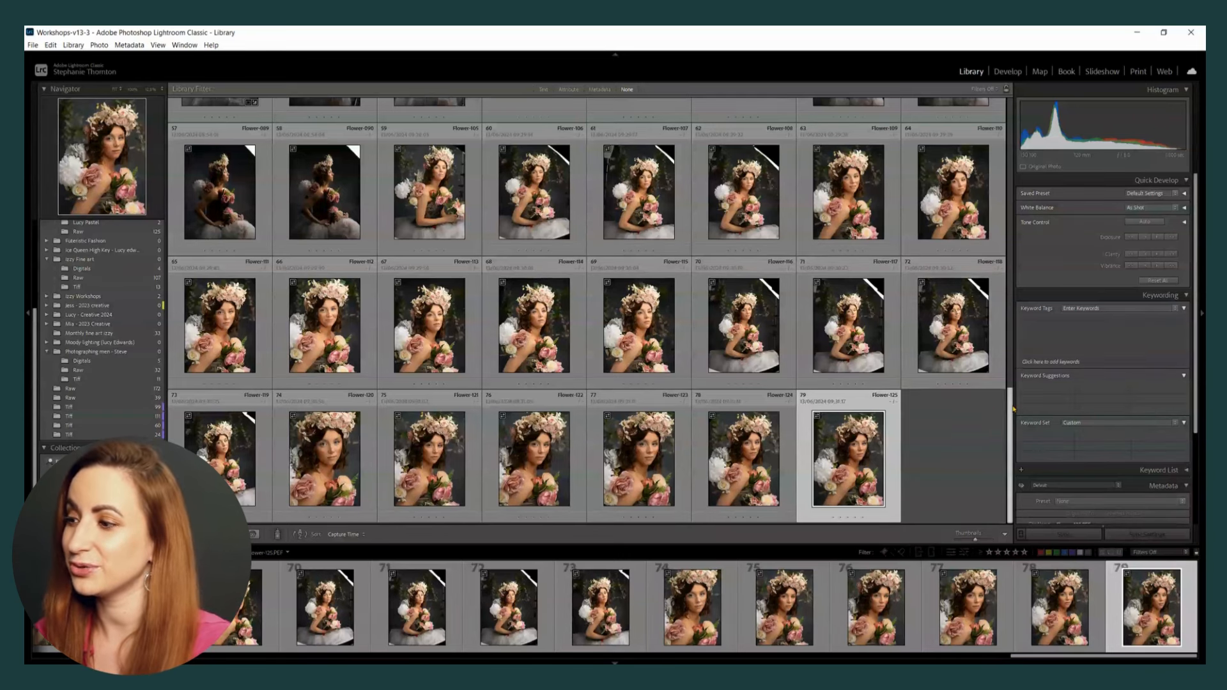
Step: Select all photos in the collection, make Flower-111 the active one, and show it enlarged in Loupe view
drag(1011, 422, 1004, 374)
key(ctrl+a)
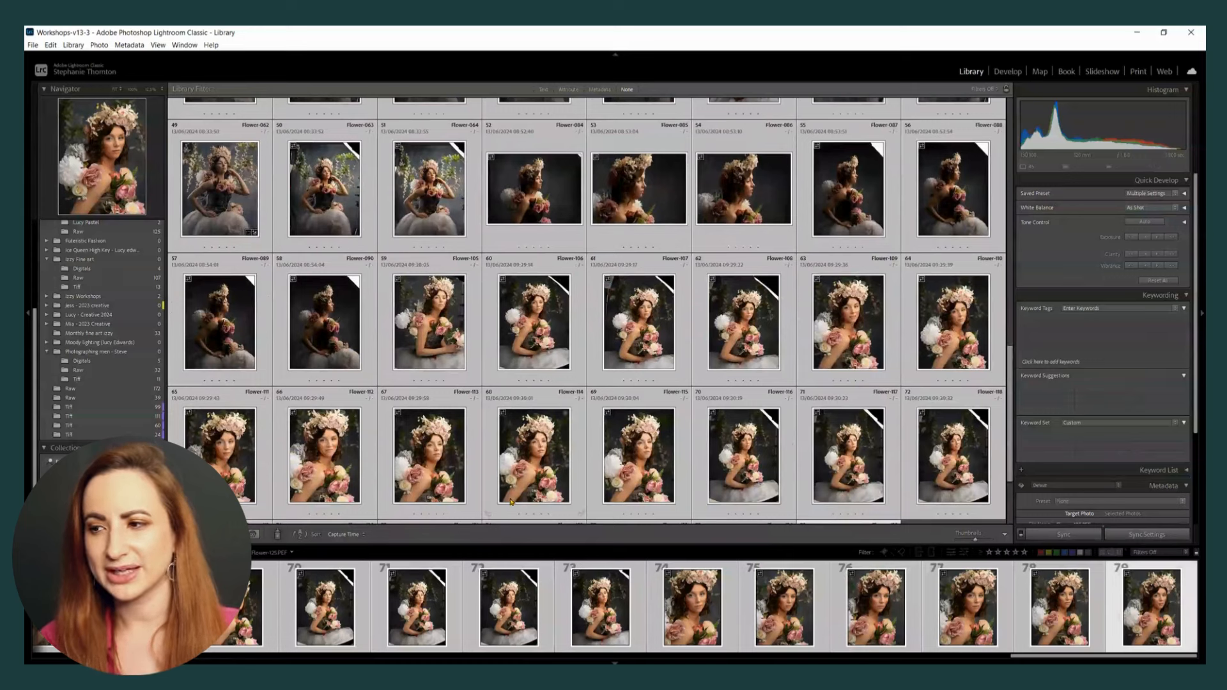
click(717, 340)
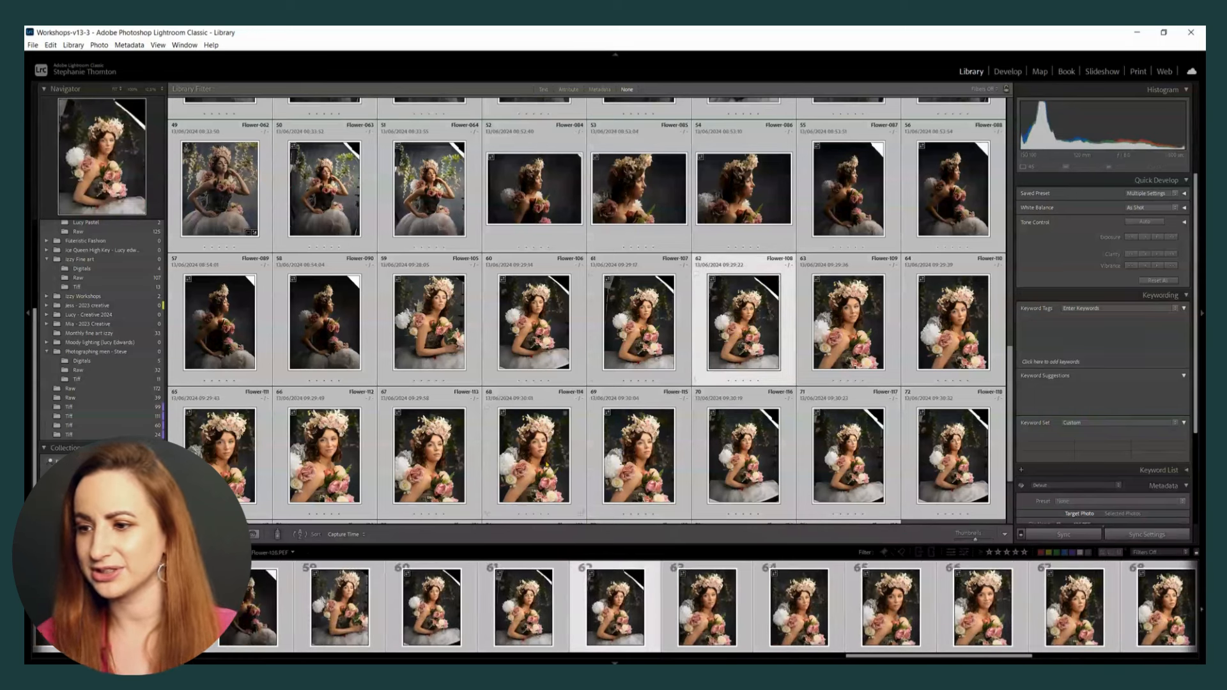
click(533, 441)
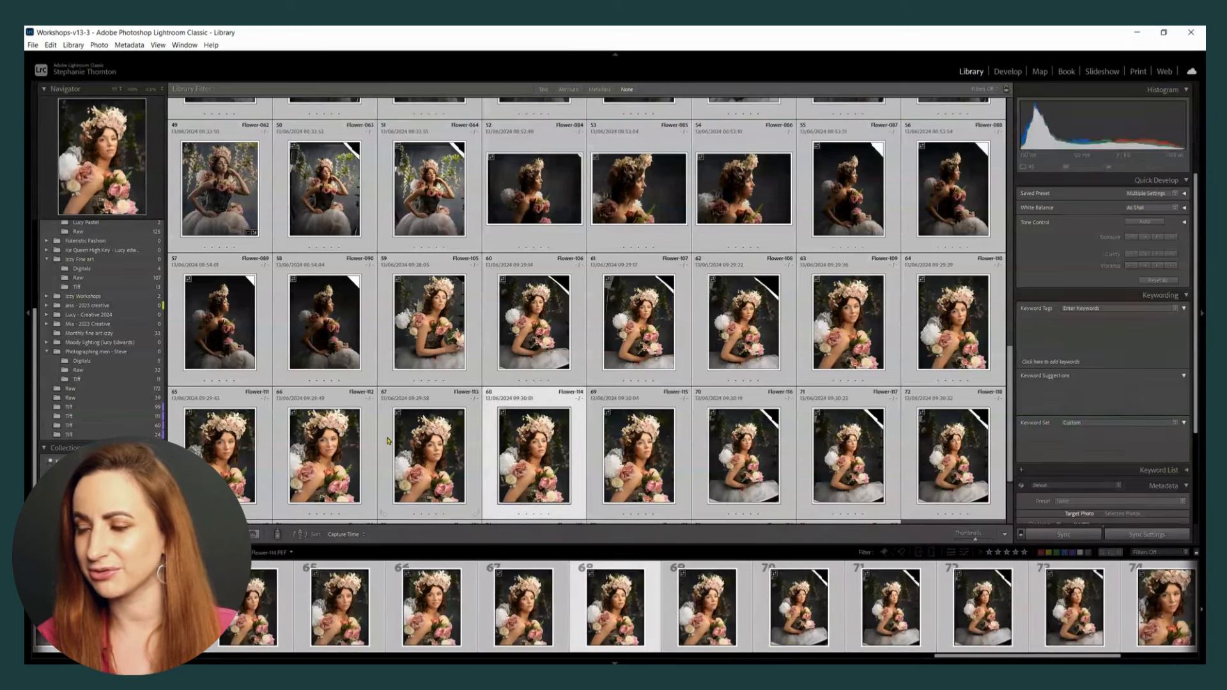
click(220, 447)
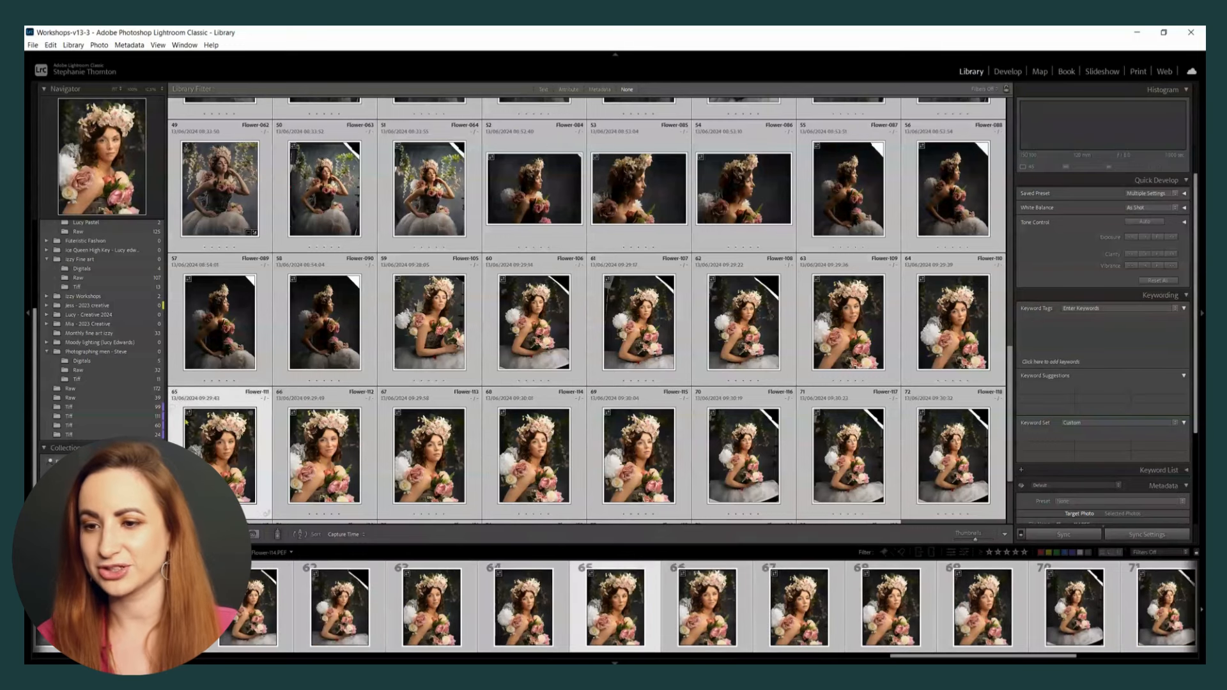
key(e)
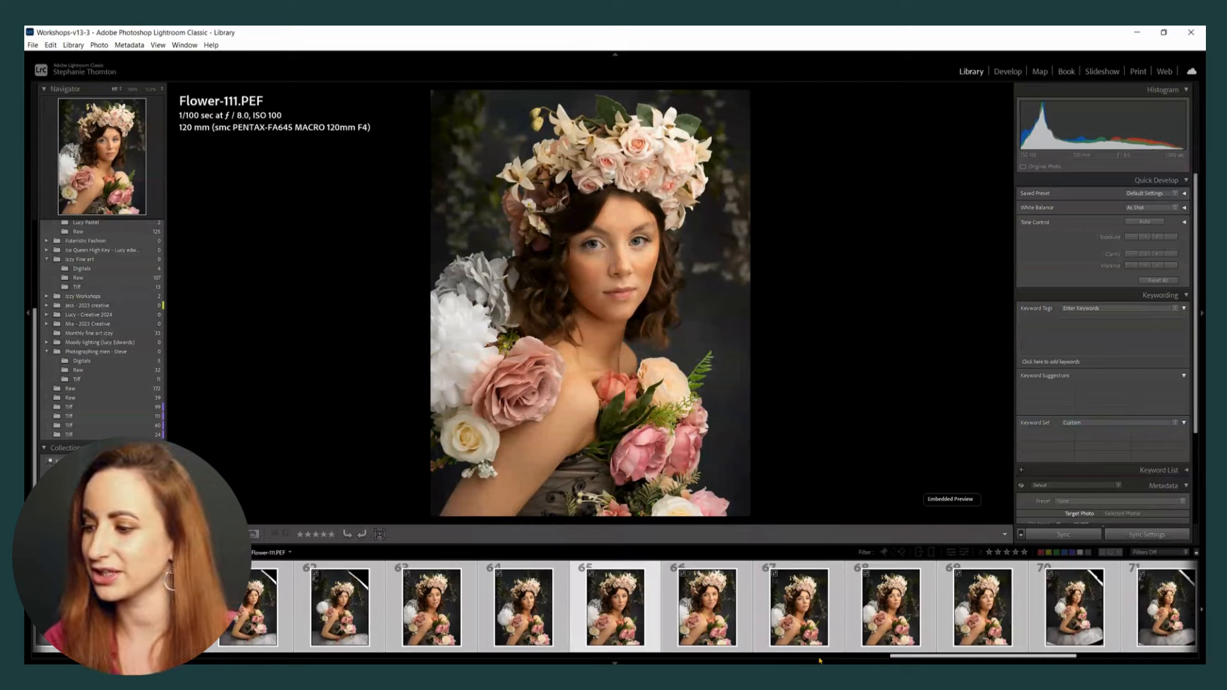
Step: Compare the enlarged portraits Flower-088, Flower-106 and Flower-108 to find a suitable photo for editing
drag(902, 656, 823, 655)
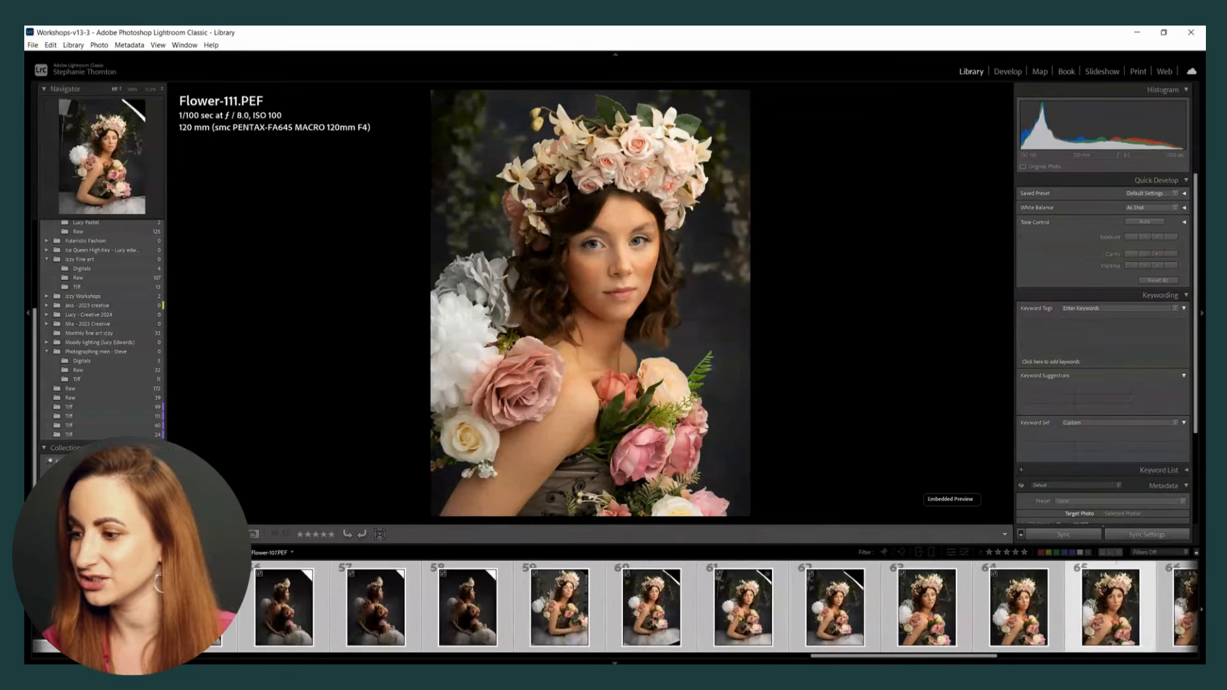
click(740, 617)
click(658, 610)
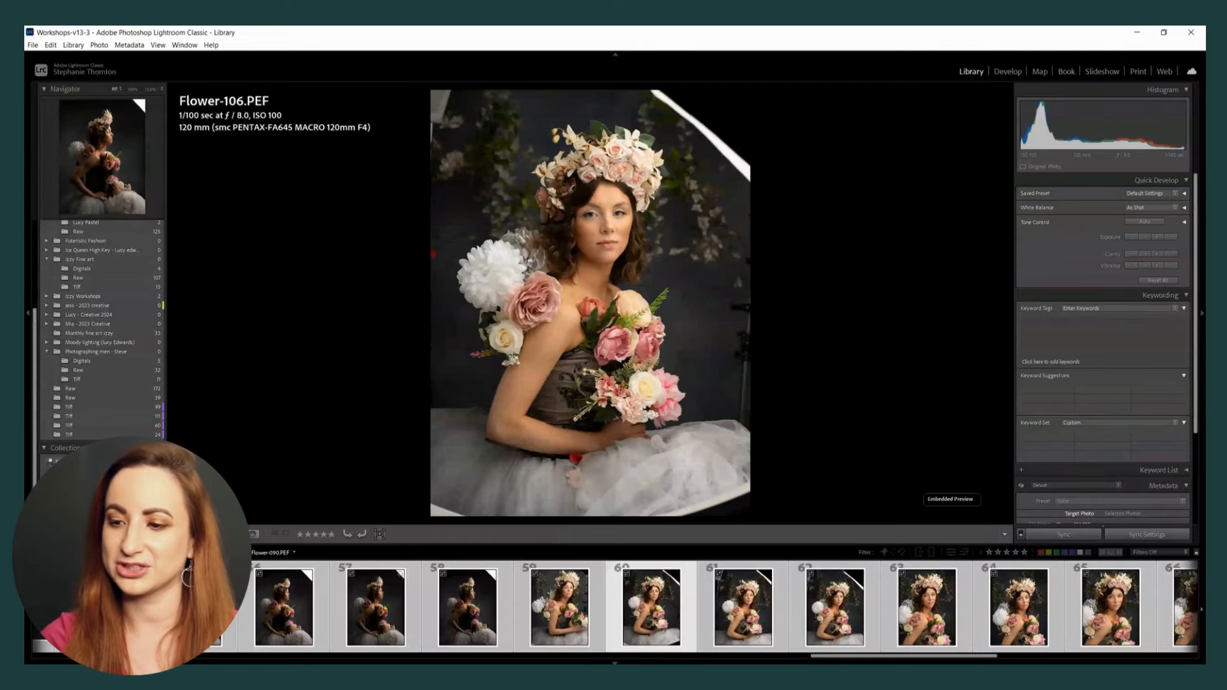
click(438, 606)
click(439, 607)
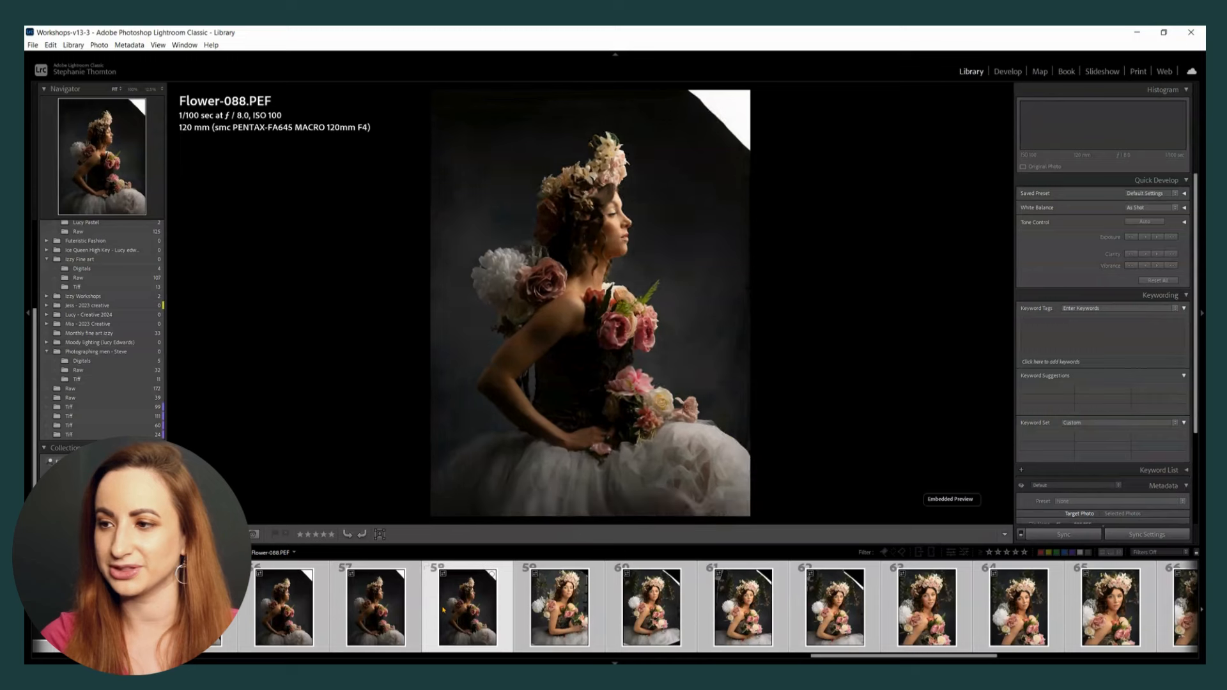
click(649, 615)
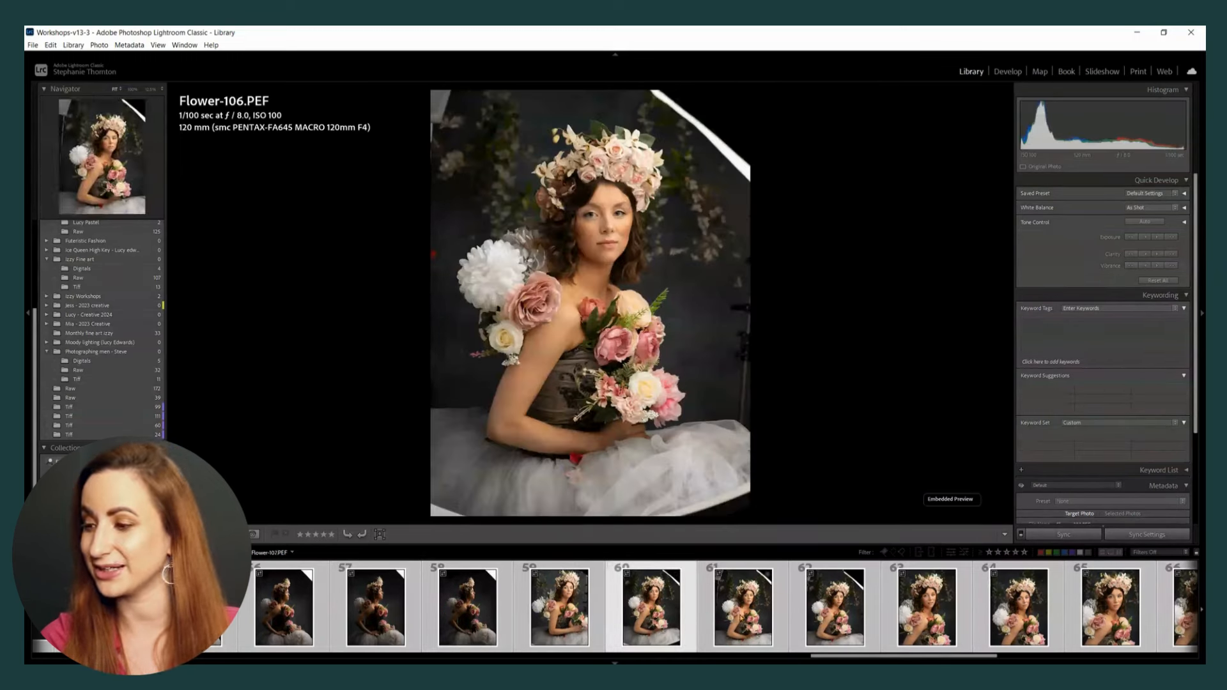
click(742, 616)
click(637, 612)
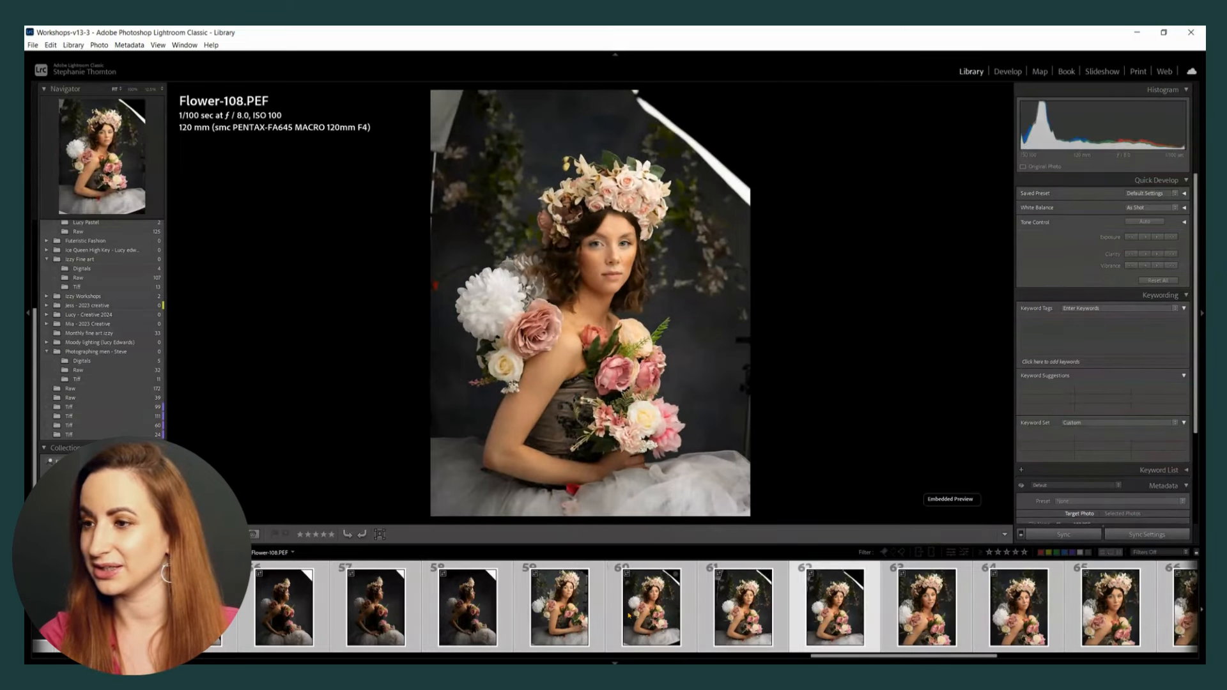
click(831, 612)
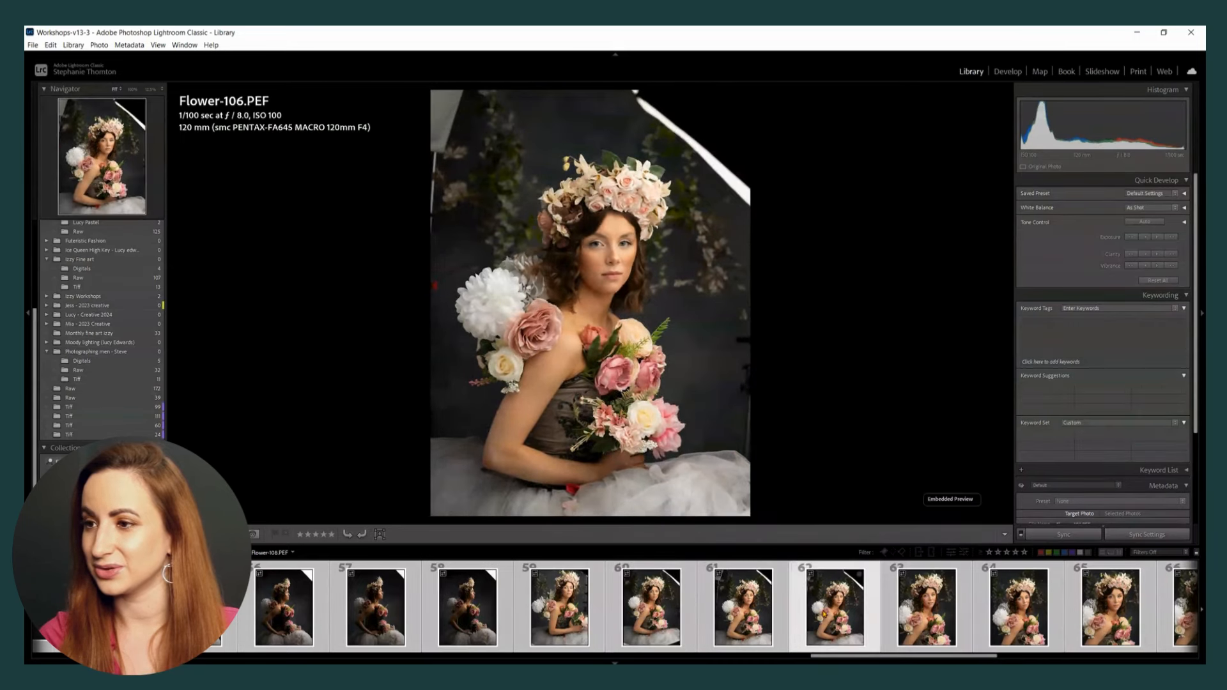
Step: Inspect the model's face in Flower-108 at high magnification and compare the photo with Flower-106
click(610, 256)
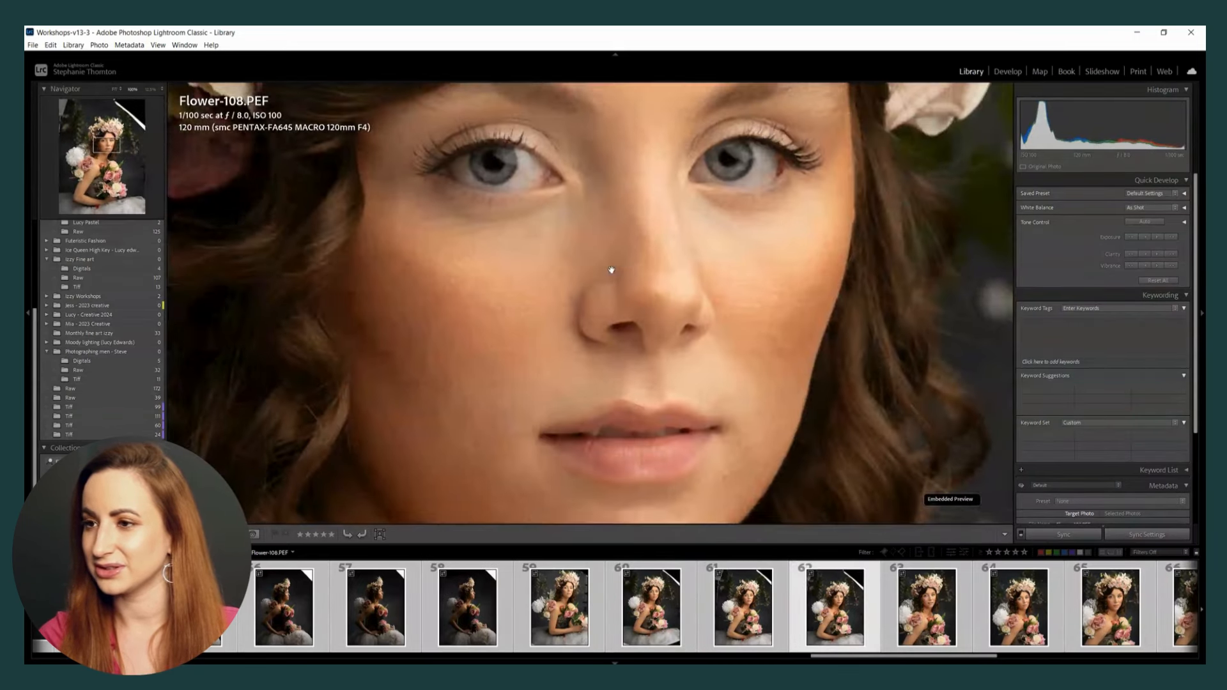
drag(551, 235, 684, 334)
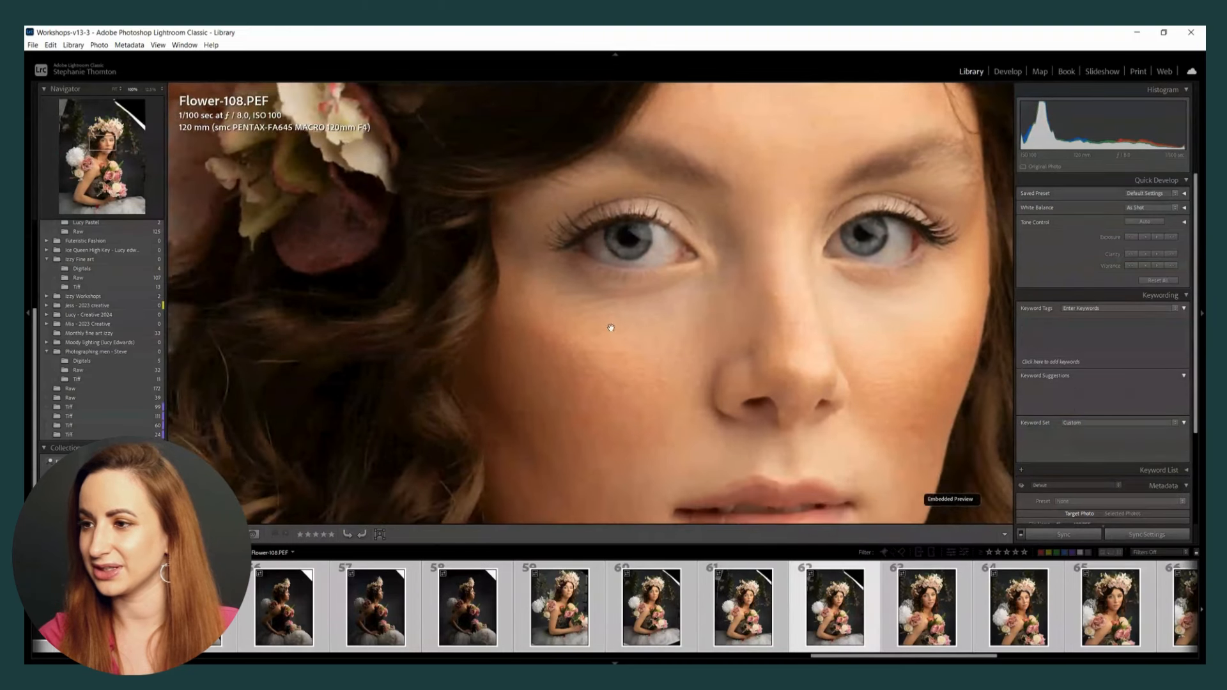
click(610, 327)
click(651, 607)
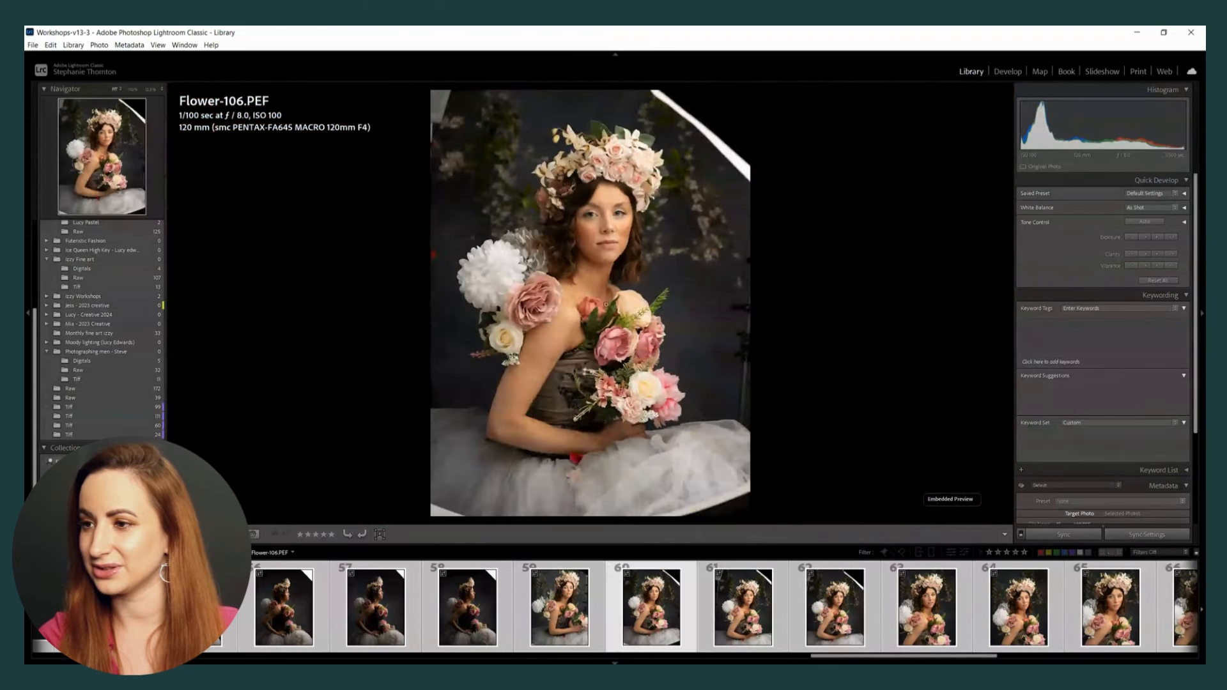
Step: Open Flower-108 in the Develop module and set Highlights to -55, Shadows to +50 and Temp to 4766
click(837, 600)
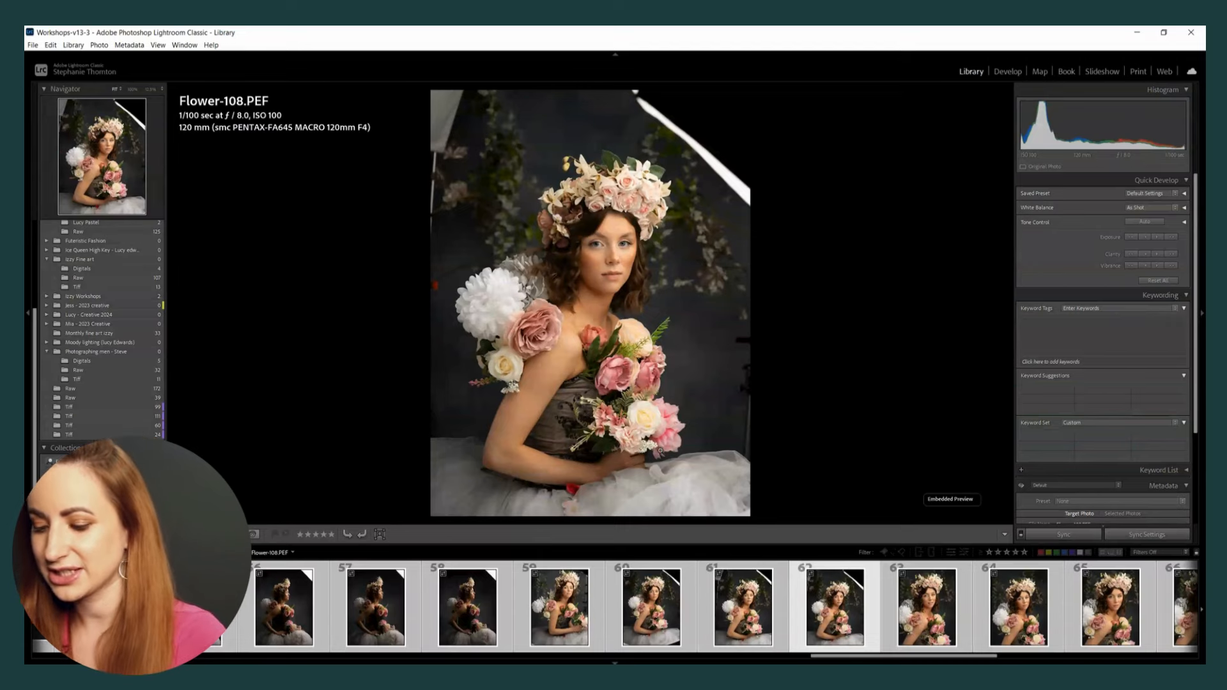
key(d)
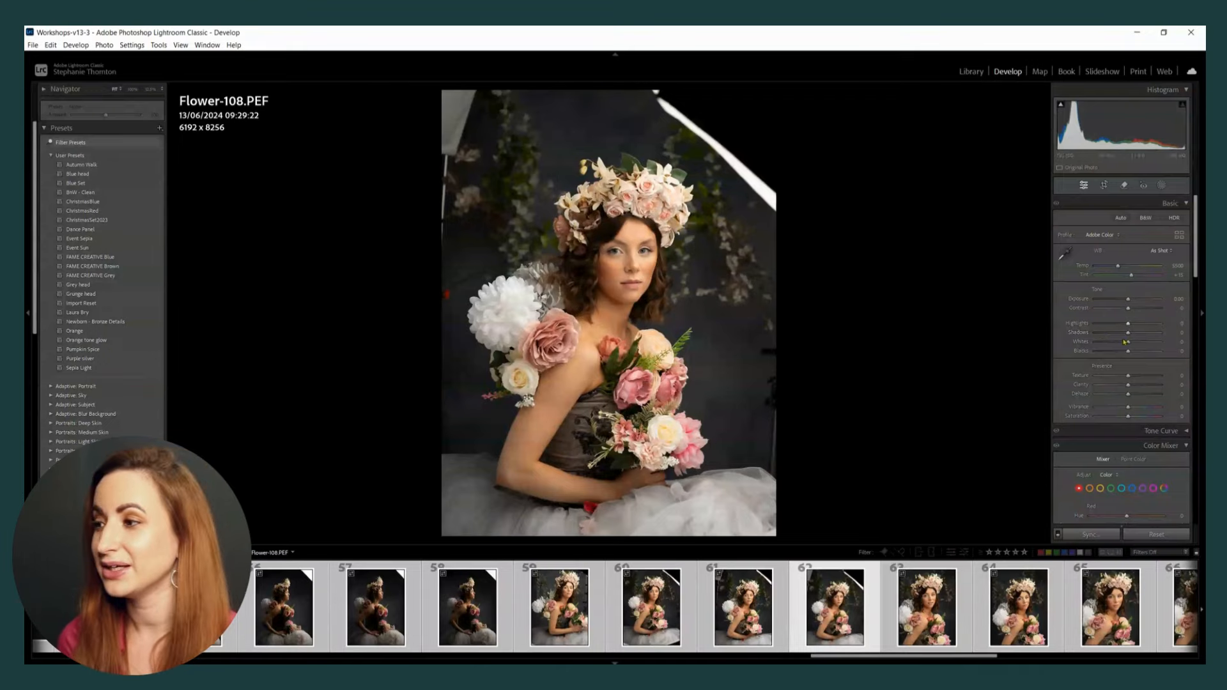
click(1111, 325)
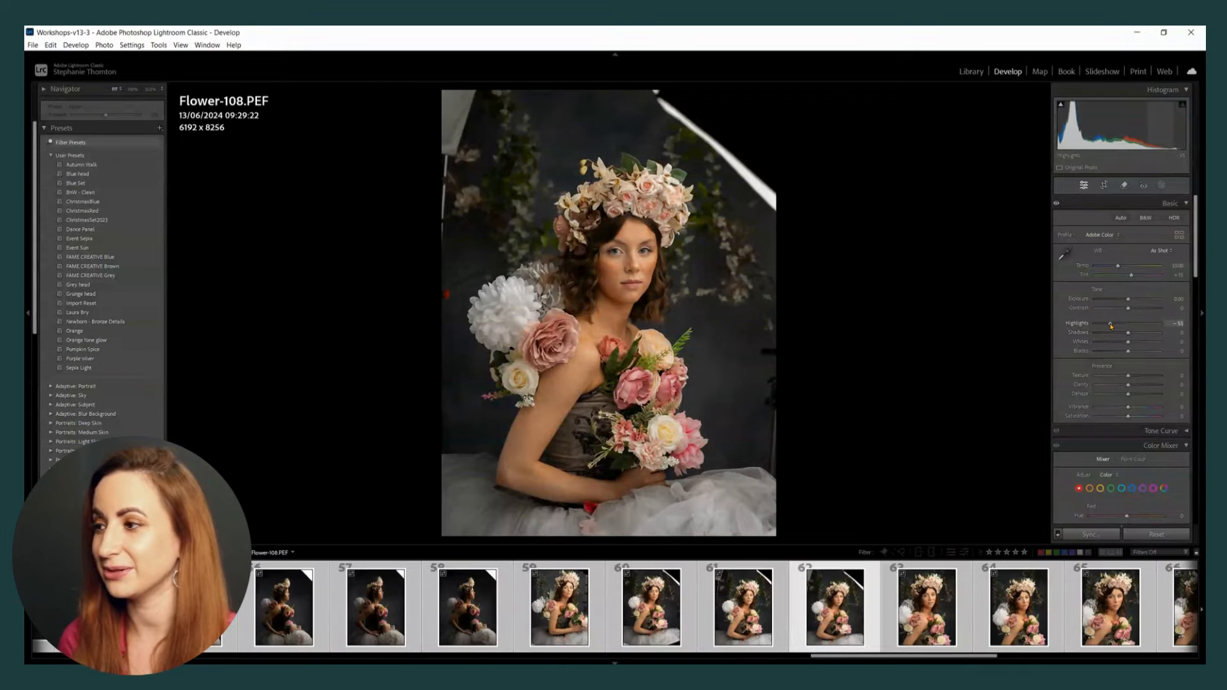
click(1142, 333)
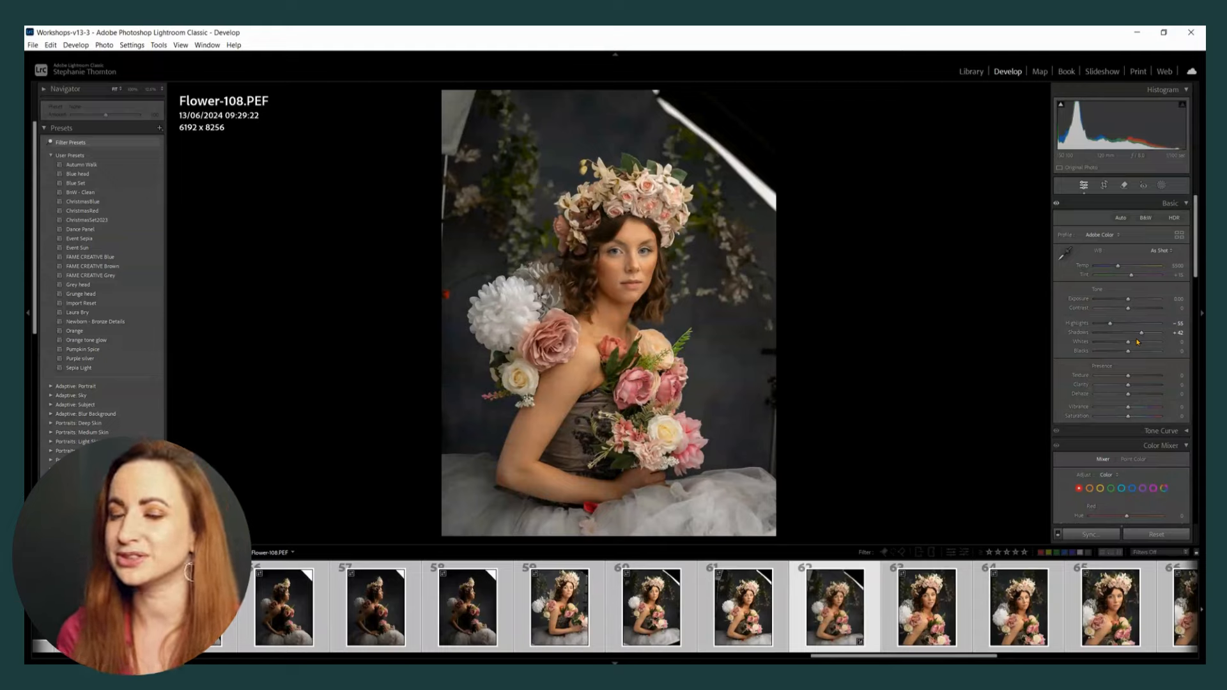
drag(1141, 333, 1144, 333)
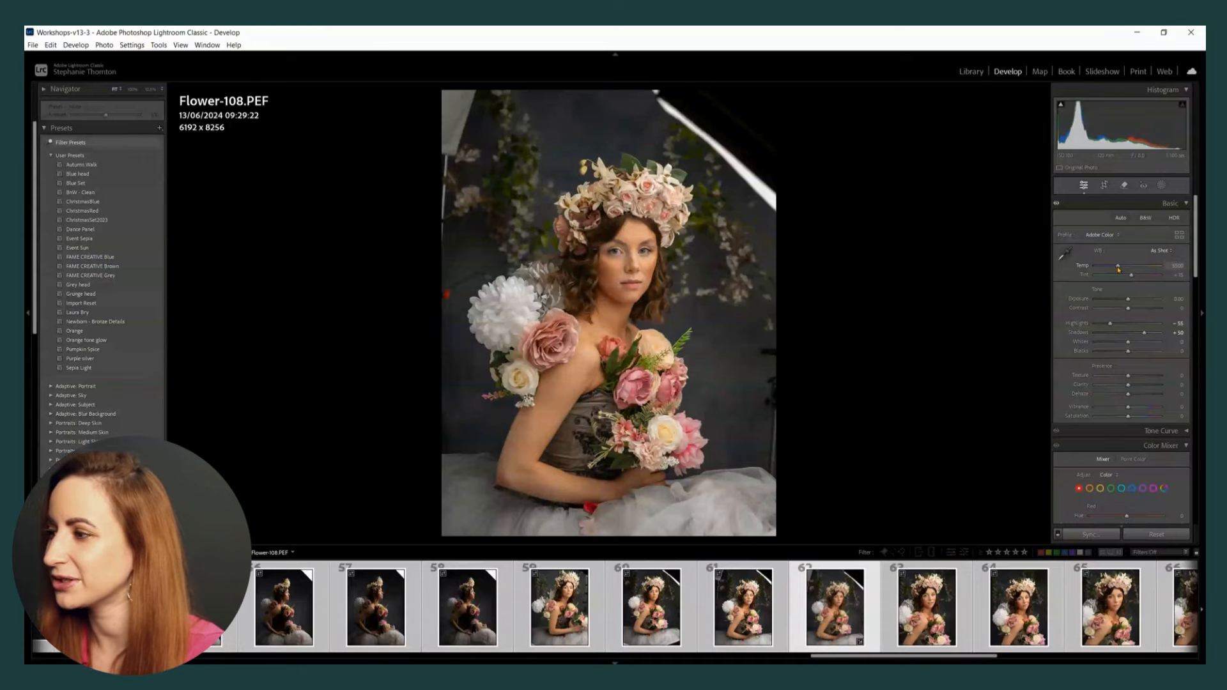
drag(1118, 269, 1113, 269)
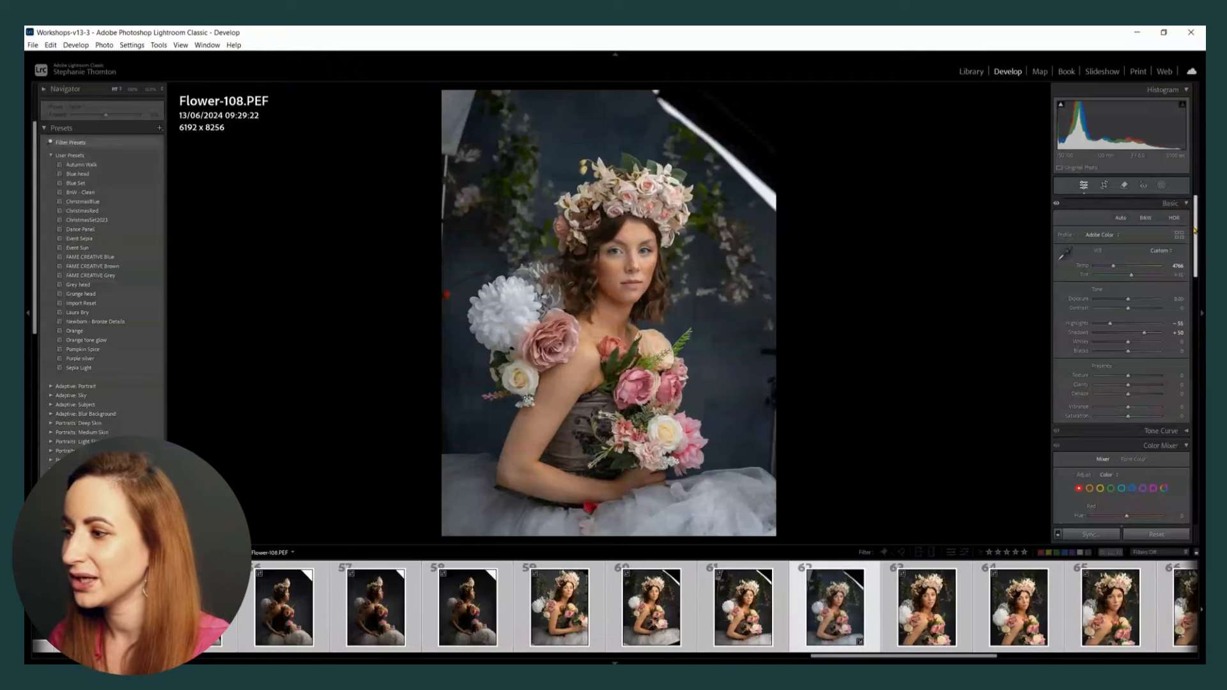
Step: Adjust the red hue slightly in the Color Mixer and reduce the orange saturation to -30
drag(1194, 232, 1194, 268)
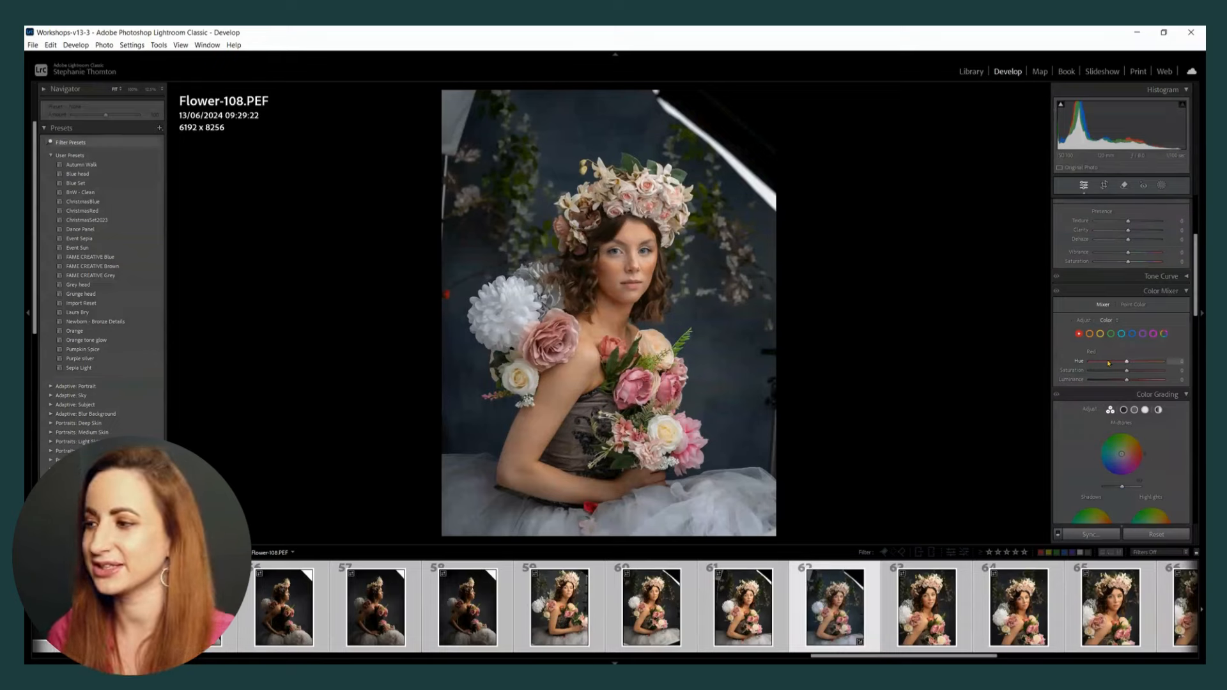
mouse_move(1101, 362)
mouse_down()
mouse_move(1155, 363)
mouse_move(1116, 363)
mouse_move(1127, 368)
mouse_move(1113, 374)
mouse_up()
click(1088, 334)
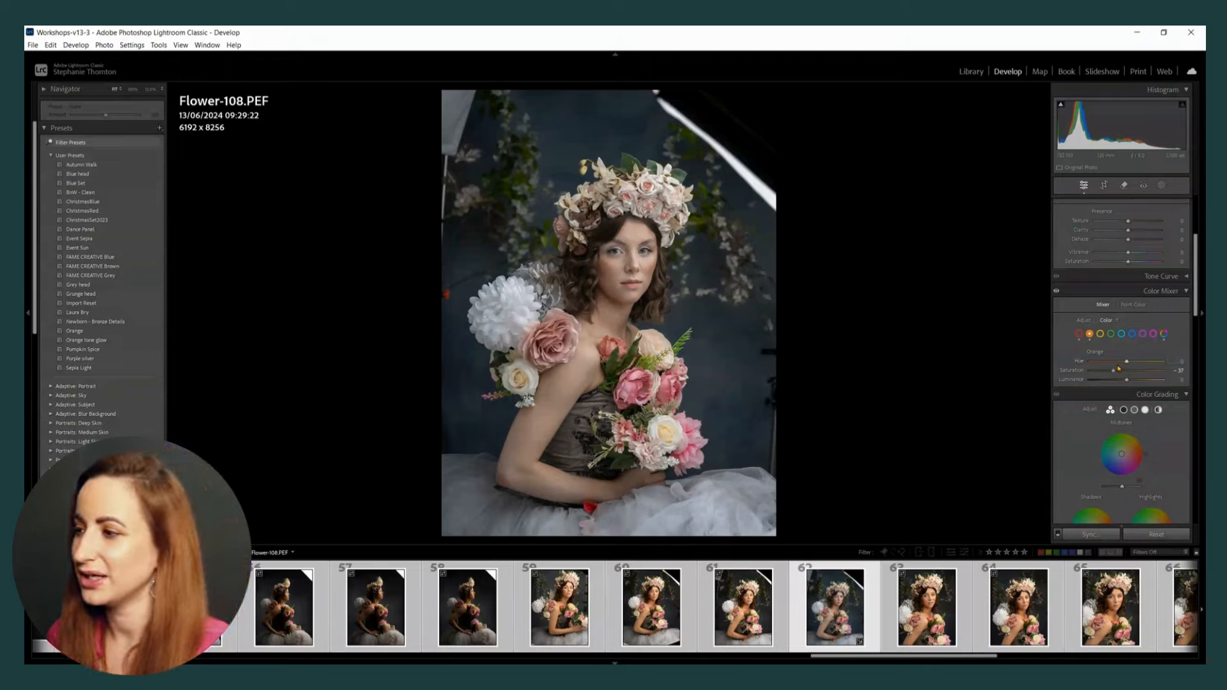
drag(1113, 370, 1116, 371)
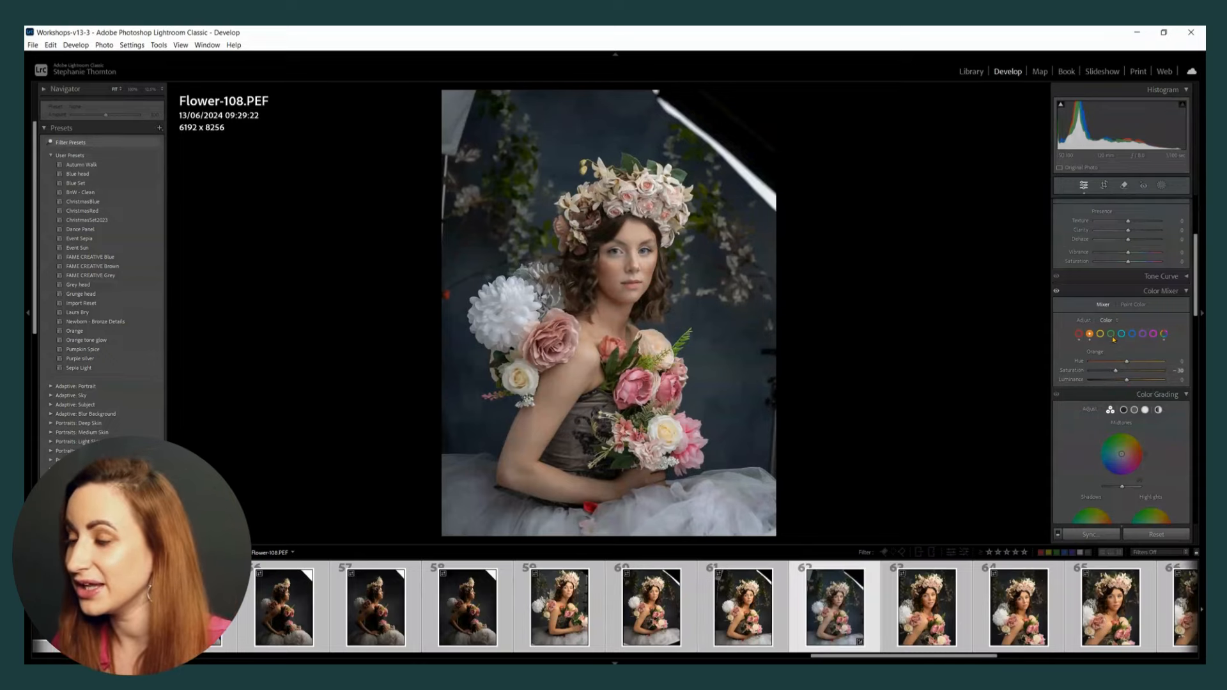
Step: Set the magenta hue to +100 in the Color Mixer and shift the purple hue slightly toward blue
click(1153, 334)
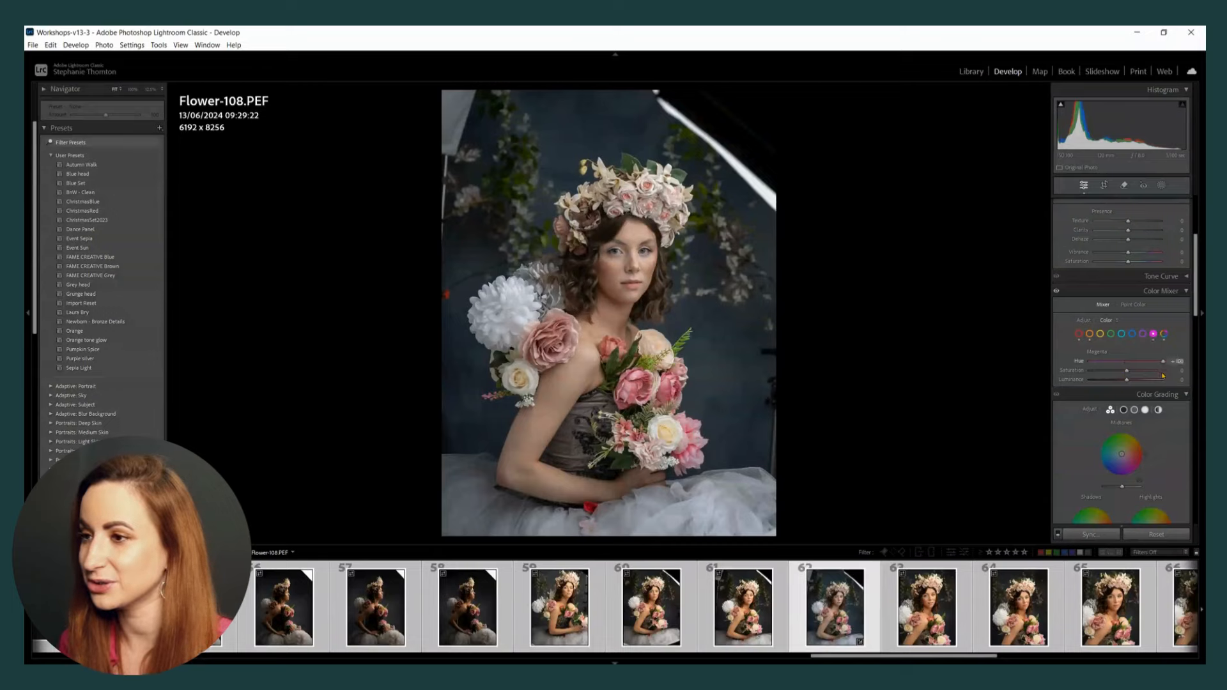
click(1142, 335)
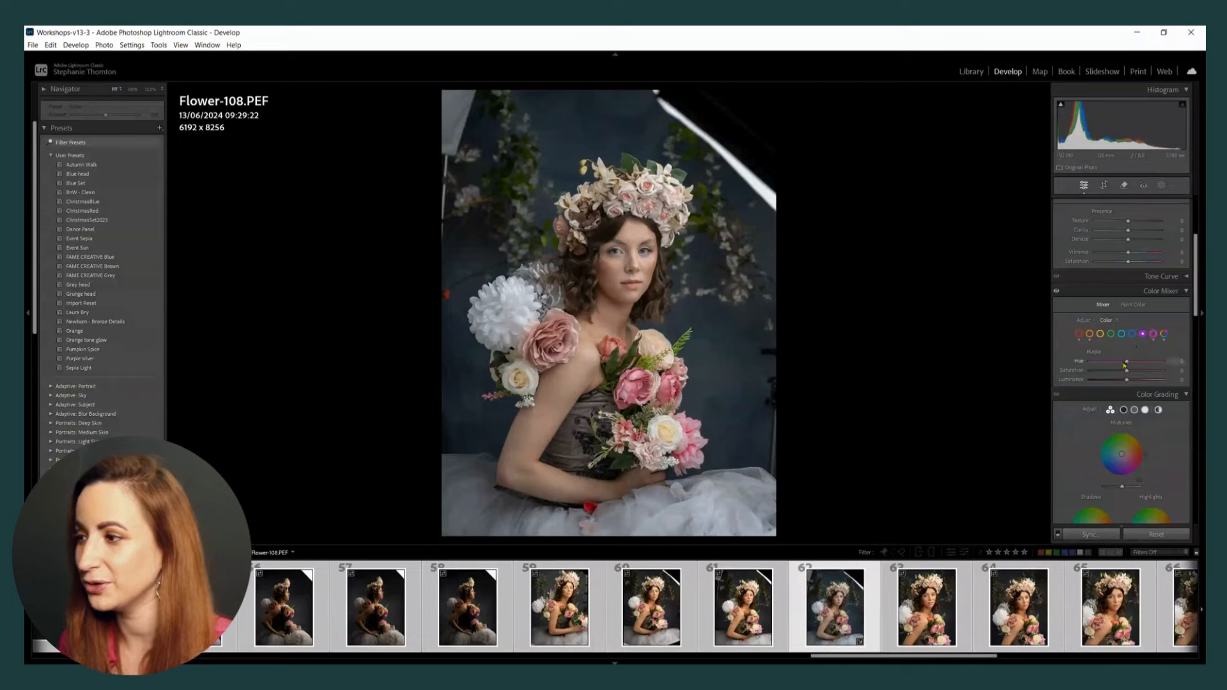
mouse_move(1127, 362)
mouse_down()
mouse_move(1077, 361)
mouse_move(1124, 370)
mouse_up()
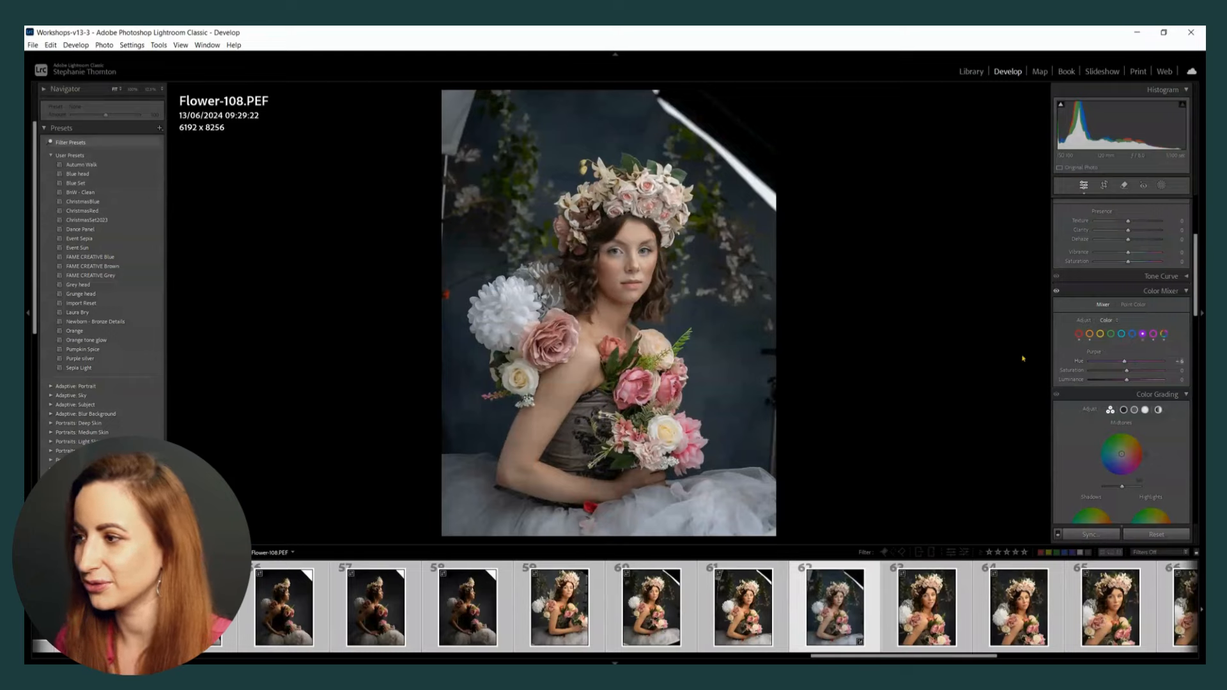
Step: Set the green hue to -100 with slightly lower green saturation, and shift the red hue a little further toward orange
click(1112, 333)
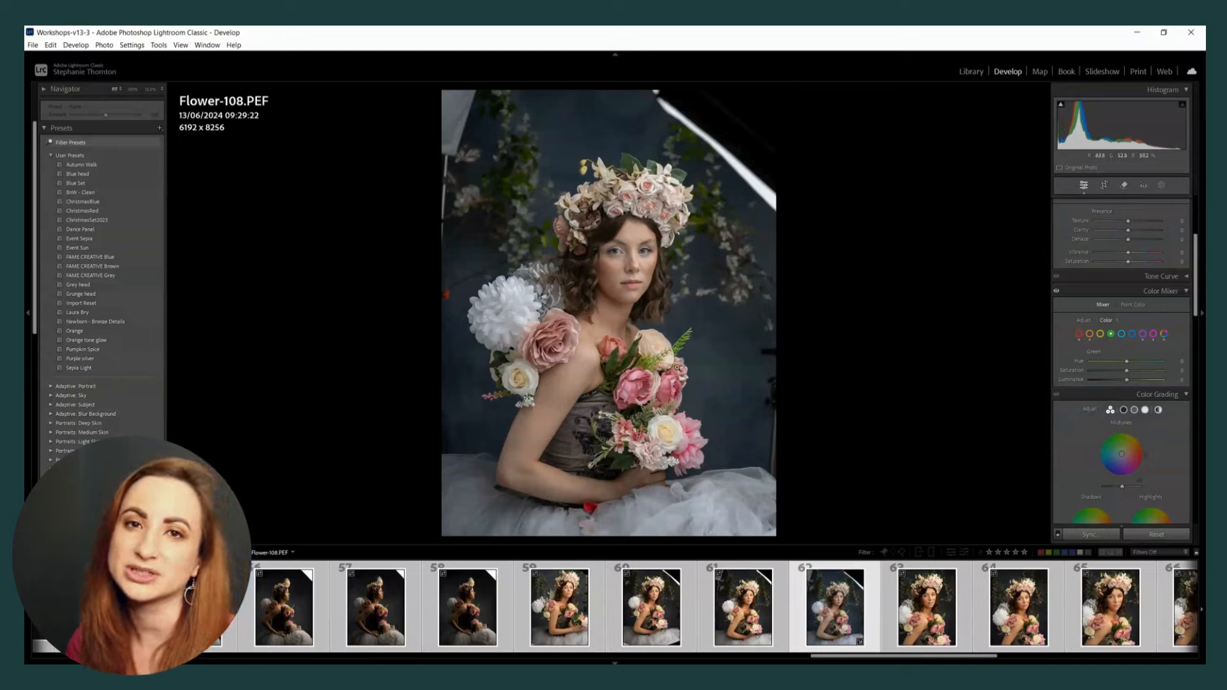
drag(1126, 361, 1075, 365)
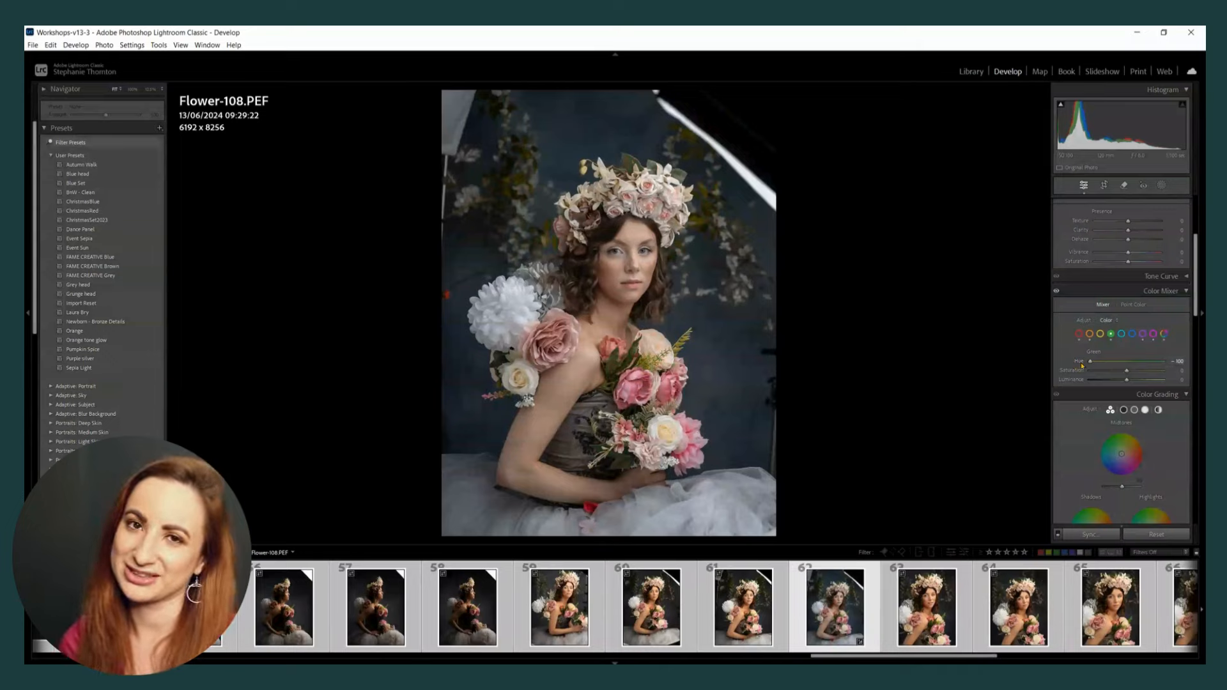
drag(1086, 370, 1122, 374)
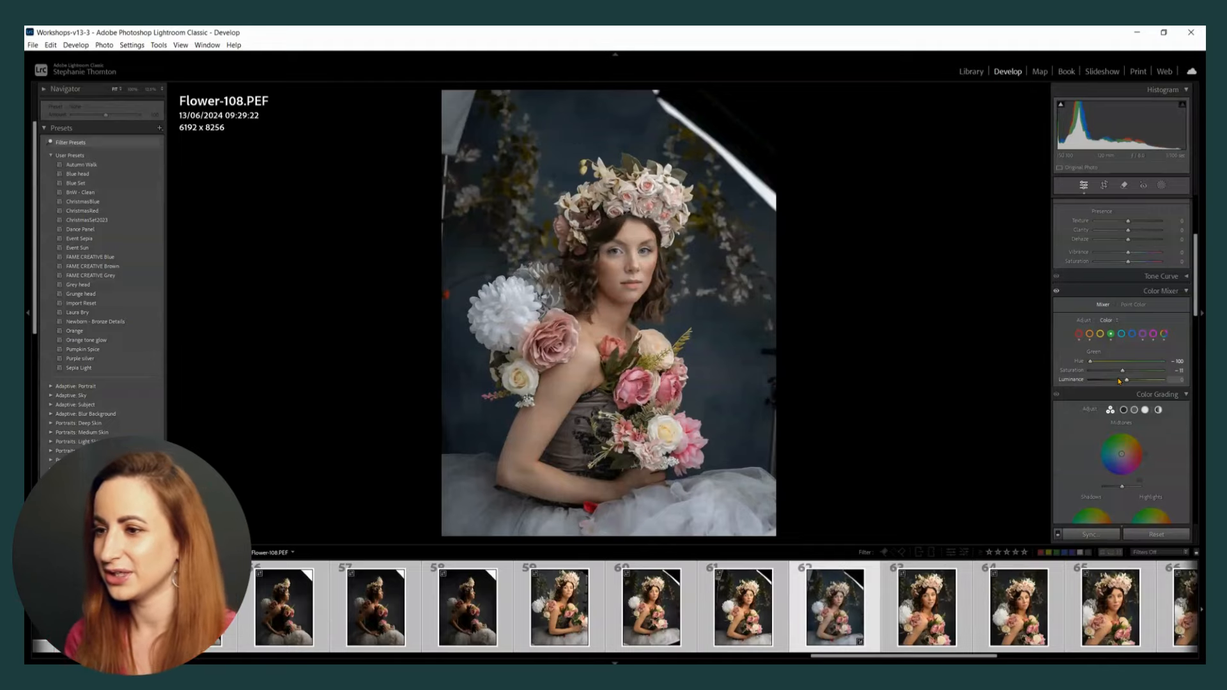
click(1078, 334)
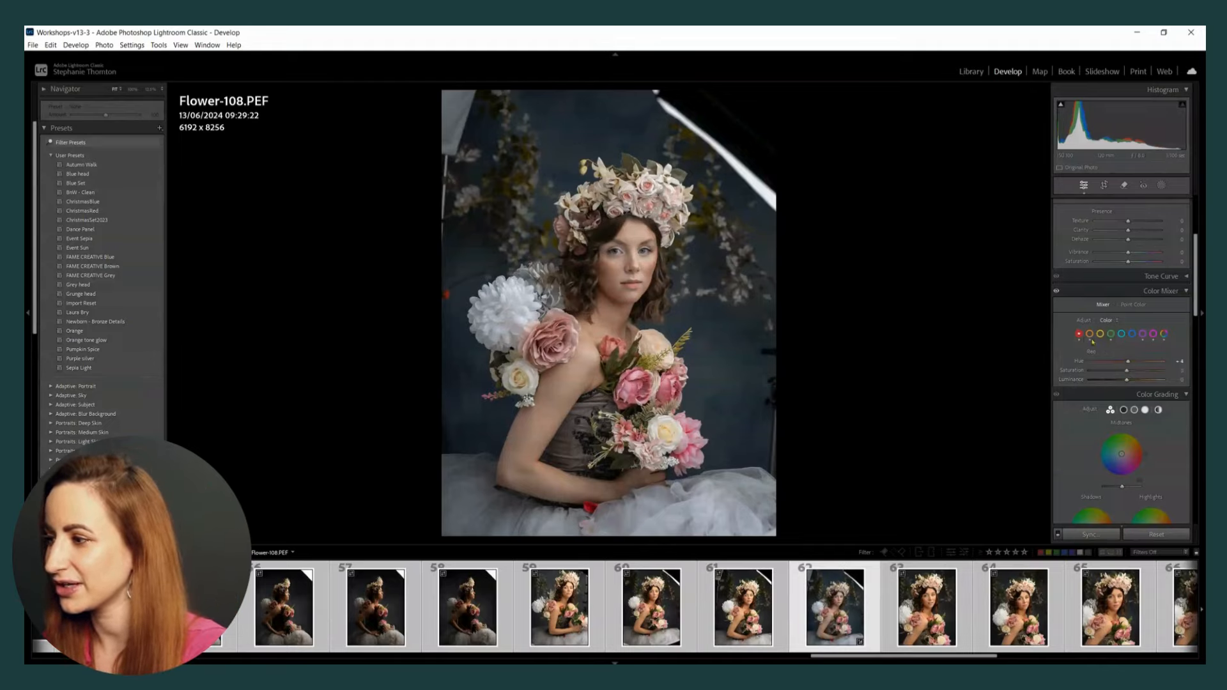
mouse_move(1127, 362)
mouse_down()
mouse_move(1170, 367)
mouse_move(1085, 373)
mouse_move(1132, 379)
mouse_up()
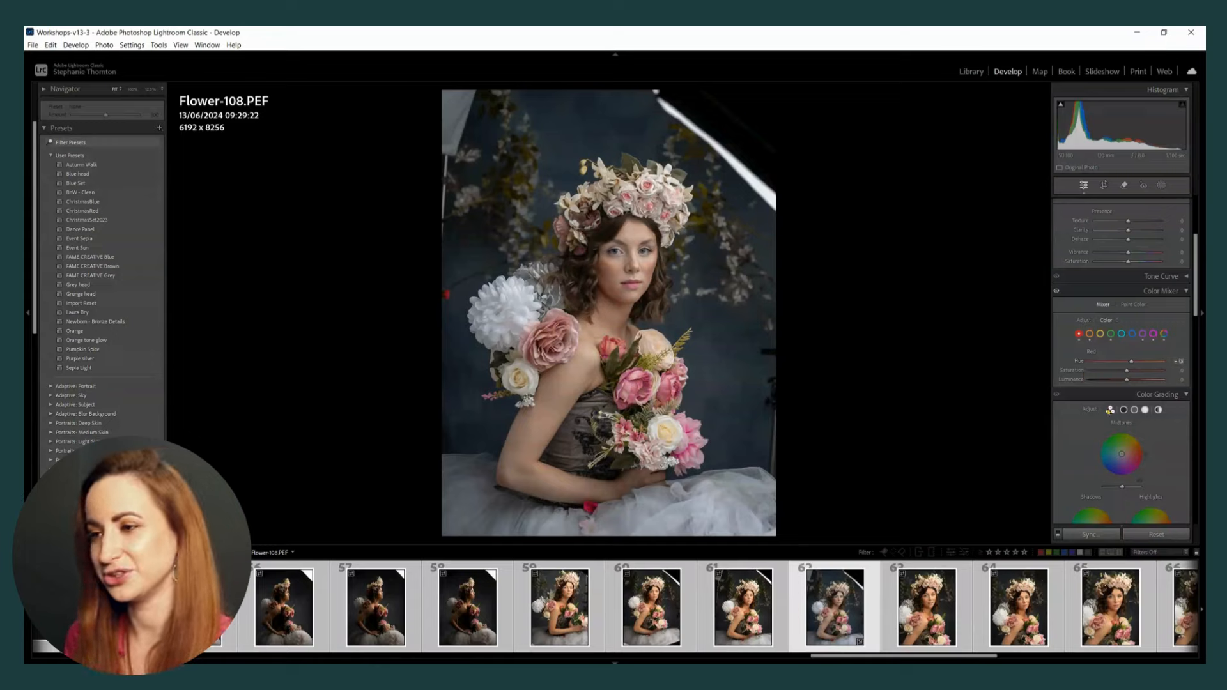
Step: Try different magenta hues on the bouquet's pink roses at close range and return the magenta hue to +100
click(1151, 335)
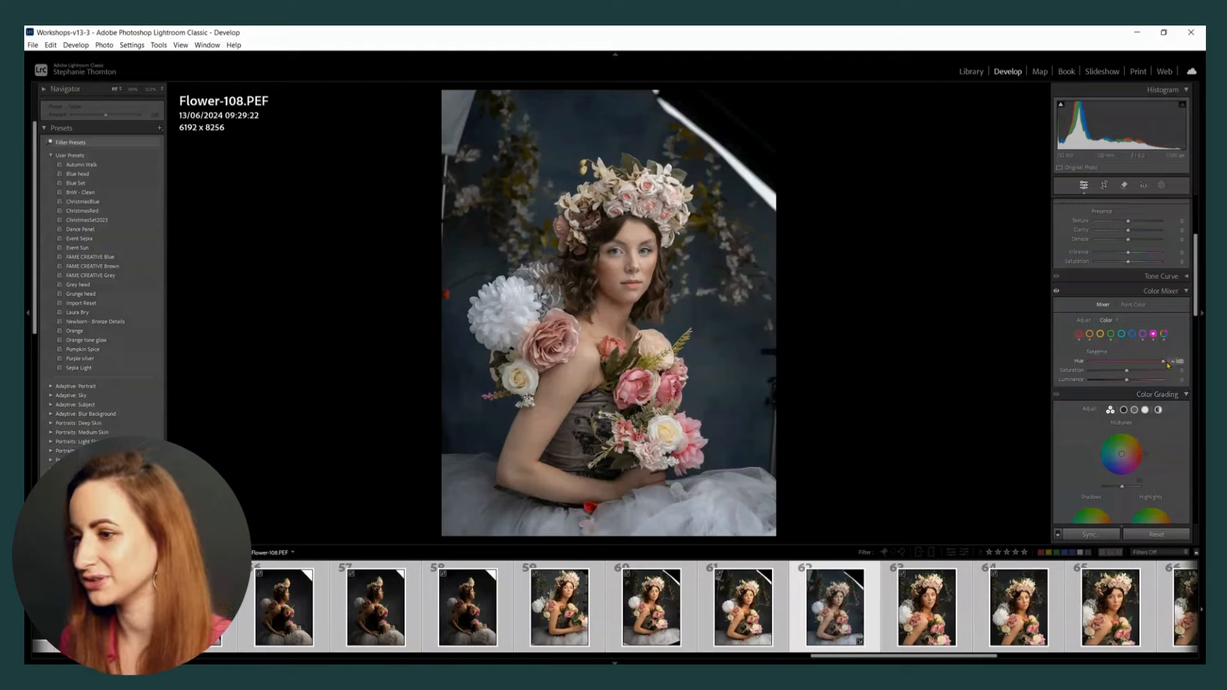
drag(1103, 370, 1160, 375)
click(633, 395)
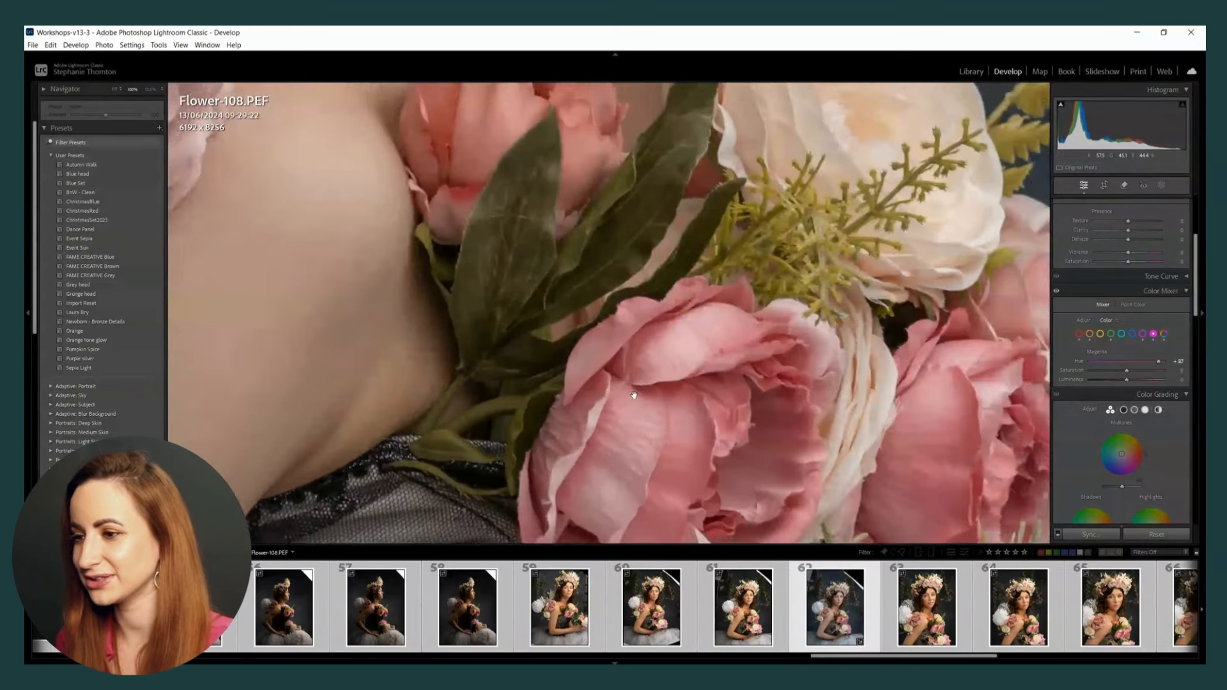
drag(633, 395, 612, 317)
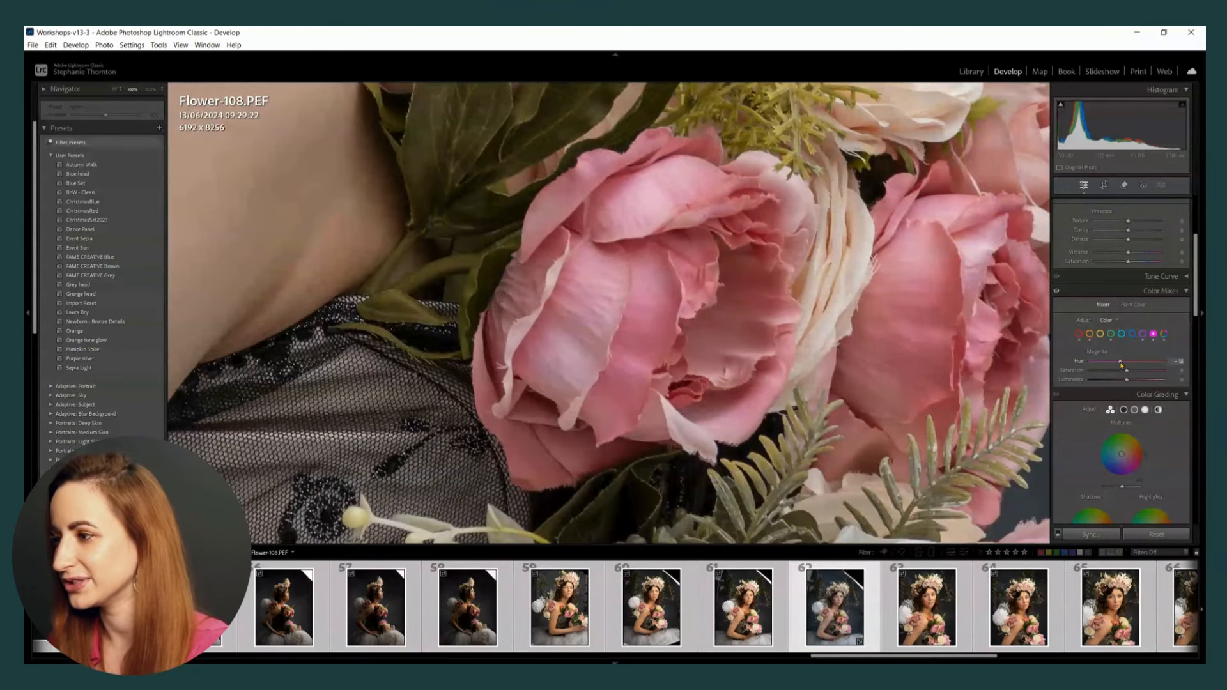
drag(1113, 362, 1185, 371)
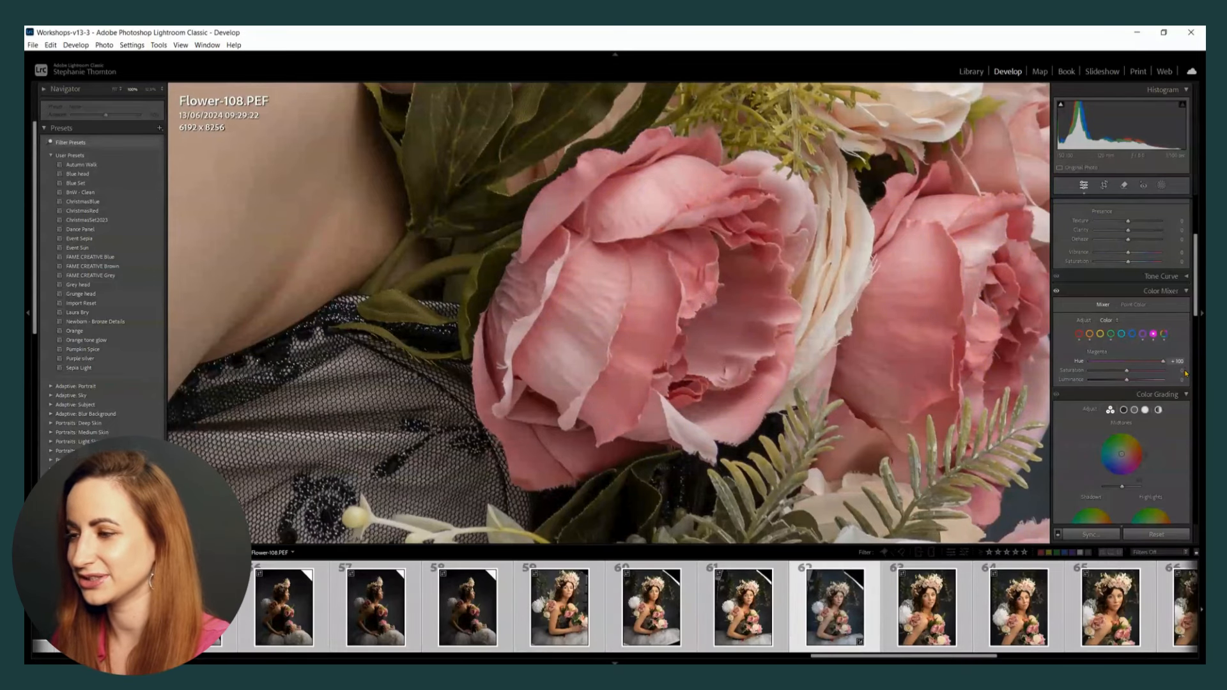
click(651, 320)
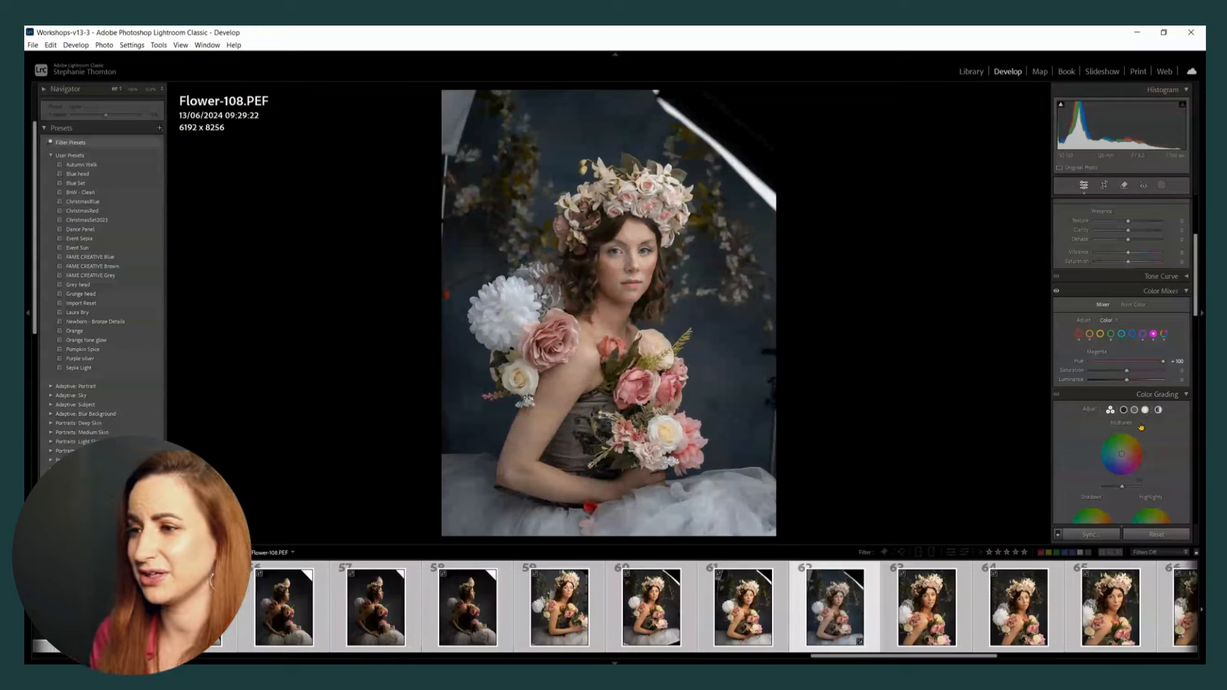
Step: Raise the orange saturation to -4 in the Color Mixer
click(1090, 334)
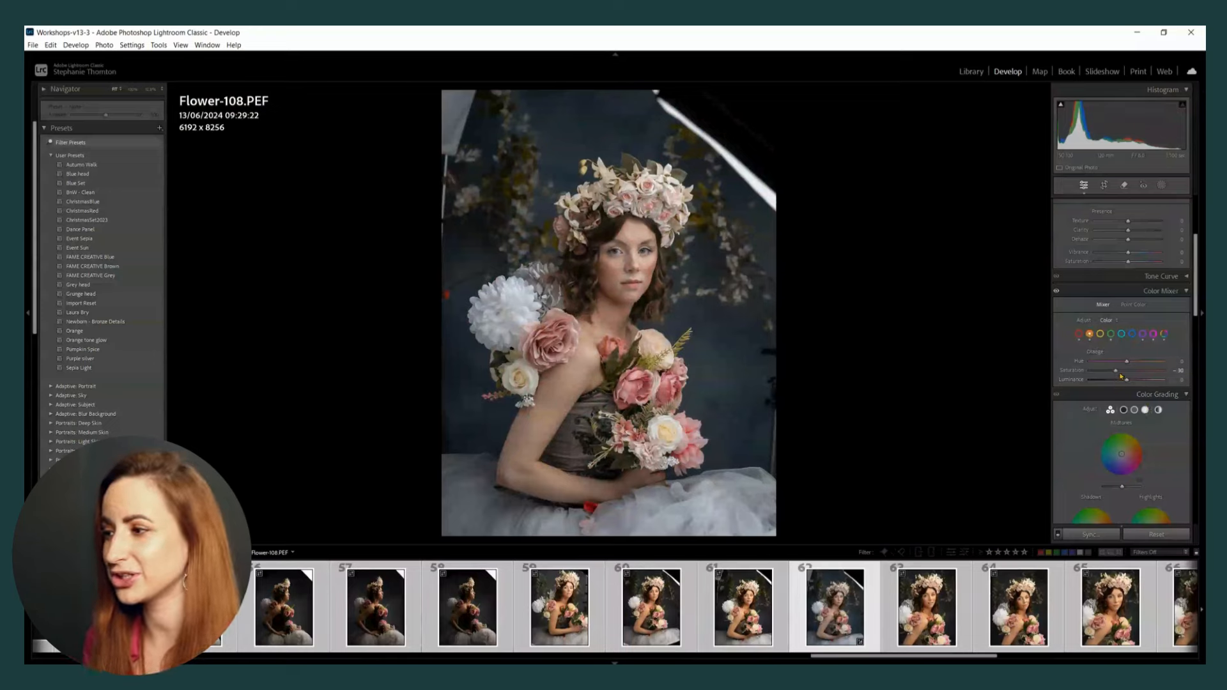
drag(1127, 377, 1129, 377)
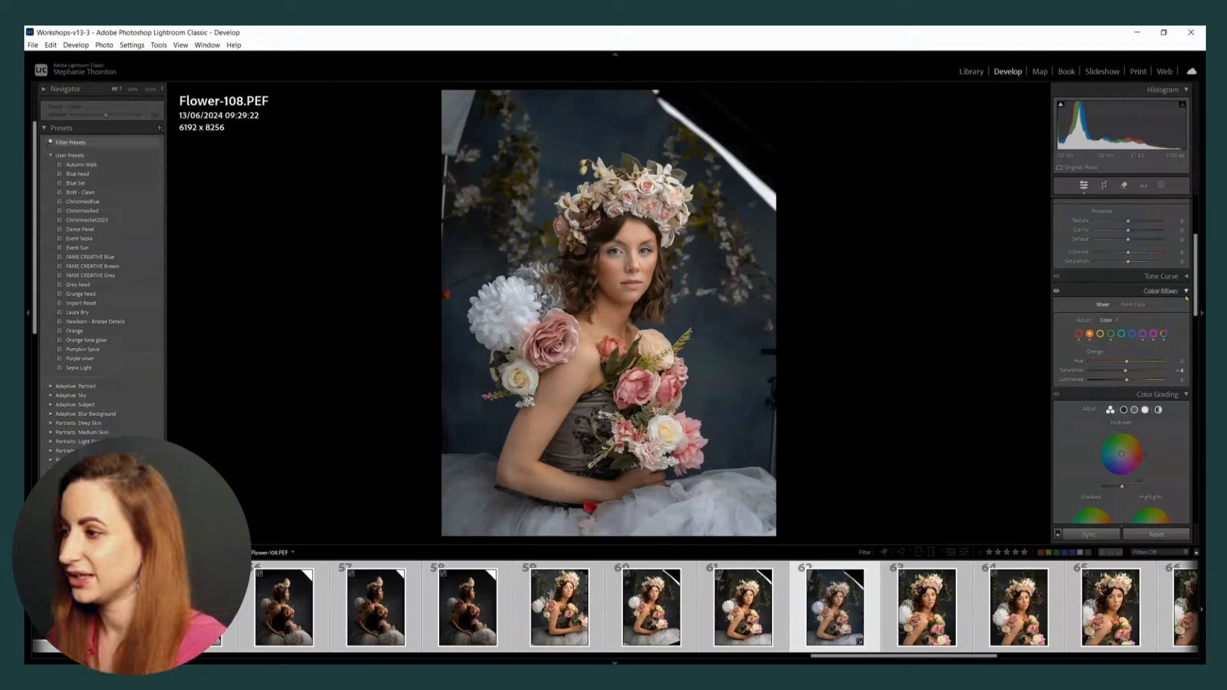
Step: Widen the adjustment area and slightly lower the shadows luminance in Color Grading
scroll(1196, 319, down, 3)
scroll(1196, 319, down, 2)
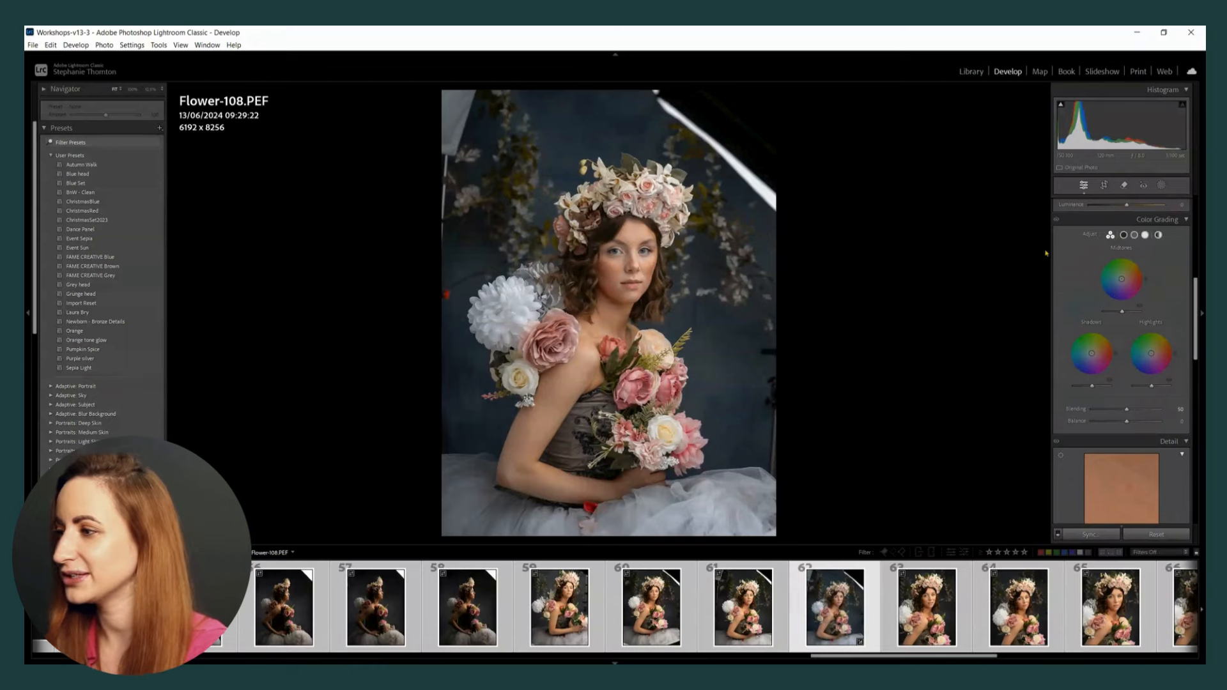
drag(1052, 253, 1003, 257)
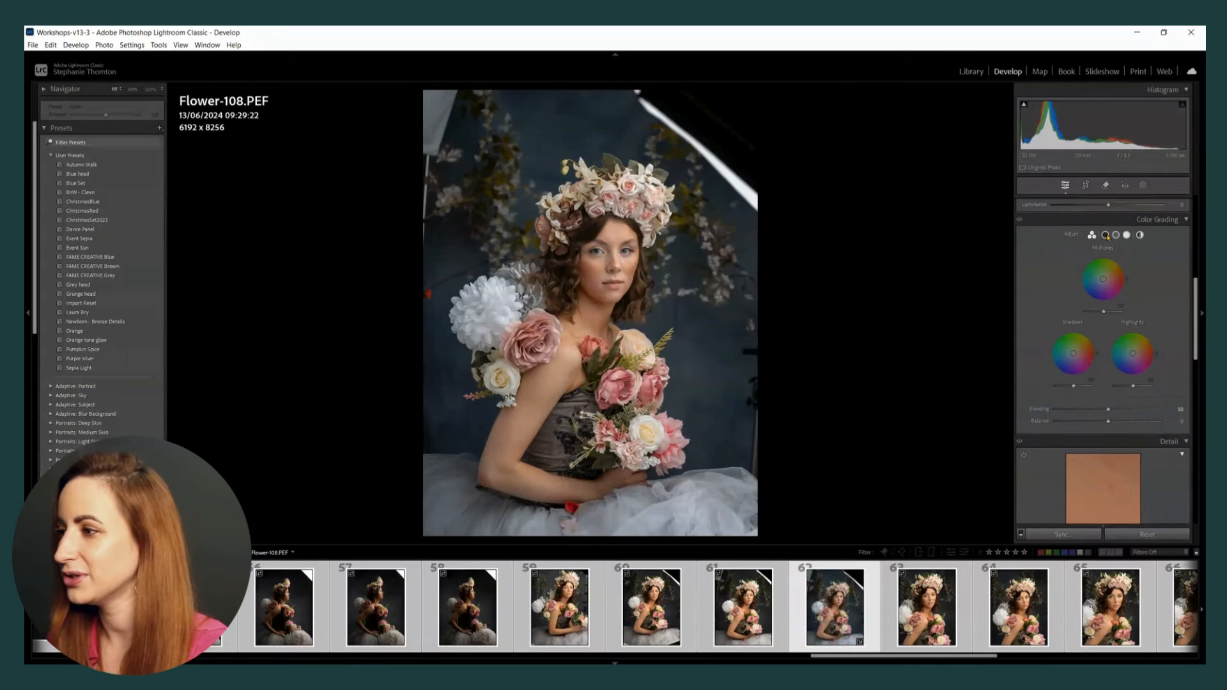
click(1105, 235)
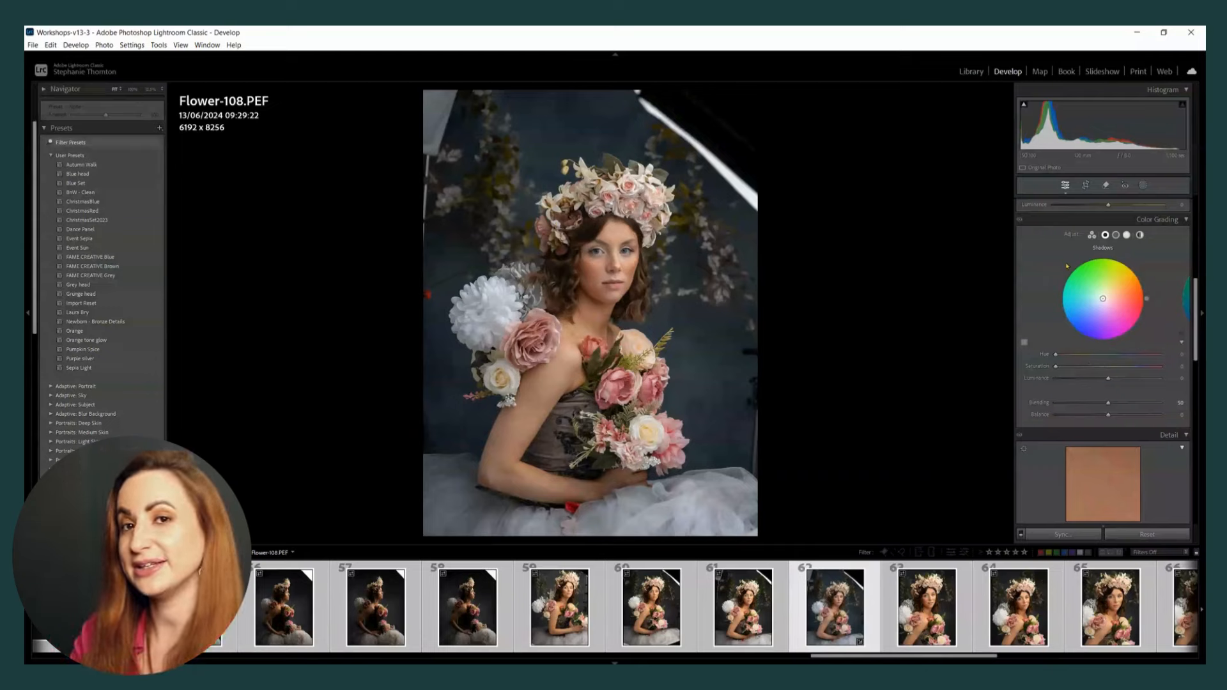
drag(1108, 379, 1100, 380)
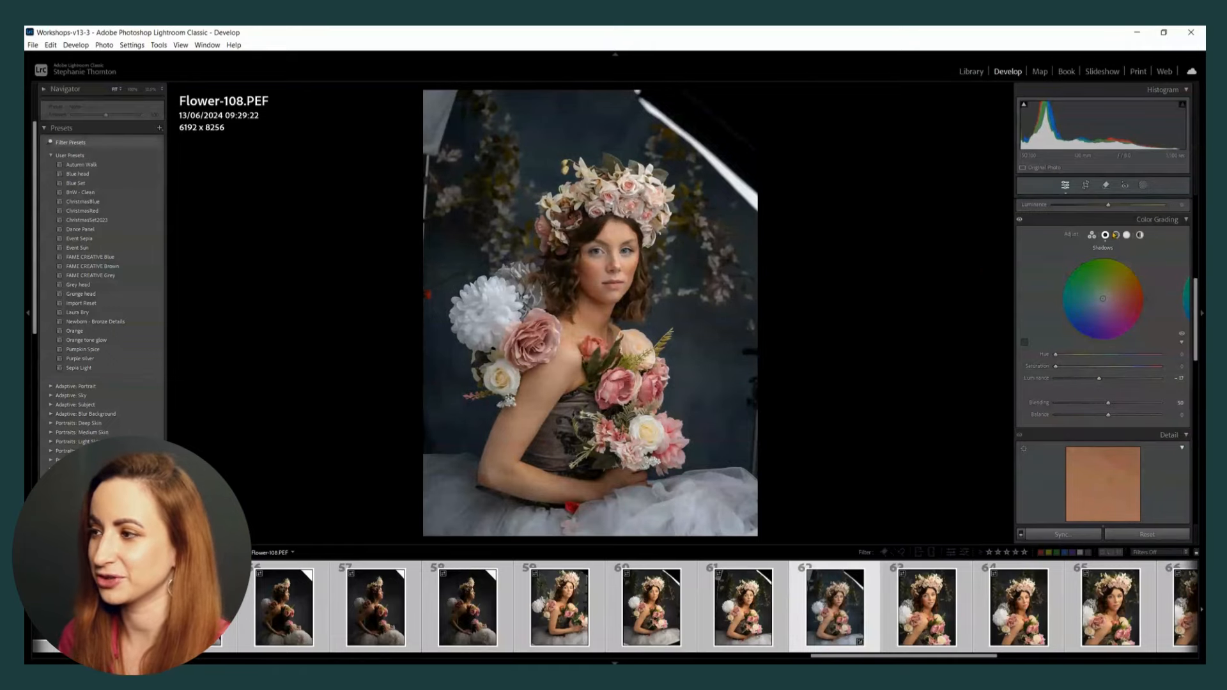
Step: Set the Color Grading luminance to +53 for the midtones and -57 for the highlights
click(1115, 235)
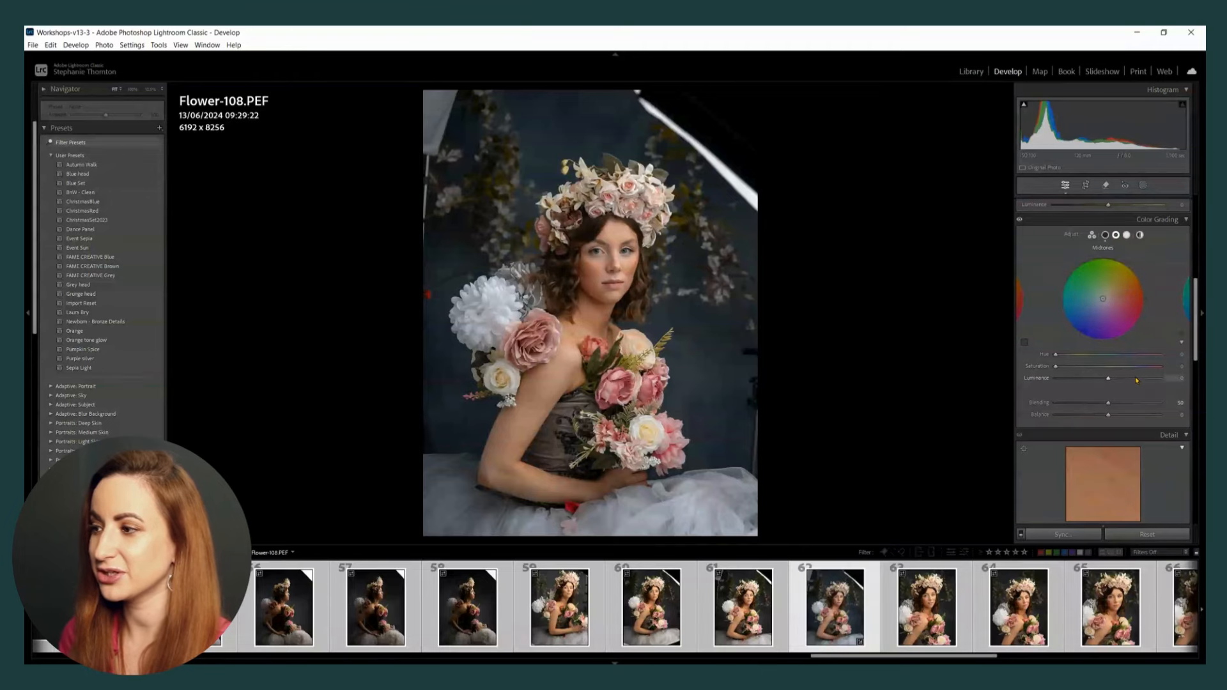
drag(1107, 378, 1136, 379)
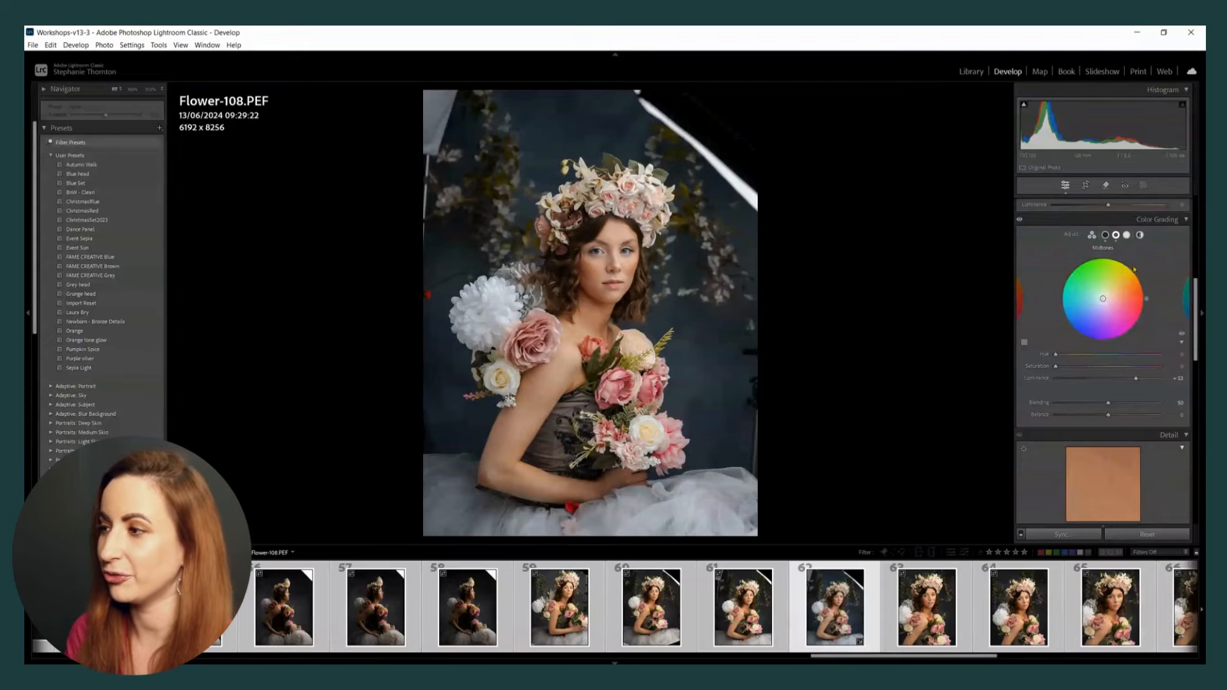
click(1126, 235)
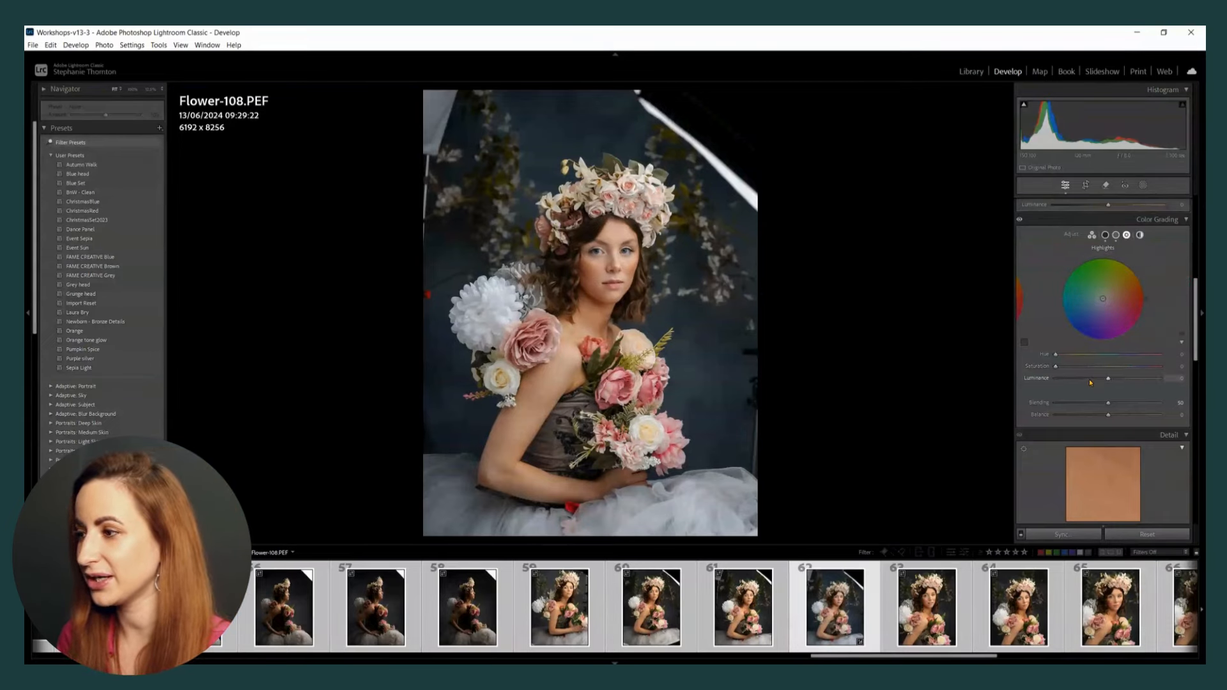
drag(1090, 382, 1078, 381)
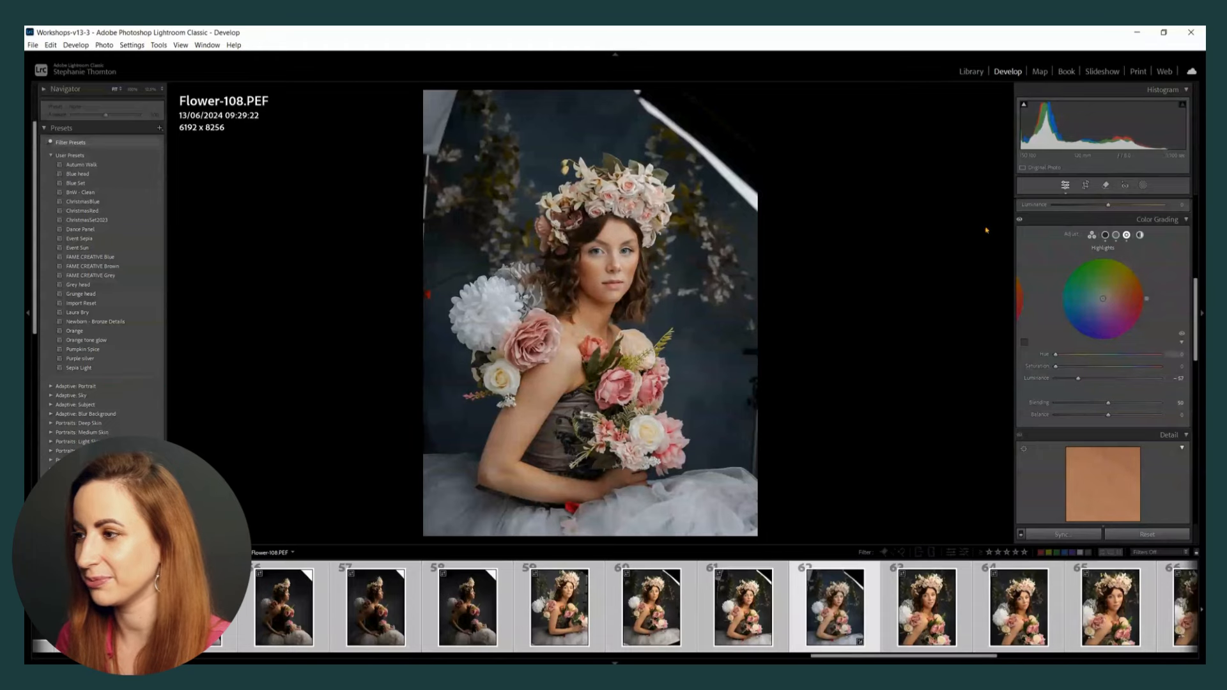
Step: Inspect the face up close and compare the portrait with and without the Color Grading adjustments
click(548, 287)
drag(535, 352, 486, 501)
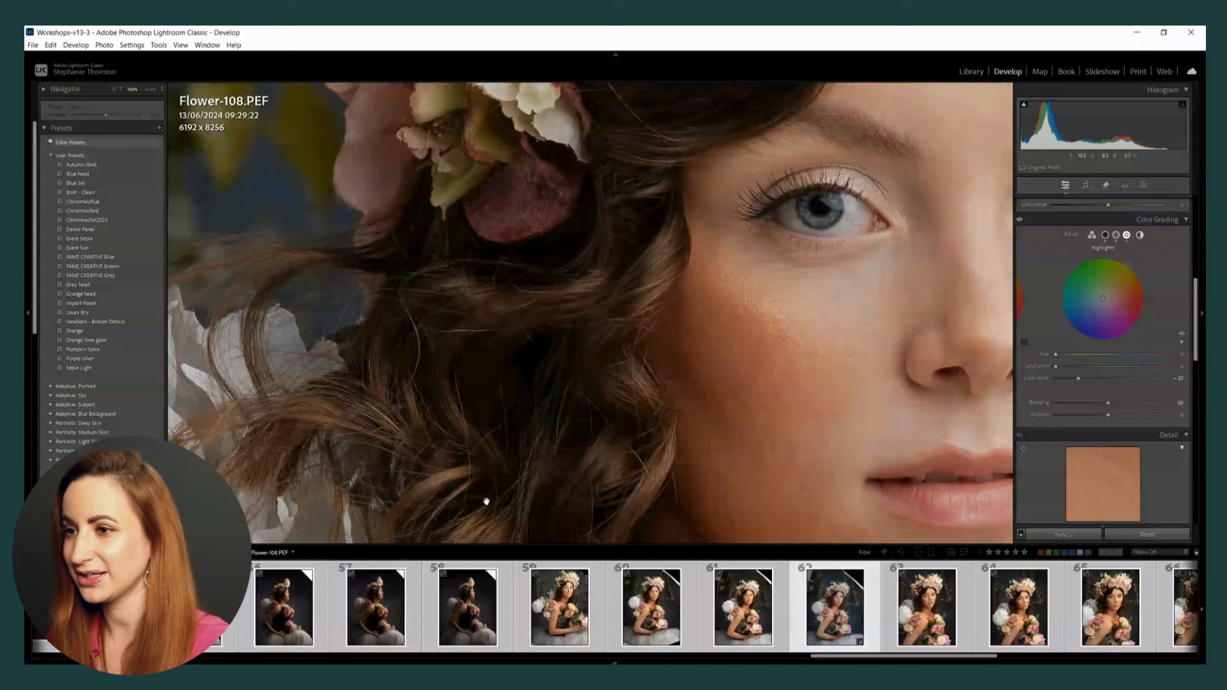
click(619, 361)
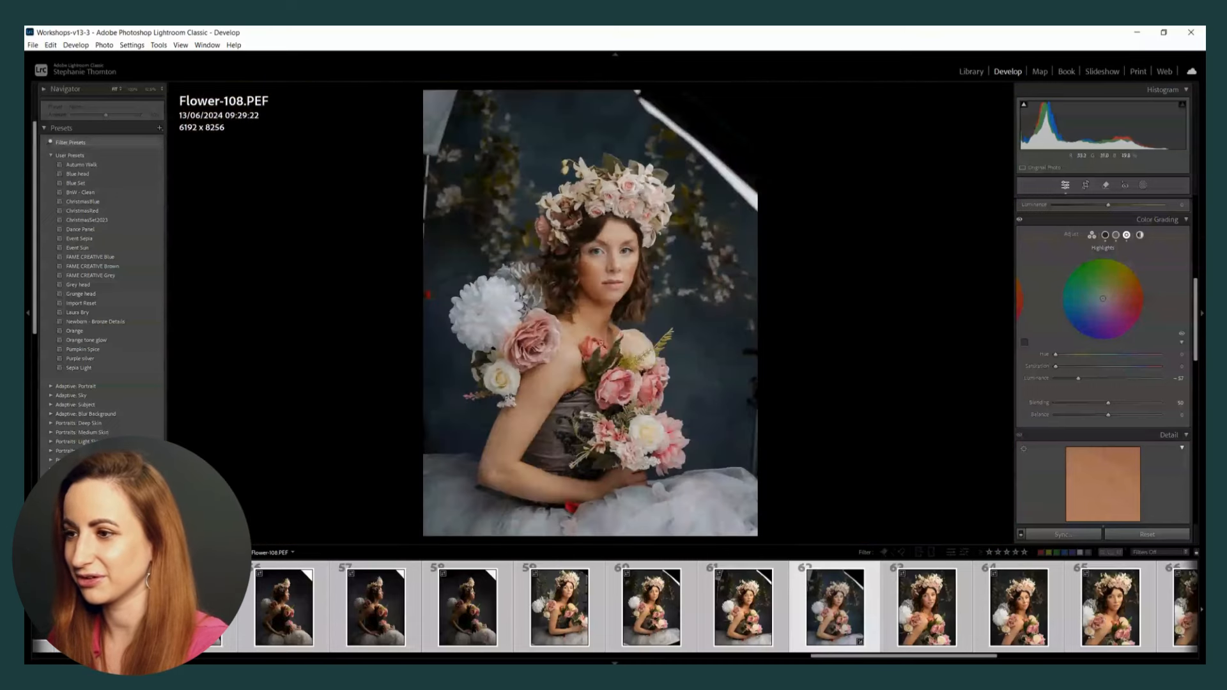
click(1020, 220)
click(1021, 219)
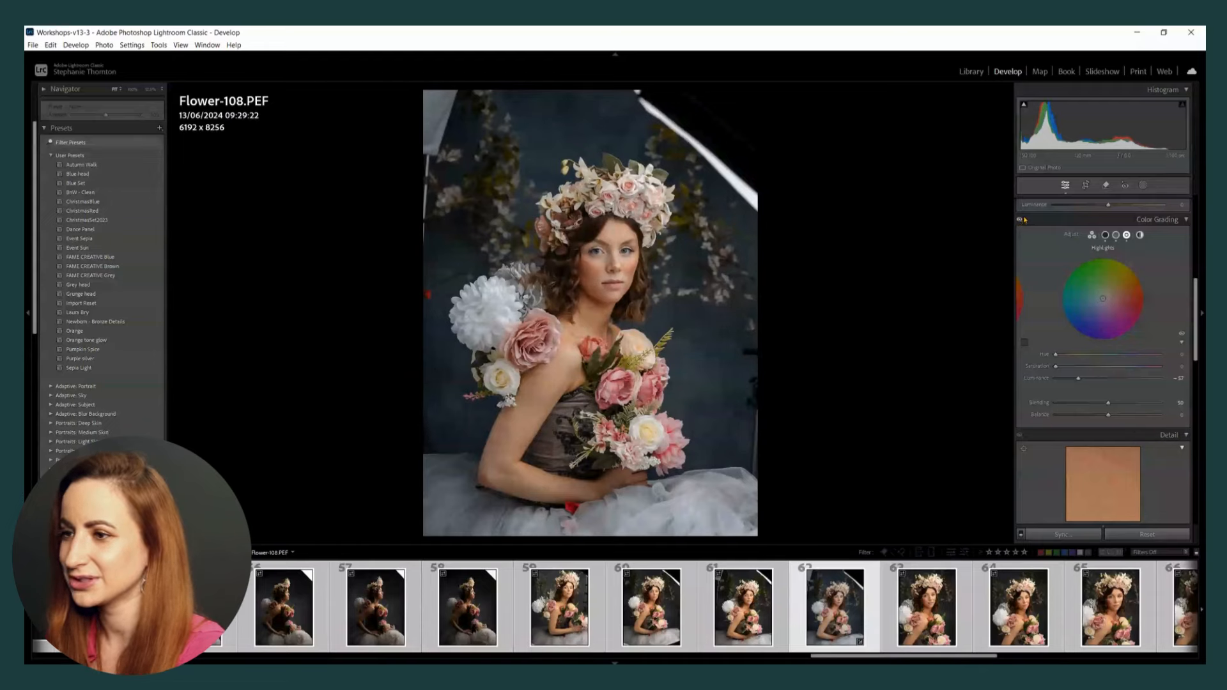
click(1024, 222)
click(1021, 220)
click(1019, 221)
click(1019, 222)
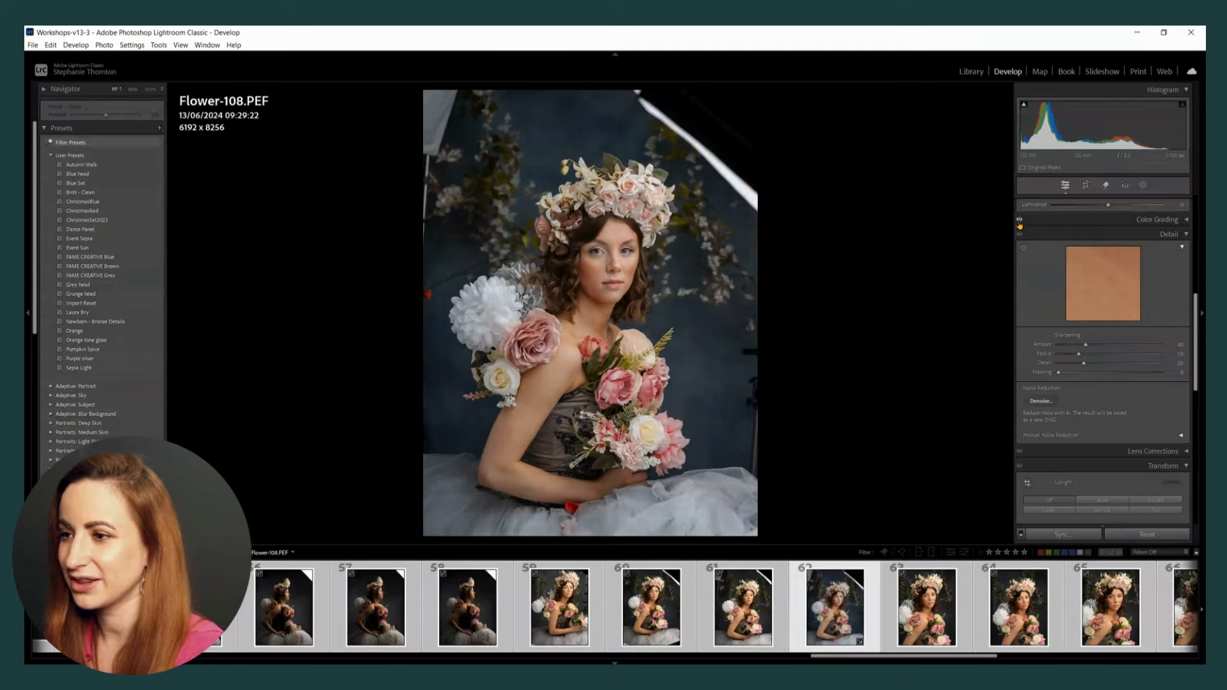
click(1019, 221)
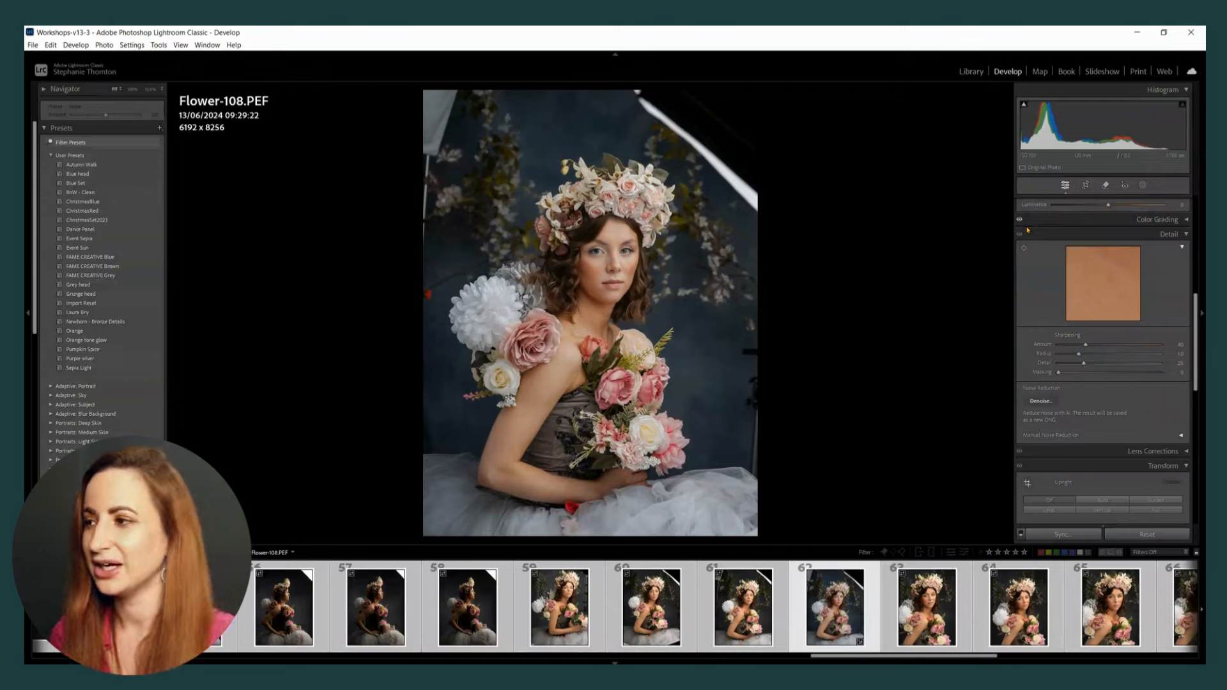
click(1186, 220)
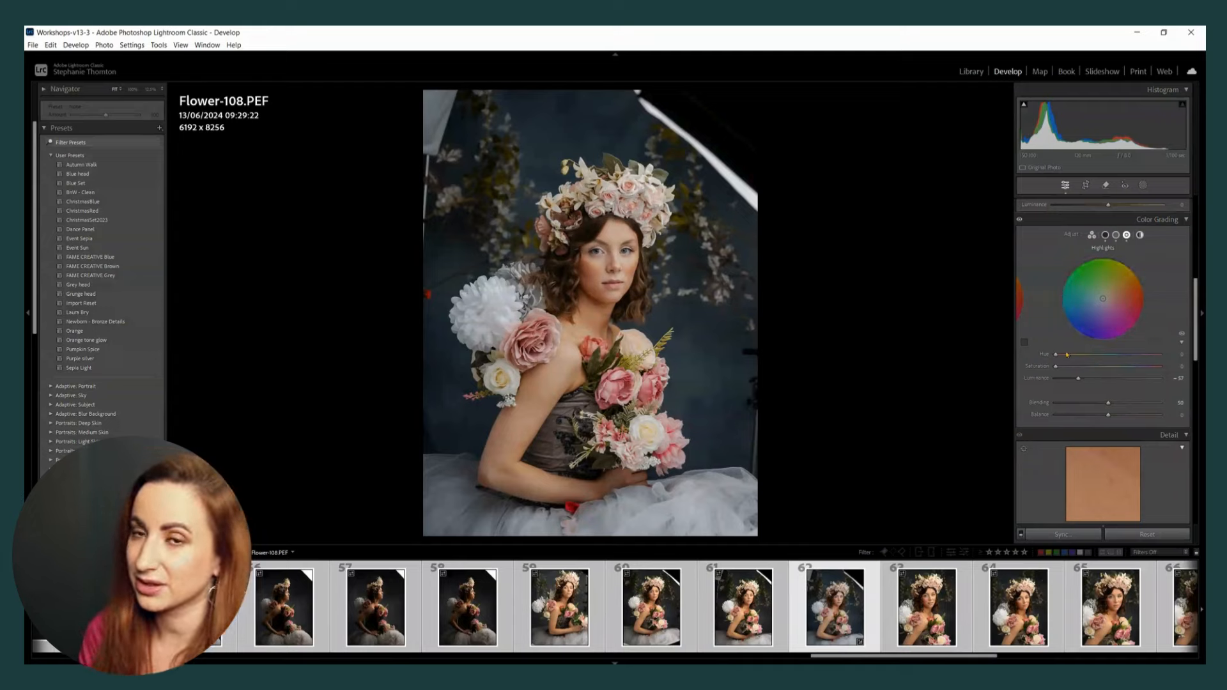
Step: Tint the shadows blue at hue about 220 with low saturation, and the highlights warm yellow at hue about 40 and saturation about 31
click(1105, 234)
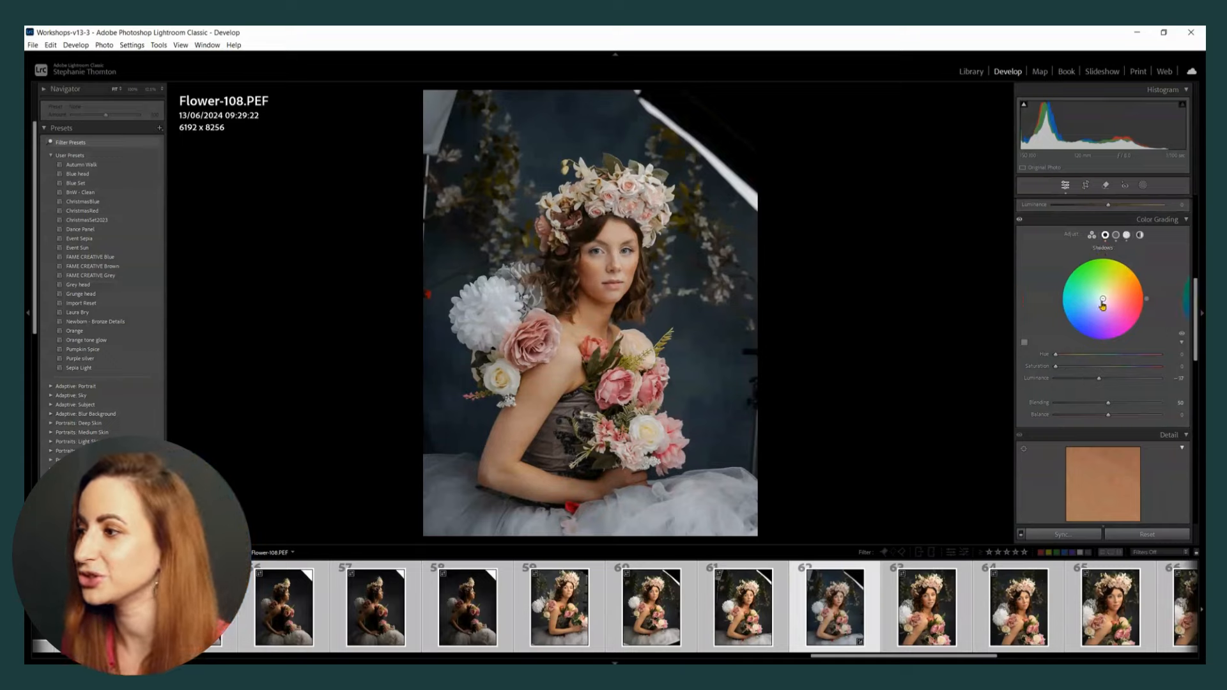
drag(1102, 305, 1090, 317)
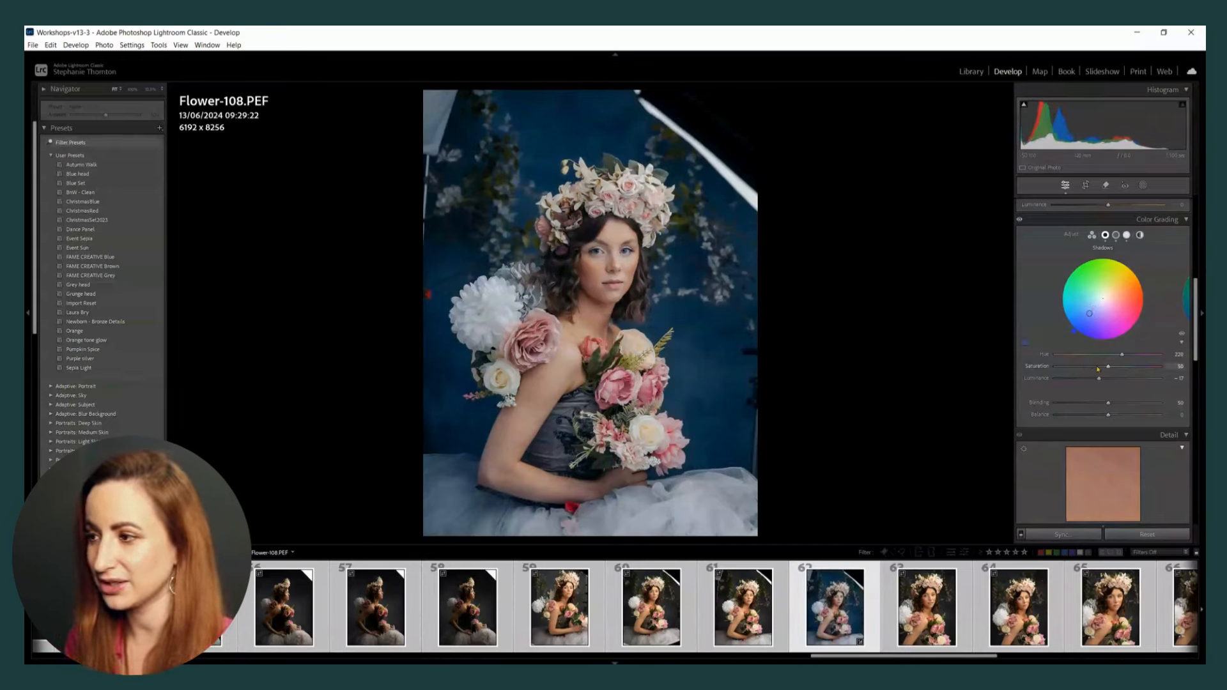
drag(1108, 366, 1064, 368)
click(1126, 234)
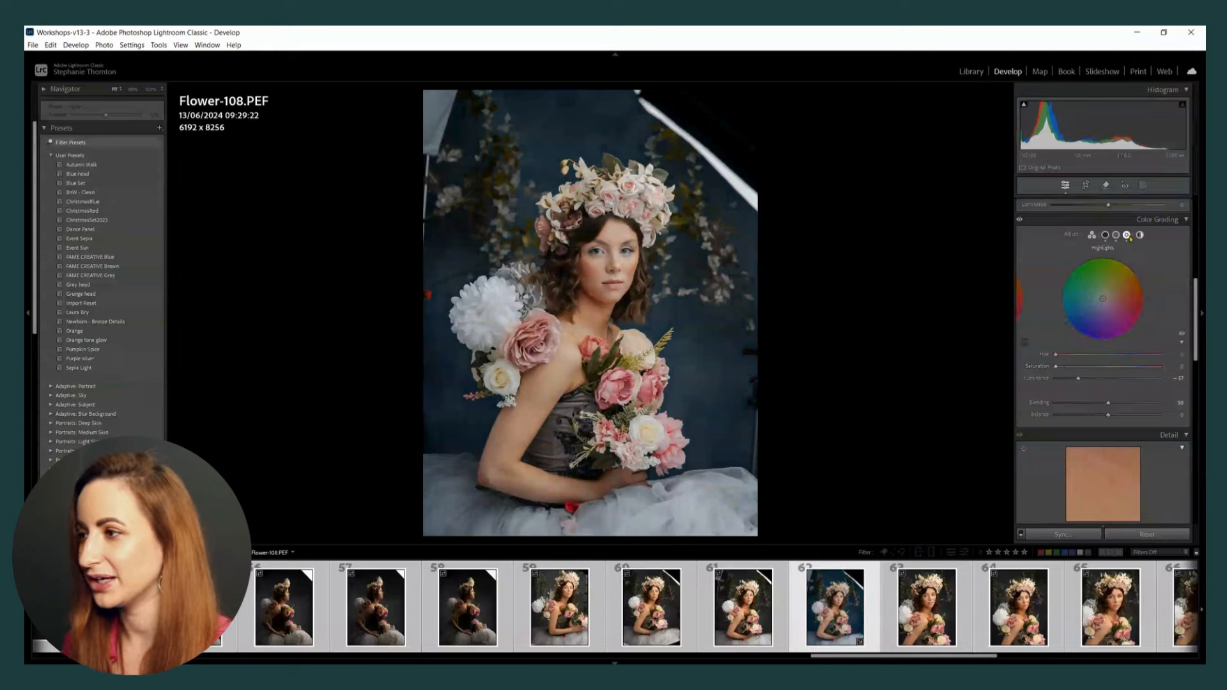
drag(1104, 303, 1137, 272)
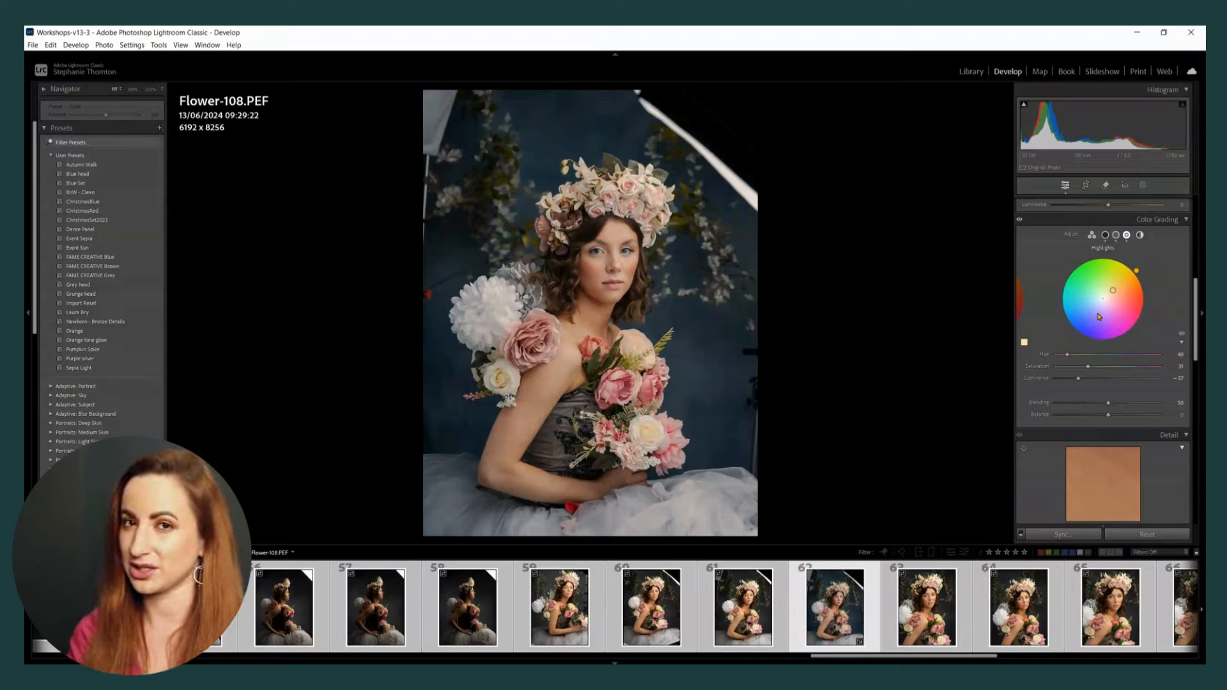
Step: Tint the midtones warm orange at hue 37 and saturation about 16, and set their luminance to +32
click(1116, 234)
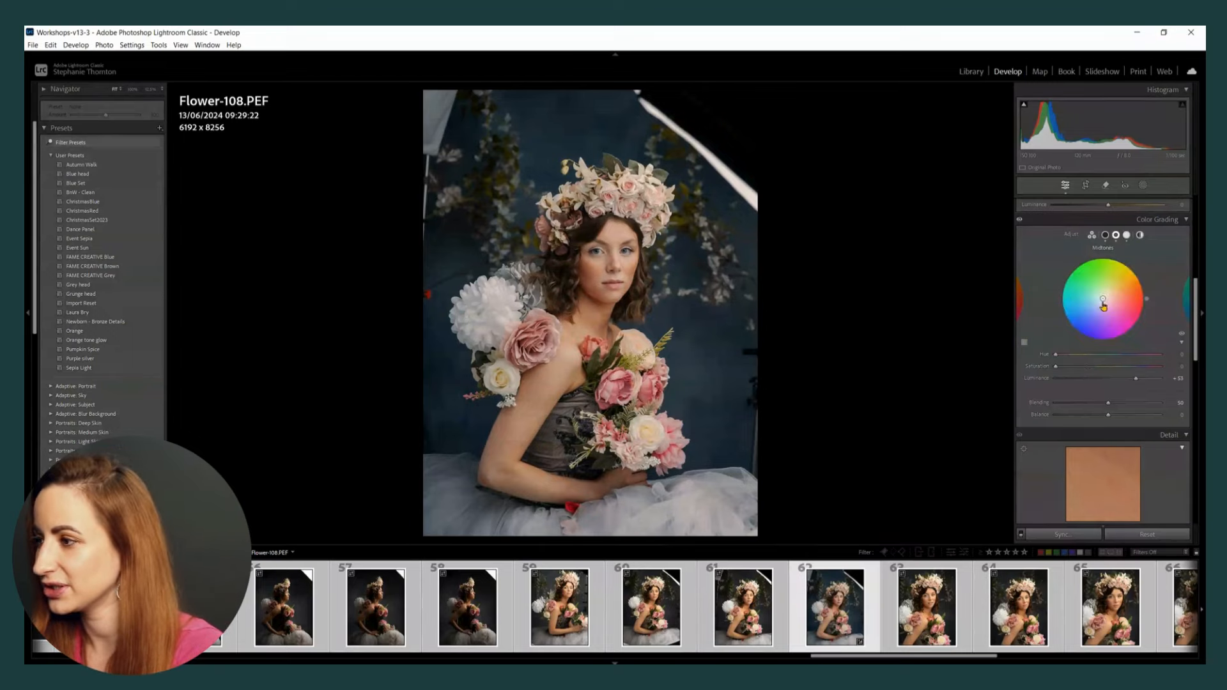
drag(1116, 295, 1139, 276)
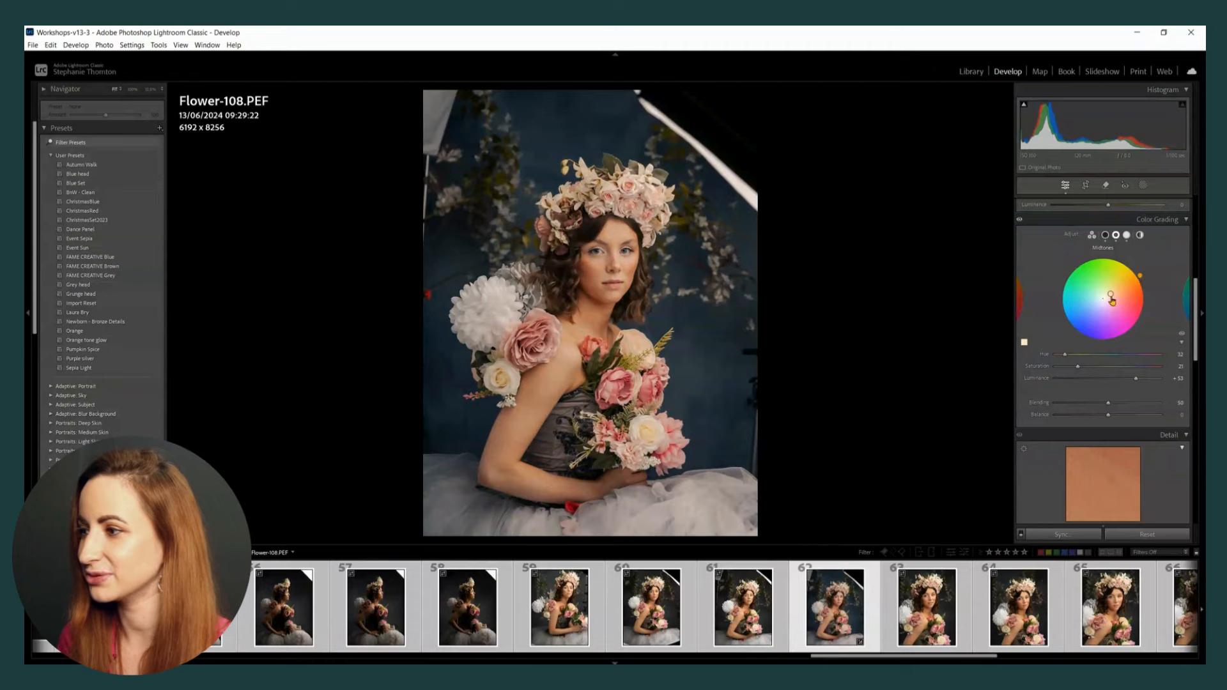
drag(1110, 295, 1138, 275)
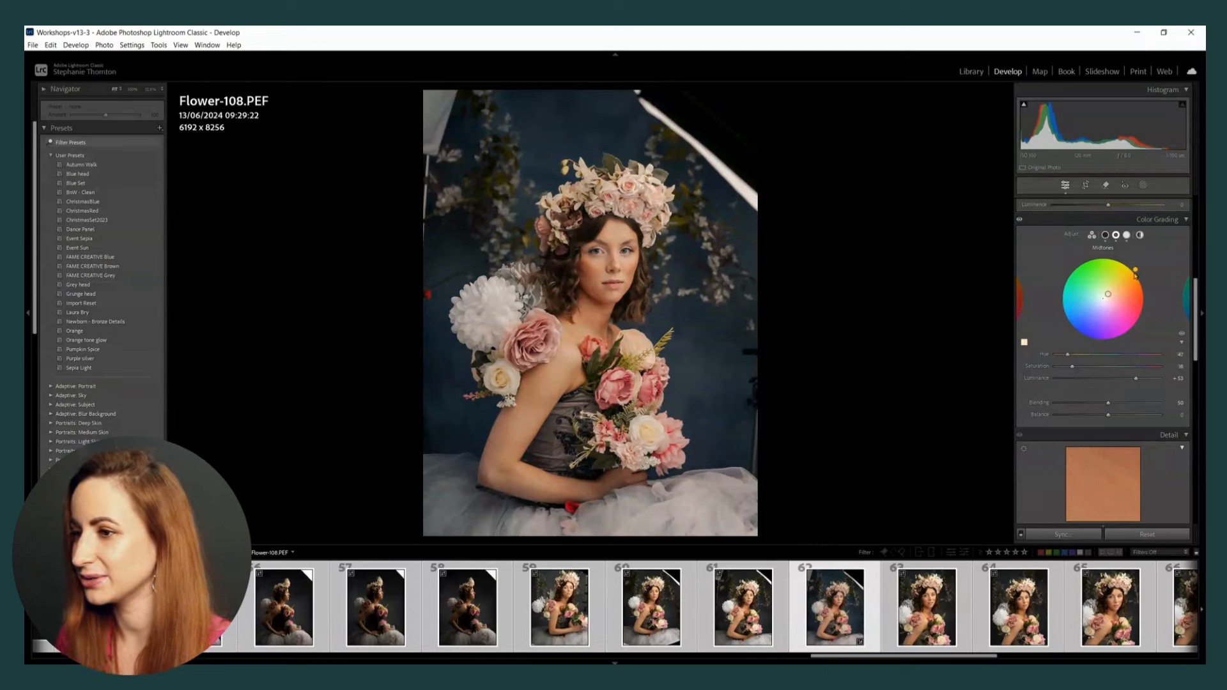
drag(1134, 381, 1125, 379)
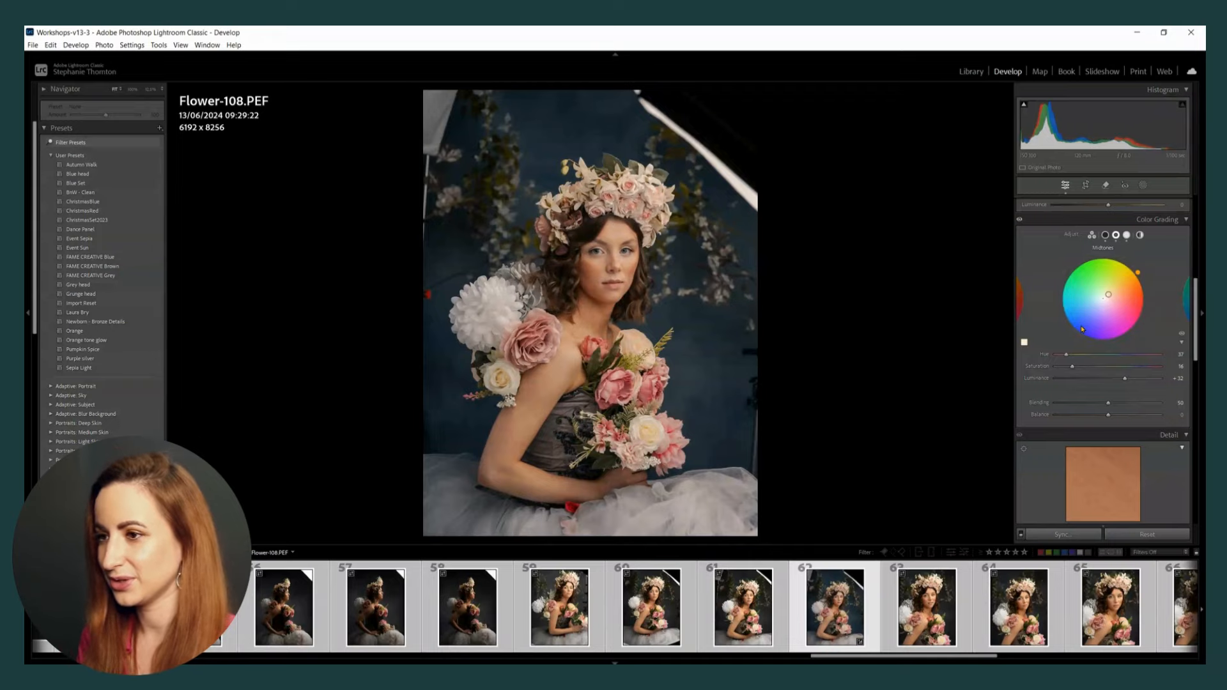
Step: Compare the graded portrait with its unedited before version
key(backslash)
key(backslash)
key(backslash)
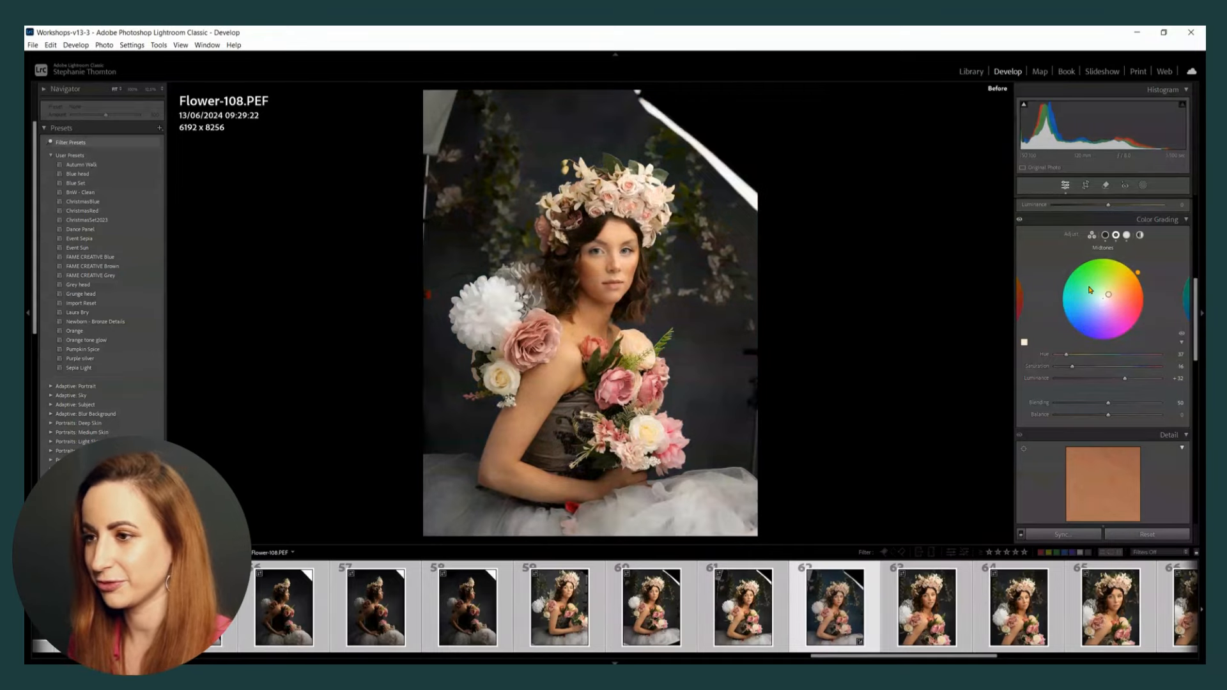
key(backslash)
key(backslash)
key(backslash)
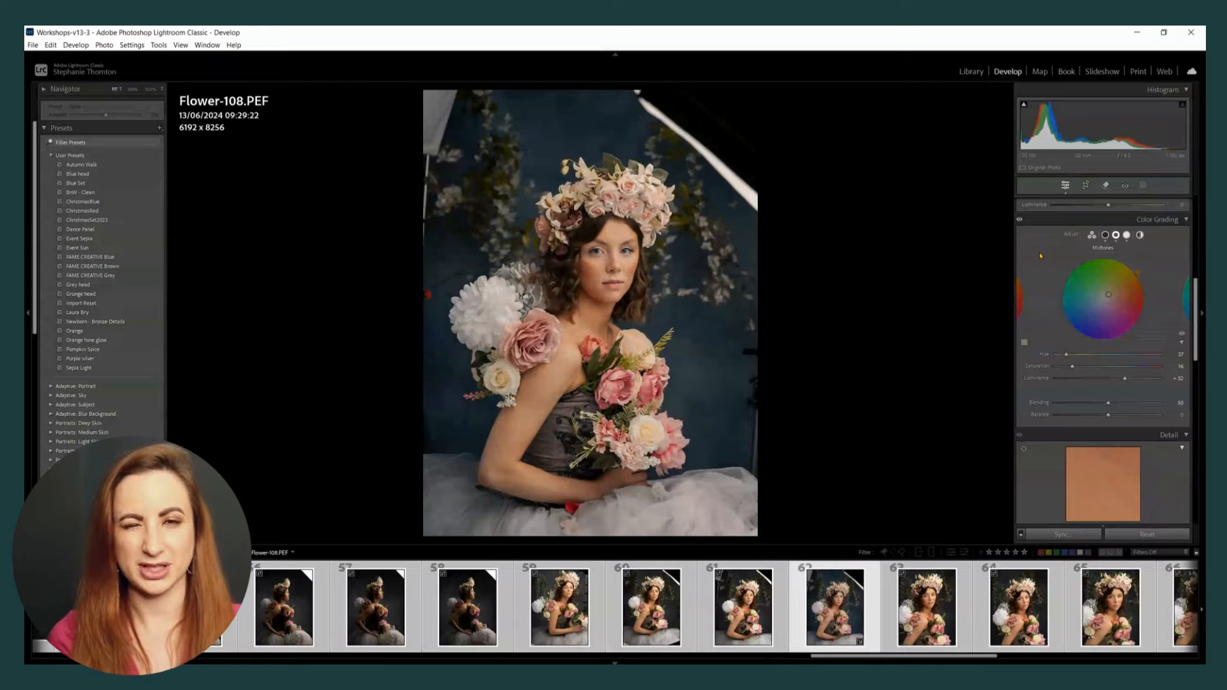
Step: Raise the highlights luminance to -22 in Color Grading and shift the highlights hue slightly further toward yellow
click(1127, 235)
drag(1078, 380, 1097, 382)
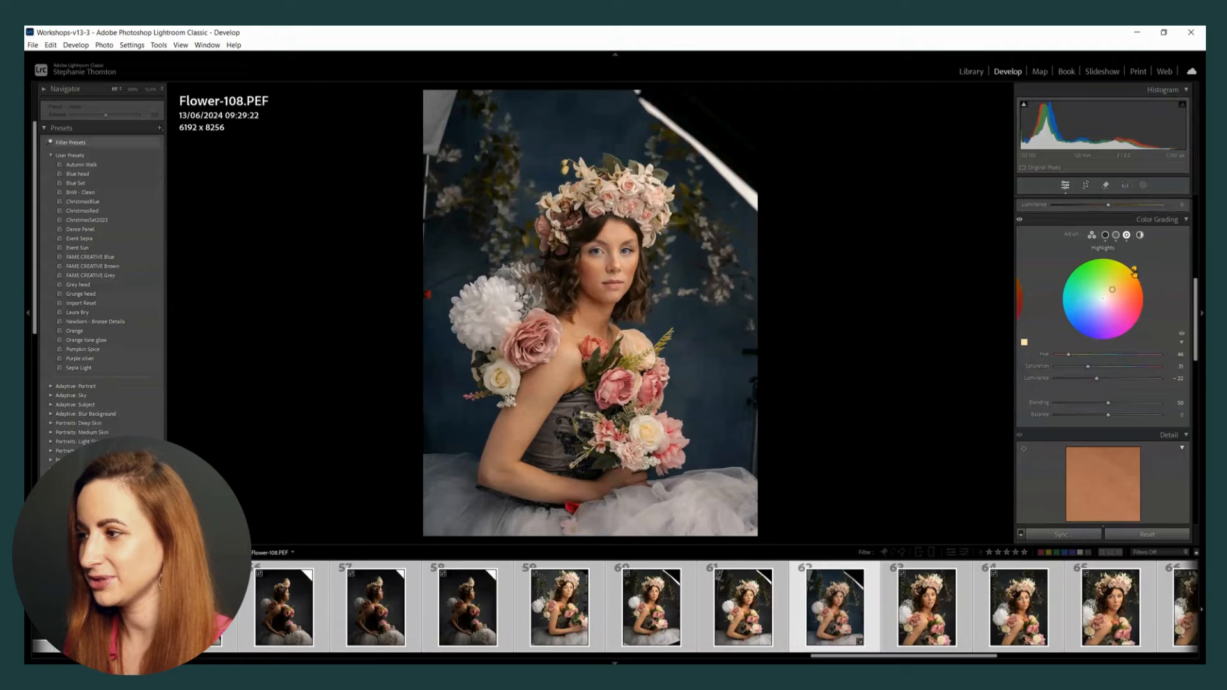
mouse_move(1136, 271)
mouse_down()
mouse_move(1101, 258)
mouse_move(1057, 327)
mouse_move(1096, 260)
mouse_move(1128, 276)
mouse_up()
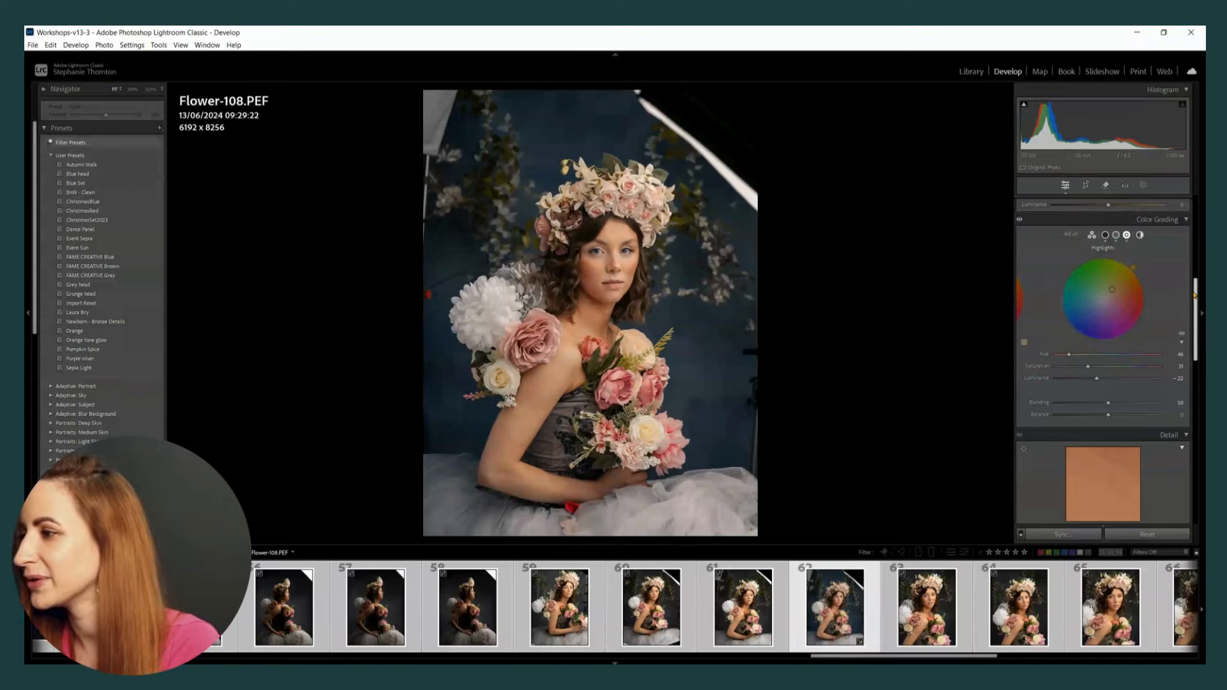
Step: Set the basic tone Highlights to -15
drag(1194, 296, 1191, 215)
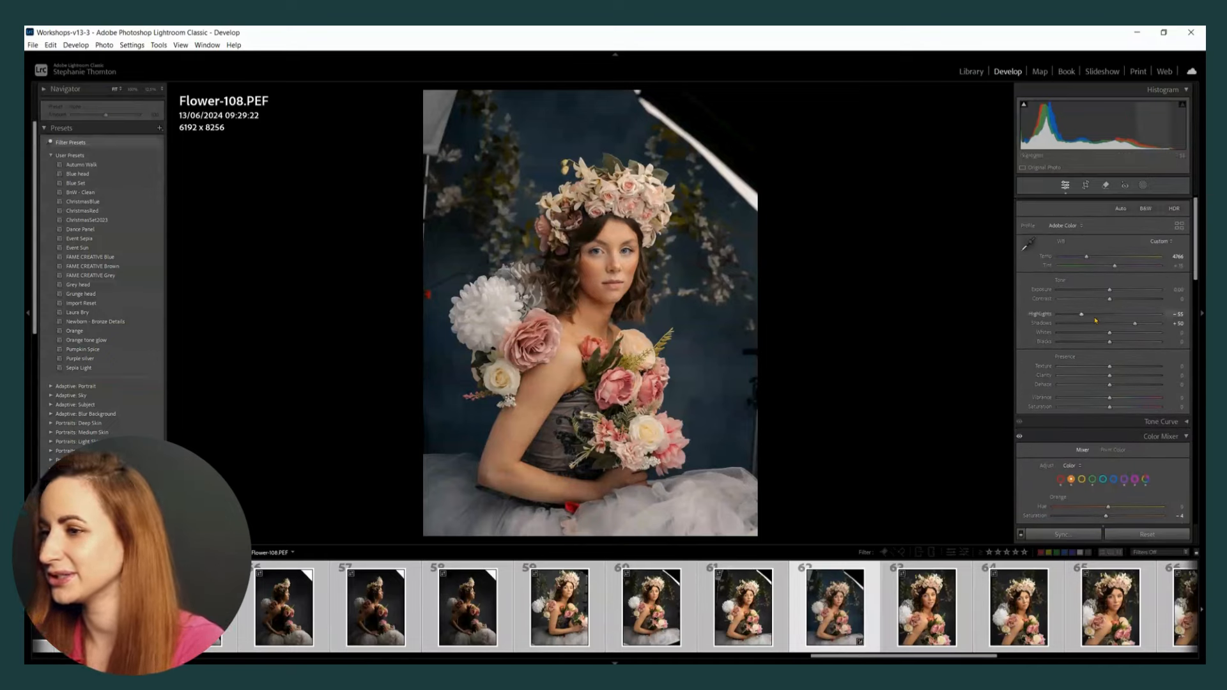
drag(1081, 314, 1103, 324)
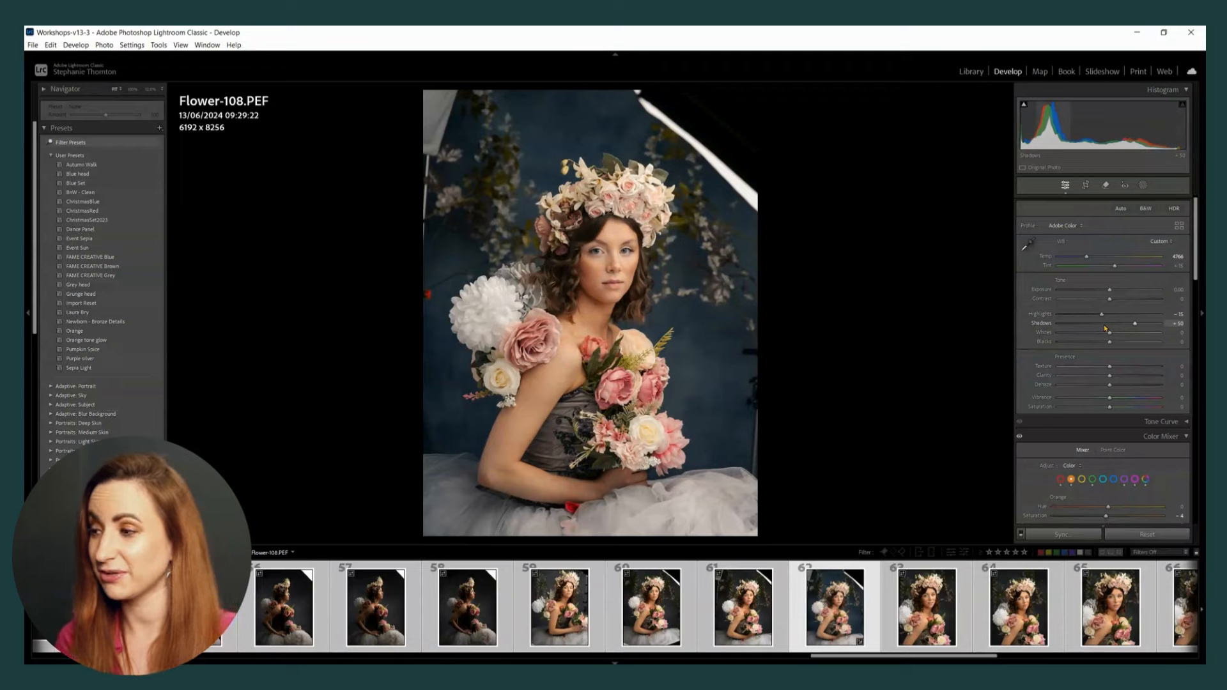
Step: Raise the basic tone Shadows to +76 and lift the Blacks moderately
drag(1116, 345, 1113, 342)
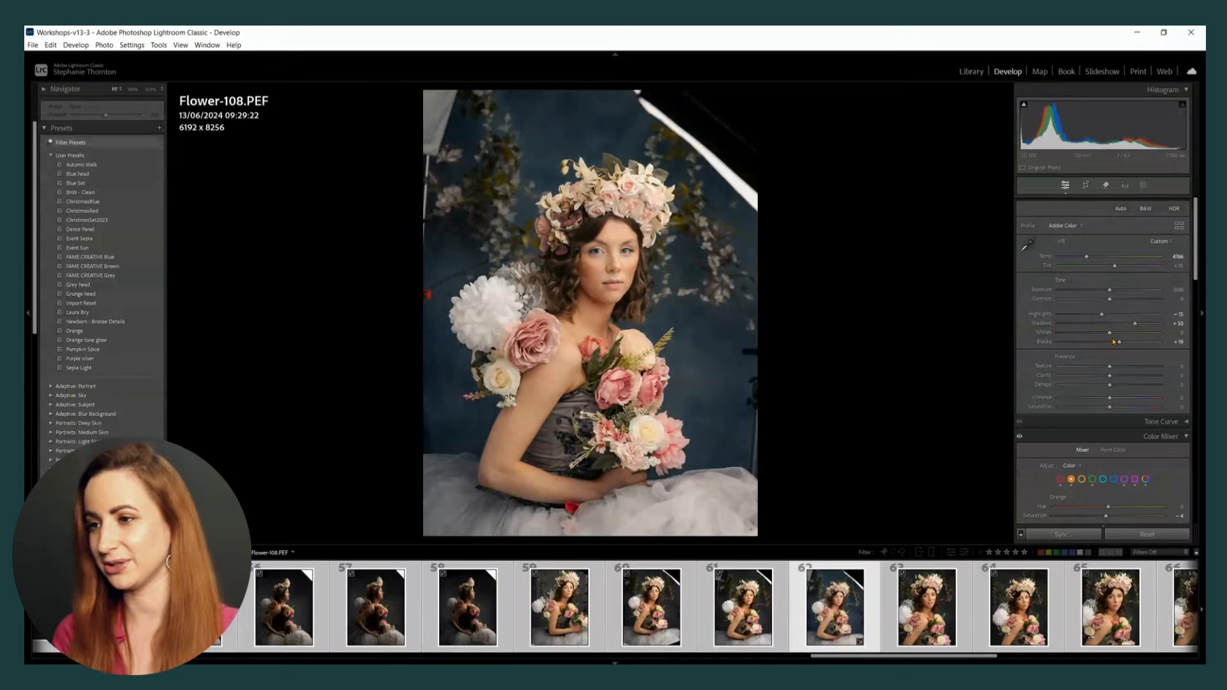
drag(1144, 328, 1149, 338)
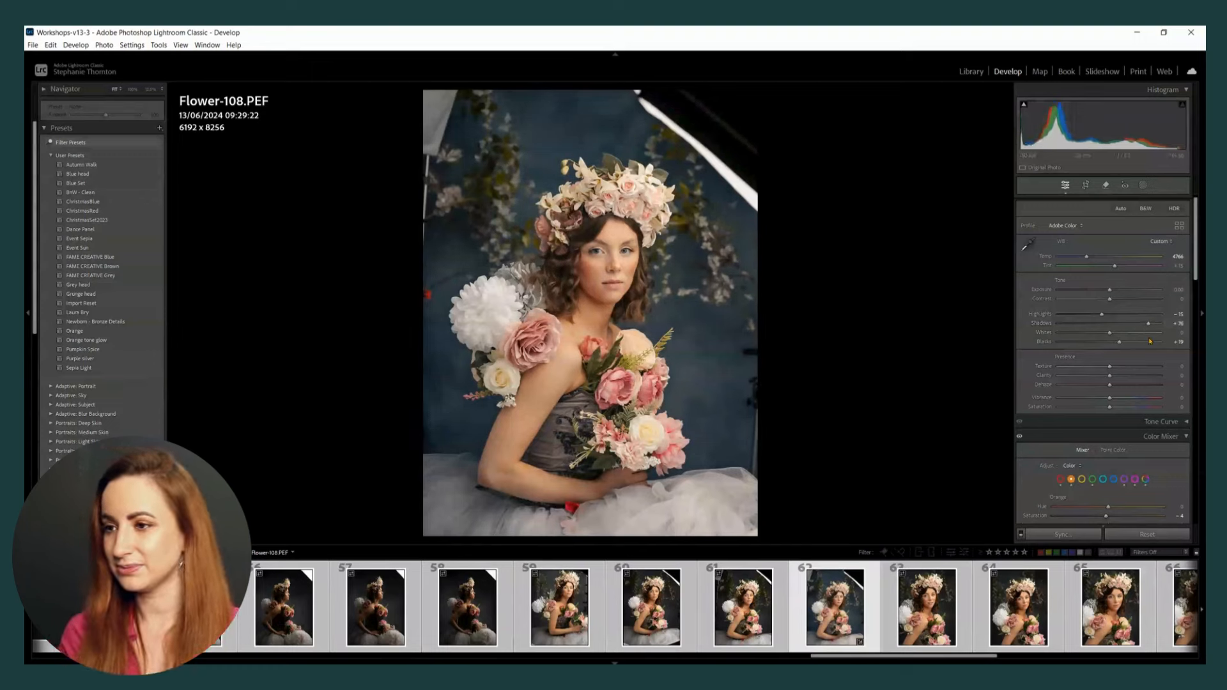
Step: Compare the lifted shadows and blue background with the portrait's unedited before version several times
key(backslash)
key(backslash)
key(backslash)
key(backslash)
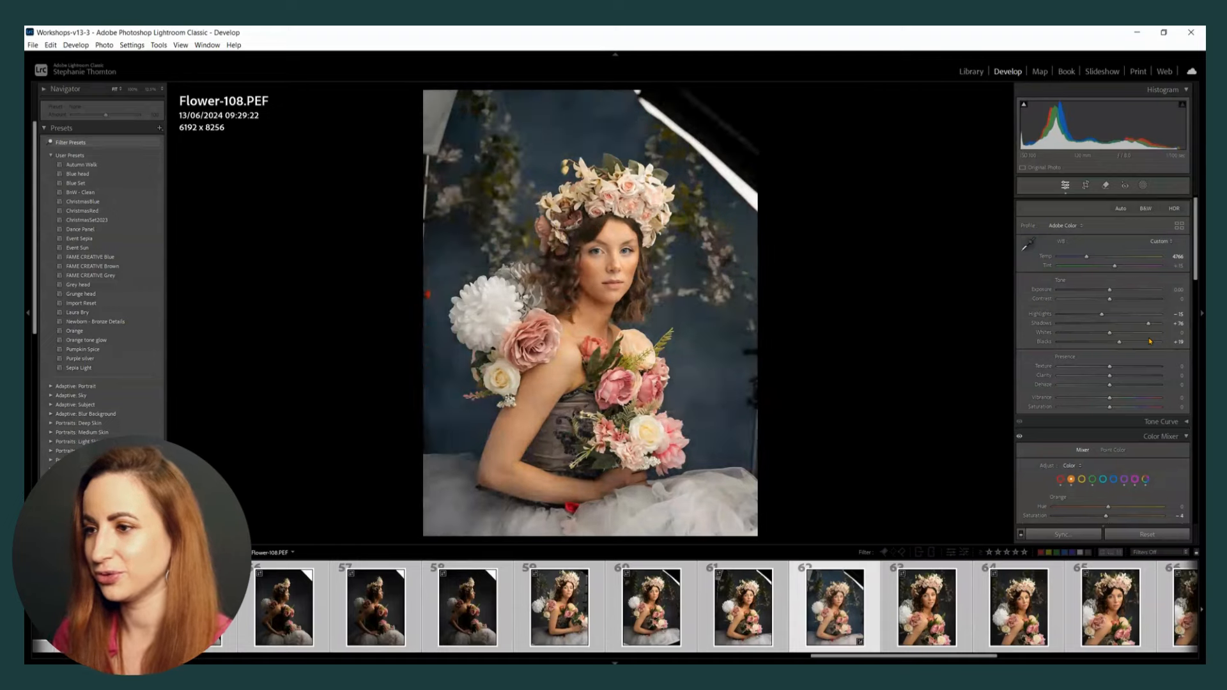
key(backslash)
key(backslash)
key(backslash)
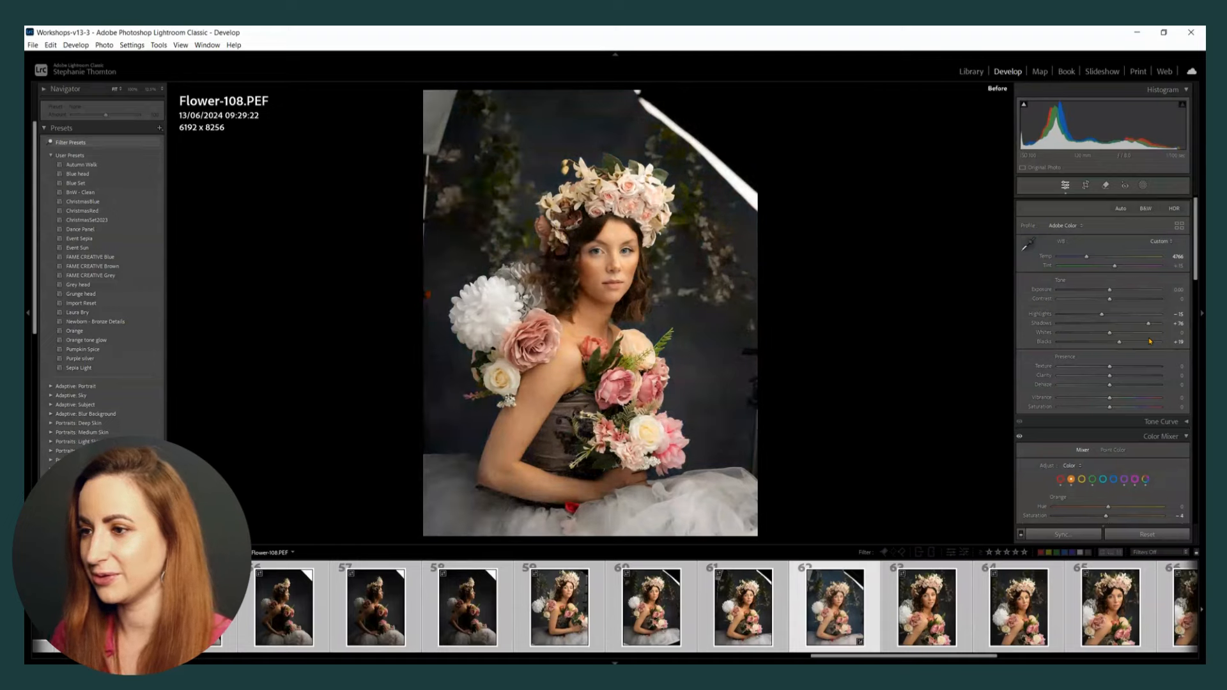
key(backslash)
Step: Set Blacks to +15 and synchronize the develop settings, excluding Masking, to the other selected photos
scroll(1121, 349, down, 4)
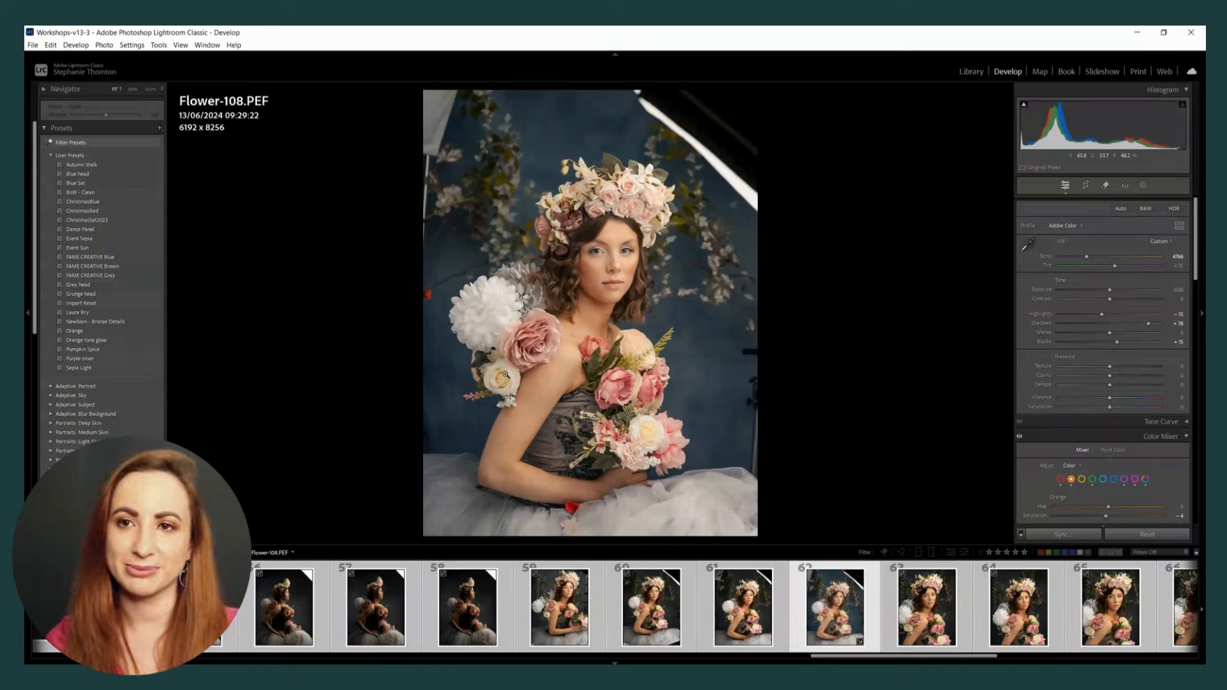
click(1061, 535)
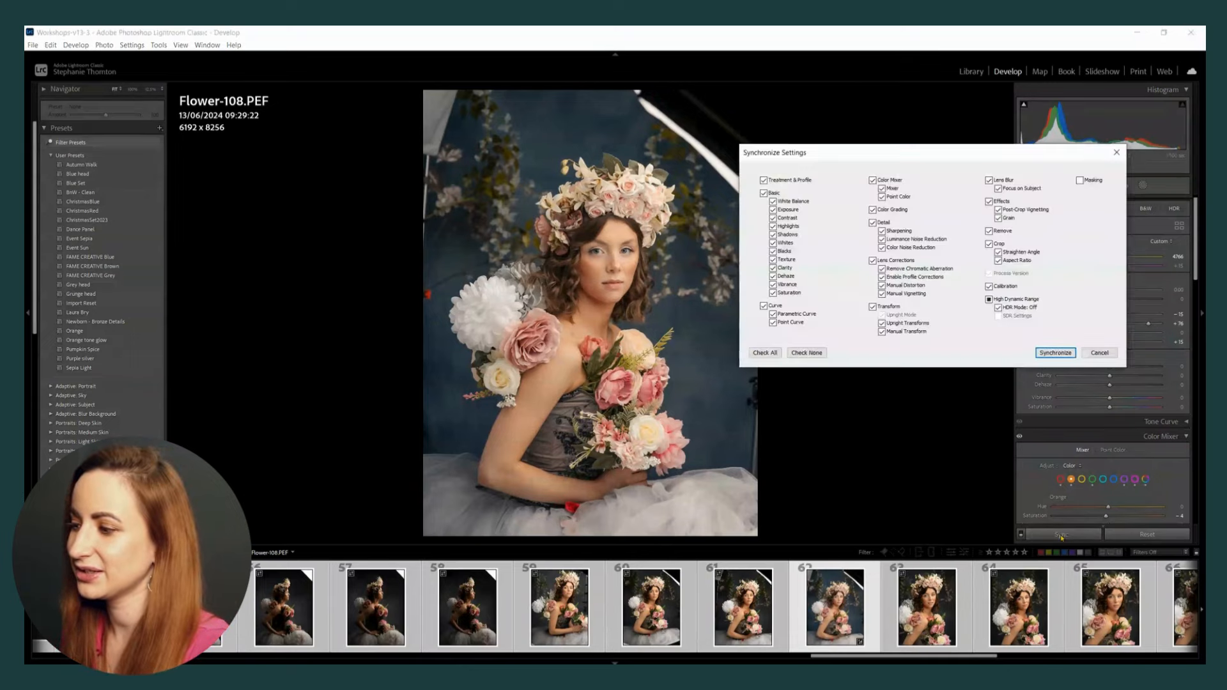
click(1055, 352)
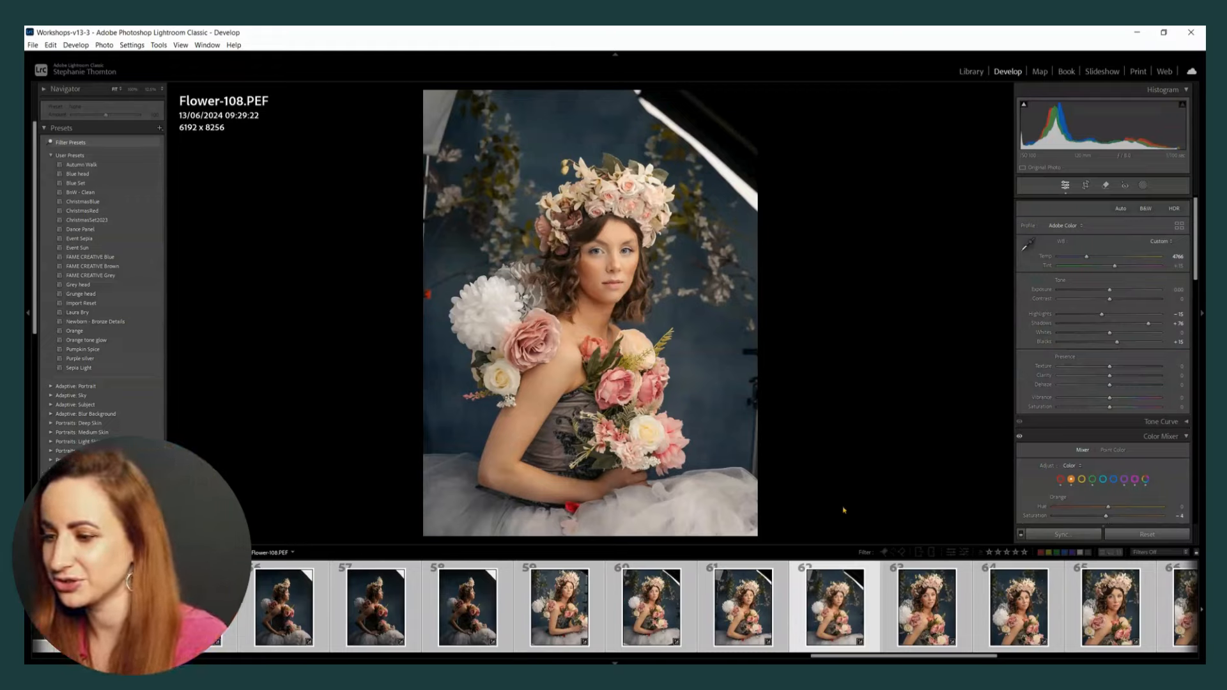
Step: Crop all sides of the portrait to about 5500 x 6959 pixels and tilt it clockwise by about 3 degrees
click(1087, 187)
drag(427, 93, 432, 110)
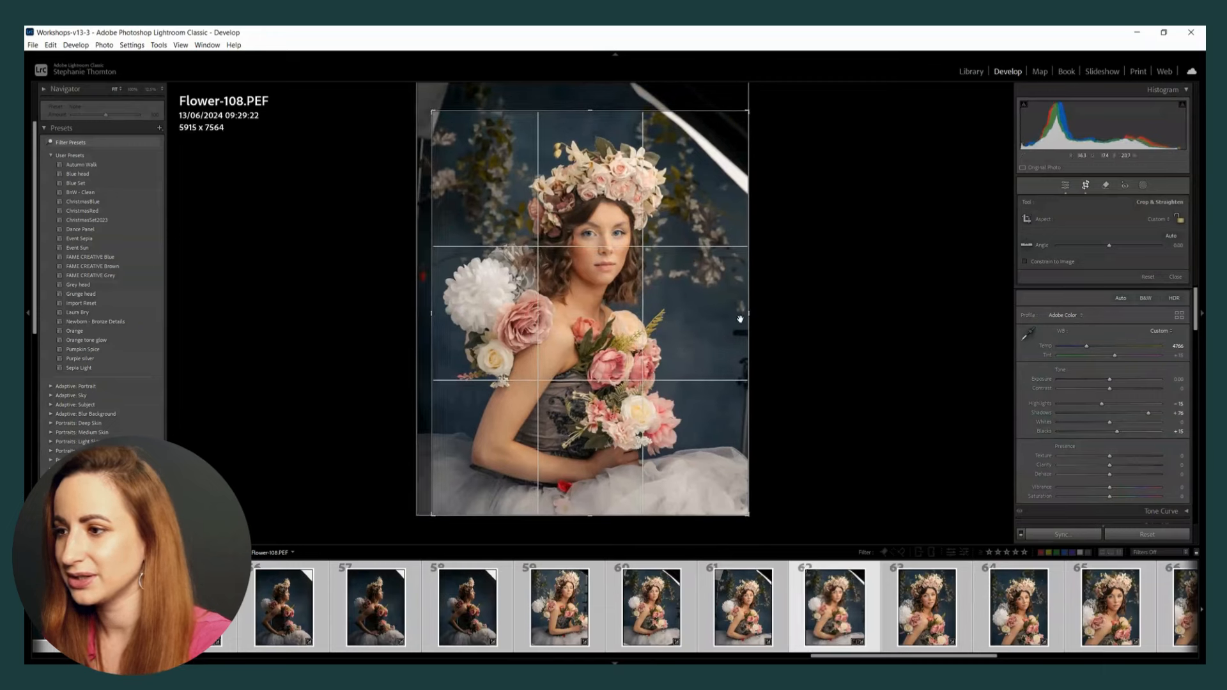
drag(747, 317, 737, 317)
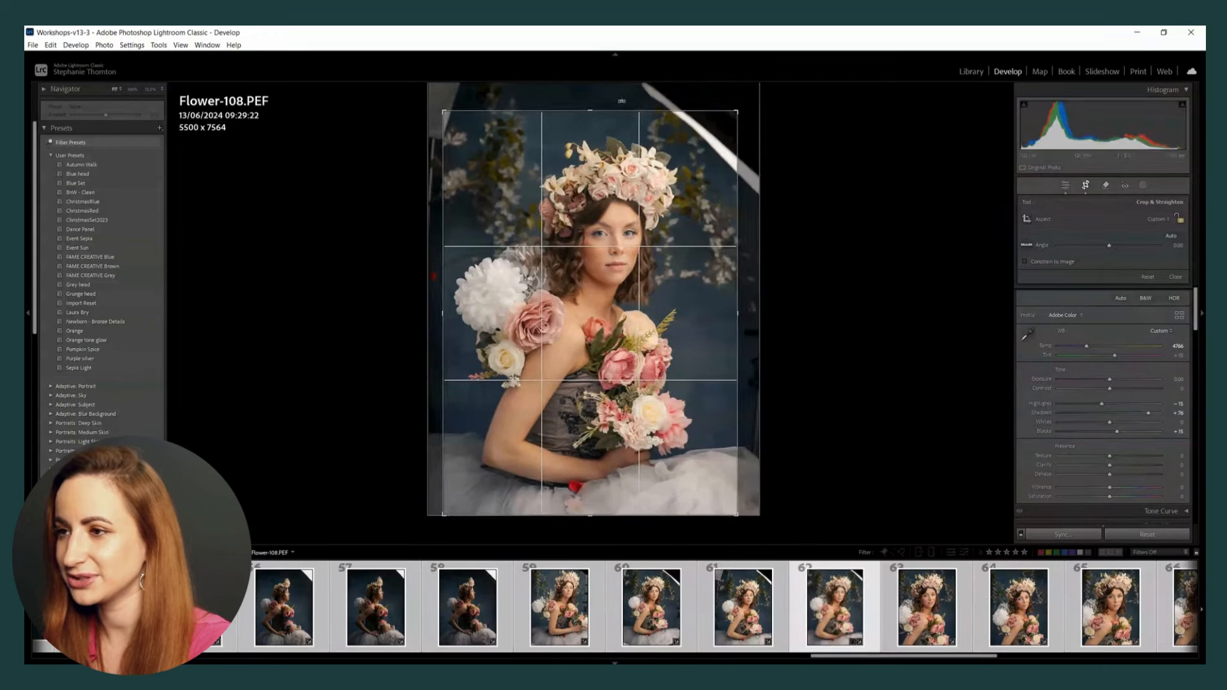
mouse_move(590, 514)
mouse_down()
mouse_move(583, 465)
mouse_move(582, 496)
mouse_up()
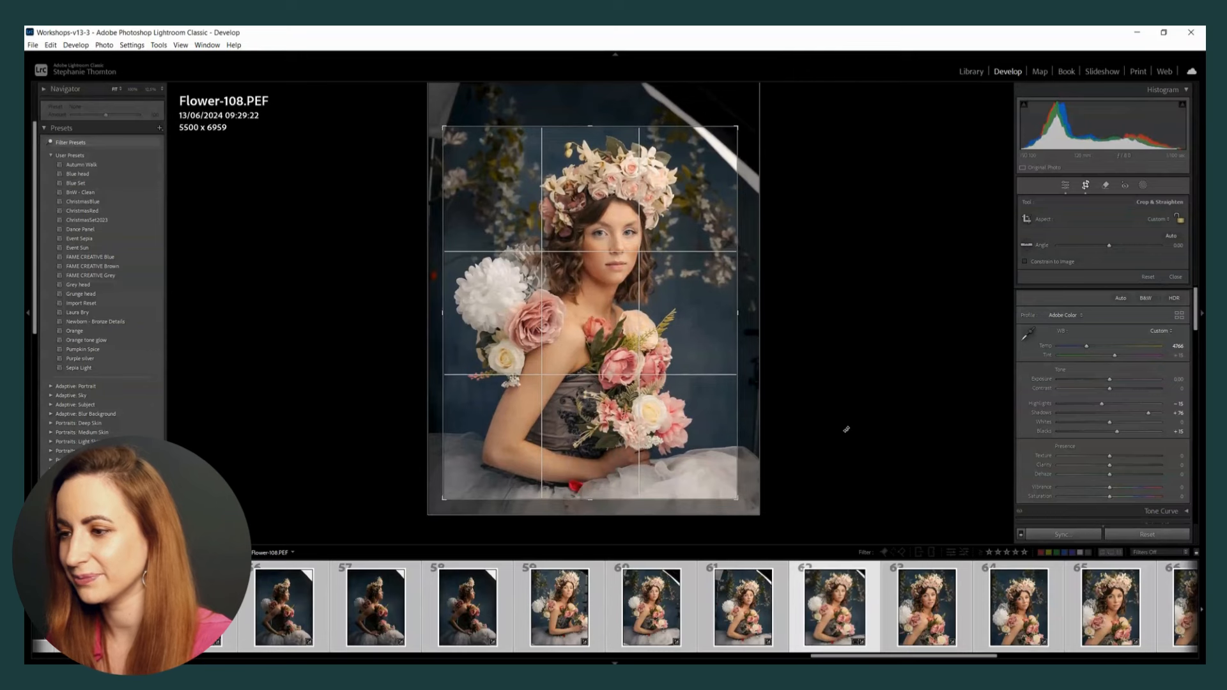
drag(836, 432, 817, 447)
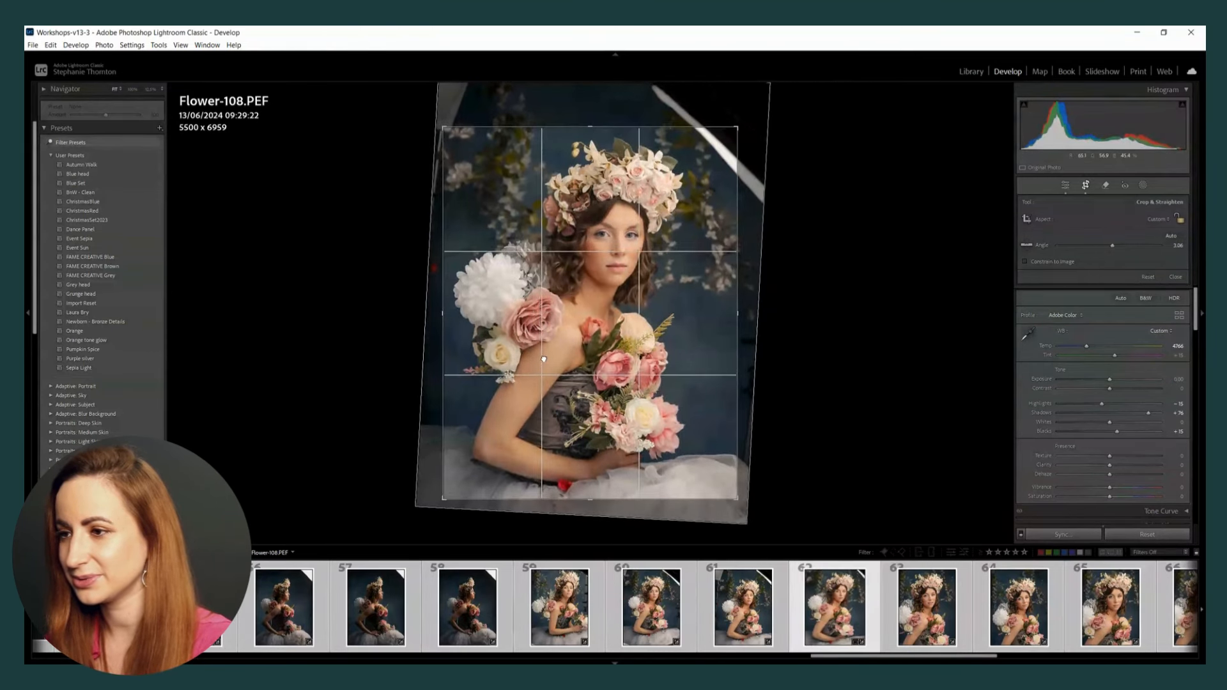
key(Return)
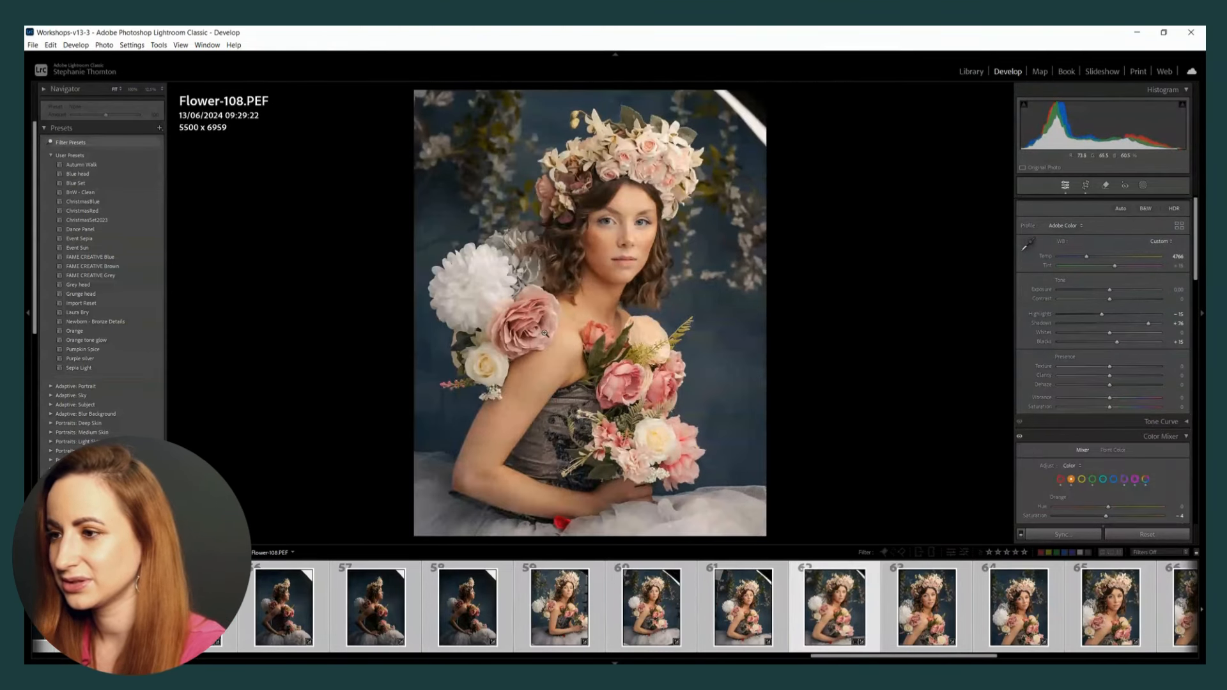
Step: Tilt the cropped portrait the opposite way to an angle of about -3.2 degrees and apply the crop
key(r)
drag(865, 392, 775, 364)
key(Return)
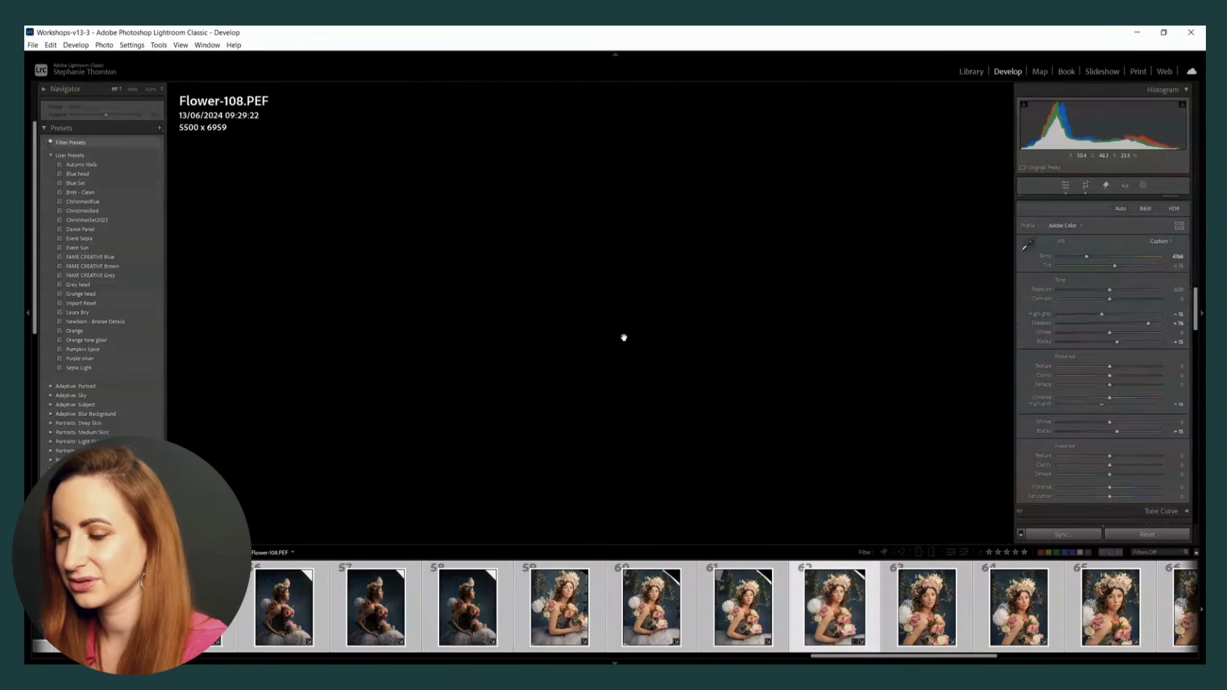
key(r)
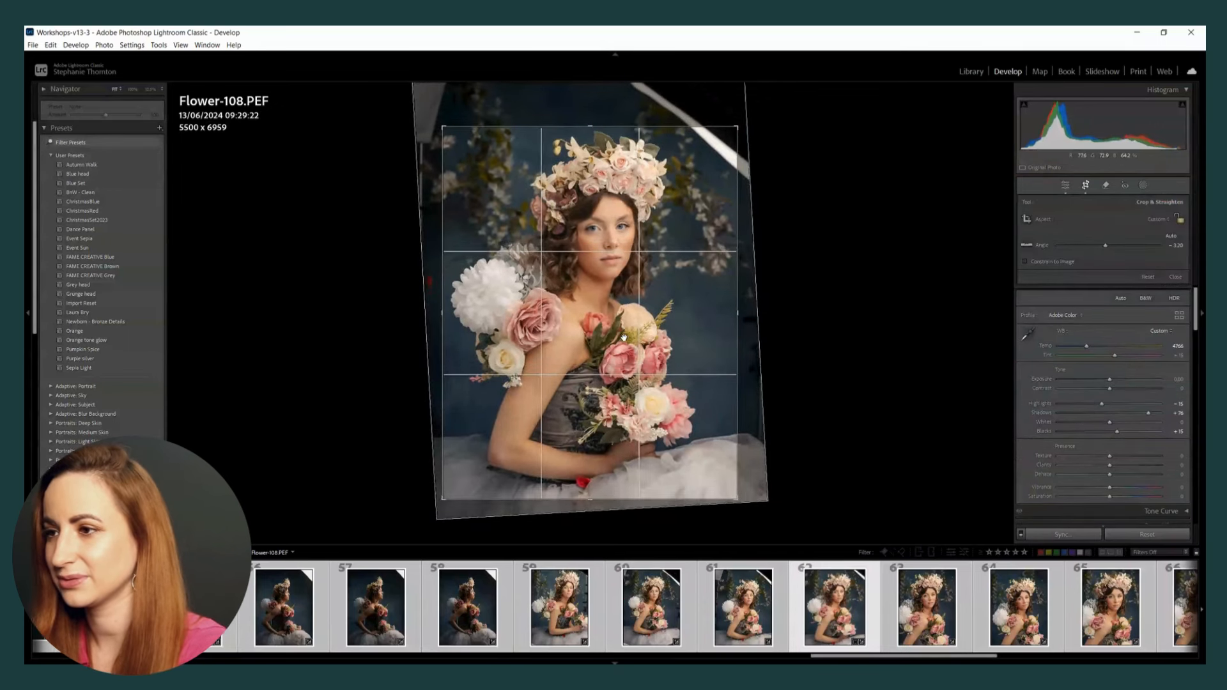
key(Return)
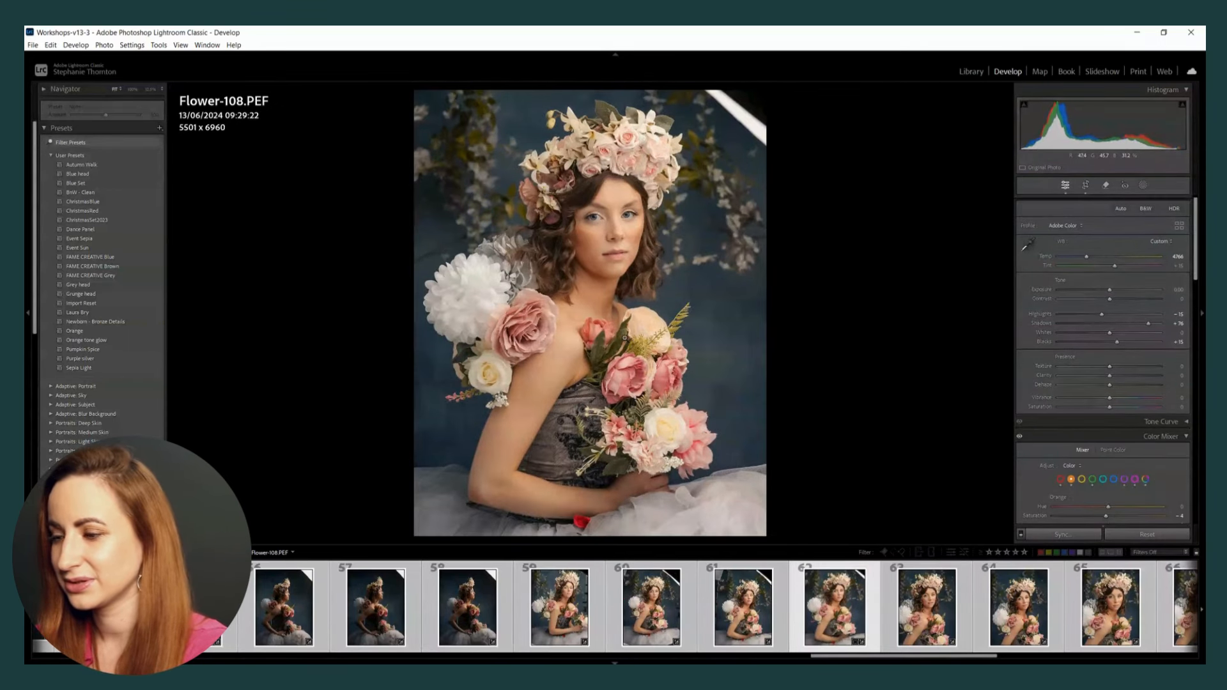
Step: Tighten the crop around the model's upper body and flowers to about 4844 x 5801 pixels
key(r)
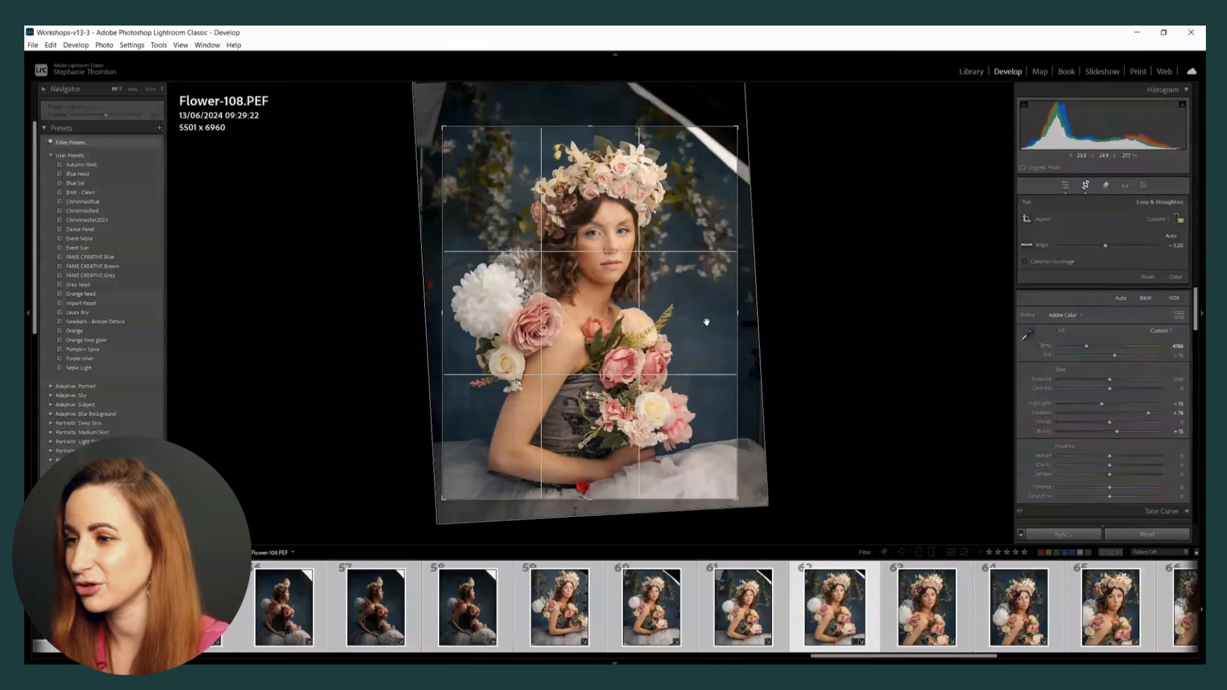
drag(734, 498, 732, 465)
drag(449, 466, 459, 460)
key(Return)
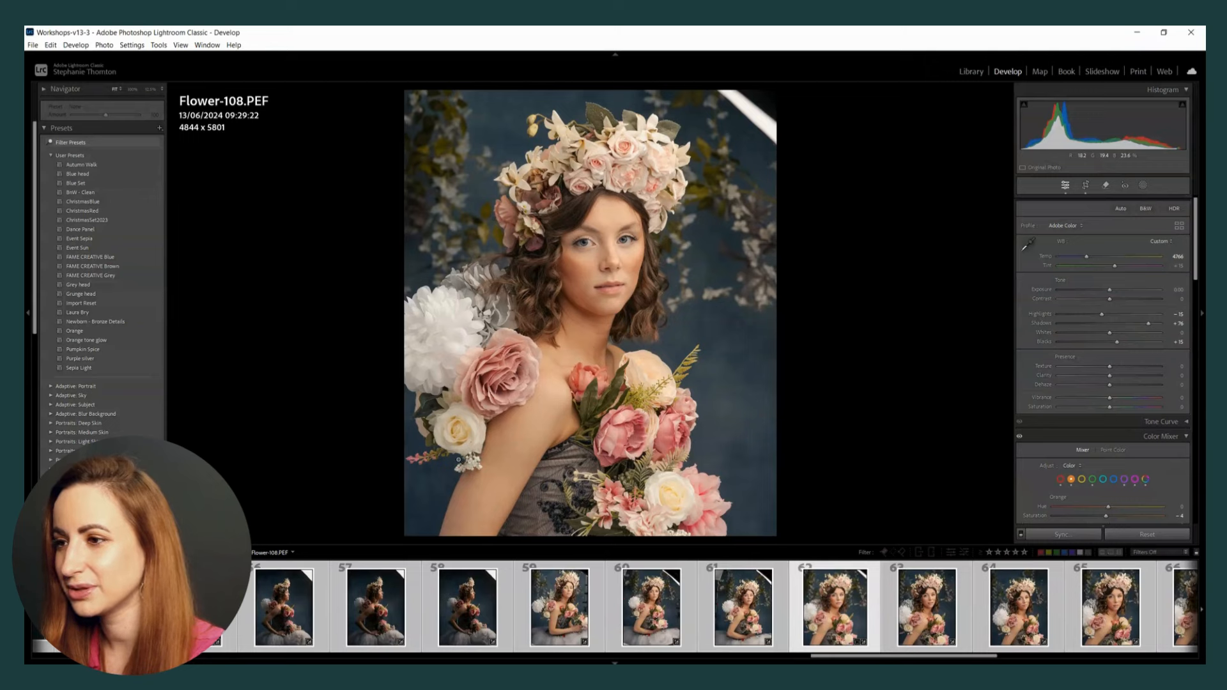
Step: Tilt the crop to about -5 degrees, reposition the model within it and trim the height to about 4844 x 5732 pixels
key(r)
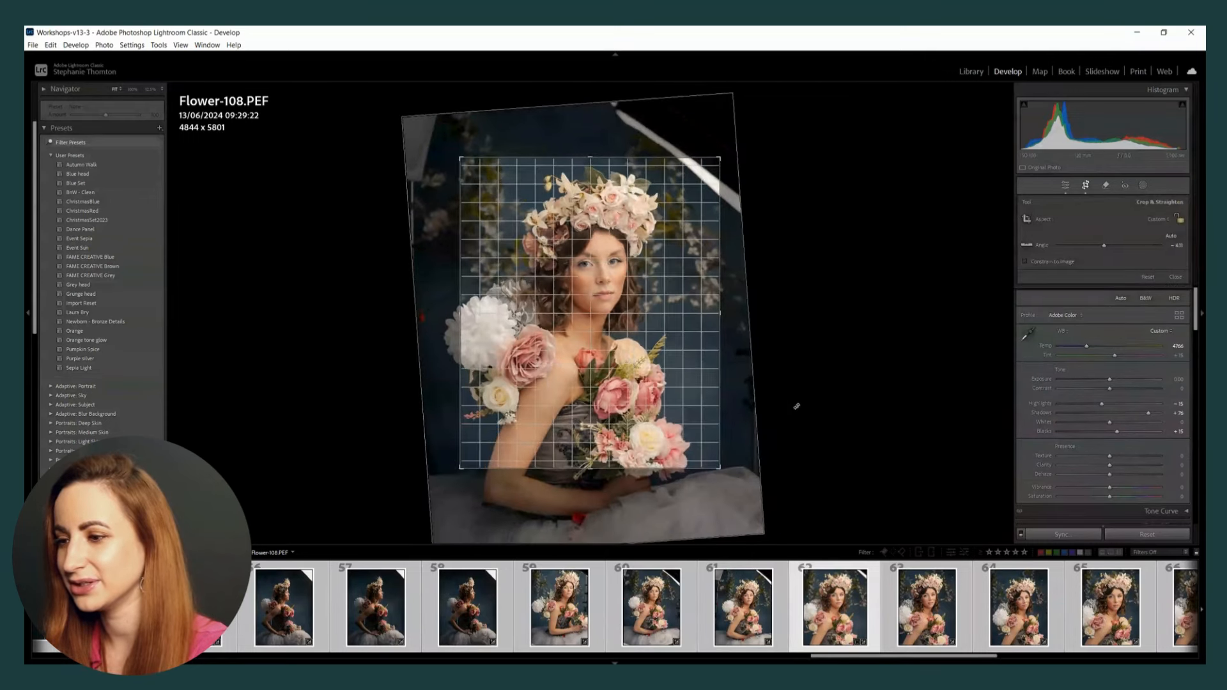
drag(636, 345, 647, 350)
drag(643, 351, 643, 349)
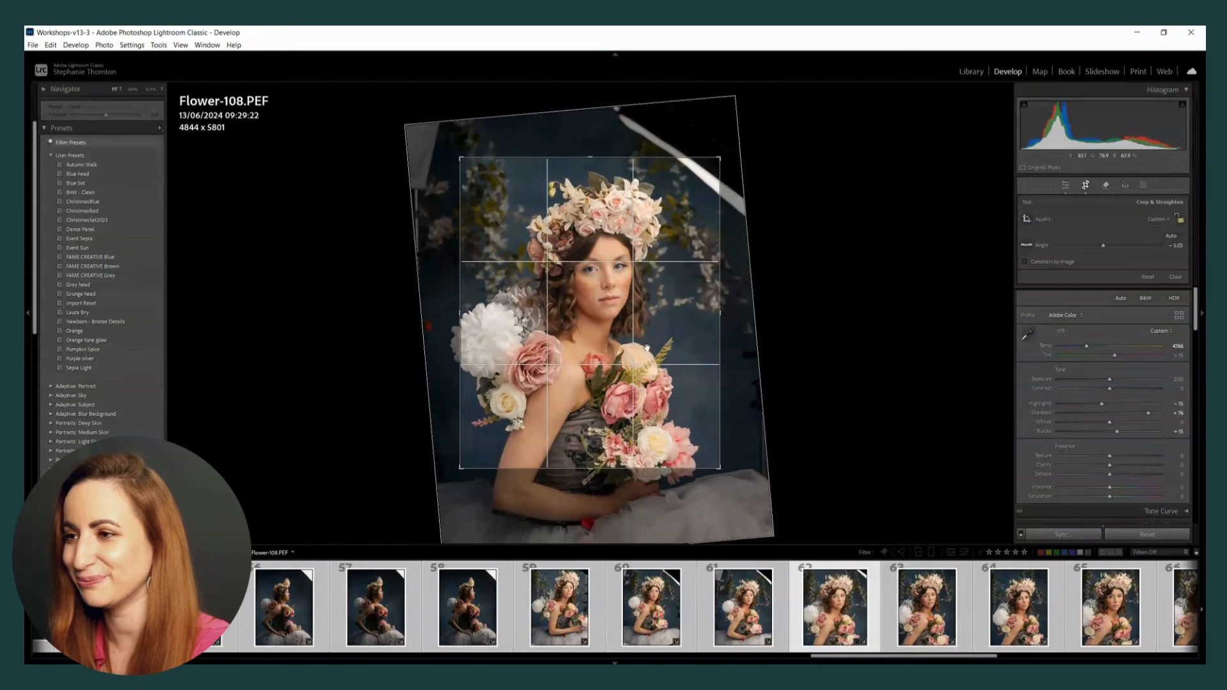
drag(611, 158, 612, 162)
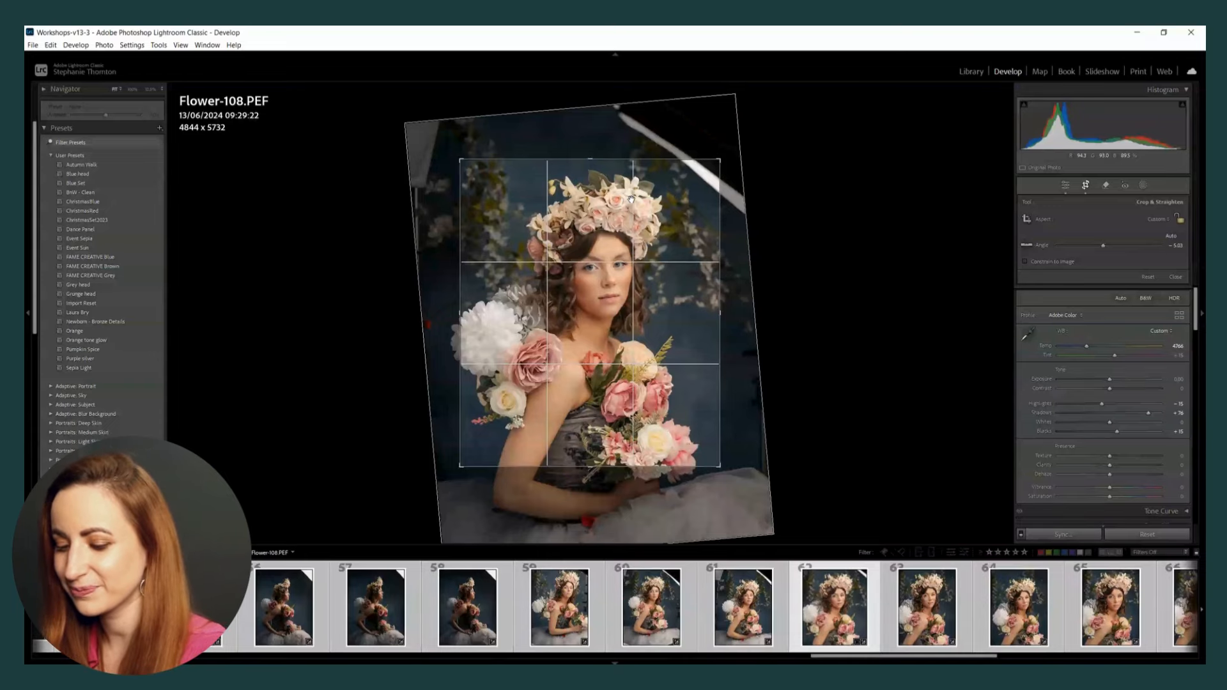
key(Return)
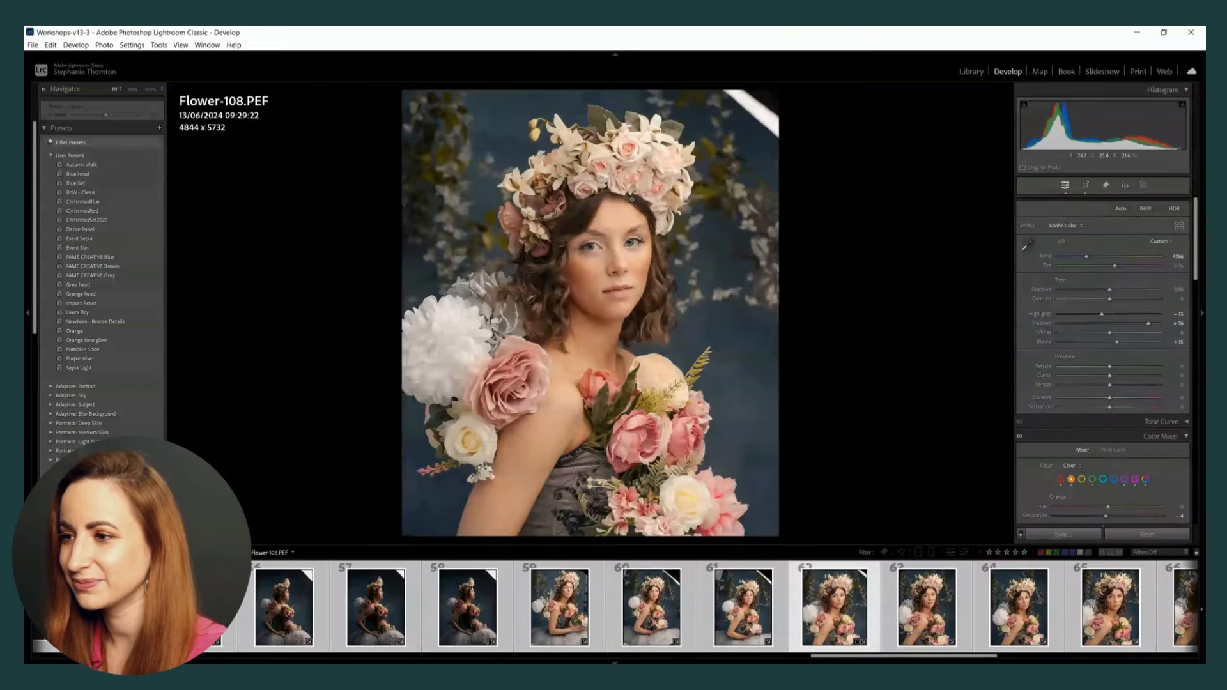
key(r)
key(r)
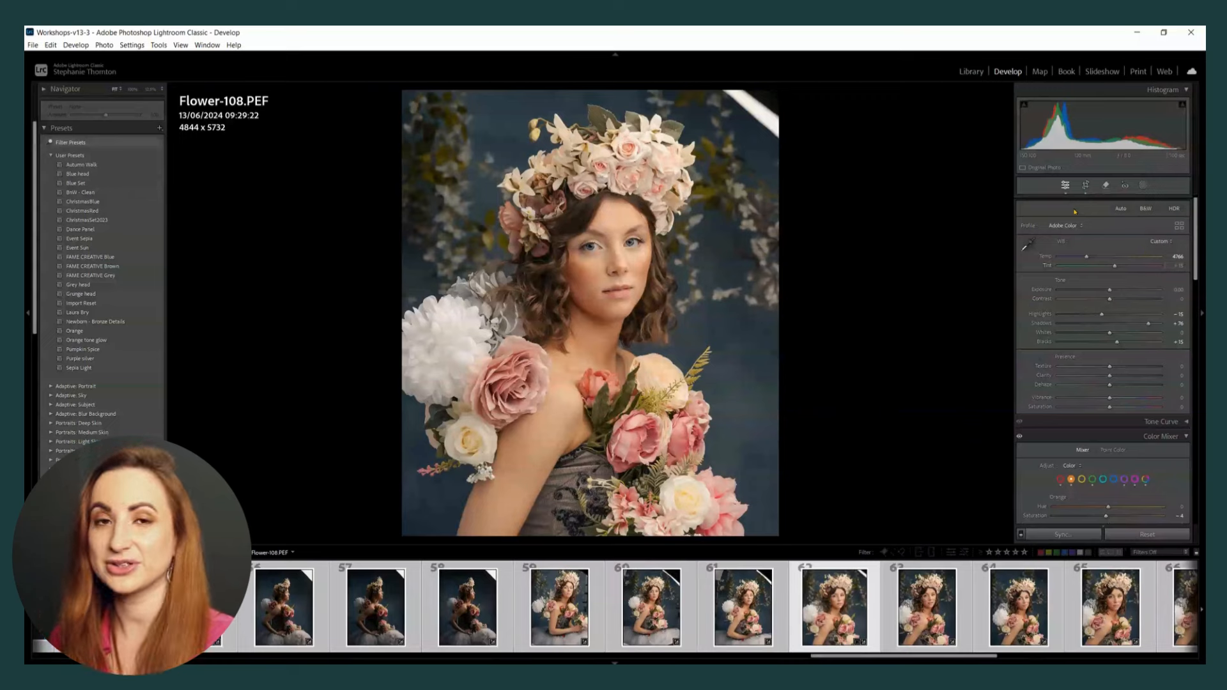
Step: Create a brush mask over the large white flower and lower its Highlights to about -78
click(1144, 184)
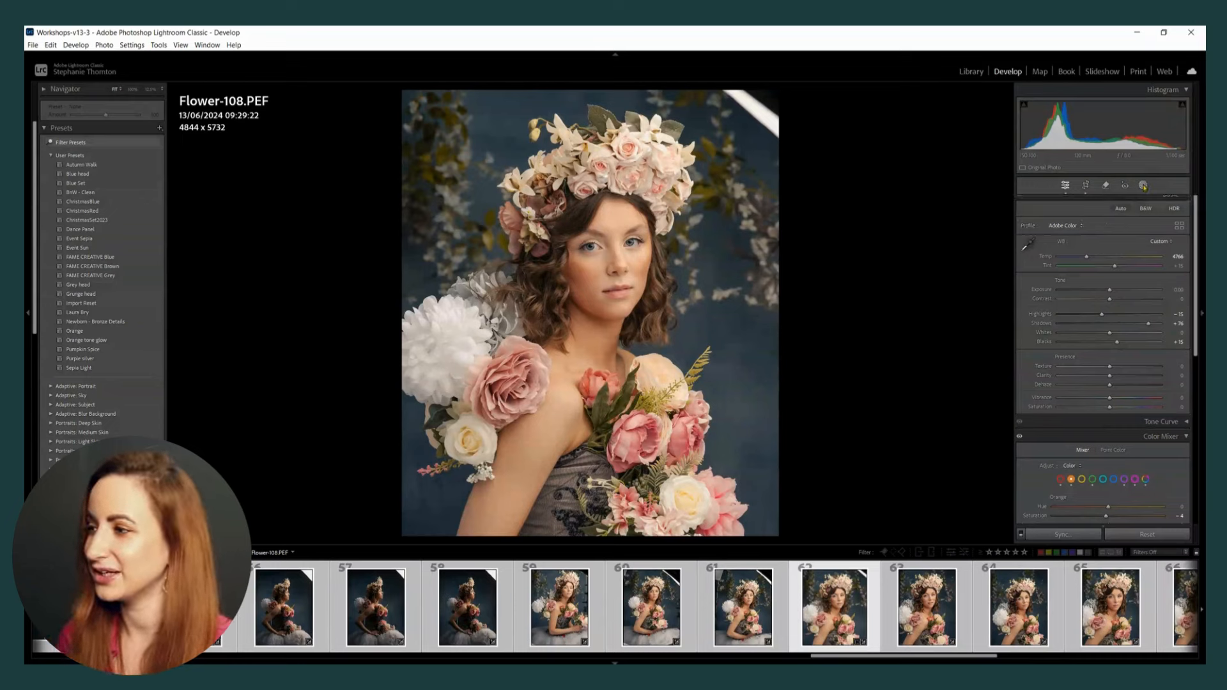
click(1033, 272)
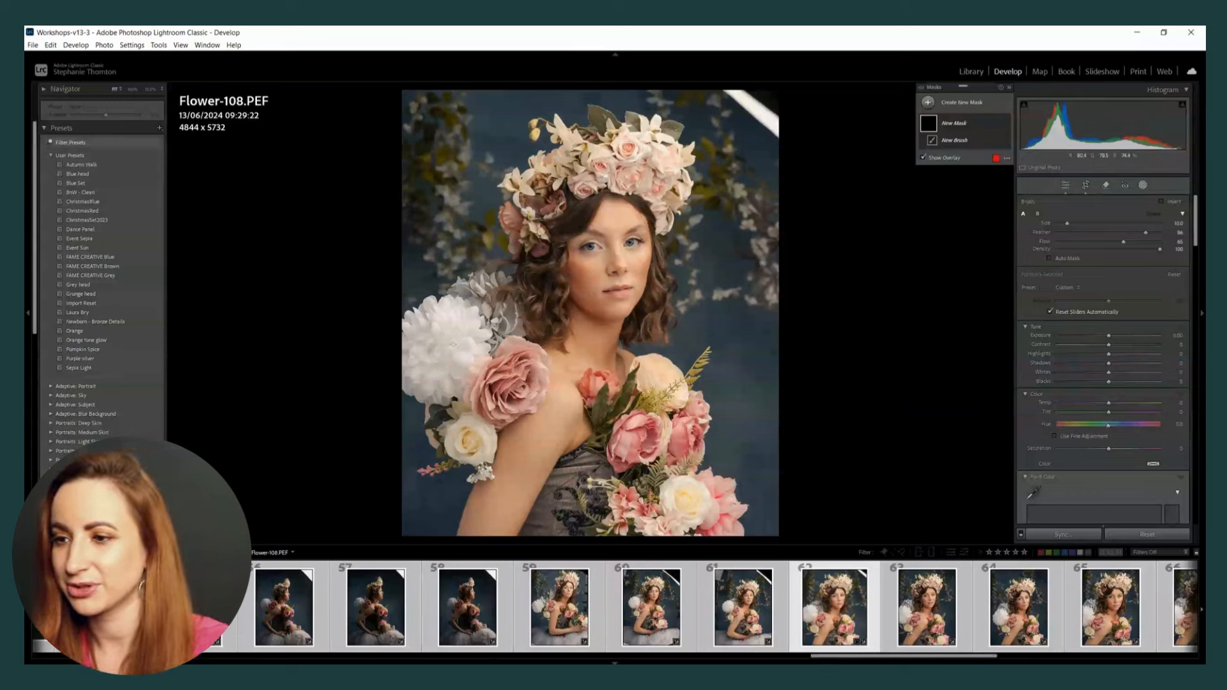
mouse_move(450, 347)
mouse_down()
mouse_move(421, 348)
mouse_move(417, 366)
mouse_move(463, 354)
mouse_move(457, 318)
mouse_up()
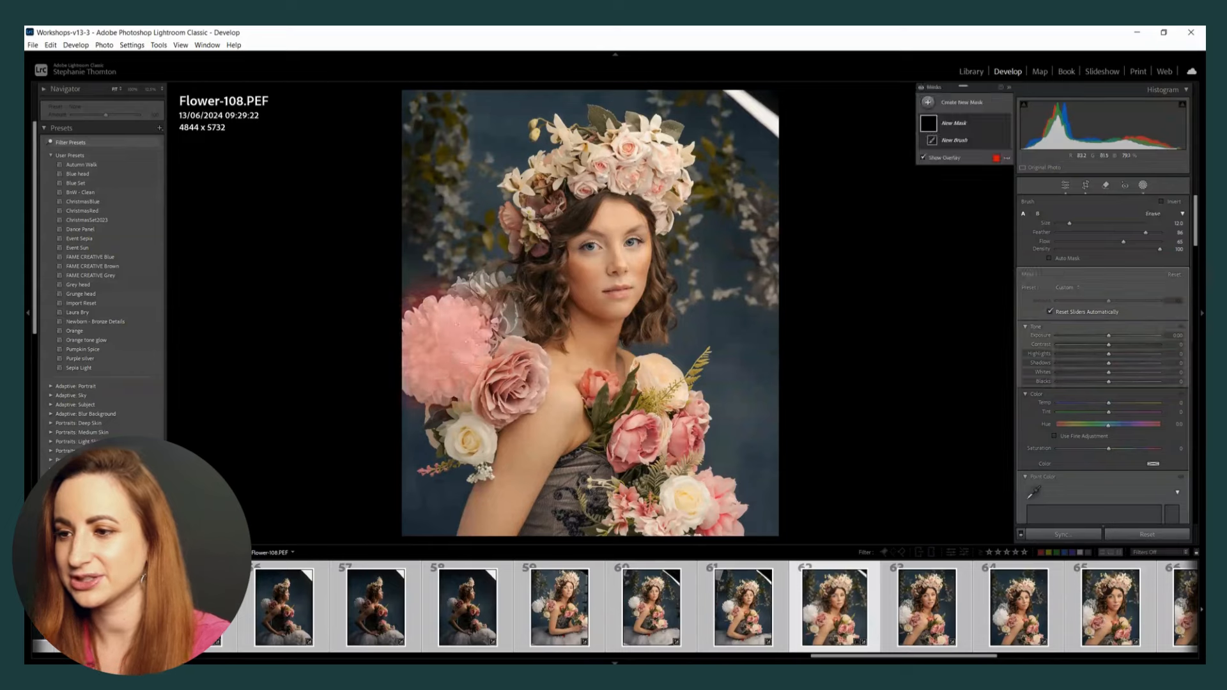
drag(1108, 353, 1058, 355)
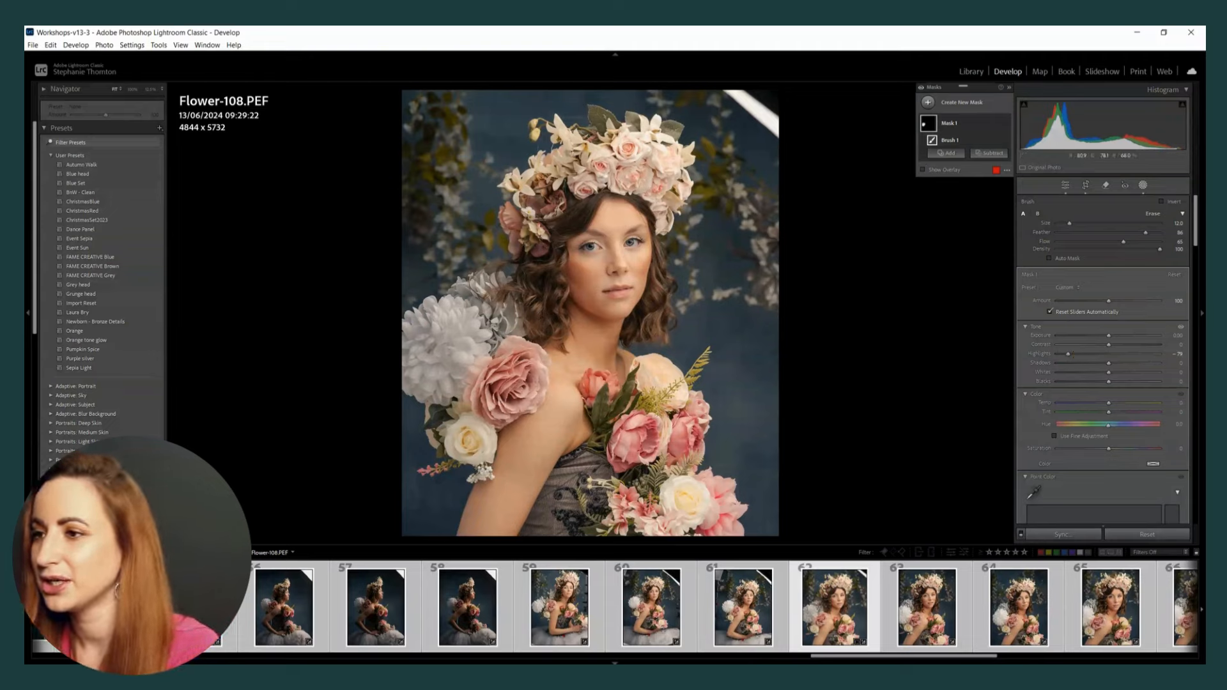
Step: Extend the highlight-reducing mask with a smaller brush over the flower crown, the bouquet and the roses beside the shoulder
key(bracketleft)
key(bracketleft)
key(bracketleft)
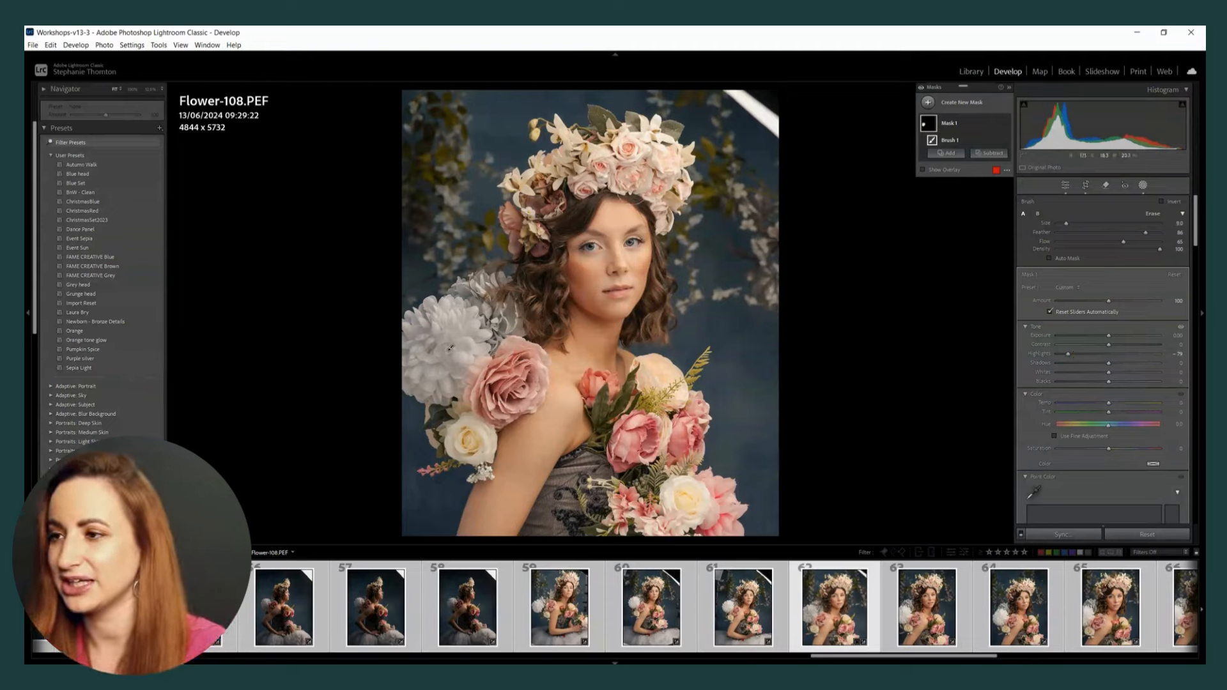
key(bracketleft)
mouse_move(664, 150)
mouse_down()
mouse_move(643, 139)
mouse_move(656, 187)
mouse_move(613, 163)
mouse_move(521, 220)
mouse_up()
click(665, 392)
mouse_move(665, 496)
mouse_down()
mouse_move(704, 520)
mouse_move(650, 461)
mouse_move(669, 442)
mouse_move(671, 534)
mouse_up()
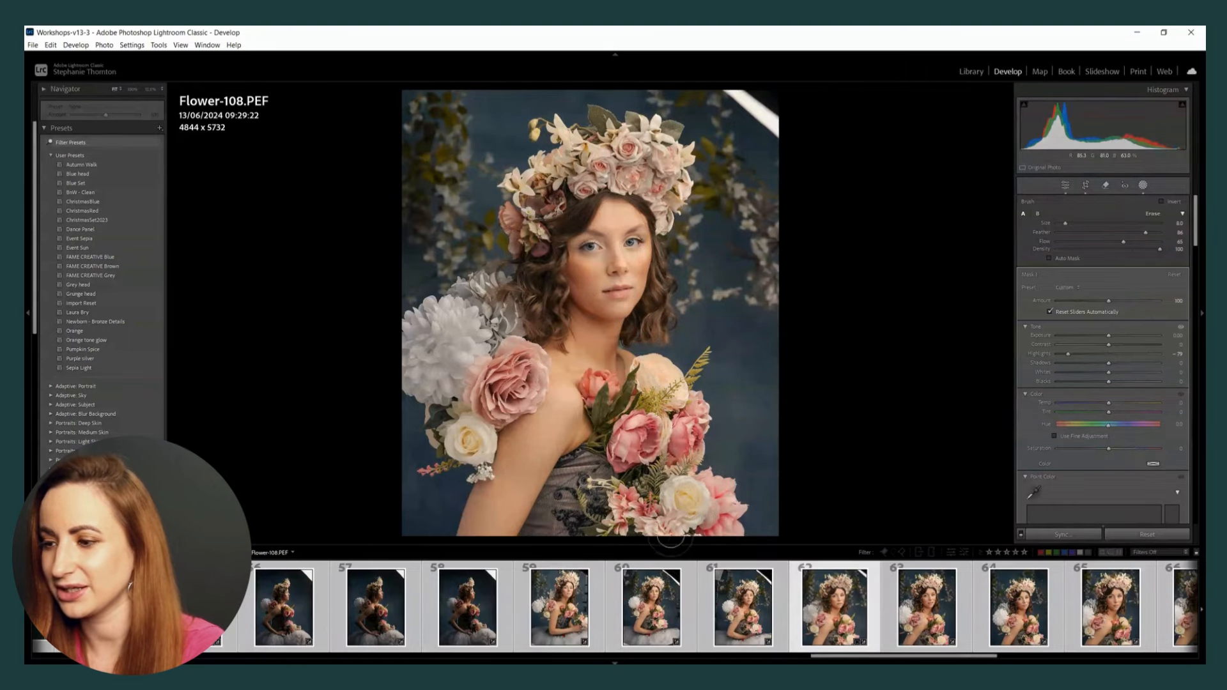
mouse_move(478, 455)
mouse_down()
mouse_move(497, 435)
mouse_move(492, 422)
mouse_up()
mouse_move(502, 399)
mouse_down()
mouse_move(512, 404)
mouse_move(484, 402)
mouse_move(506, 355)
mouse_move(507, 305)
mouse_up()
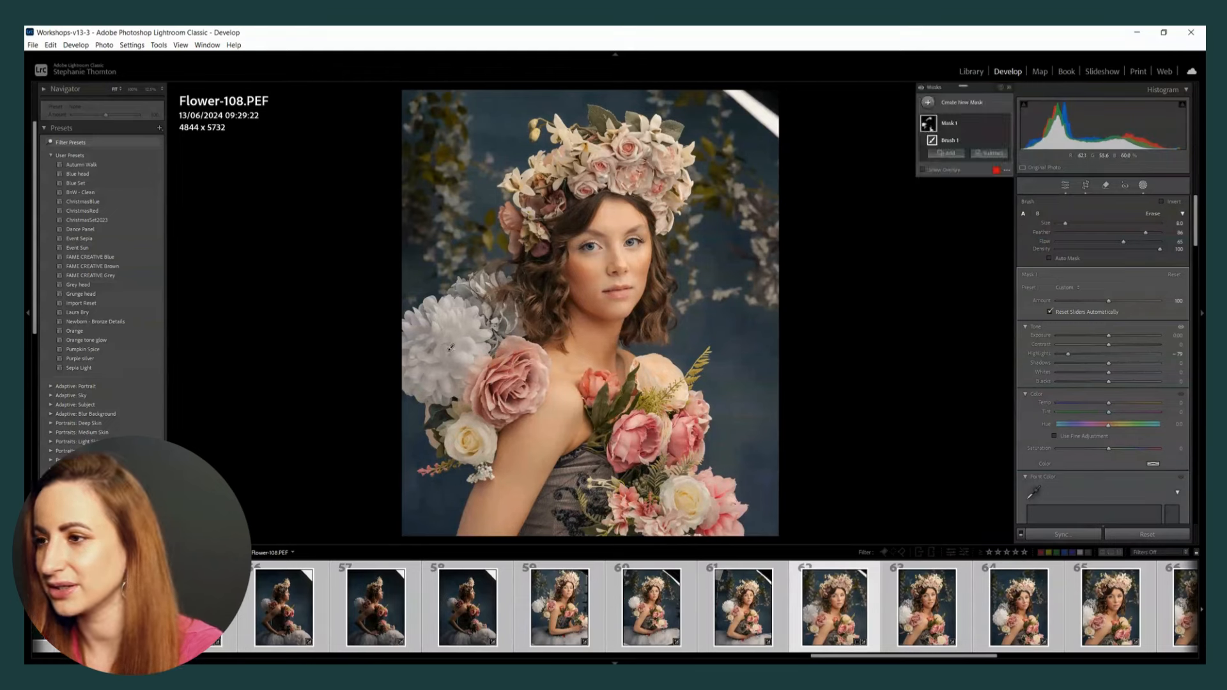
mouse_move(657, 210)
mouse_down()
mouse_move(664, 218)
mouse_move(661, 208)
mouse_up()
drag(635, 126, 646, 130)
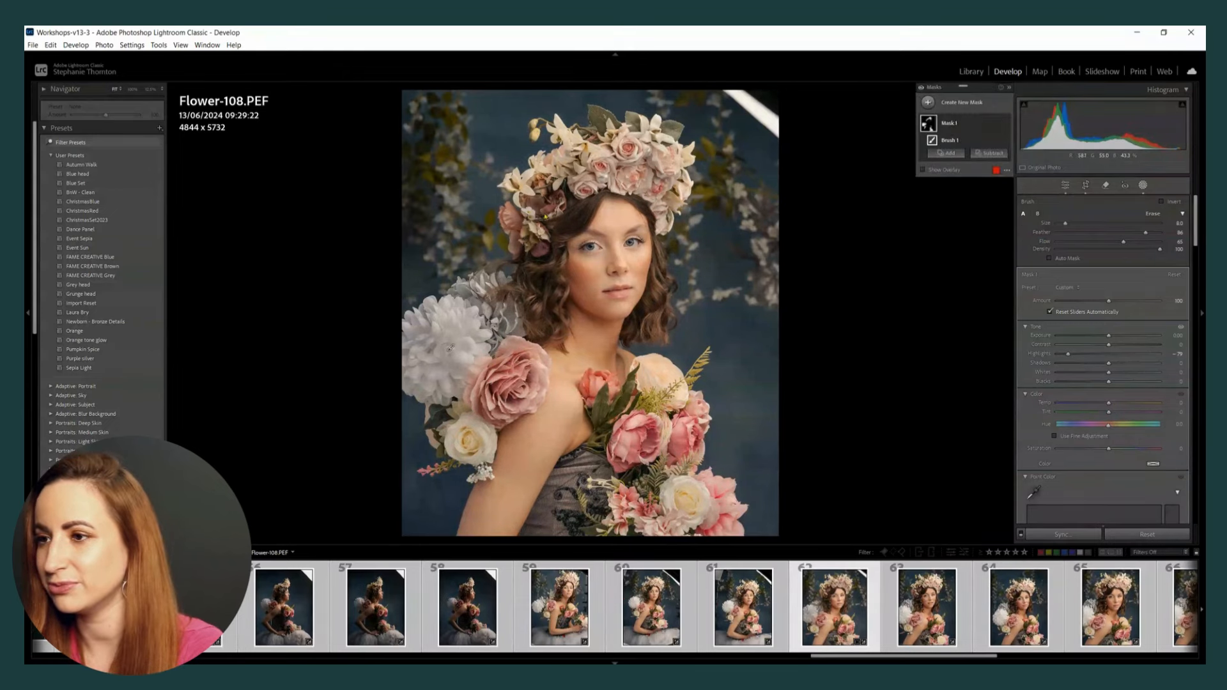
drag(535, 213, 537, 214)
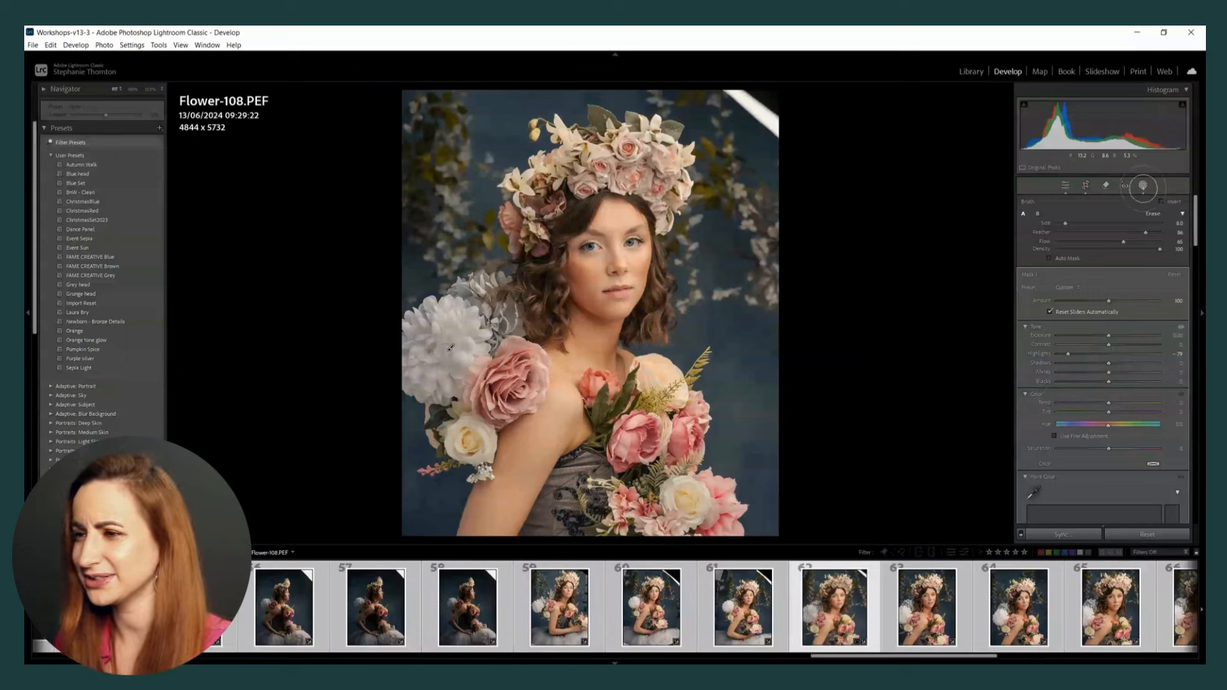
Step: Leave masking for the main edit settings and compare the cropped, masked portrait with its before version
click(1143, 187)
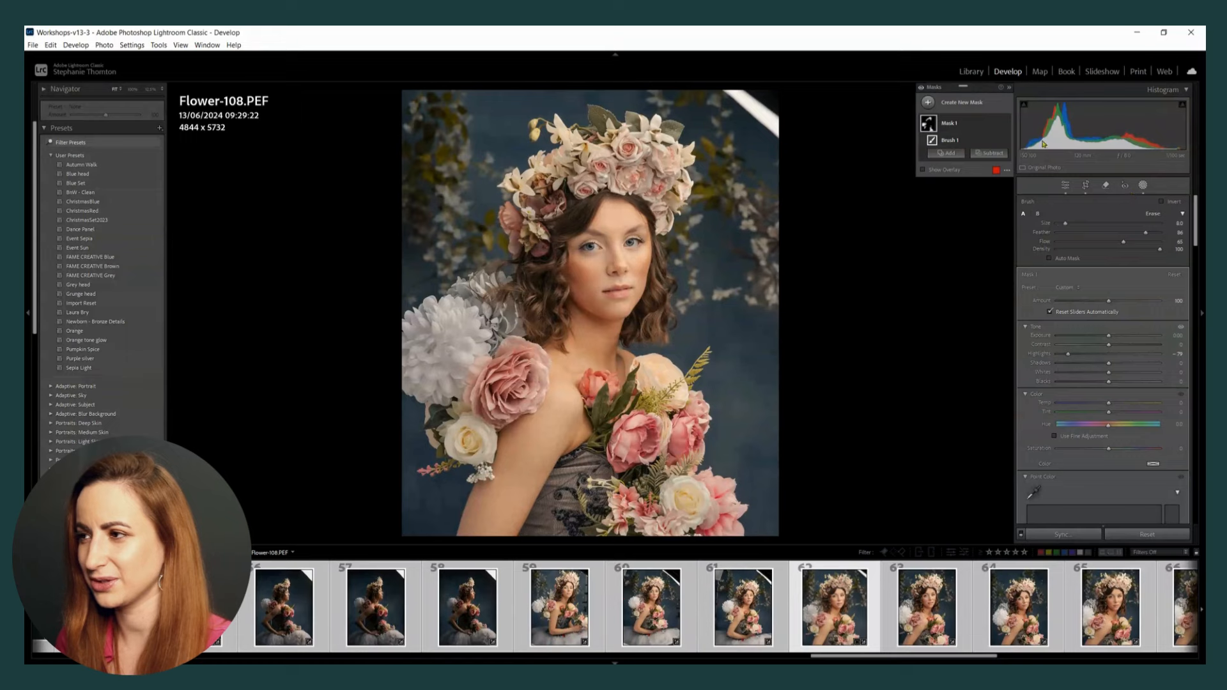
click(1065, 186)
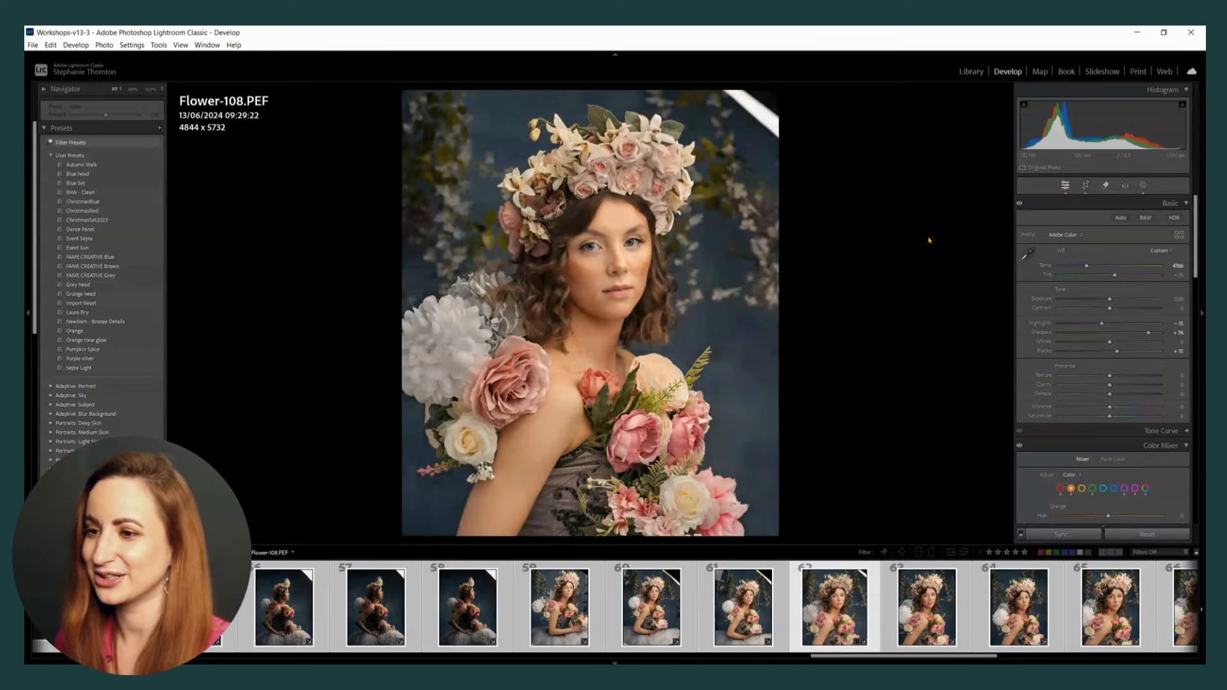
key(backslash)
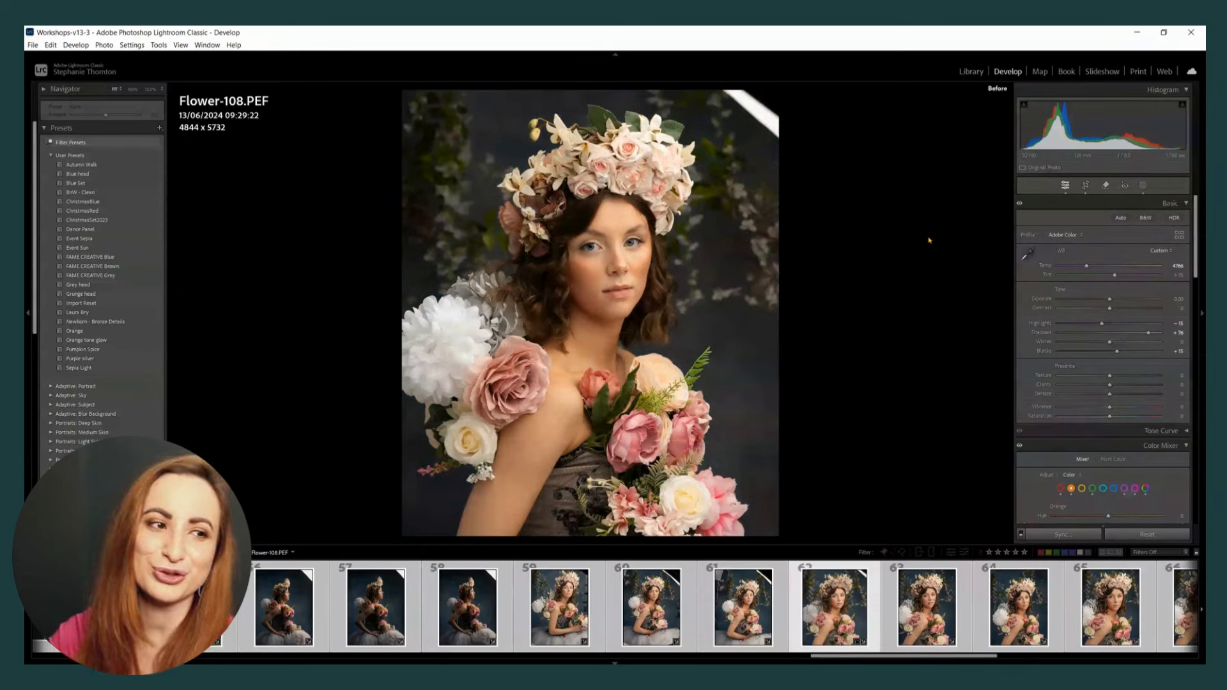
key(backslash)
key(backslash)
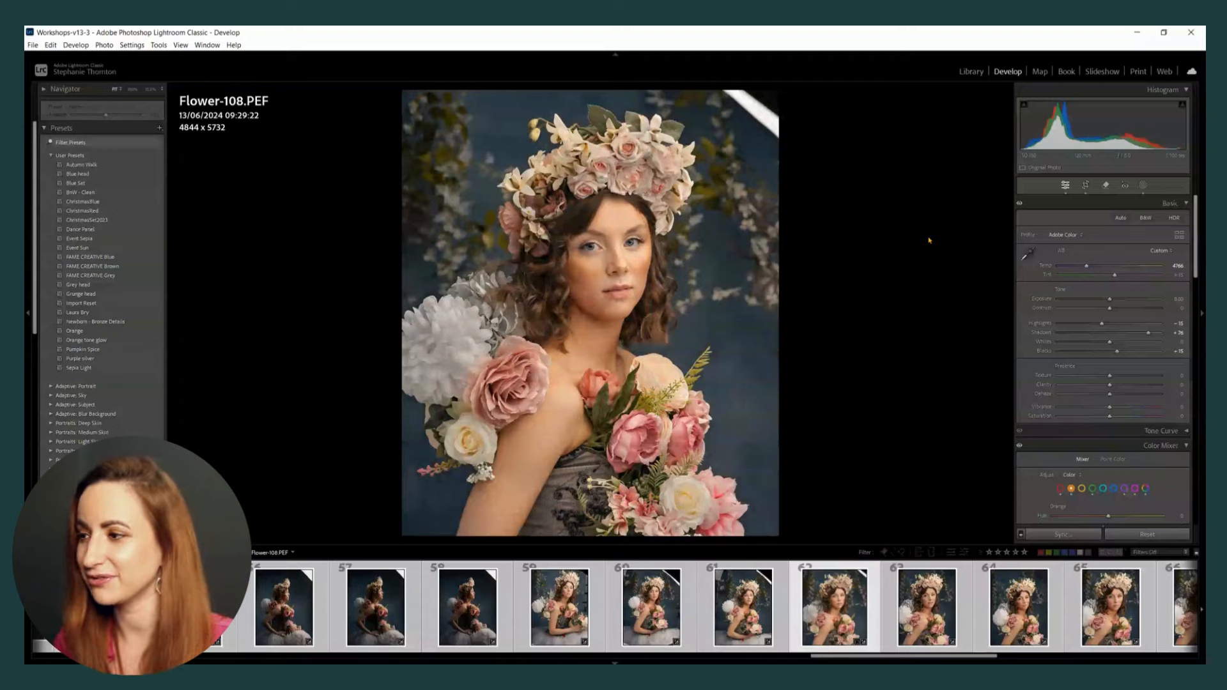
Step: Lower the portrait's Shadows slightly and open the edited photo in Photoshop
drag(1148, 332, 1144, 336)
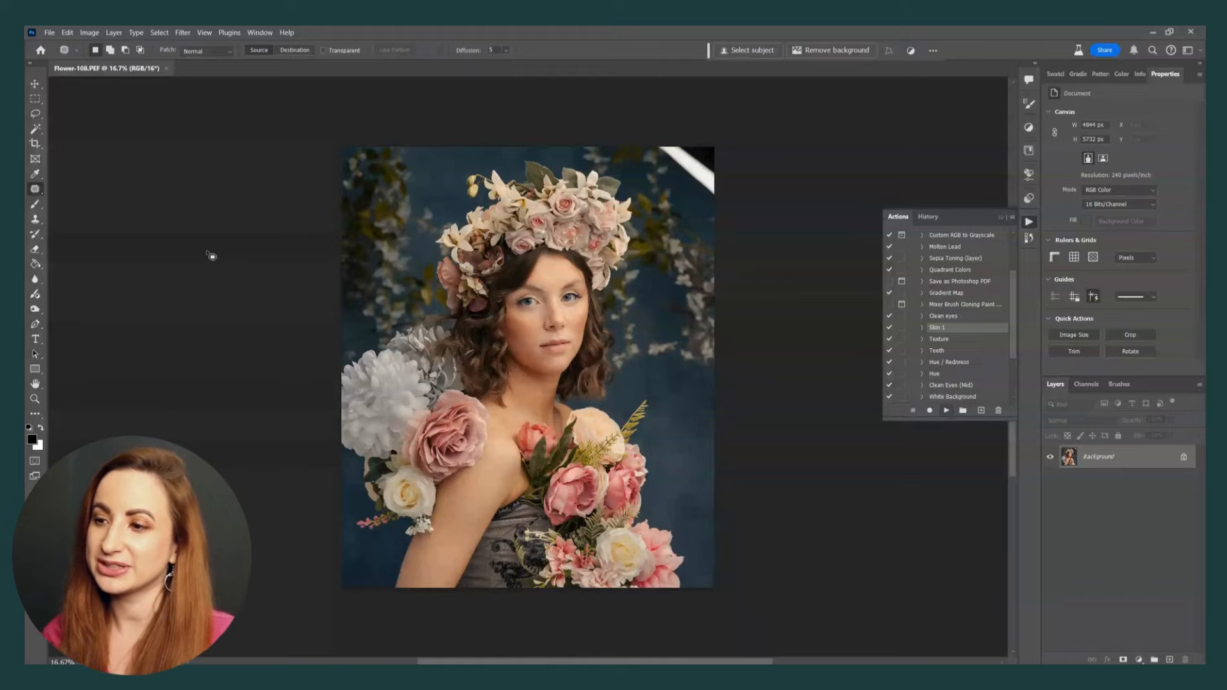
Step: Select the bright studio light and black area in the photo's upper corner and replace them with Content-Aware Fill at 100% opacity
mouse_move(635, 145)
mouse_down()
mouse_move(713, 229)
mouse_move(637, 143)
mouse_up()
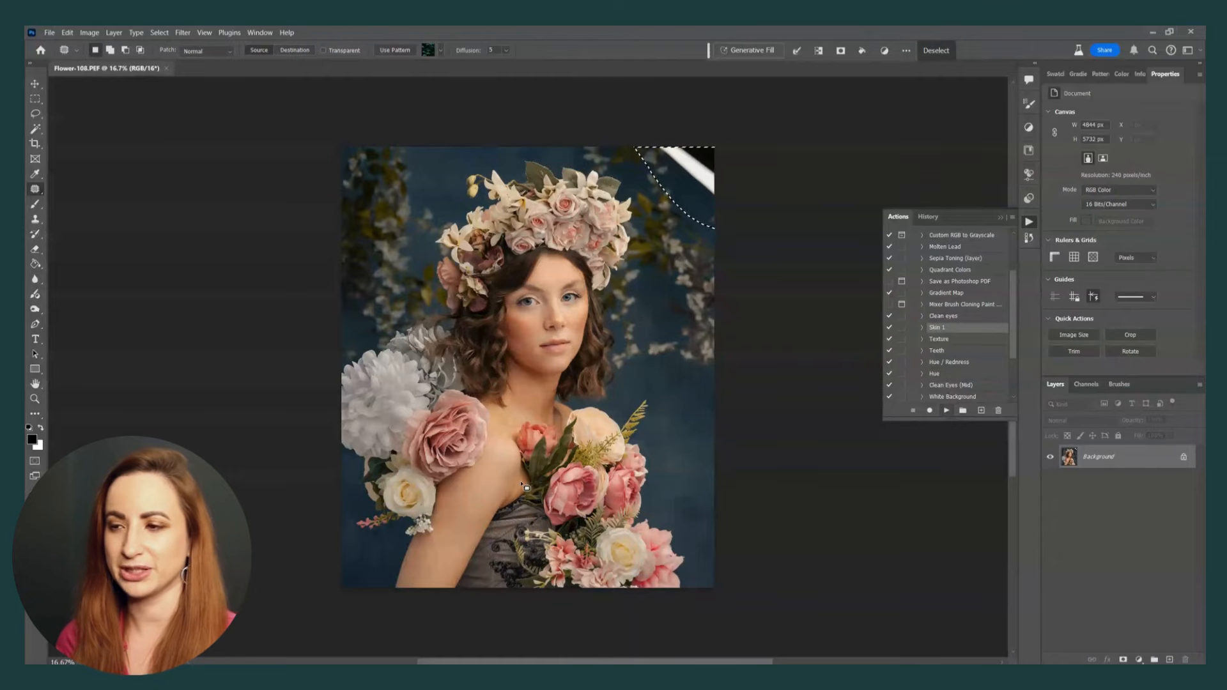
key(ctrl+d)
key(ctrl+plus)
key(ctrl+plus)
key(ctrl+plus)
key(ctrl+plus)
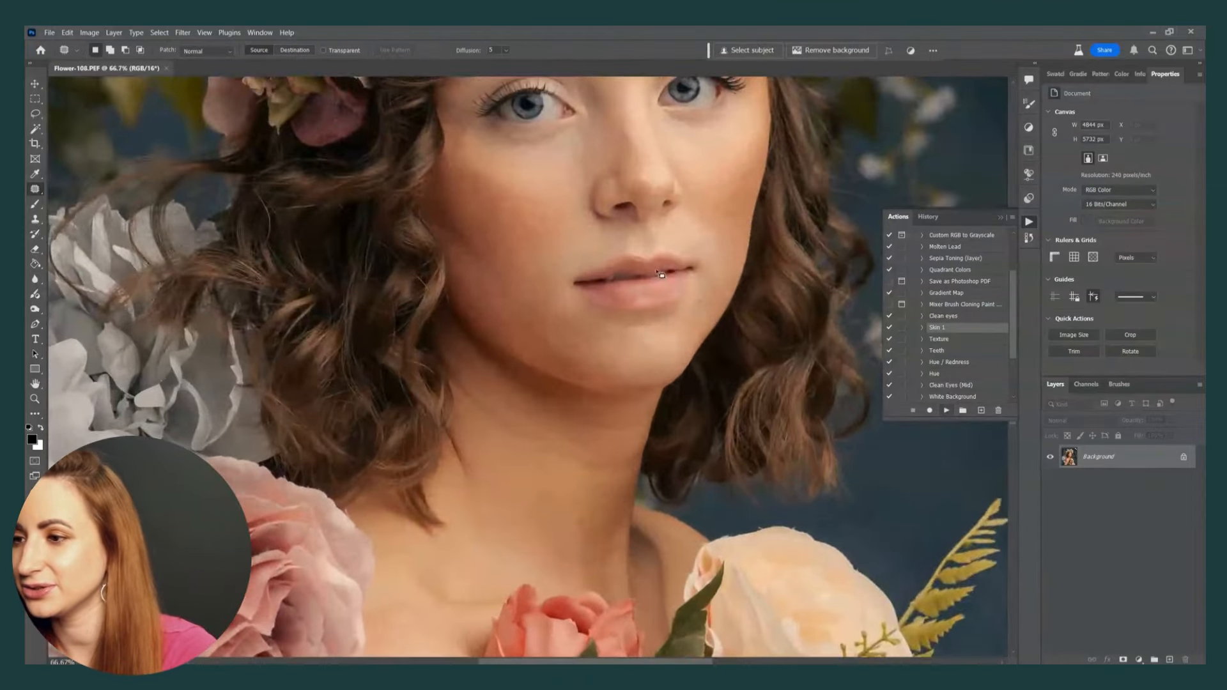
drag(585, 338, 403, 559)
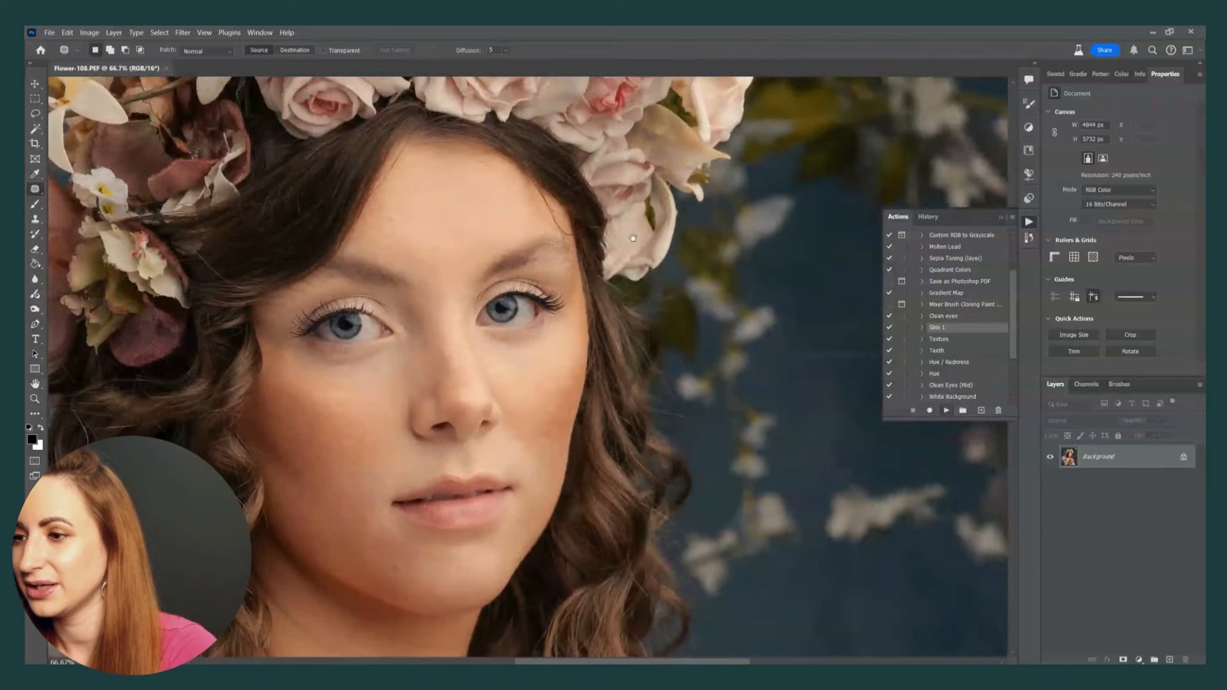
drag(594, 255, 476, 463)
drag(643, 210, 463, 422)
mouse_move(603, 179)
mouse_down()
mouse_move(562, 88)
mouse_move(780, 85)
mouse_move(814, 121)
mouse_move(791, 337)
mouse_up()
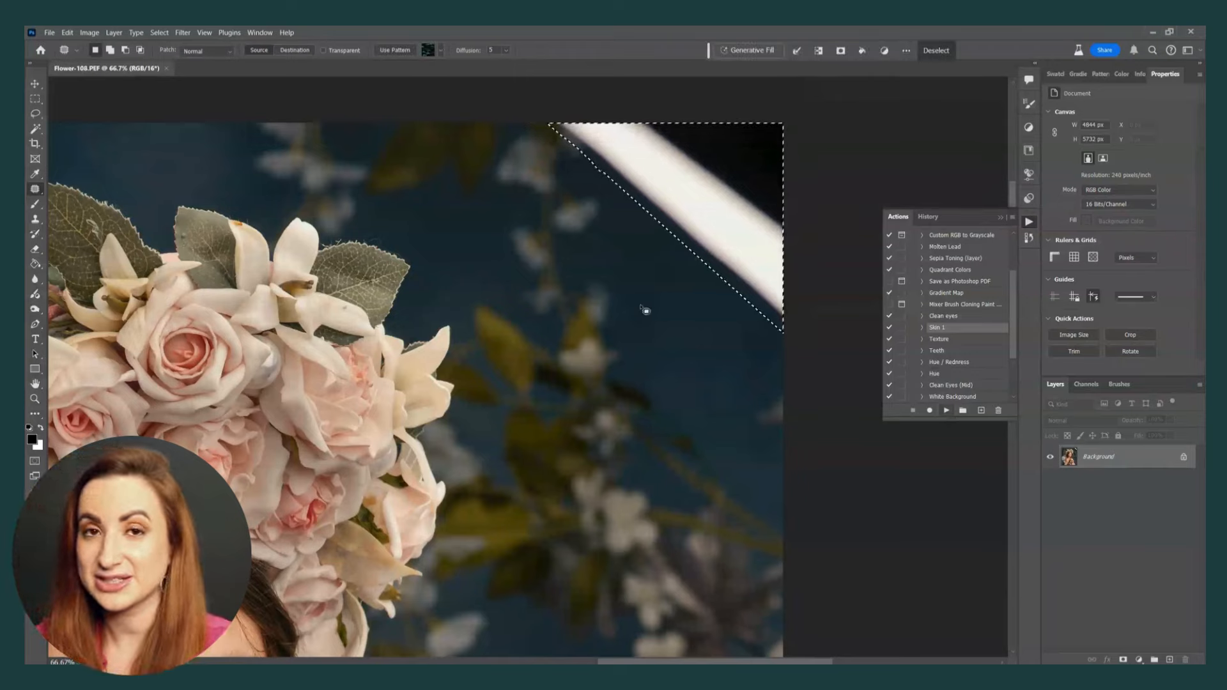
key(shift+BackSpace)
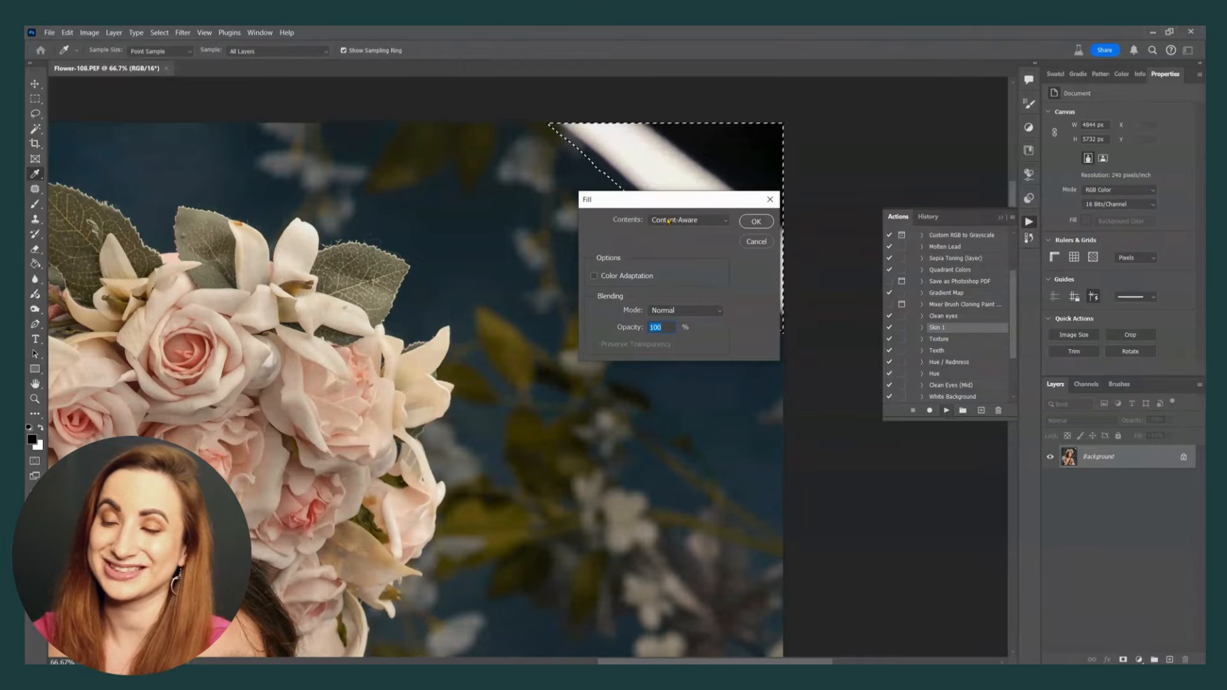
click(752, 224)
key(ctrl+d)
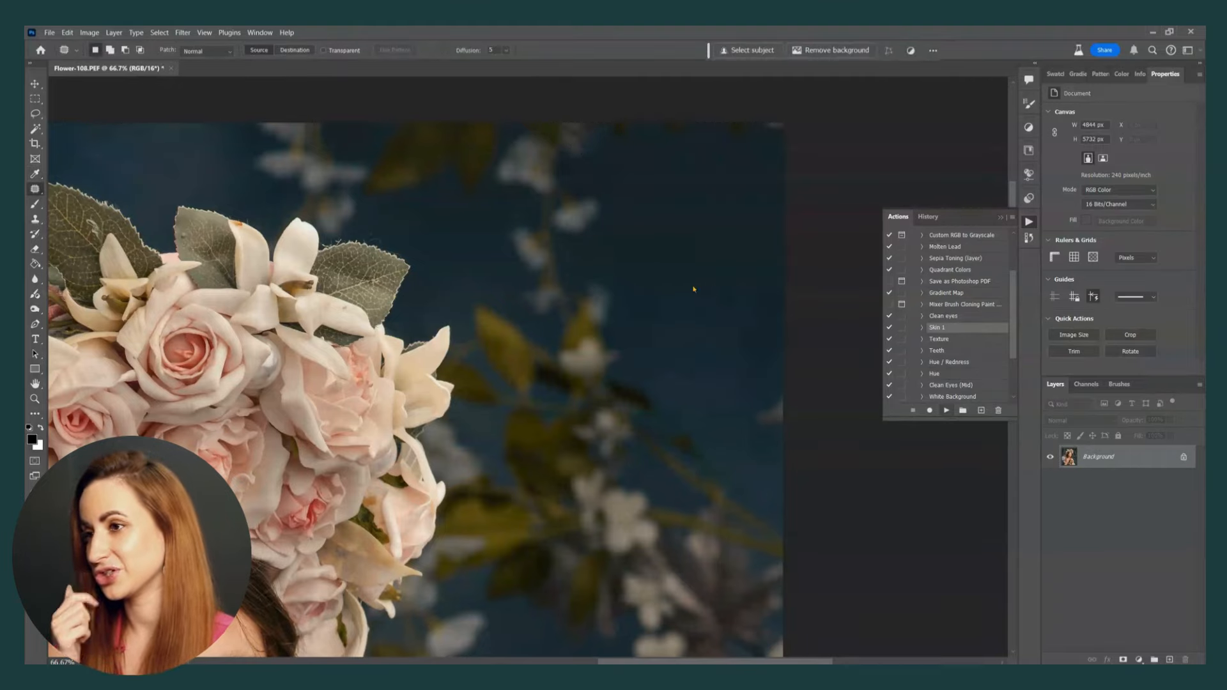
Step: Clean the leftover marks along the upper edge of the repaired backdrop corner with patching and Content-Aware Fill
mouse_move(729, 112)
mouse_down()
mouse_move(797, 101)
mouse_move(754, 105)
mouse_up()
drag(731, 141, 692, 170)
key(ctrl+d)
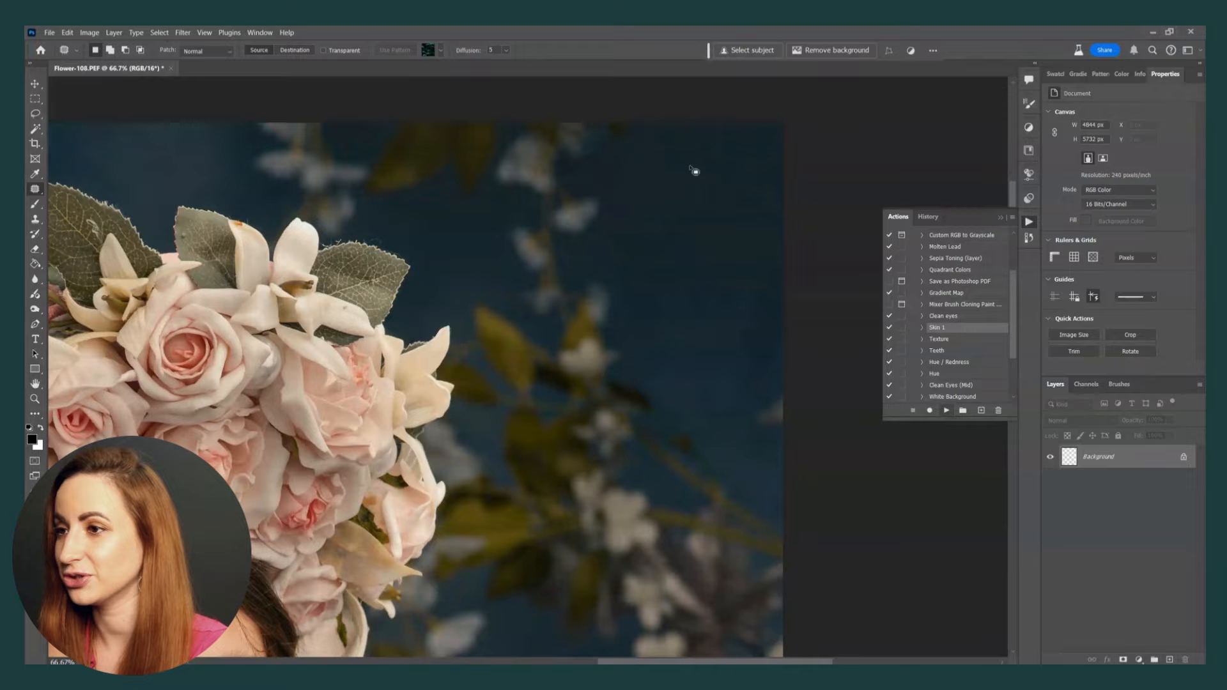
mouse_move(635, 116)
mouse_down()
mouse_move(550, 126)
mouse_move(634, 166)
mouse_up()
key(shift+F5)
key(Return)
key(ctrl+d)
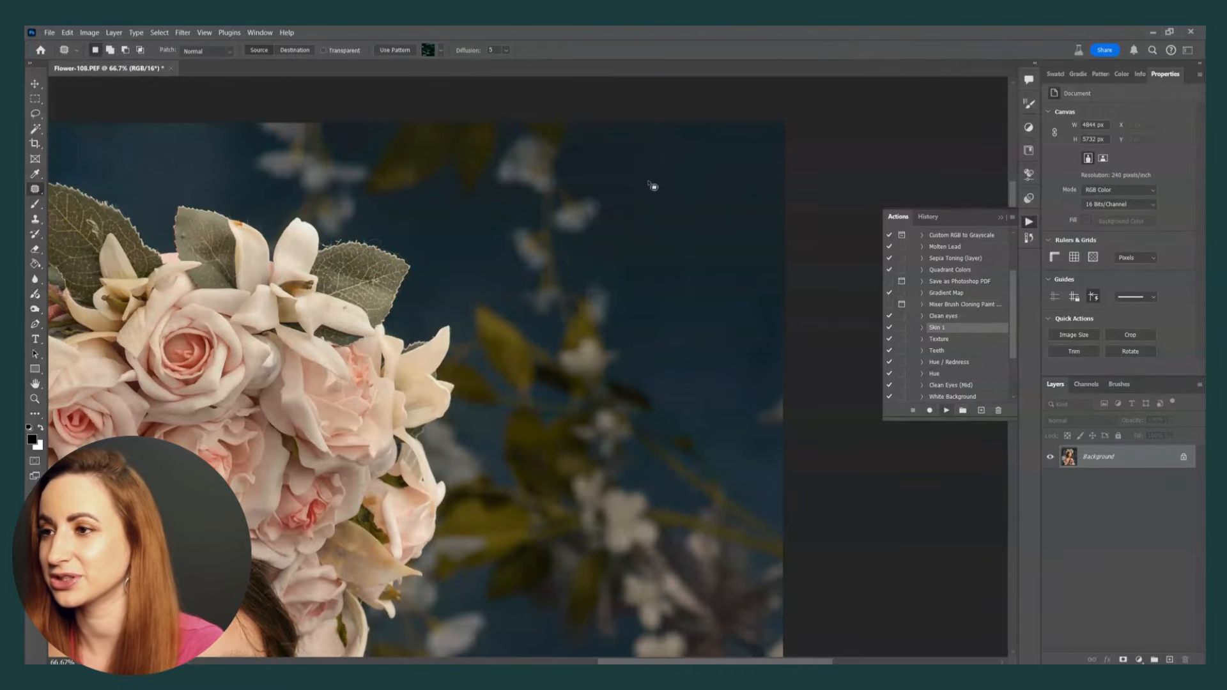
Step: Select the small blemish below the corner of the model's mouth and remove it with Content-Aware Fill
drag(461, 412, 668, 77)
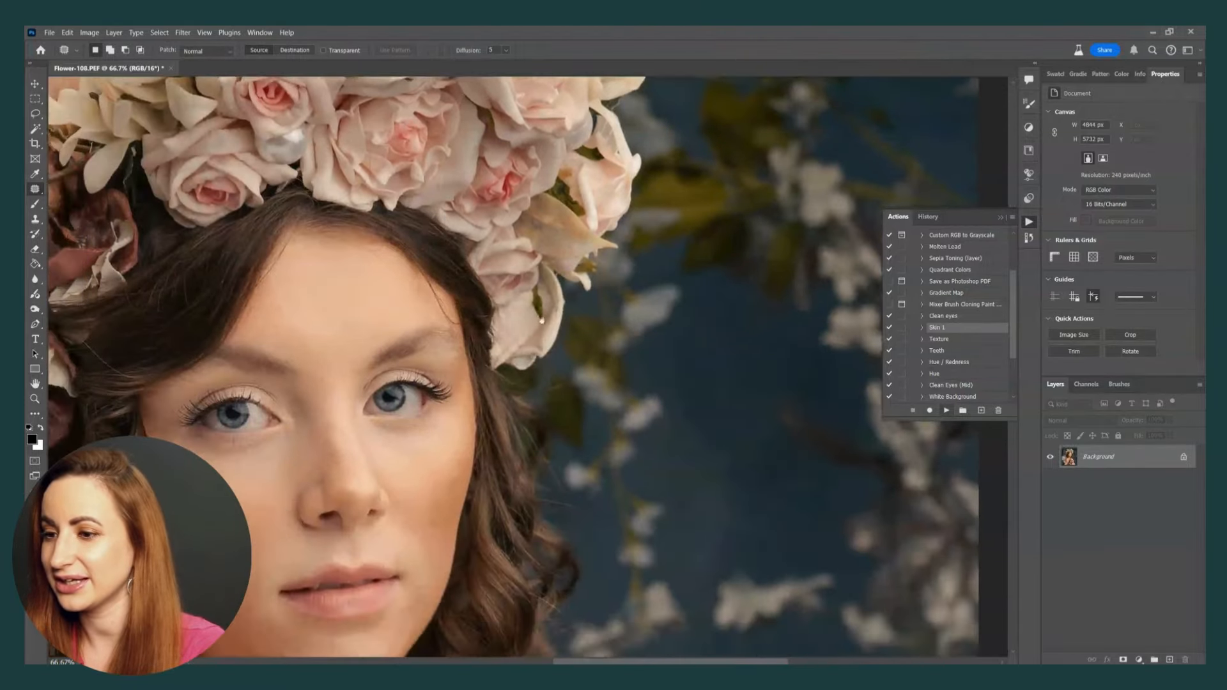
drag(343, 476, 411, 370)
drag(323, 455, 507, 339)
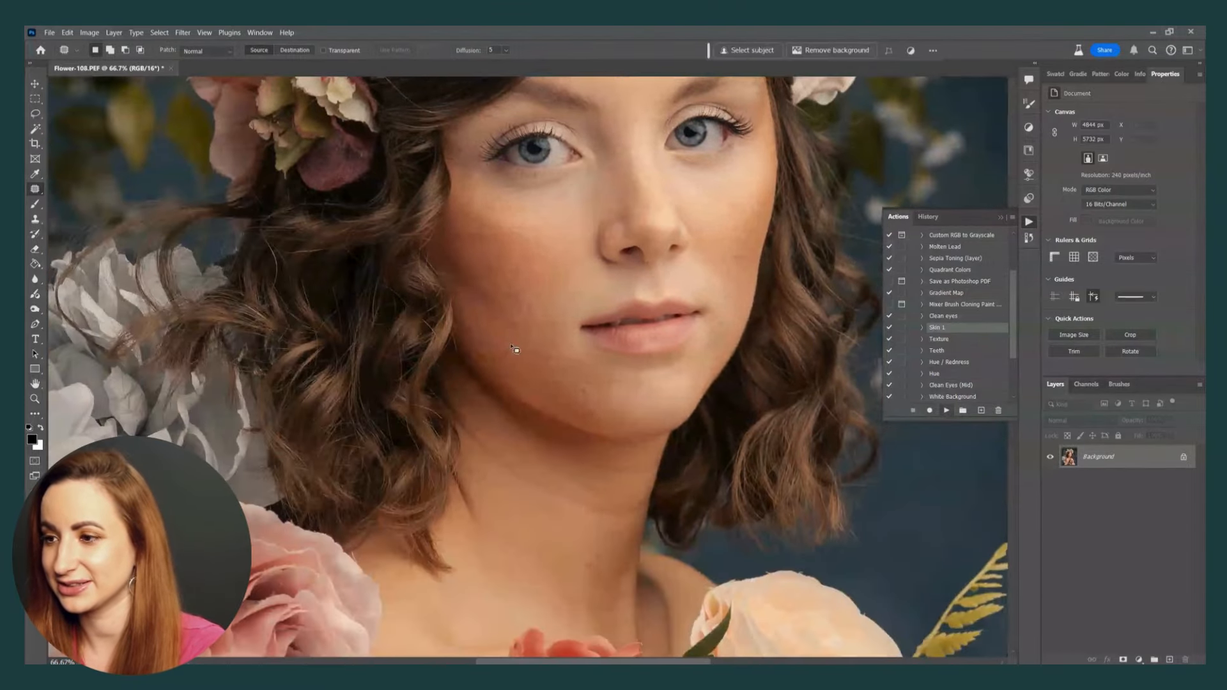
key(ctrl+plus)
drag(521, 396, 424, 540)
drag(521, 544, 543, 565)
key(shift+F5)
key(Return)
key(ctrl+d)
Step: Patch the uneven skin spots on the right-hand cheek of the face, from beside the mouth up to the cheekbone
drag(709, 464, 706, 461)
drag(699, 473, 691, 505)
drag(720, 429, 677, 409)
drag(732, 352, 730, 371)
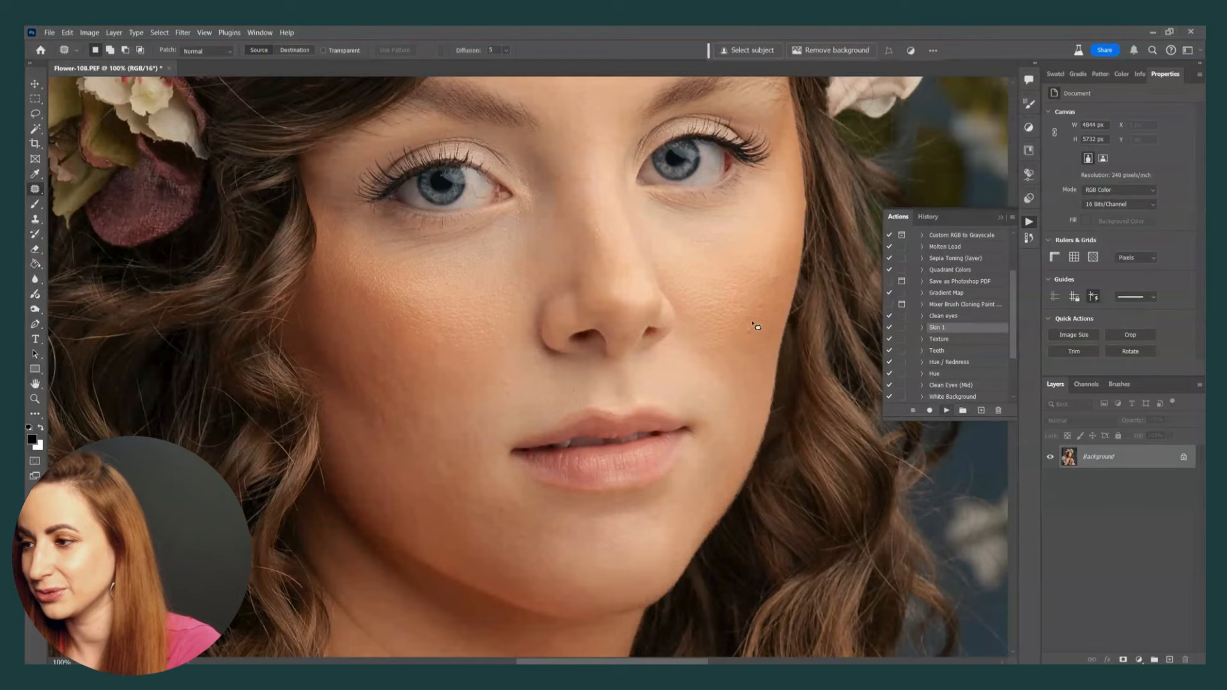
drag(756, 323, 754, 326)
drag(750, 332, 749, 355)
key(ctrl+d)
Step: Patch the blemishes on the lower left-hand cheek beside the mouth and chin
drag(510, 500, 507, 504)
drag(501, 513, 461, 498)
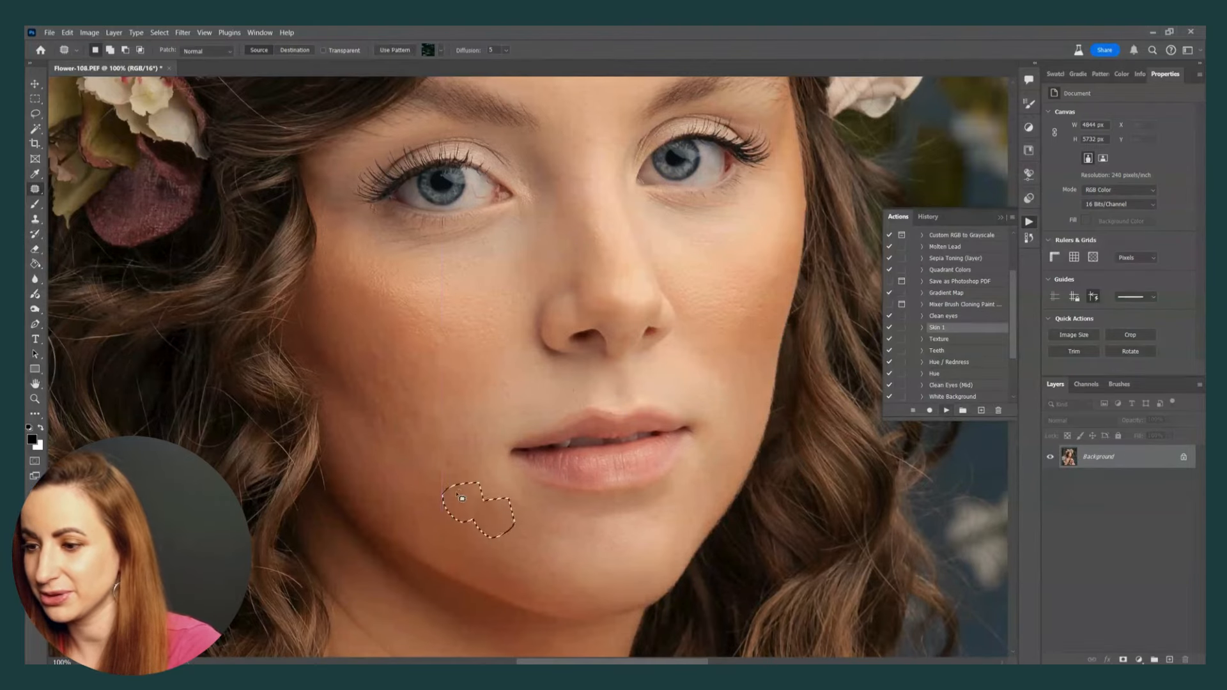
key(ctrl+d)
drag(443, 450, 443, 451)
drag(440, 459, 452, 480)
key(ctrl+d)
Step: Patch out the red veins in the eye white between the iris and inner corner of the left-hand eye
mouse_move(516, 290)
mouse_down()
mouse_move(443, 542)
mouse_move(457, 524)
mouse_up()
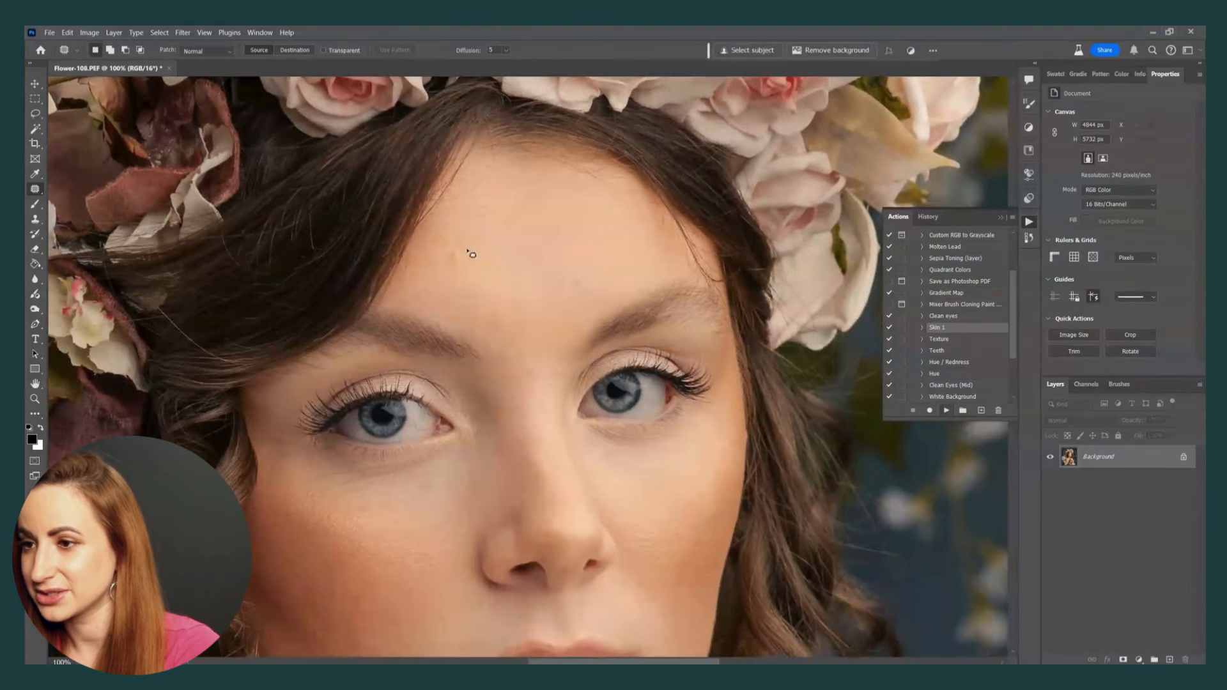
drag(598, 380, 668, 295)
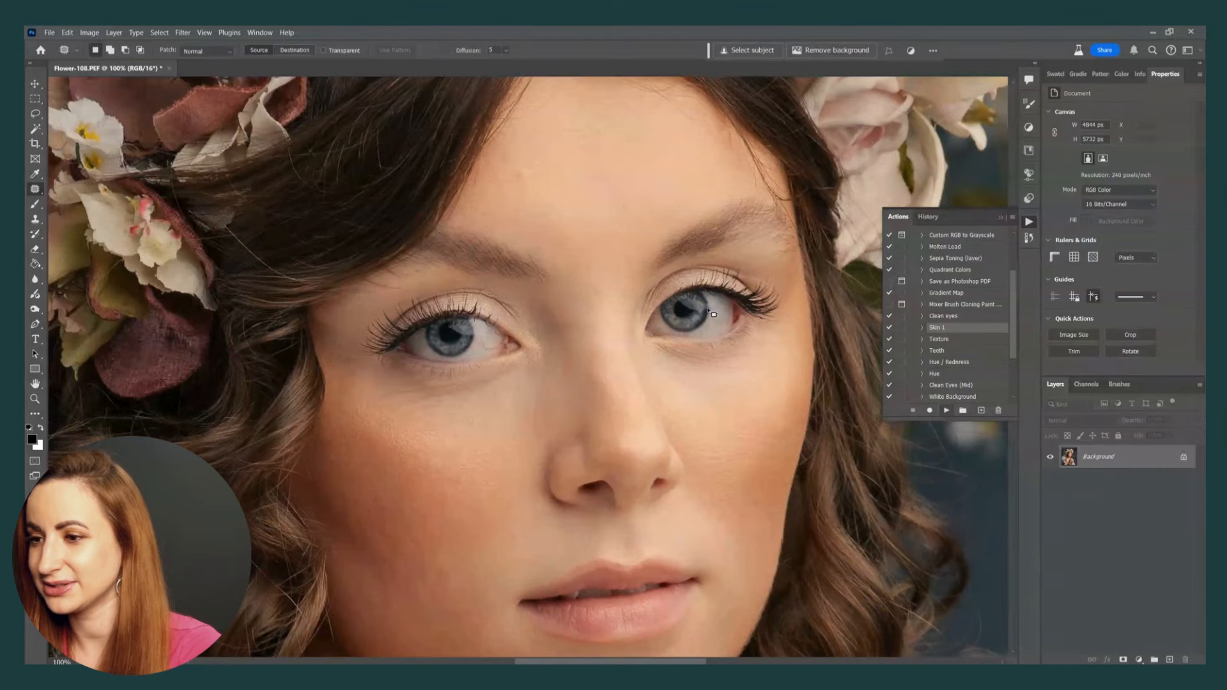
key(ctrl+plus)
key(ctrl+plus)
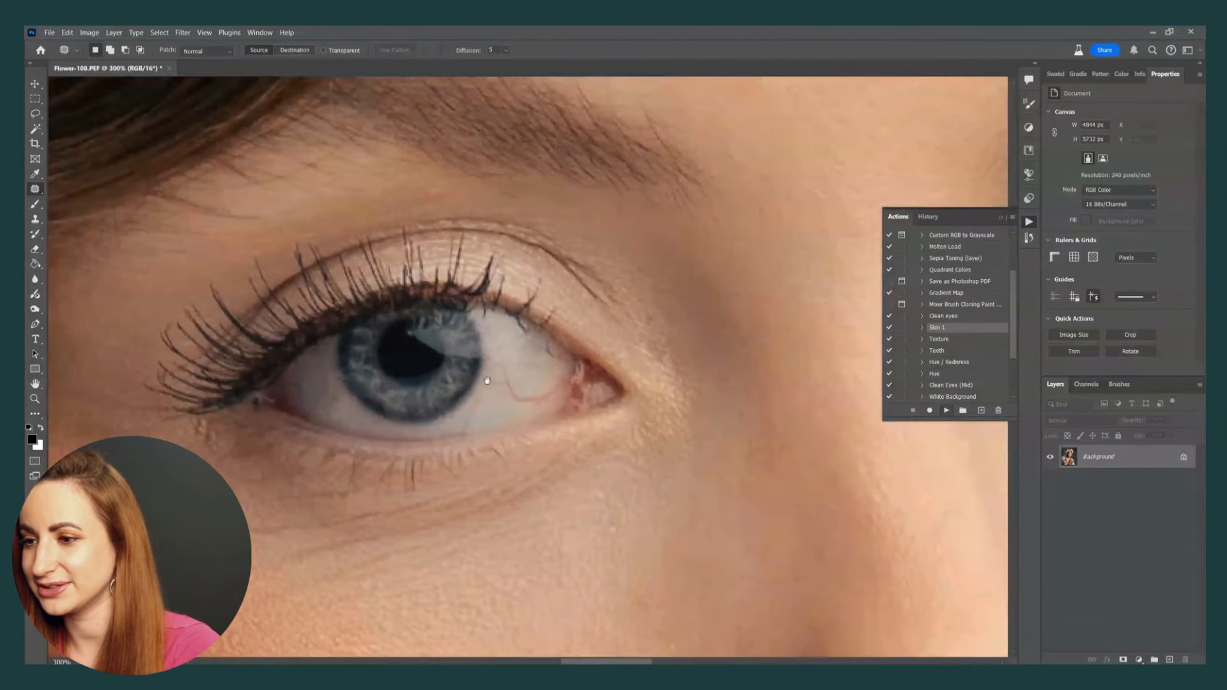
mouse_move(504, 358)
mouse_down()
mouse_move(532, 402)
mouse_move(519, 383)
mouse_up()
mouse_move(519, 391)
mouse_down()
mouse_move(539, 413)
mouse_move(565, 395)
mouse_move(536, 388)
mouse_up()
mouse_move(543, 399)
mouse_down()
mouse_move(522, 382)
mouse_move(503, 419)
mouse_move(491, 402)
mouse_move(480, 409)
mouse_move(491, 393)
mouse_up()
key(ctrl+d)
key(ctrl+d)
Step: Patch the discoloured outer part of the same eye white, beside the lash corner
mouse_move(318, 393)
mouse_down()
mouse_move(303, 410)
mouse_move(334, 396)
mouse_move(300, 402)
mouse_move(315, 391)
mouse_up()
key(ctrl+d)
key(ctrl+d)
mouse_move(312, 395)
mouse_down()
mouse_move(336, 389)
mouse_move(331, 367)
mouse_move(341, 396)
mouse_up()
key(ctrl+d)
Step: Patch the veins and redness in the outer eye white of the right-hand eye
drag(518, 432, 465, 446)
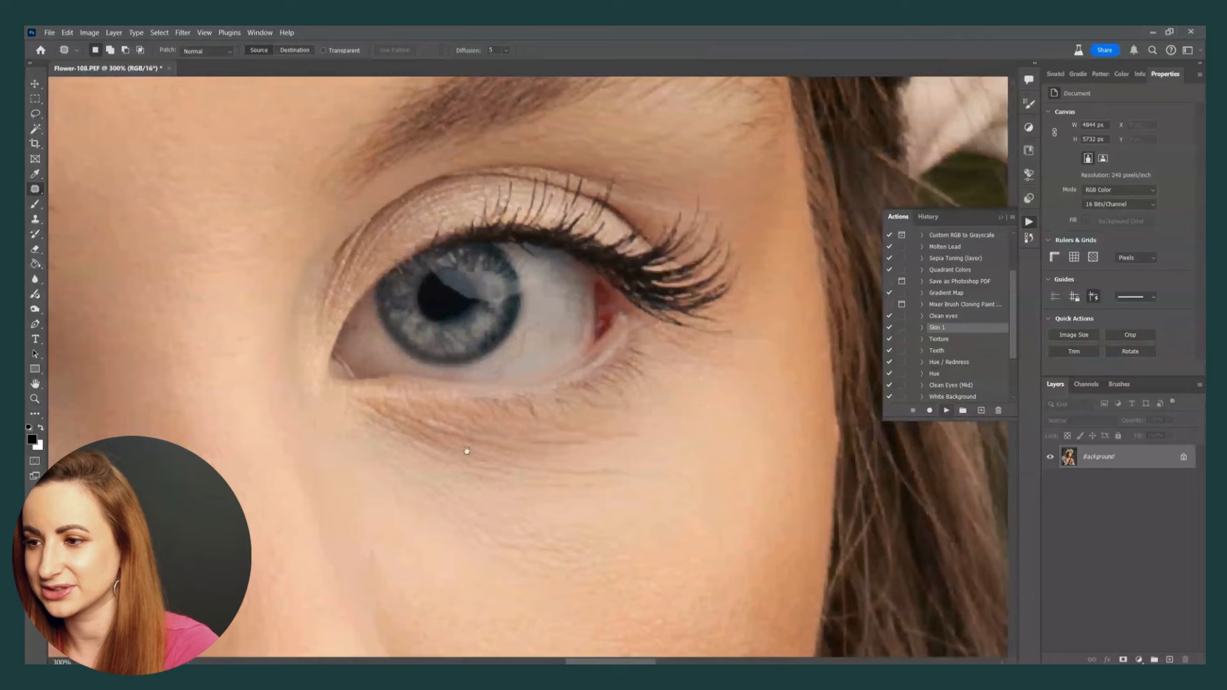
mouse_move(465, 305)
mouse_down()
mouse_move(492, 341)
mouse_move(482, 313)
mouse_up()
key(ctrl+d)
mouse_move(481, 285)
mouse_down()
mouse_move(462, 310)
mouse_move(491, 319)
mouse_move(485, 286)
mouse_move(476, 291)
mouse_up()
key(ctrl+d)
mouse_move(474, 288)
mouse_down()
mouse_move(473, 305)
mouse_move(512, 320)
mouse_up()
key(ctrl+d)
mouse_move(515, 324)
mouse_down()
mouse_move(479, 332)
mouse_move(475, 370)
mouse_move(485, 326)
mouse_move(471, 329)
mouse_up()
key(ctrl+d)
key(ctrl+d)
Step: Clean the remaining marks in the right-hand eye's white along the lower lid and below the iris
mouse_move(451, 338)
mouse_down()
mouse_move(444, 362)
mouse_move(455, 340)
mouse_up()
key(ctrl+d)
mouse_move(452, 350)
mouse_down()
mouse_move(465, 337)
mouse_move(452, 356)
mouse_move(436, 353)
mouse_up()
drag(438, 362, 458, 345)
key(ctrl+d)
key(Delete)
drag(419, 383, 469, 334)
key(Return)
key(ctrl+d)
drag(330, 355, 311, 370)
key(ctrl+d)
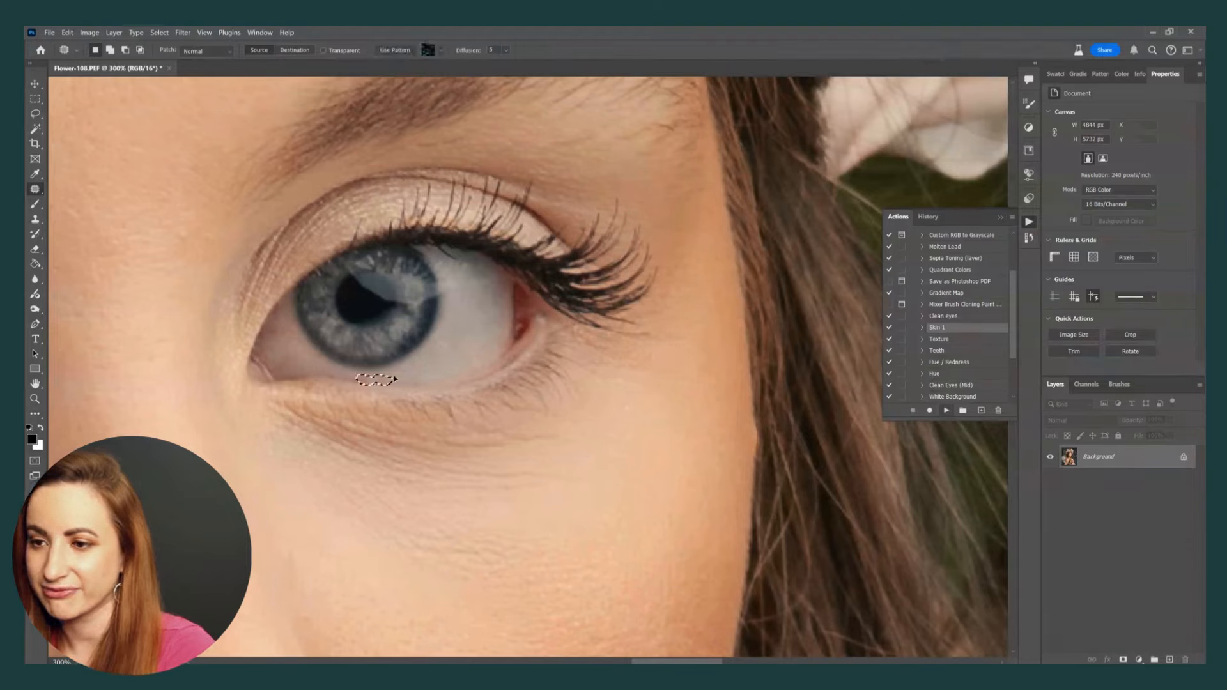
Step: Return to the left-hand eye and patch the marks along its lower lid below the iris
drag(224, 365, 693, 373)
mouse_move(300, 402)
mouse_down()
mouse_move(472, 384)
mouse_move(434, 403)
mouse_up()
key(ctrl+d)
drag(366, 452, 377, 453)
mouse_move(375, 452)
mouse_down()
mouse_move(402, 451)
mouse_move(387, 443)
mouse_up()
key(ctrl+d)
drag(385, 447, 401, 421)
key(ctrl+d)
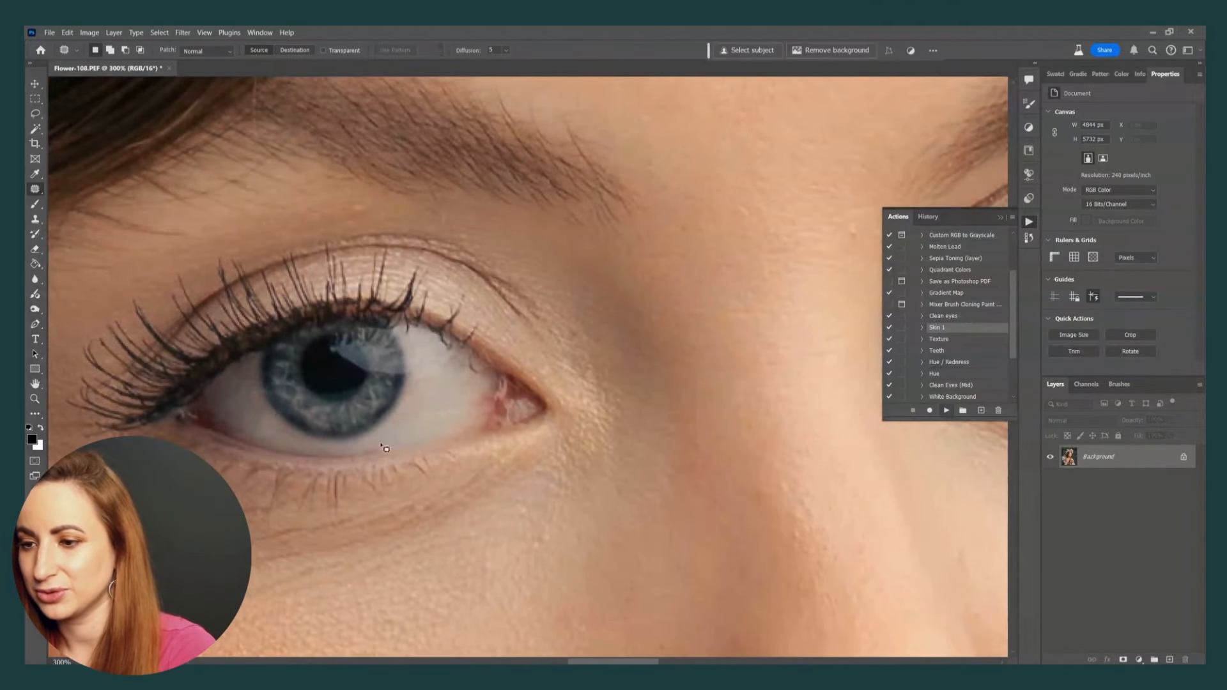
Step: Select the remaining mark at the lower edge of the left-hand eye white and replace it with Content-Aware Fill
key(shift+F5)
key(Escape)
drag(391, 453, 383, 443)
key(shift+F5)
key(Return)
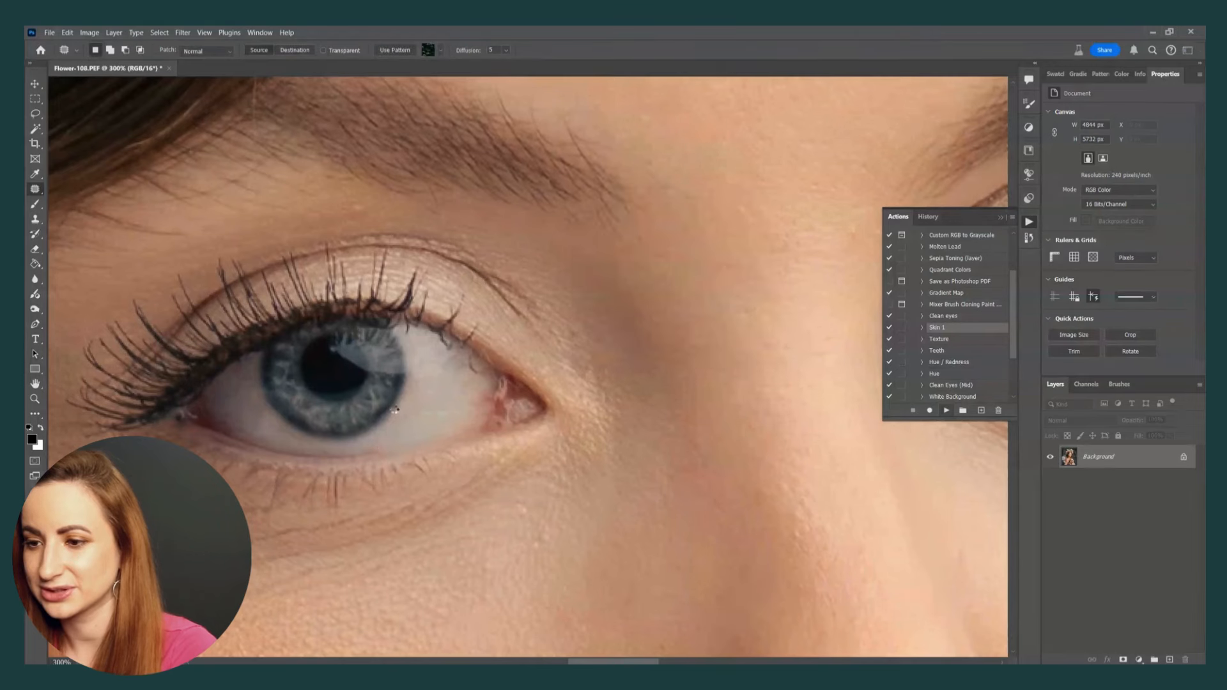
key(ctrl+d)
key(ctrl+minus)
key(ctrl+minus)
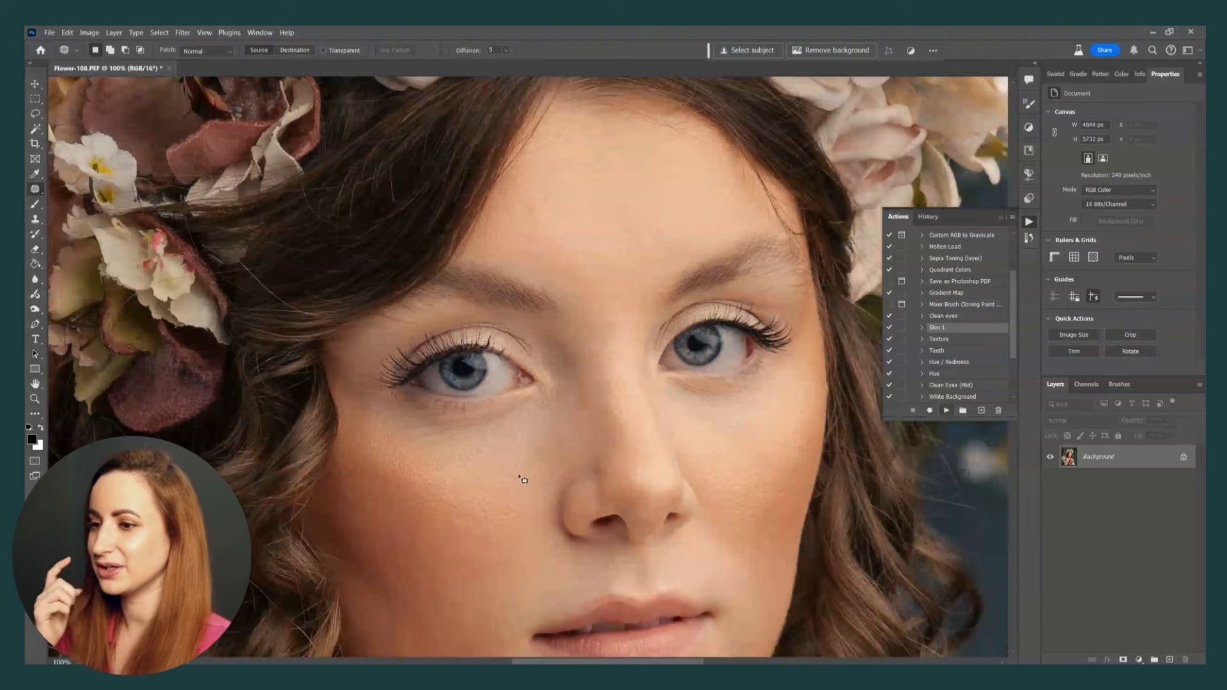
drag(495, 372, 492, 370)
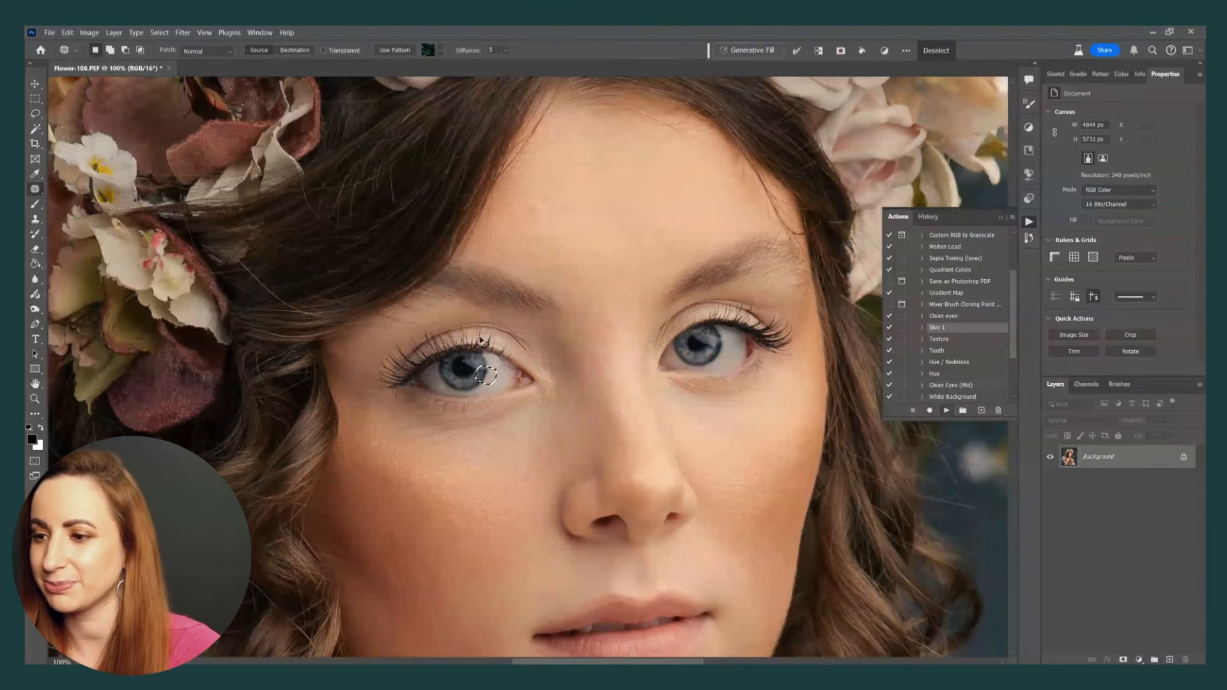
key(ctrl+plus)
key(ctrl+plus)
key(ctrl+d)
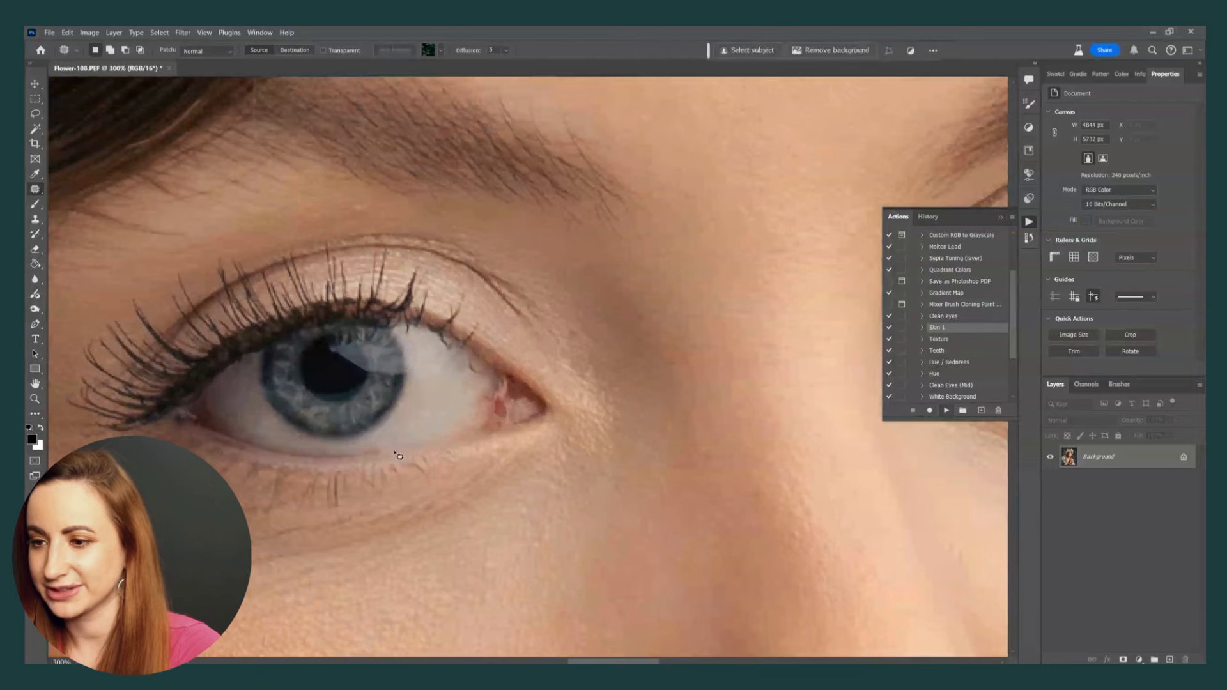
Step: Clone clean eye white beside the left-hand iris using a Clone Stamp brush of size 15 at 20% opacity
key(s)
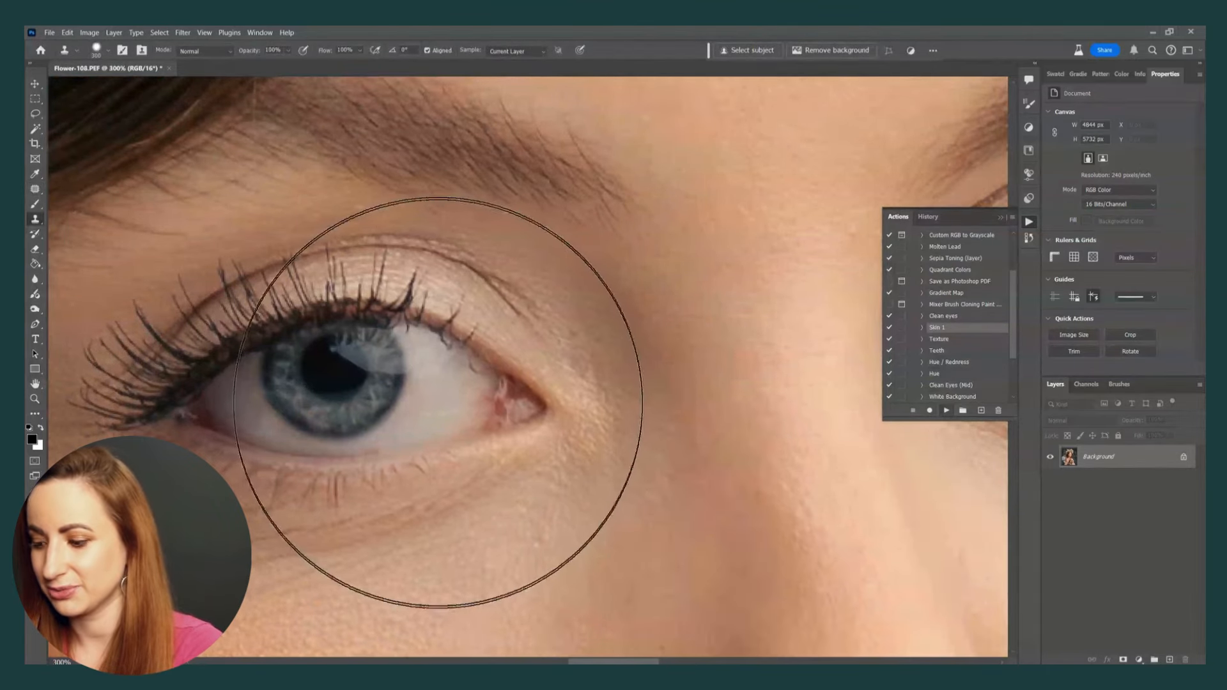
key(bracketleft)
key(bracketleft)
key(bracketleft)
key(bracketleft)
key(bracketleft)
key(bracketleft)
key(bracketleft)
key(bracketleft)
key(bracketleft)
key(bracketleft)
key(bracketleft)
key(bracketleft)
key(bracketleft)
key(bracketleft)
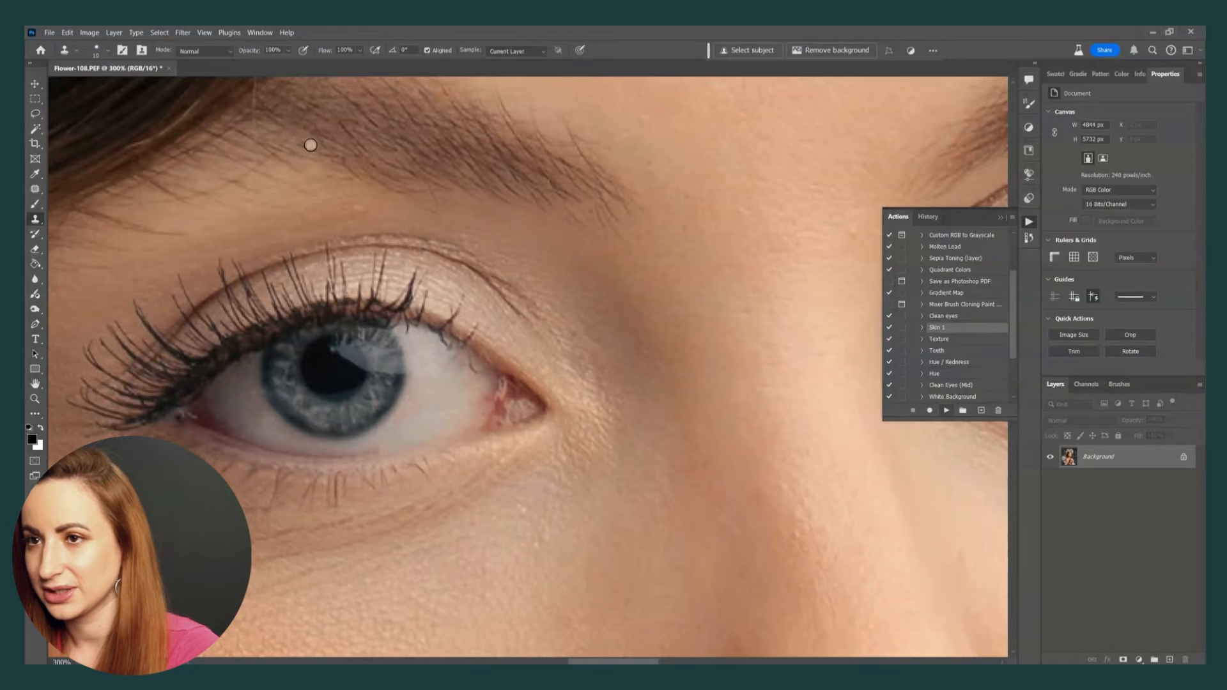
key(bracketright)
key(2)
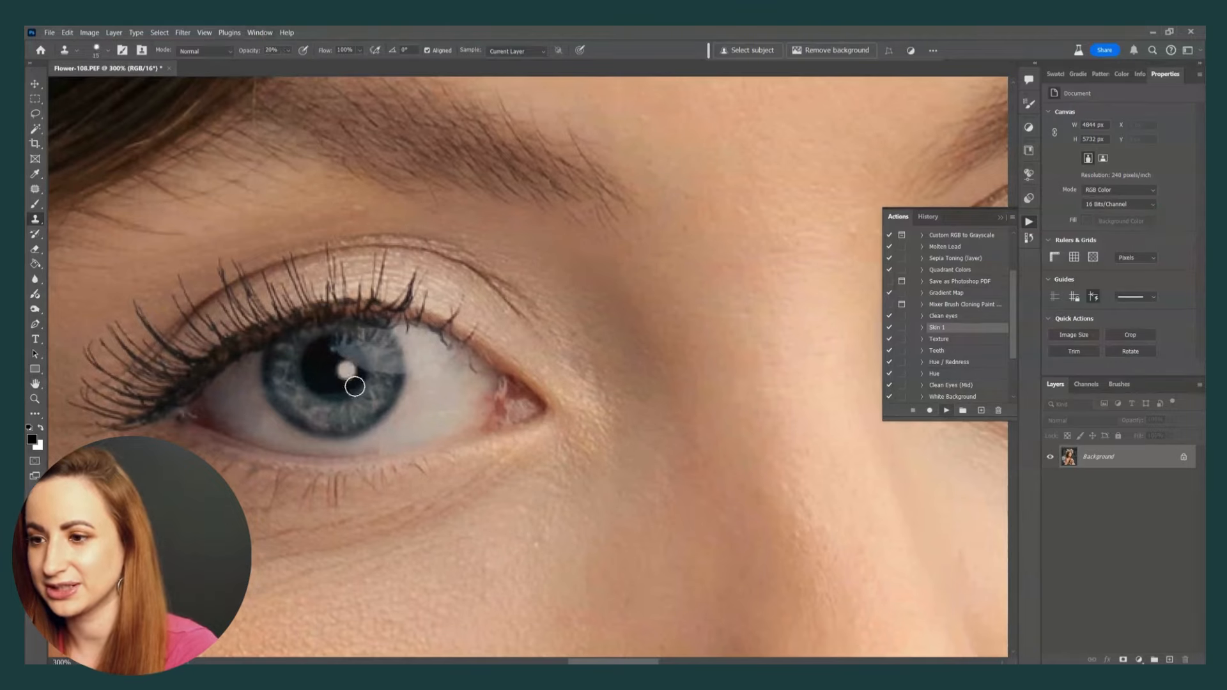
drag(398, 415, 416, 381)
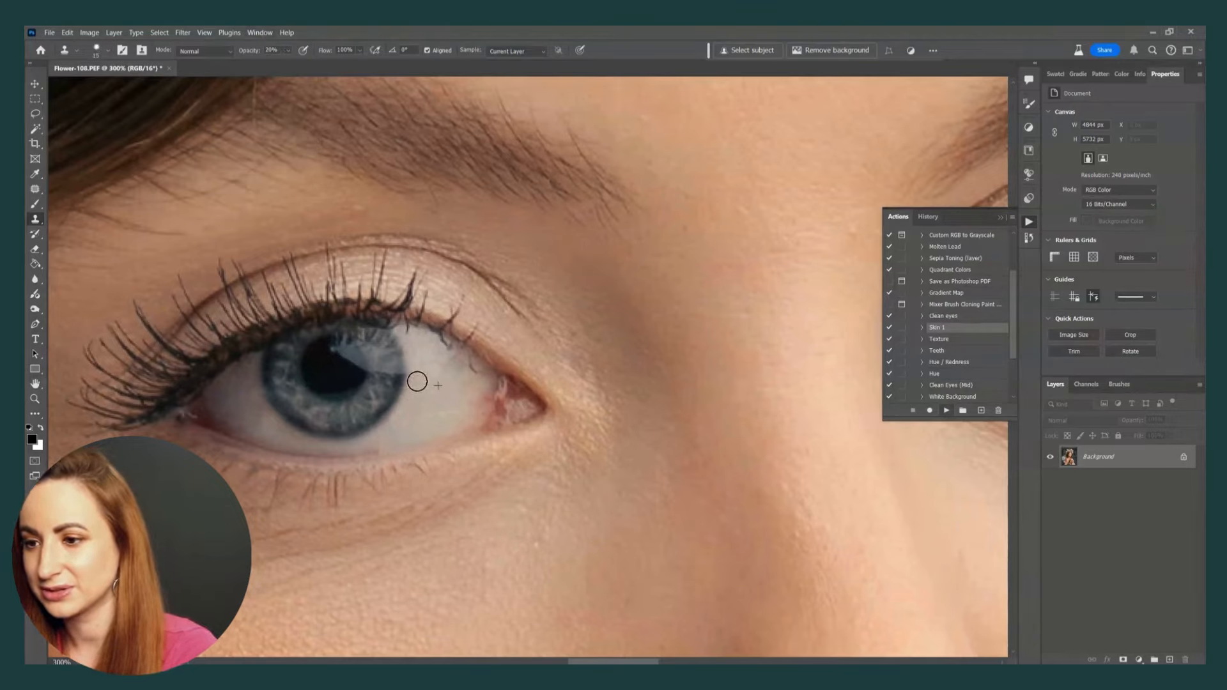
Step: Return to the Patch tool and touch up the left-hand eye white next to the iris
key(j)
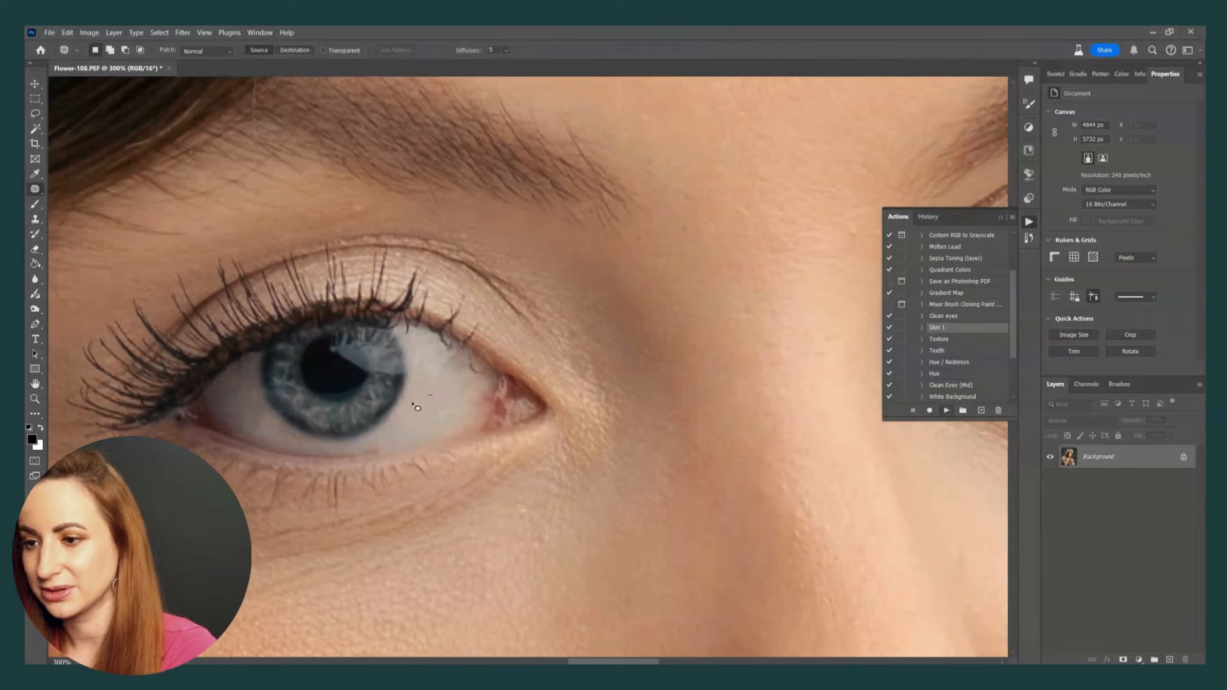
mouse_move(444, 415)
mouse_down()
mouse_move(433, 363)
mouse_move(443, 413)
mouse_up()
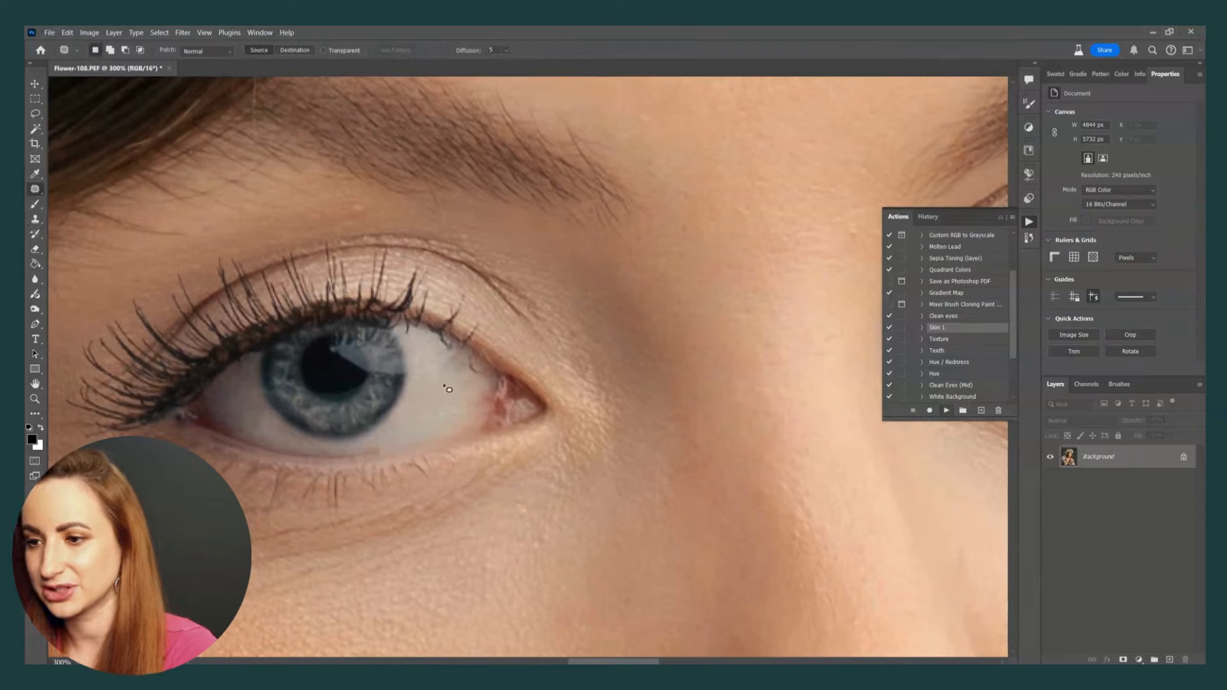
key(ctrl+0)
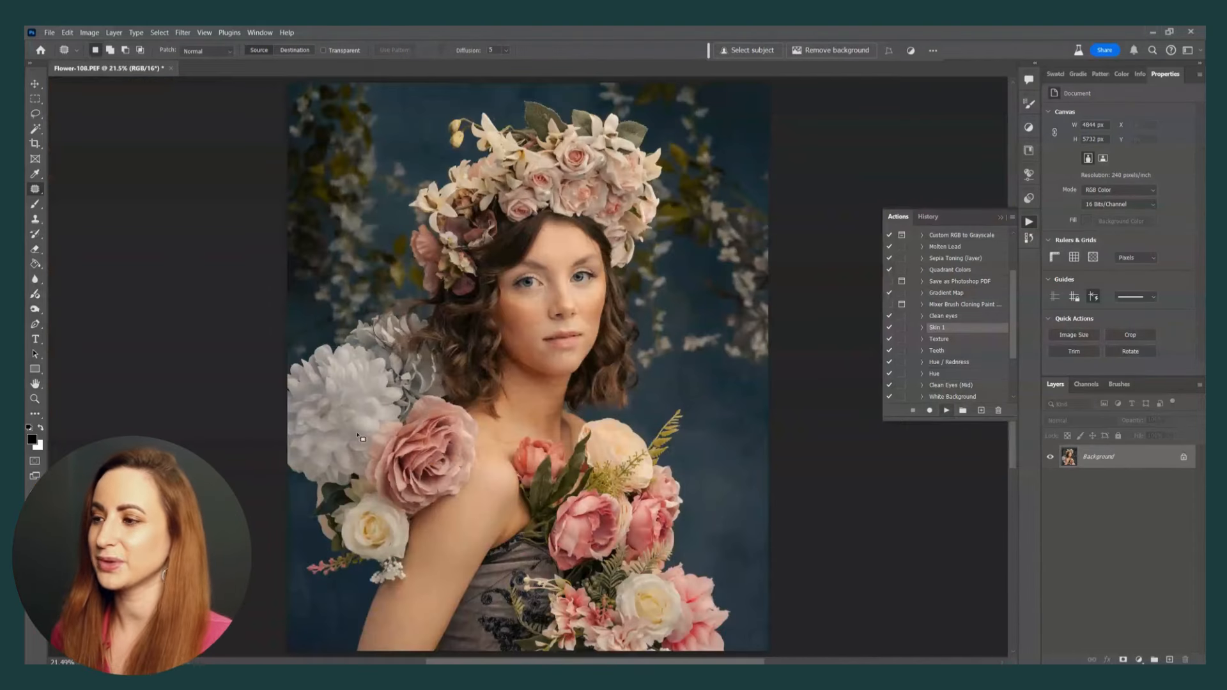
Step: Frame the model's face closely and run the Skin 1 action on the portrait
key(ctrl+plus)
key(ctrl+plus)
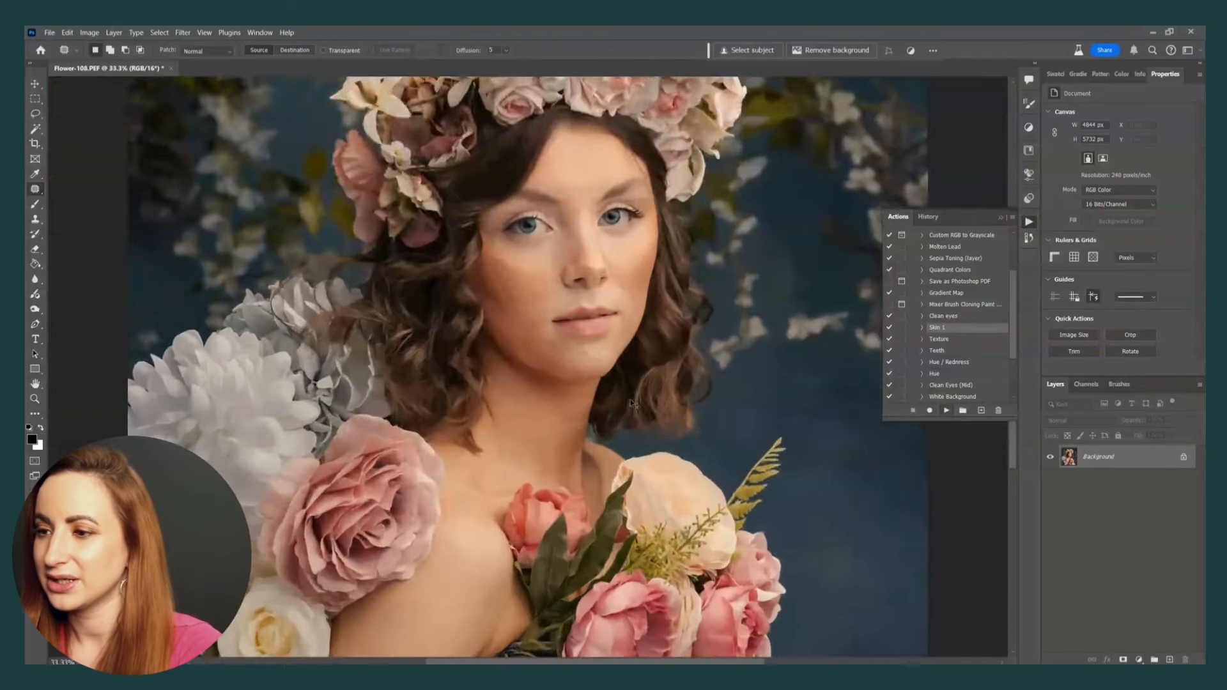
key(ctrl+plus)
key(ctrl+plus)
drag(586, 274, 511, 446)
drag(512, 343, 513, 364)
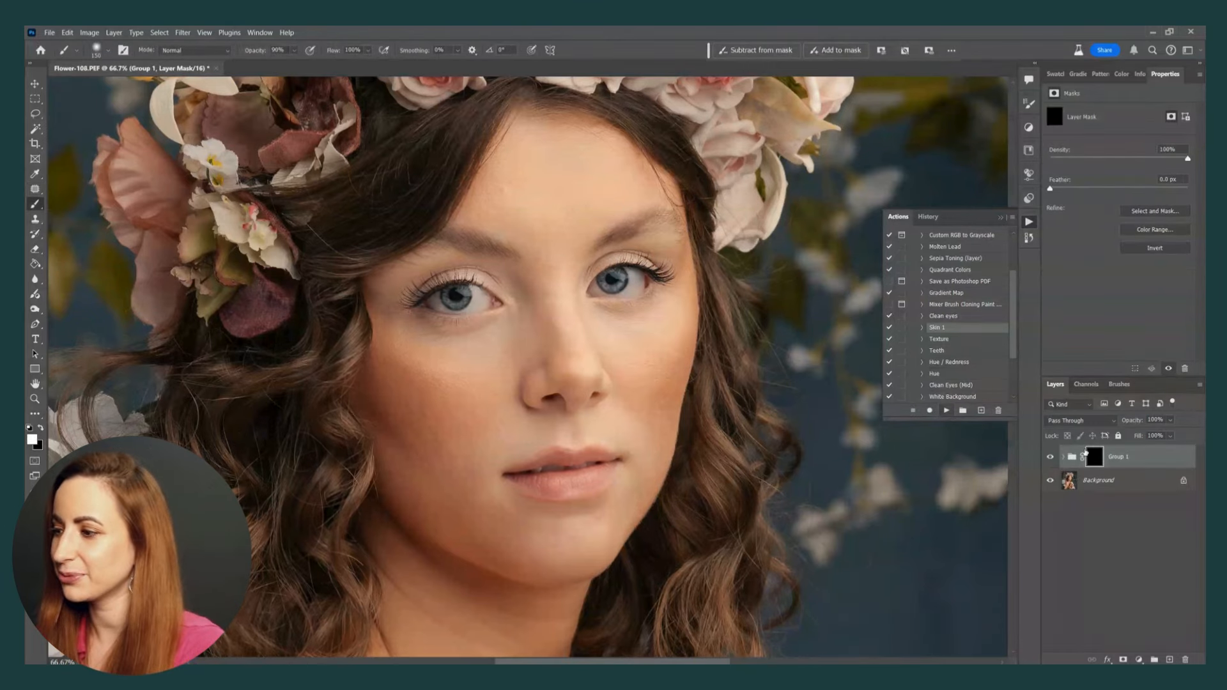
Step: Expand the masked skin-retouching group and inspect its Overlay layer, base layer and partially transparent copy
click(1062, 458)
click(1091, 486)
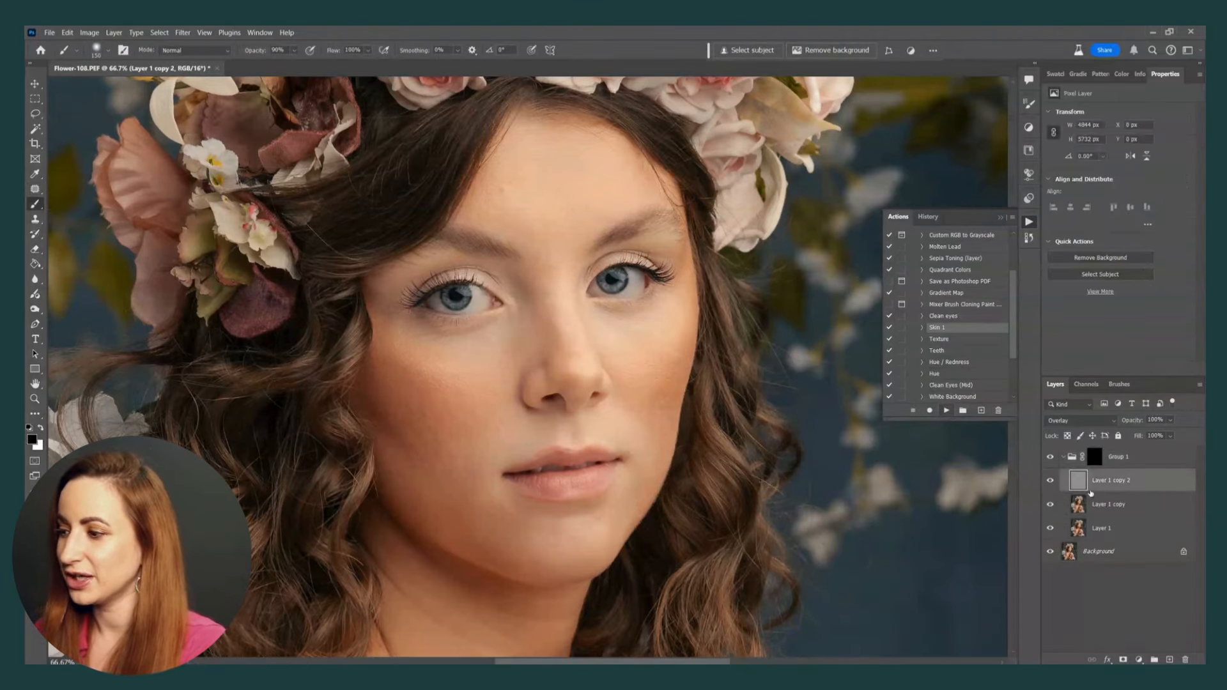
click(1096, 530)
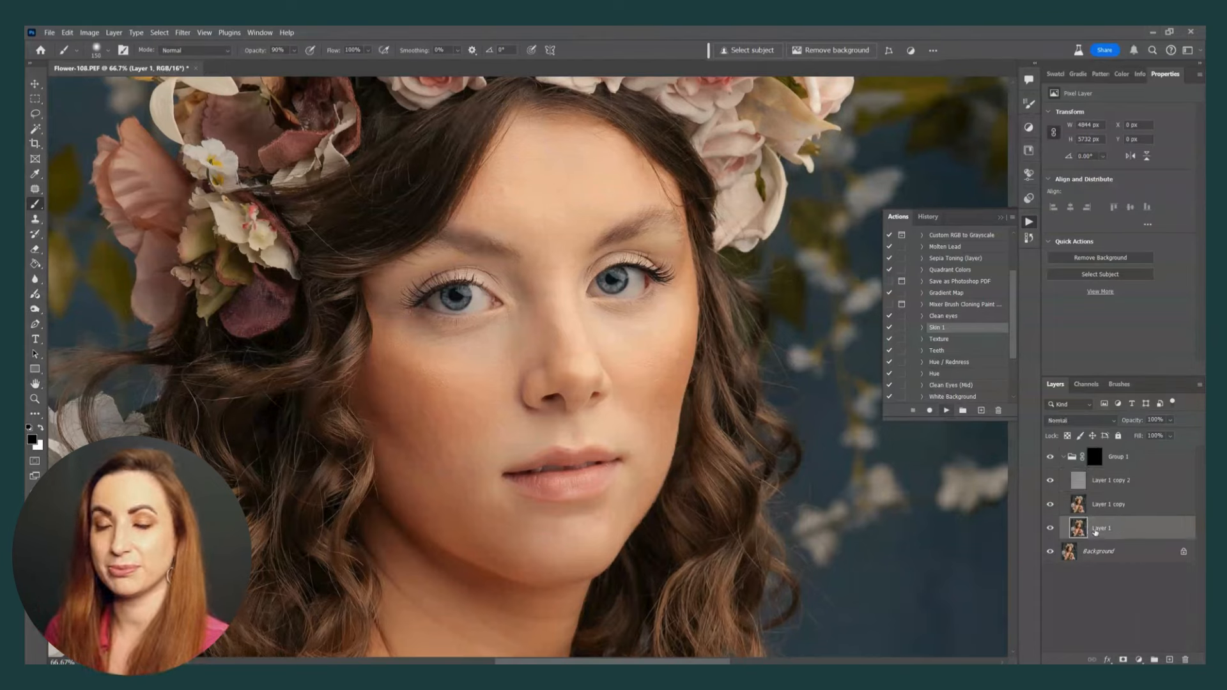
click(1097, 511)
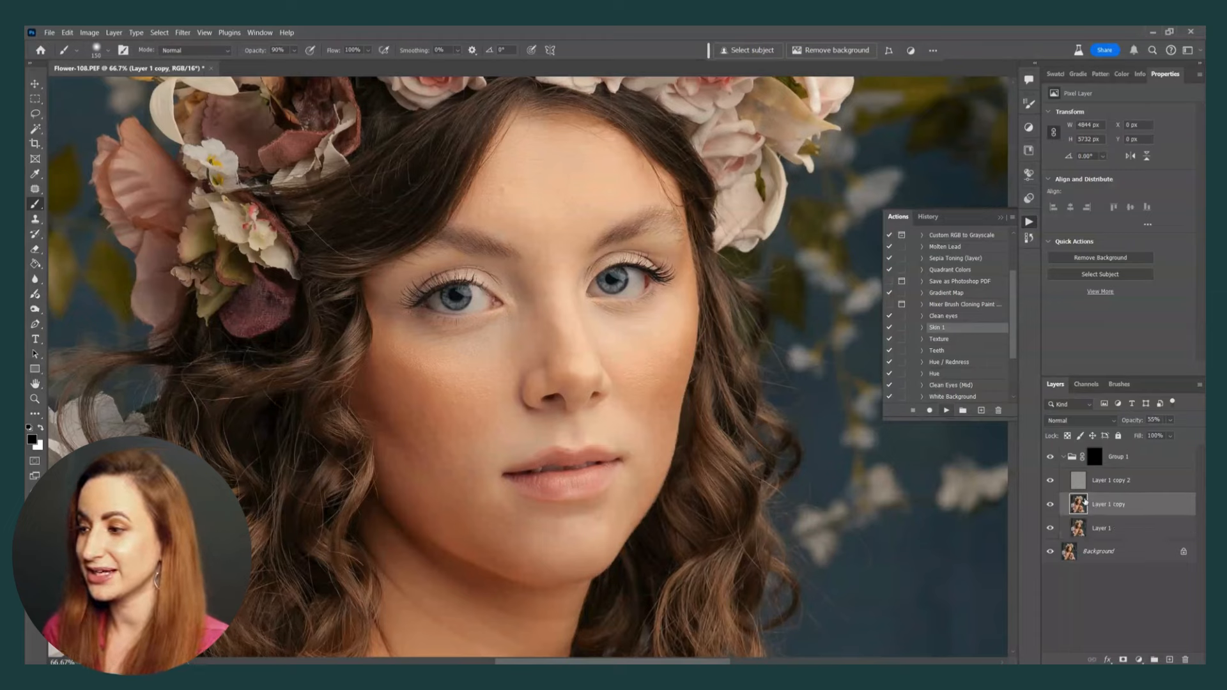
Step: Hide the skin group's texture layer and toggle the base and Background layers to compare their contributions
click(1050, 481)
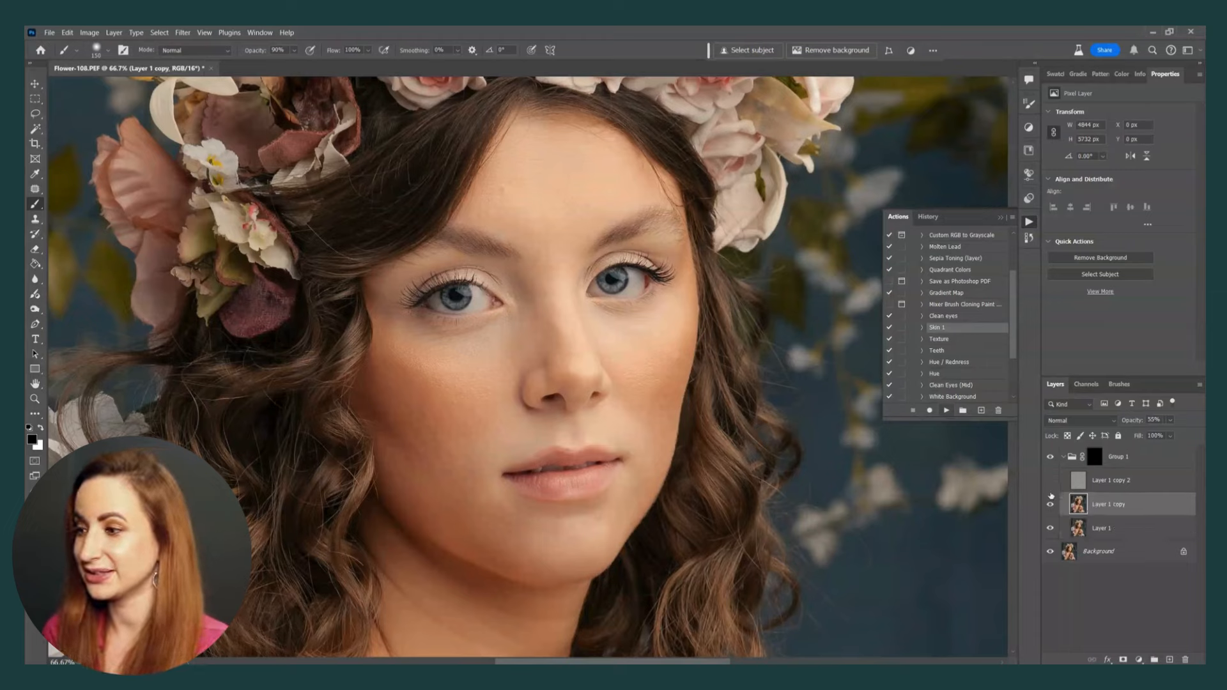
click(1050, 528)
click(1050, 551)
click(1050, 551)
click(1050, 528)
Step: Lower the opacity of the blurred Layer 1 copy to 49% and collapse Group 1
click(1171, 419)
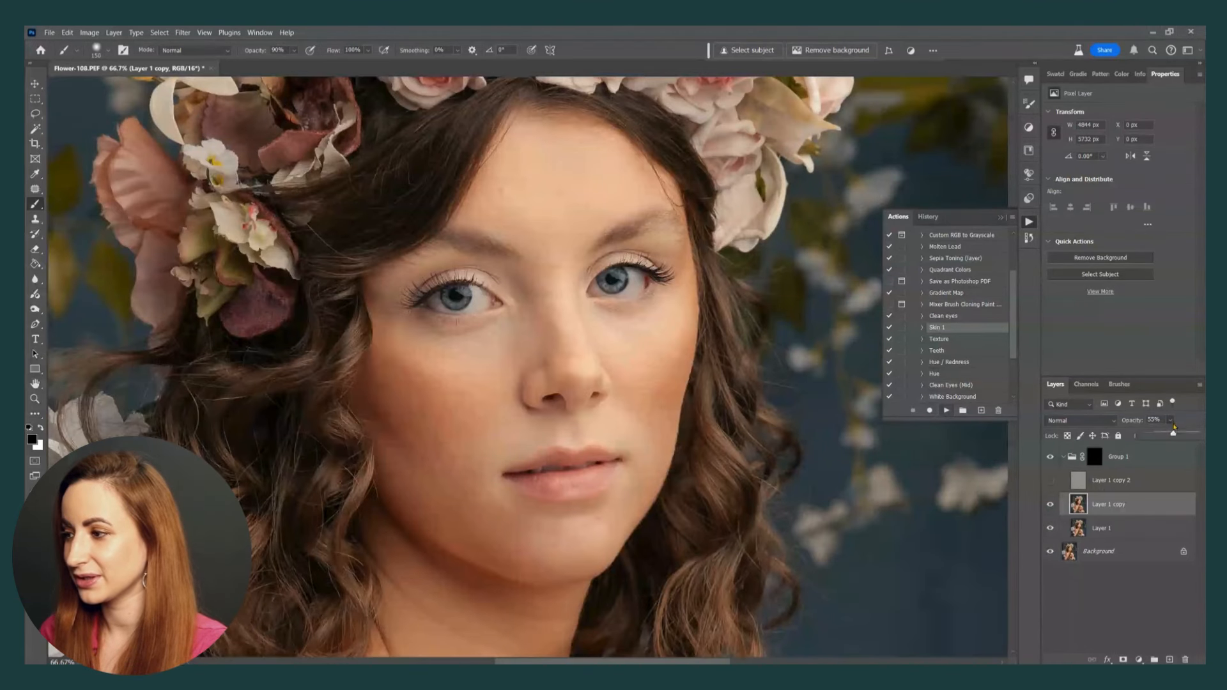
drag(1160, 440, 1170, 436)
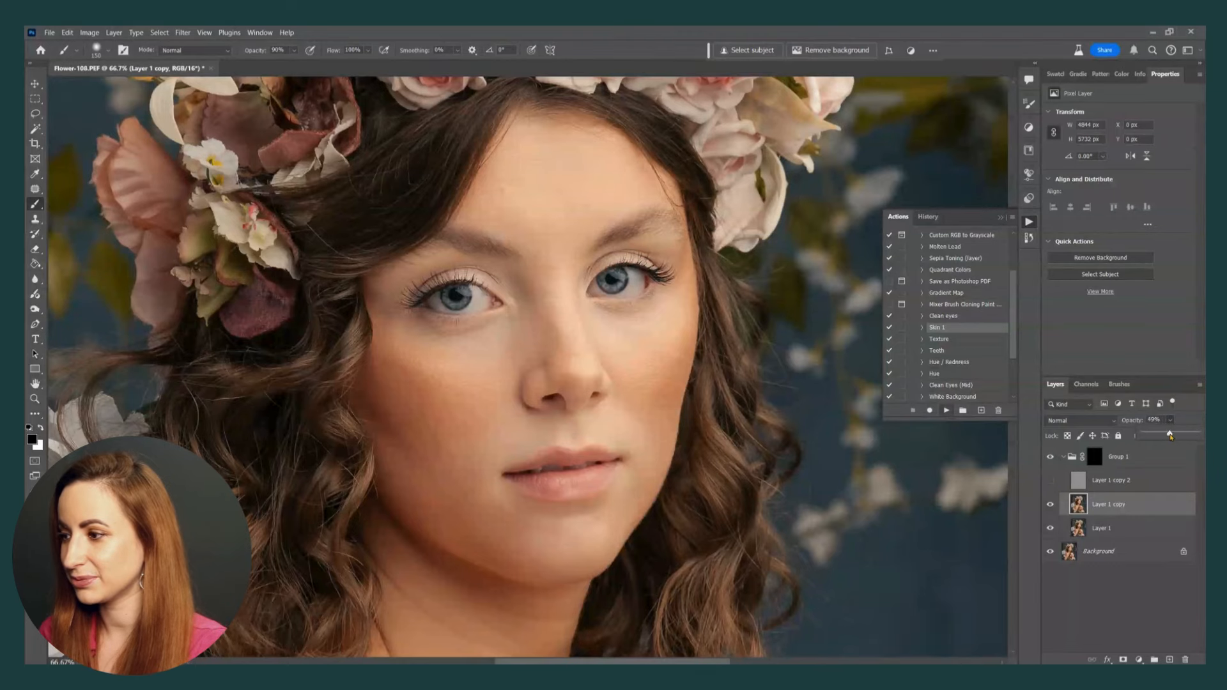
click(1063, 457)
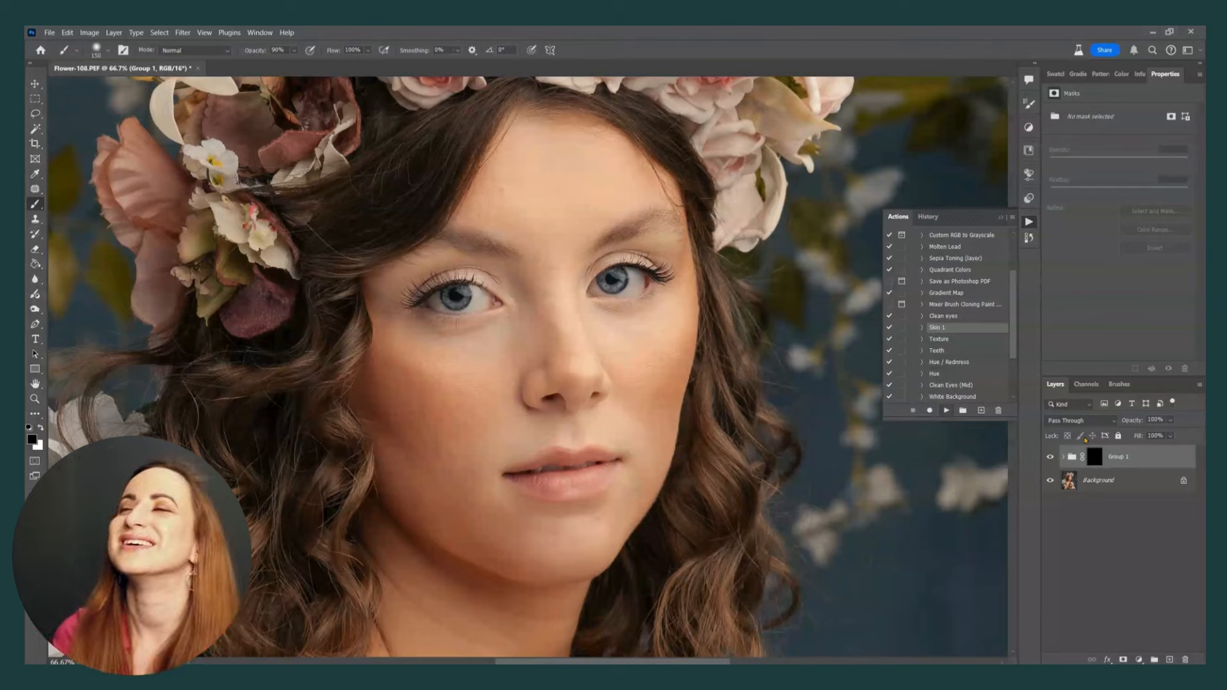
Step: Invert Group 1's mask to white and raise the blurred Layer 1 copy to 100% opacity
click(1095, 458)
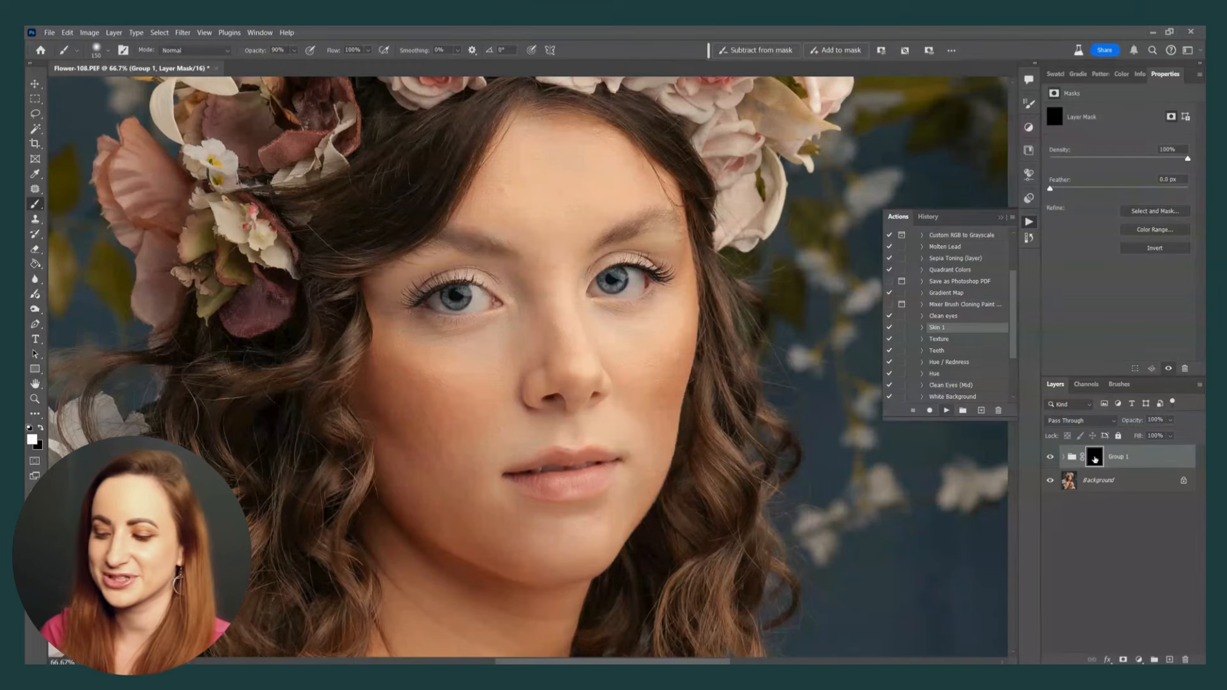
key(ctrl+i)
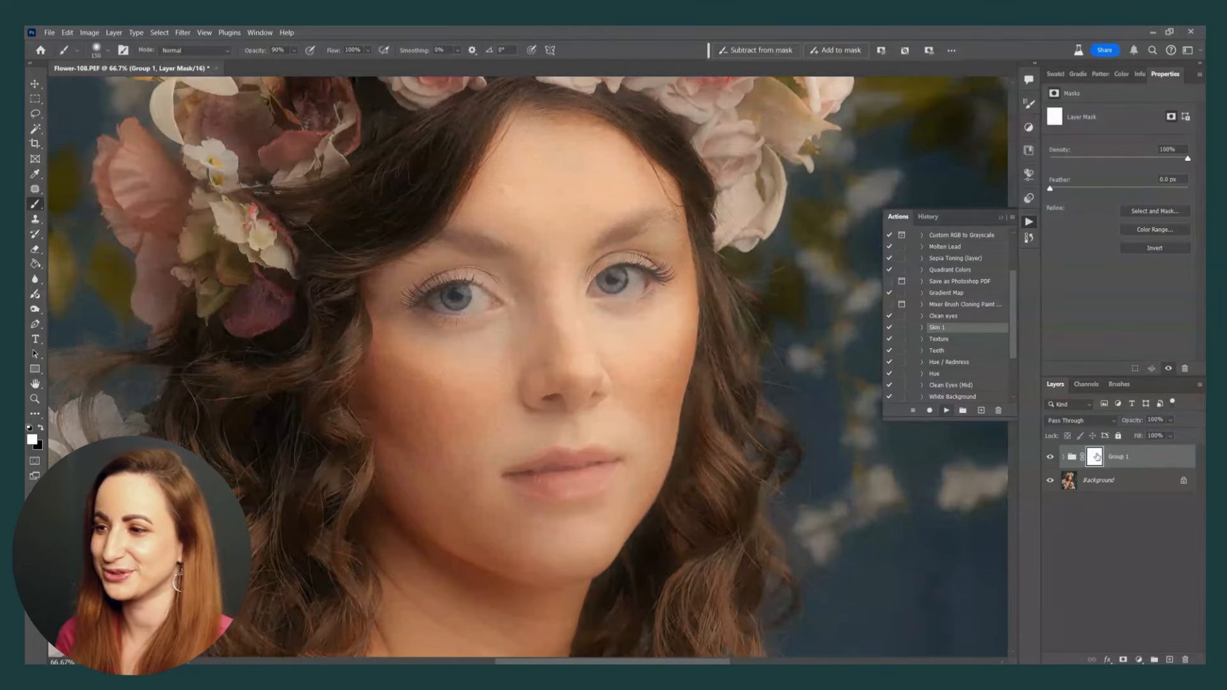
click(1068, 457)
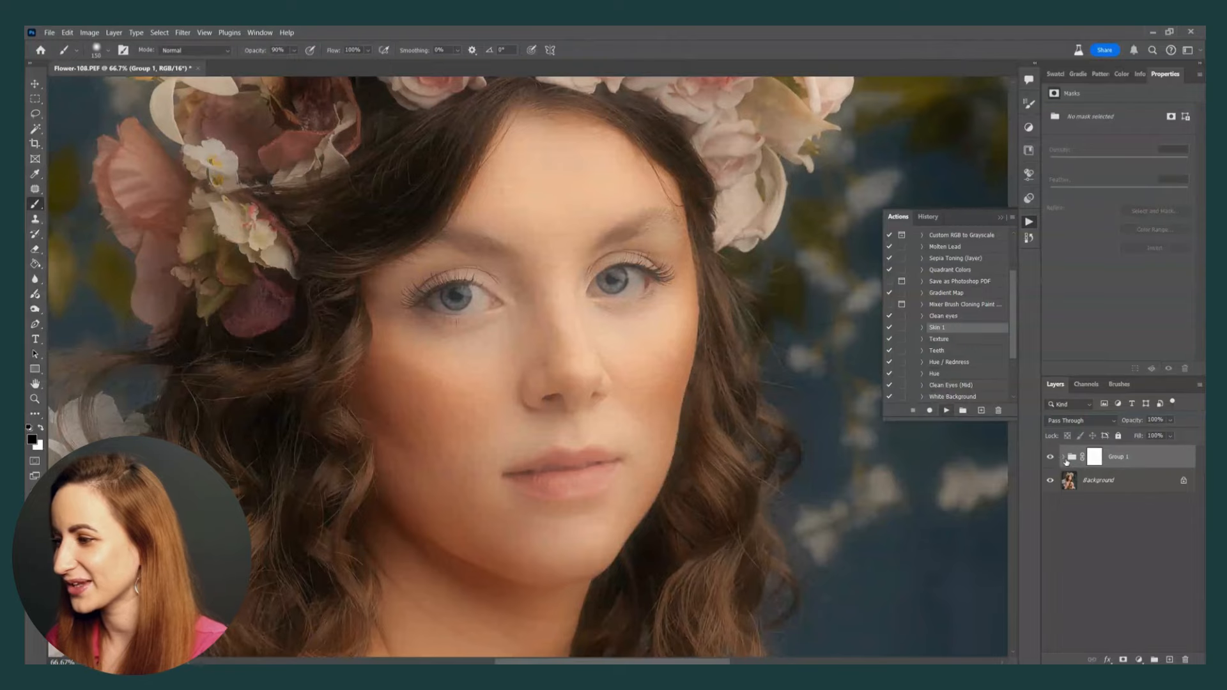
click(1063, 458)
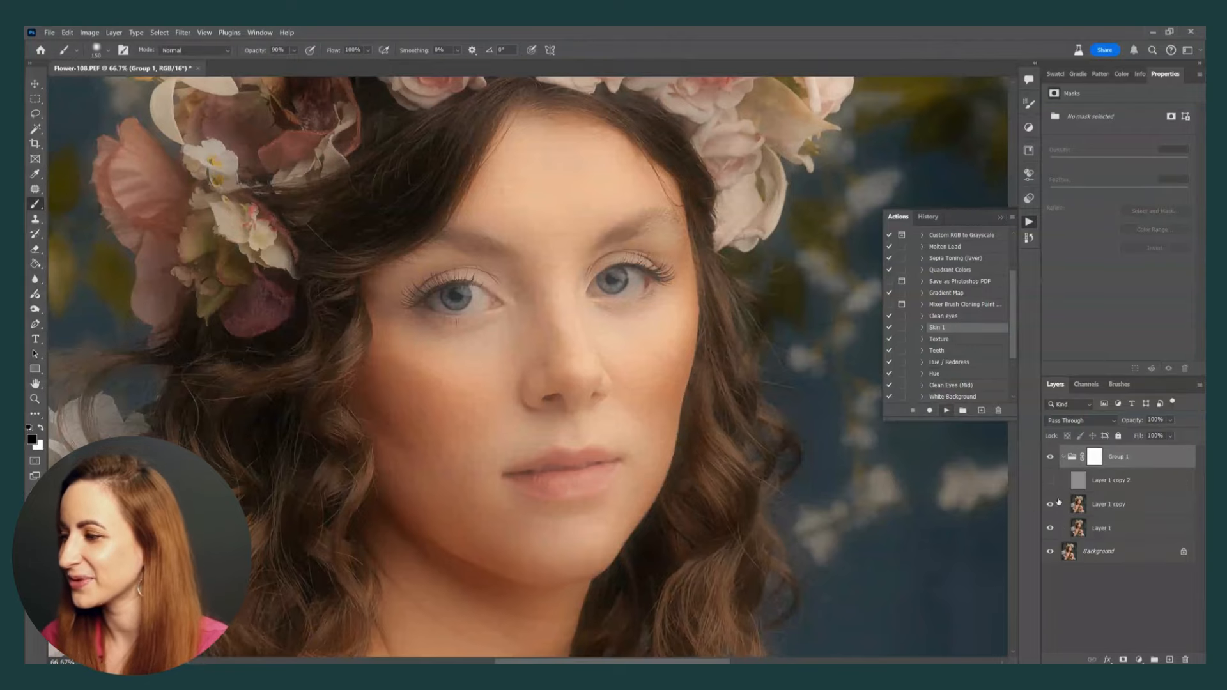
click(1108, 505)
click(1170, 420)
drag(1175, 437, 1196, 437)
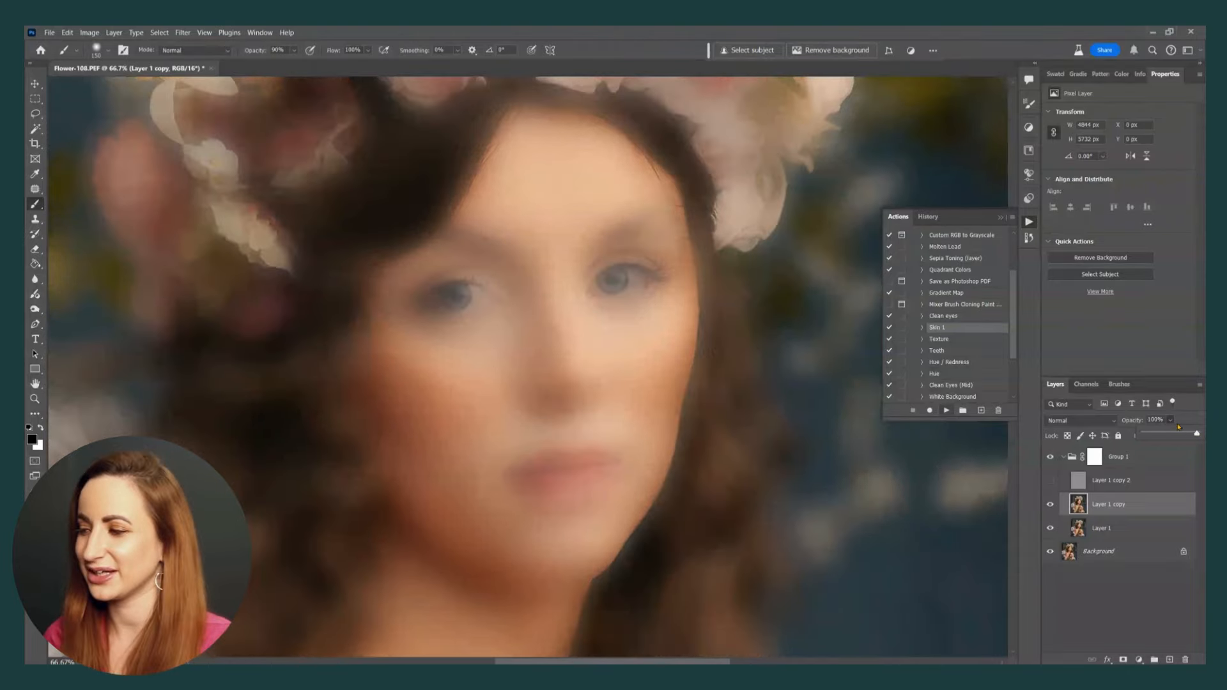
Step: Show the Layer 1 copy 2 texture layer and toggle the layers beneath it to examine the texture on its own
click(1051, 482)
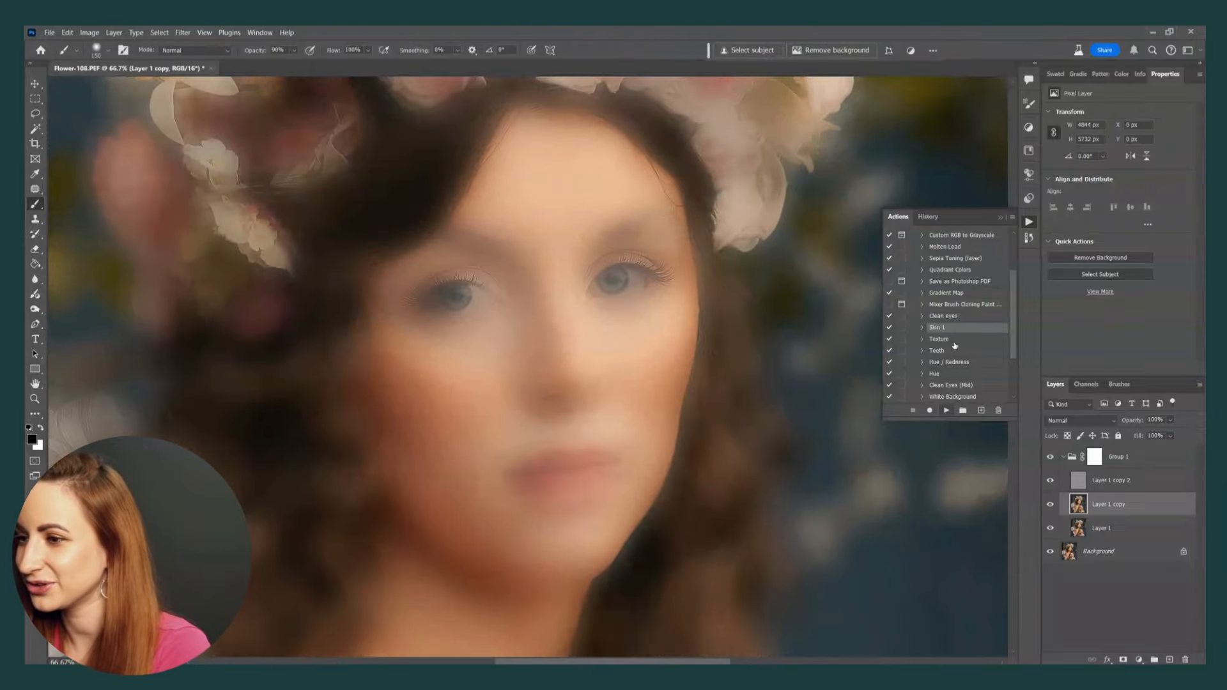
click(1050, 504)
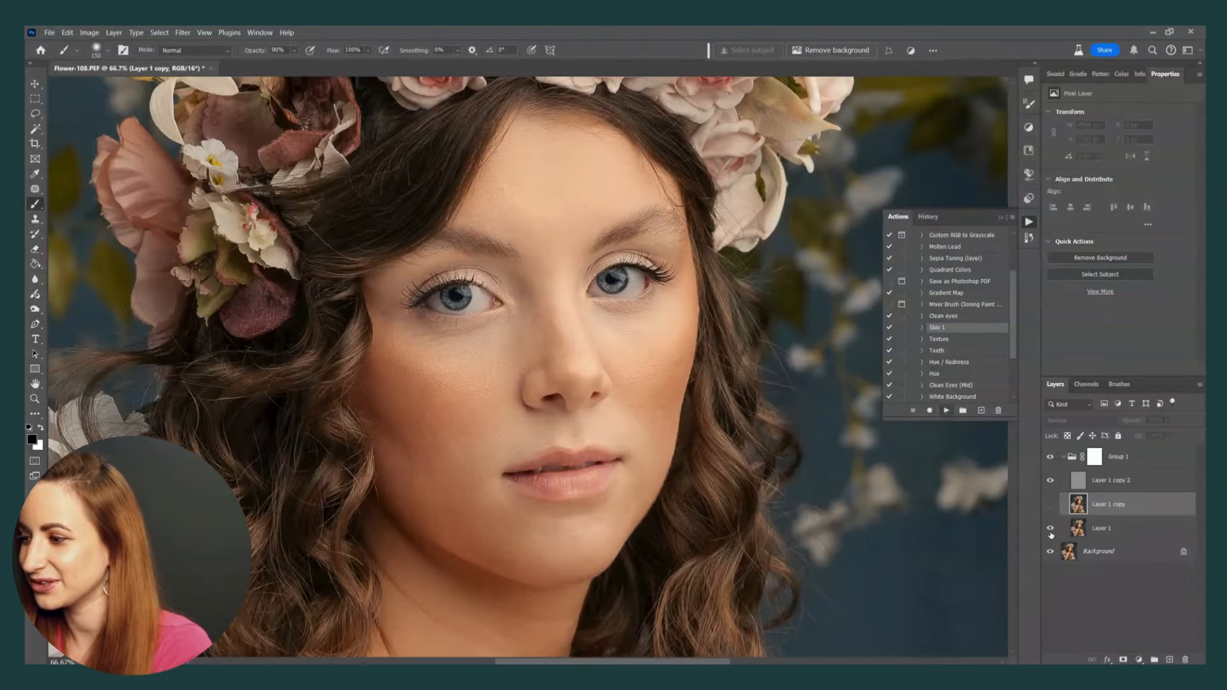
click(1050, 552)
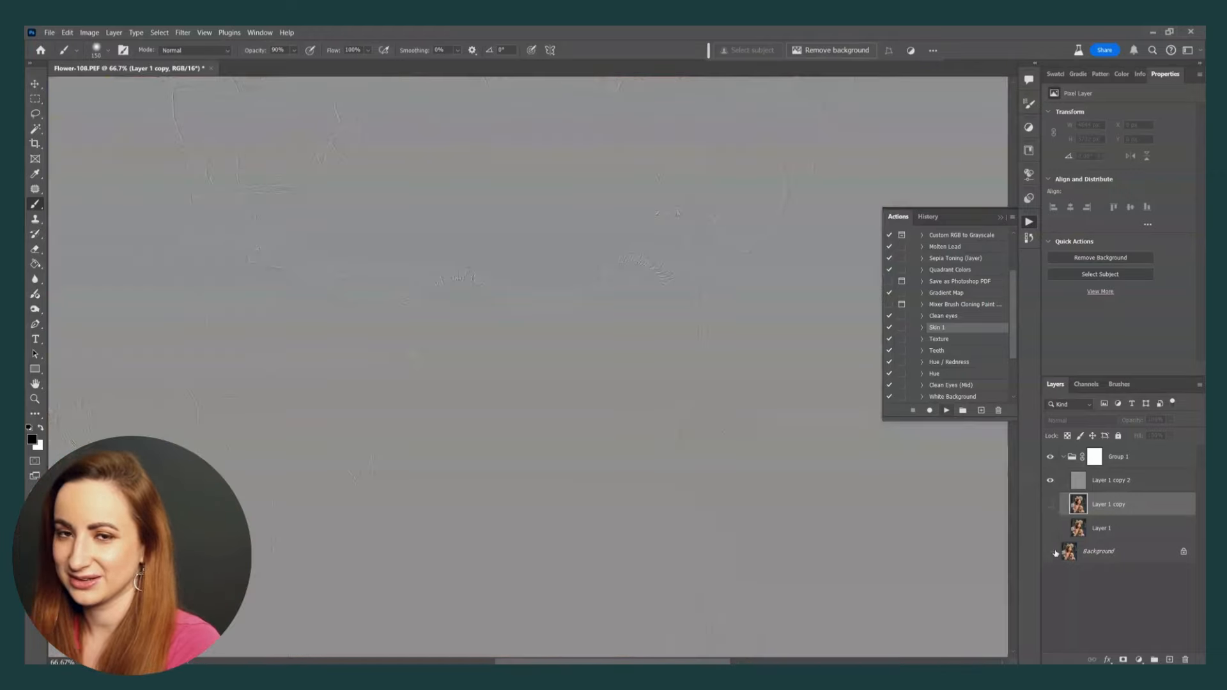
click(1050, 551)
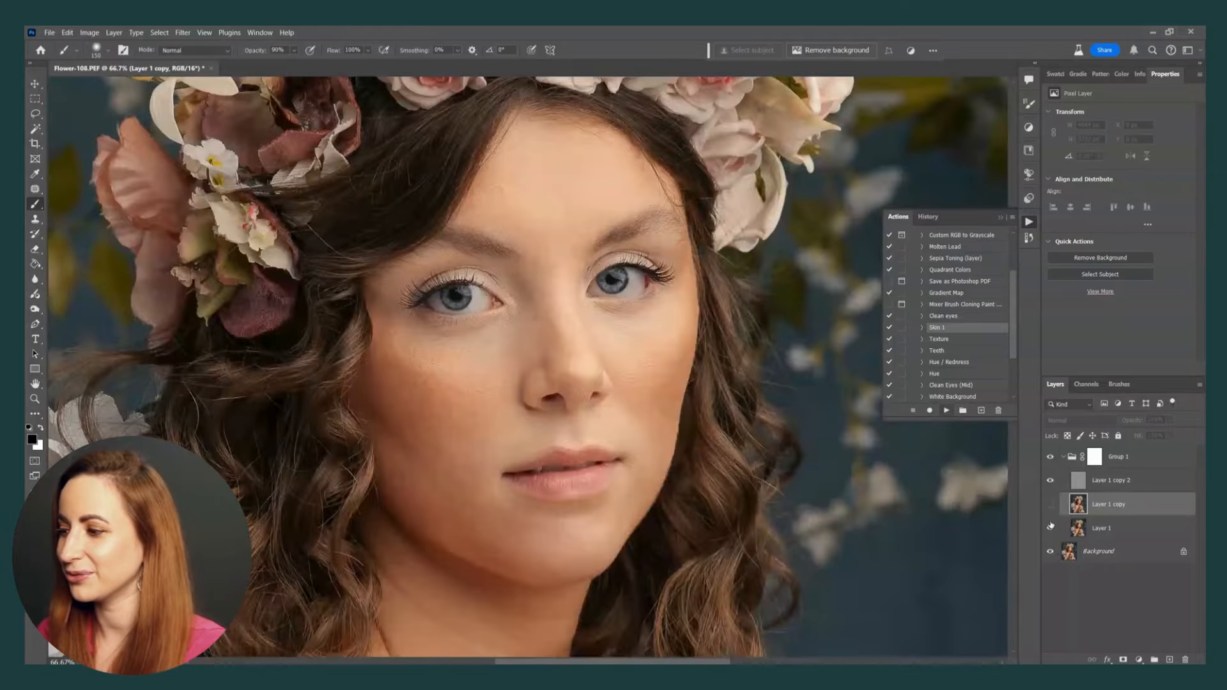
Step: Set Layer 1 copy's opacity to 41% and invert Group 1's mask to black
drag(1173, 421, 1151, 435)
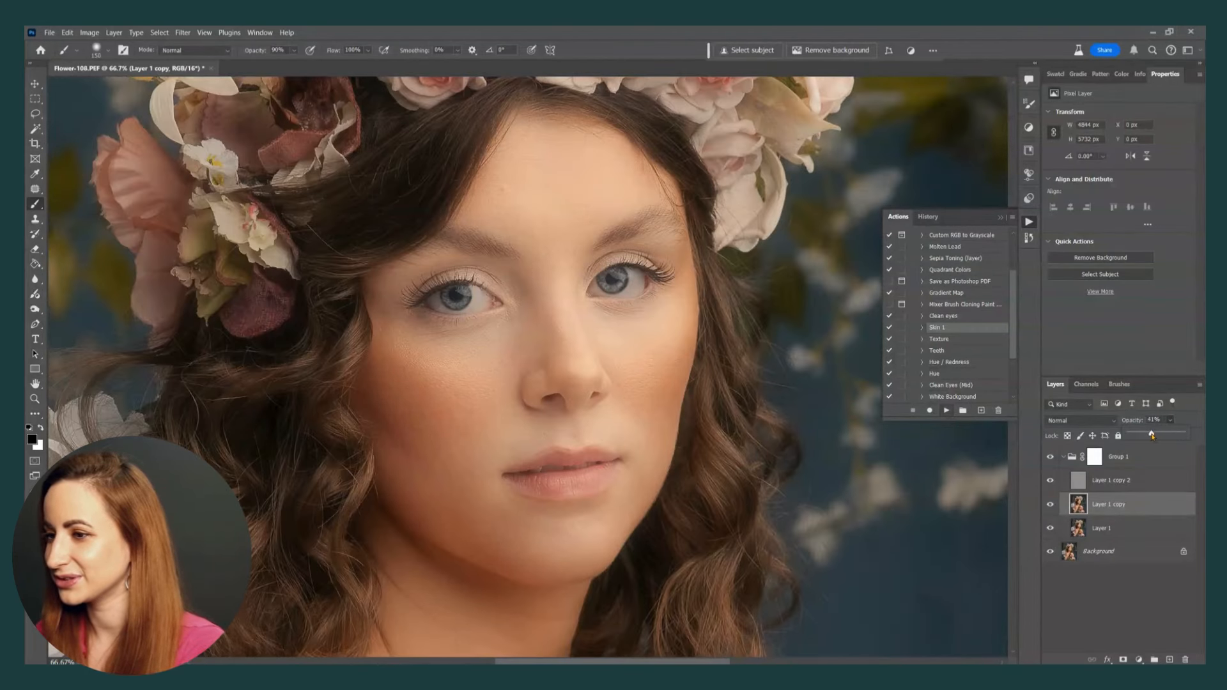
click(1094, 458)
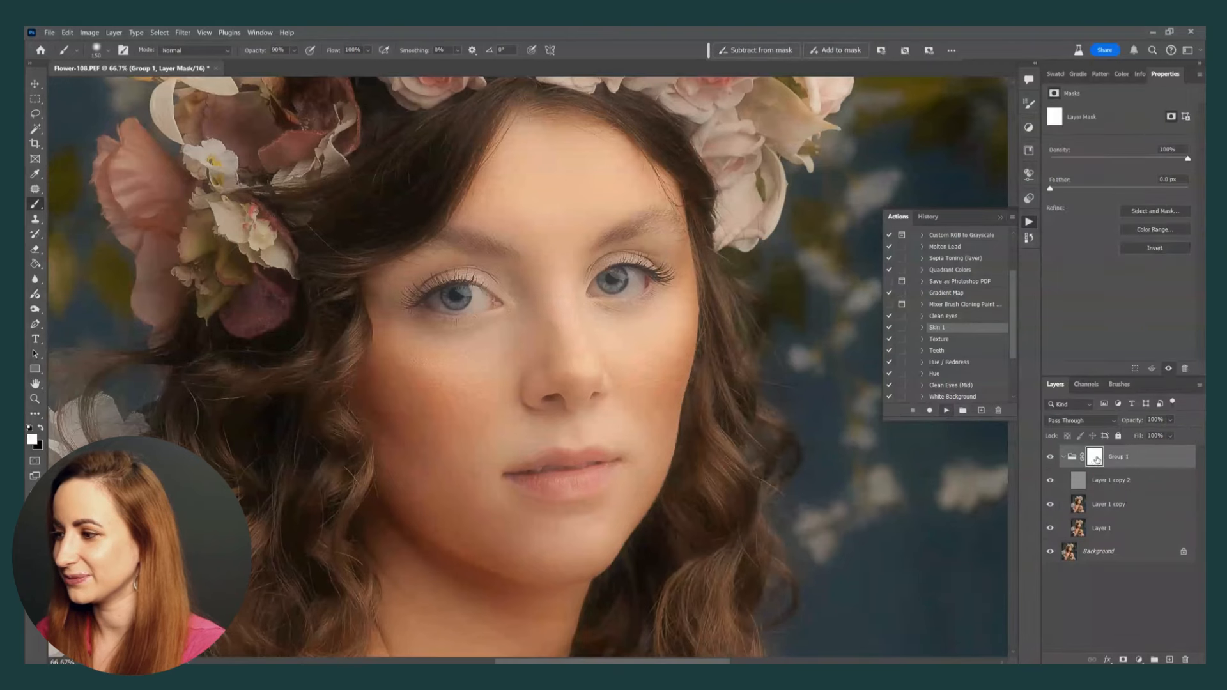
key(ctrl+i)
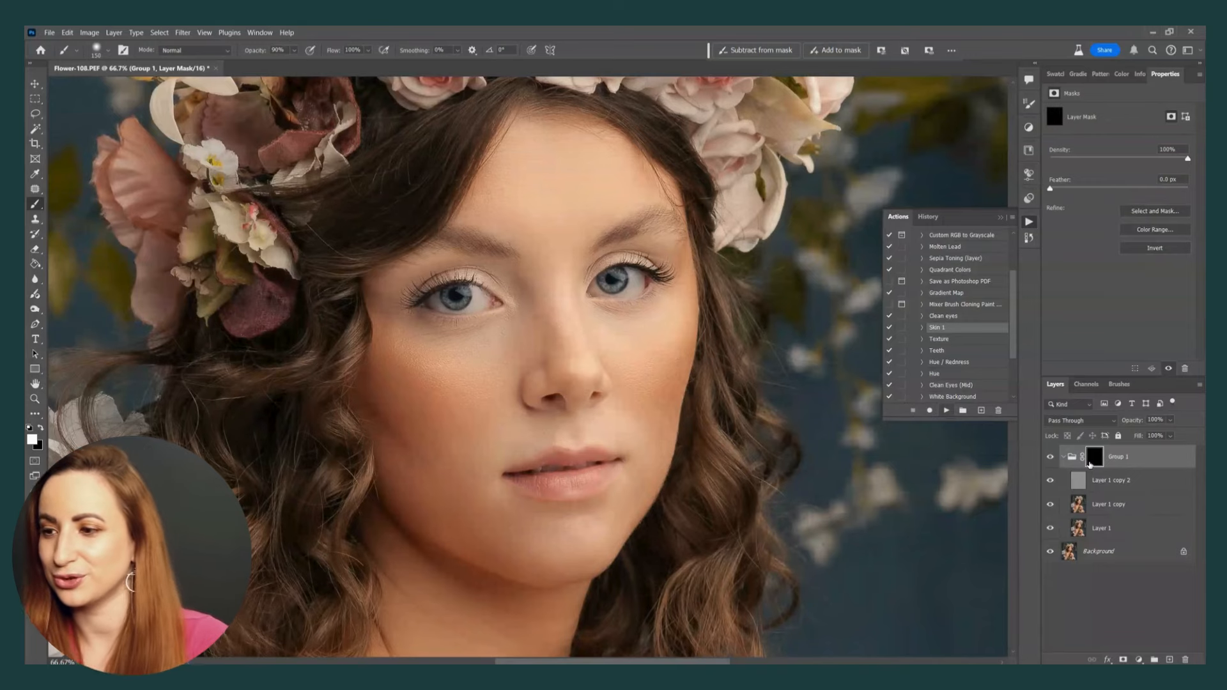
Step: Paint white on the group mask over the forehead with an enlarged brush to reveal the skin smoothing
key(bracketright)
key(bracketright)
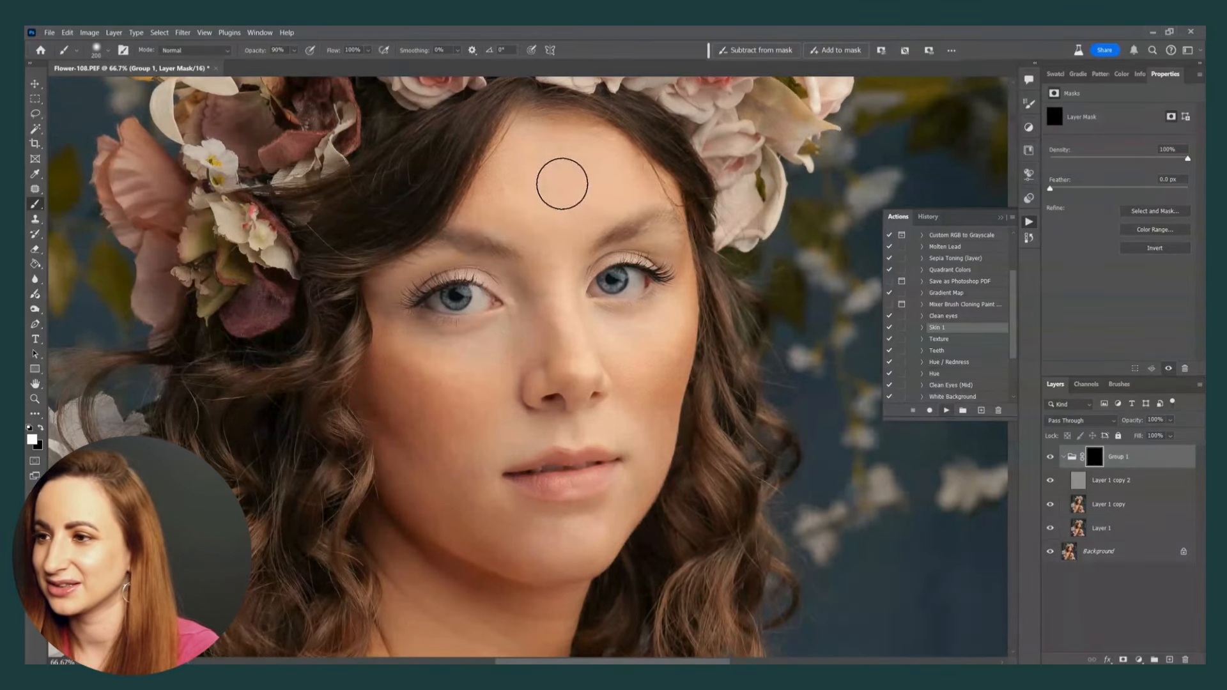
drag(562, 184, 591, 163)
key(ctrl+plus)
drag(534, 213, 523, 394)
key(bracketright)
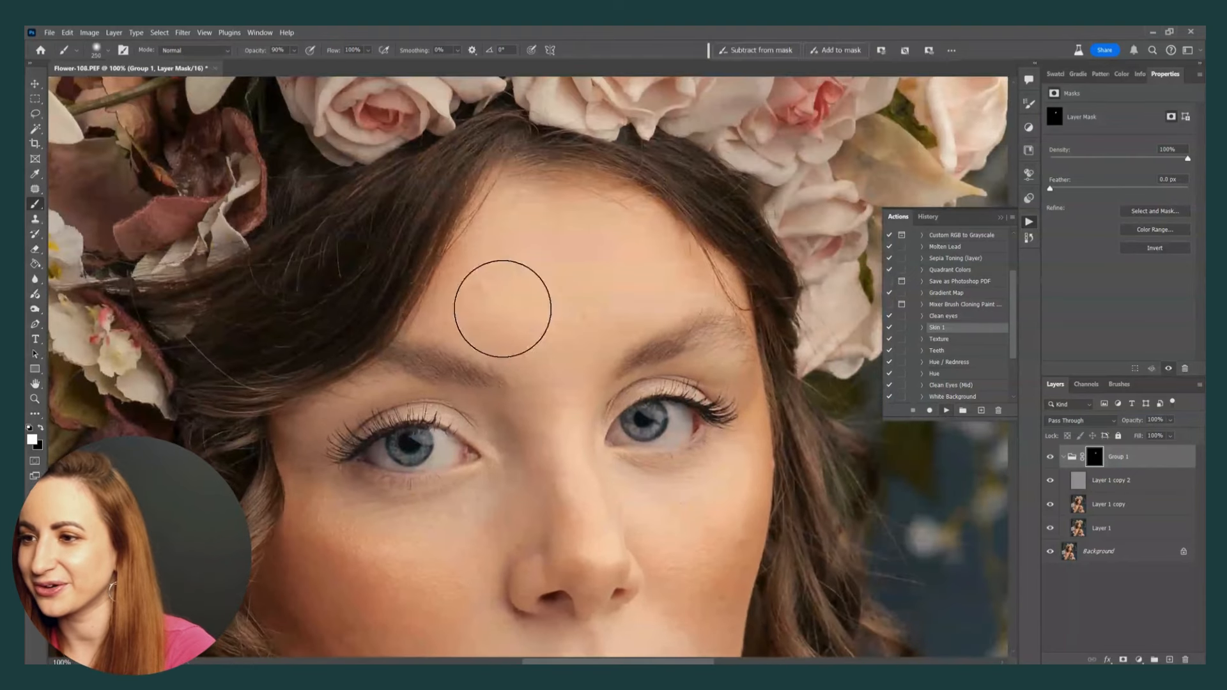
Step: Reveal the smoothing on the cheeks, chin and nose area with a smaller brush, raising its opacity to 100%
drag(520, 469, 490, 200)
key(bracketleft)
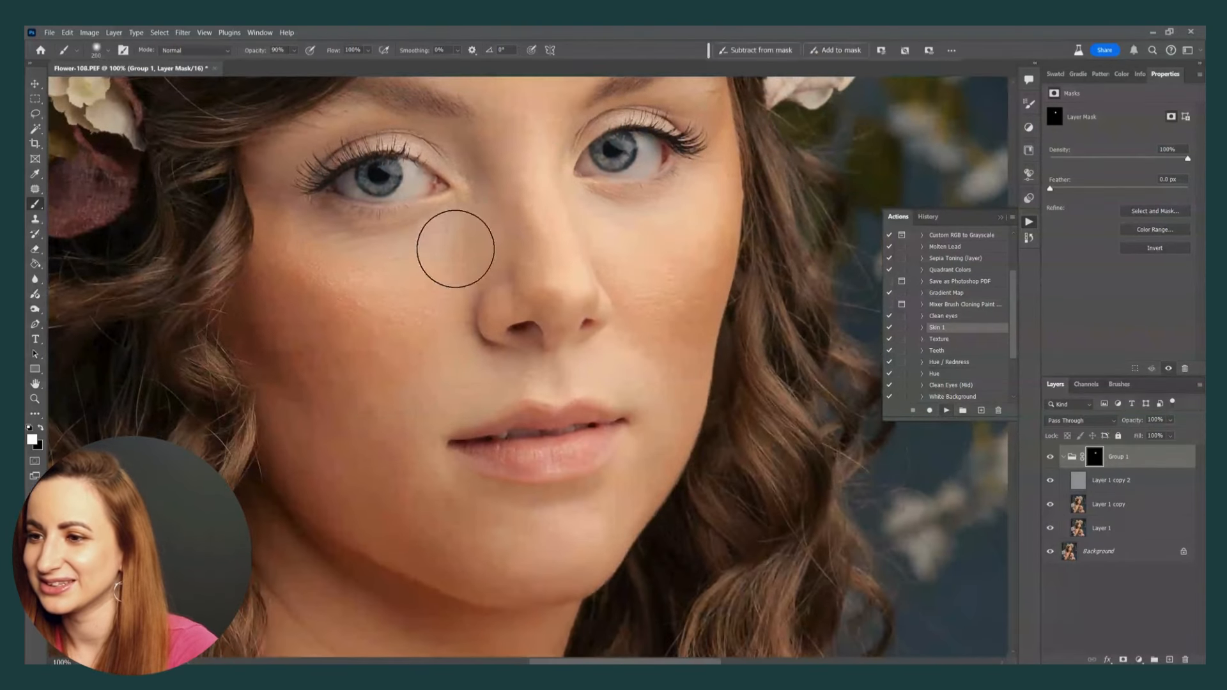
mouse_move(391, 337)
mouse_down()
mouse_move(380, 393)
mouse_move(312, 389)
mouse_move(383, 371)
mouse_move(406, 422)
mouse_move(399, 448)
mouse_move(463, 524)
mouse_move(575, 532)
mouse_up()
key(bracketleft)
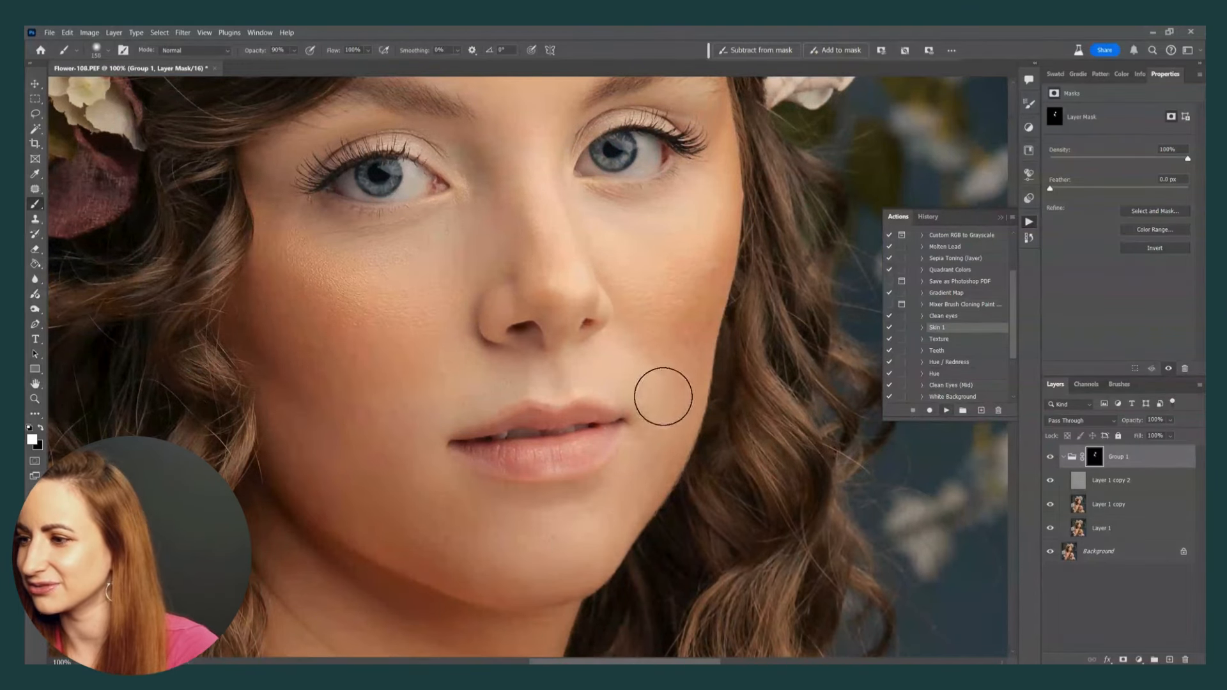
key(0)
mouse_move(590, 213)
mouse_down()
mouse_move(697, 251)
mouse_move(720, 217)
mouse_move(717, 235)
mouse_move(606, 288)
mouse_up()
Step: Paint the smoothing into the mask over the neck and chest with a size 200 brush
mouse_move(479, 482)
mouse_down()
mouse_move(520, 170)
mouse_move(533, 164)
mouse_up()
key(bracketright)
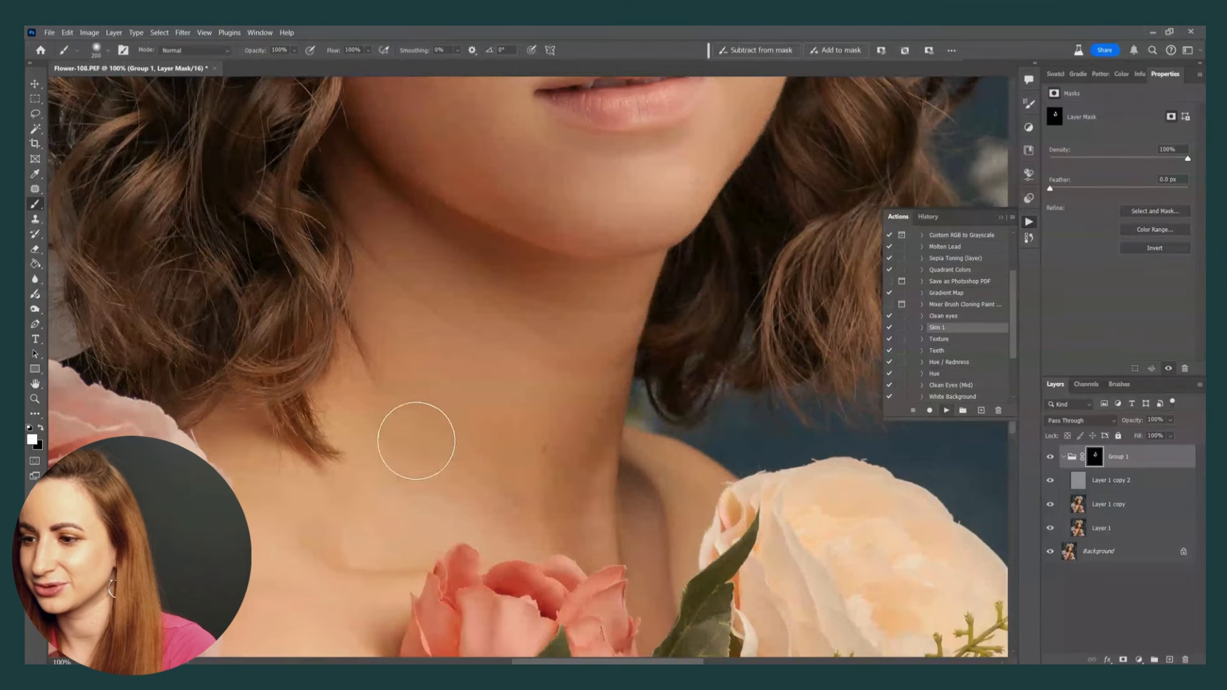
drag(320, 506, 392, 295)
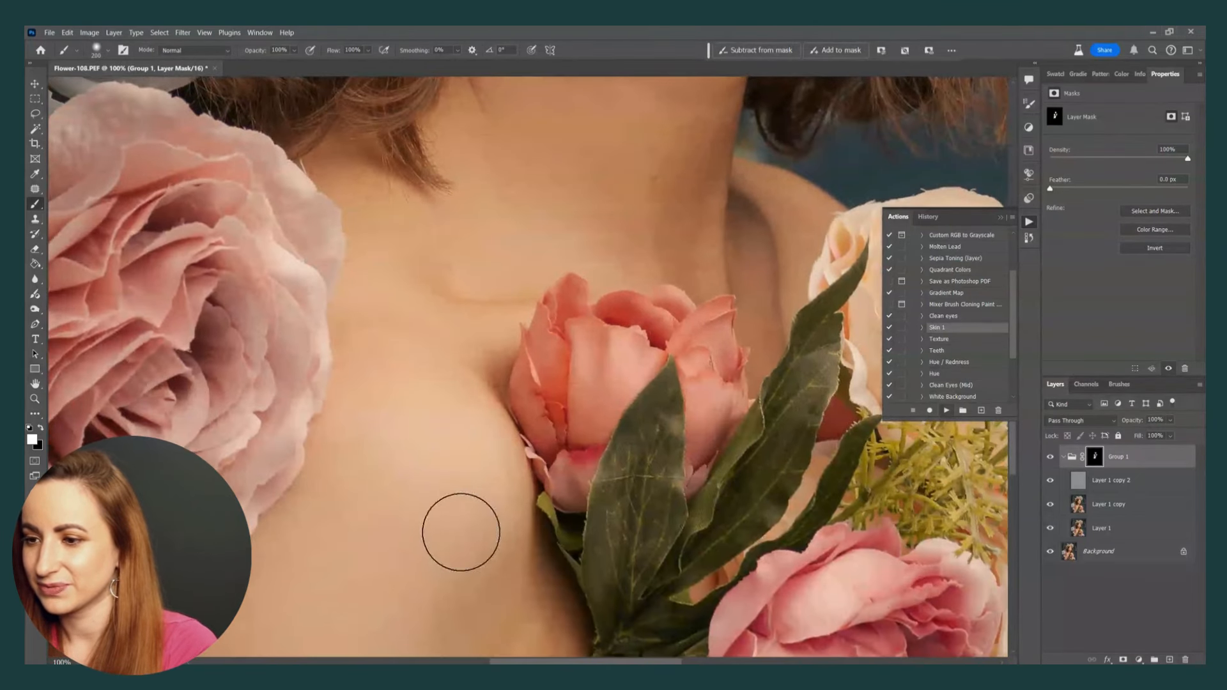
drag(461, 531, 446, 252)
Step: Reveal the smoothing over the shoulder and upper arm, enlarging the mask brush to 400
key(bracketright)
drag(458, 328, 496, 297)
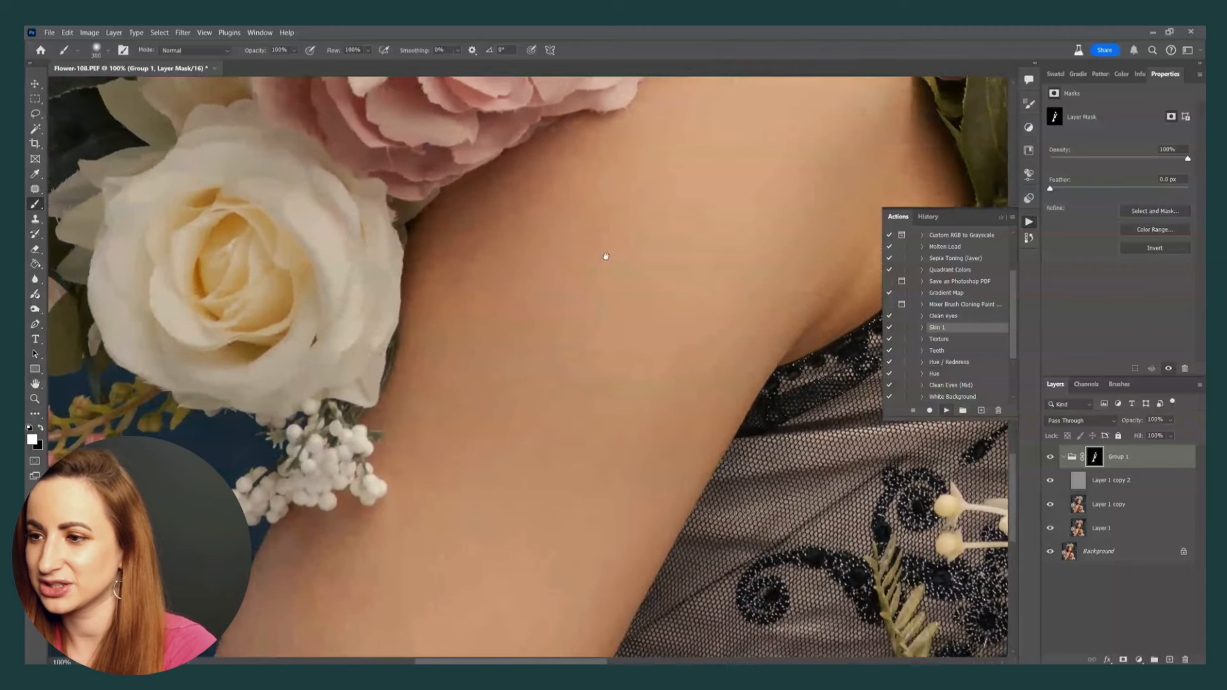
key(bracketright)
drag(523, 509, 584, 269)
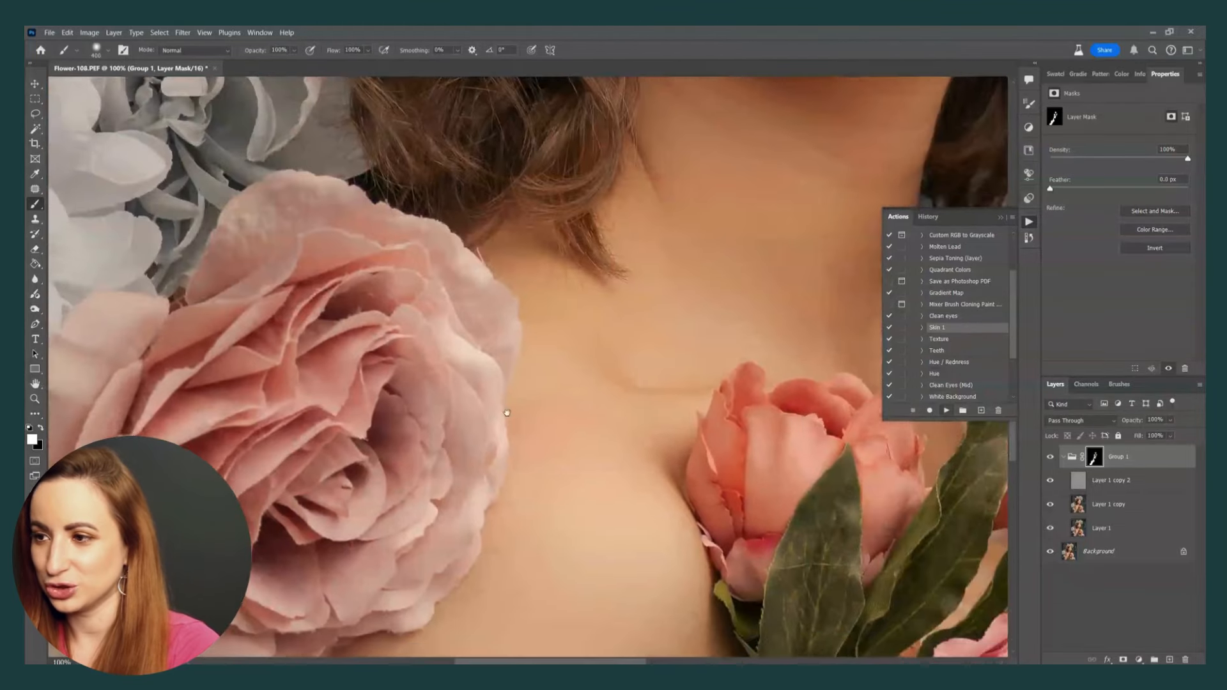
drag(600, 135, 419, 409)
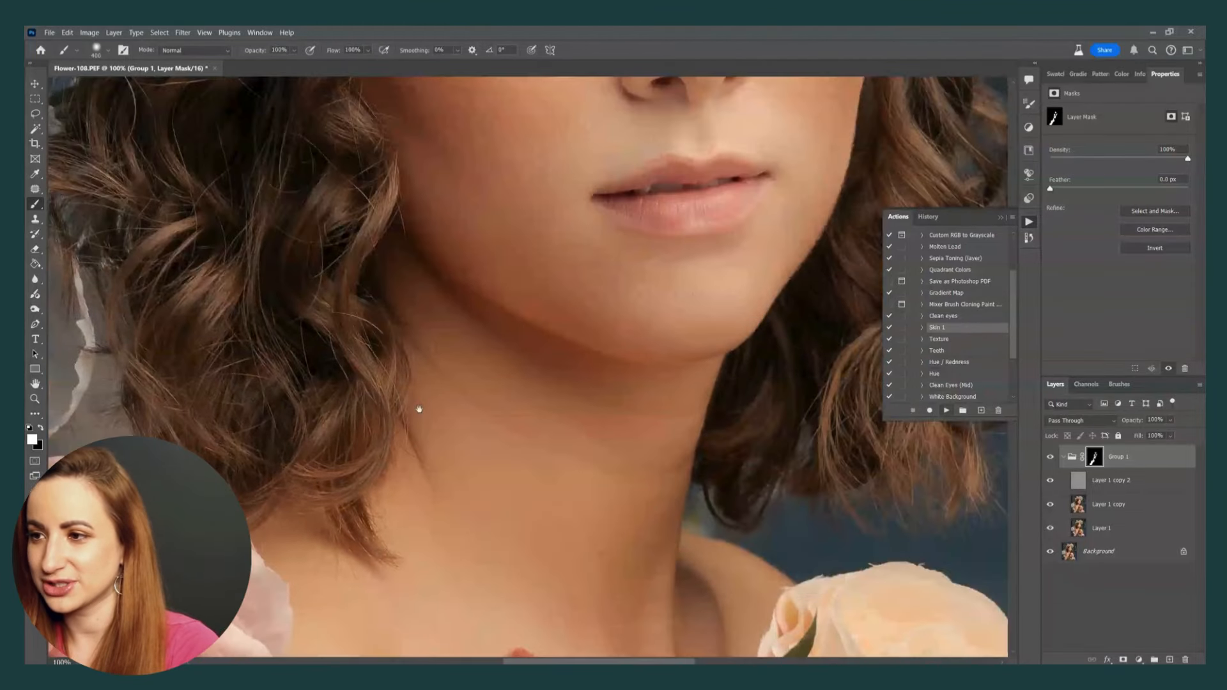
Step: Review the smoothed skin across the whole portrait and close up on the face, checking Group 1's layers
key(ctrl+0)
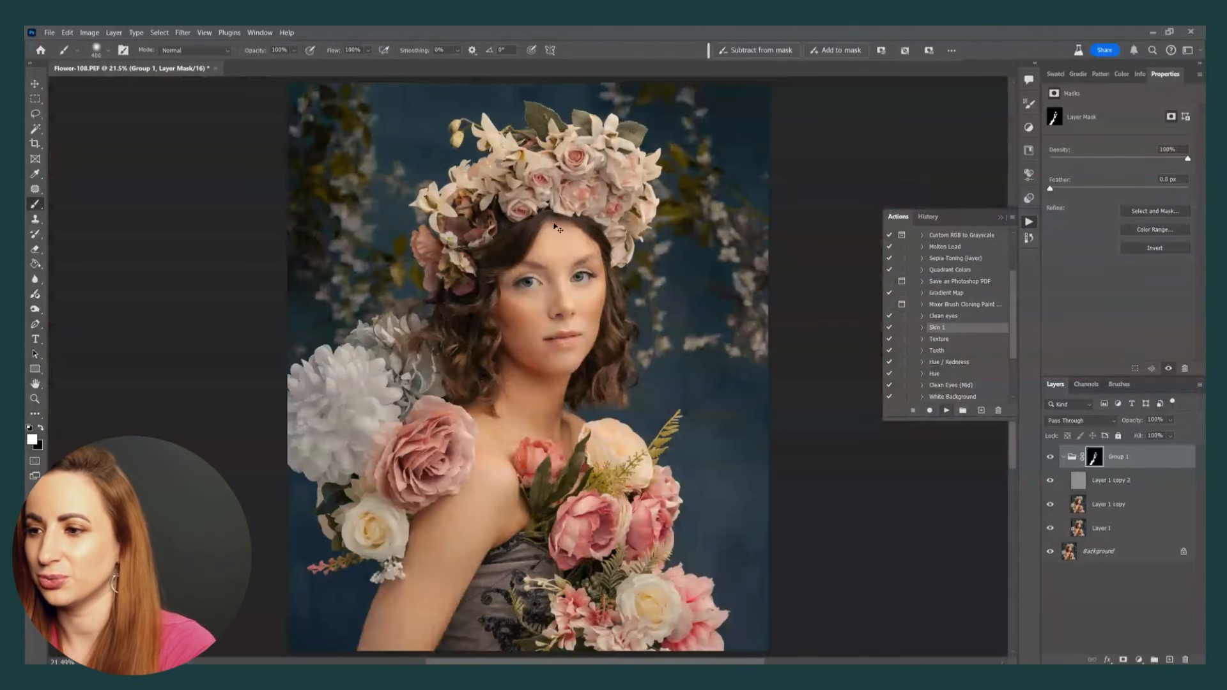
key(ctrl+plus)
key(ctrl+plus)
key(ctrl+plus)
key(ctrl+plus)
drag(556, 264, 555, 364)
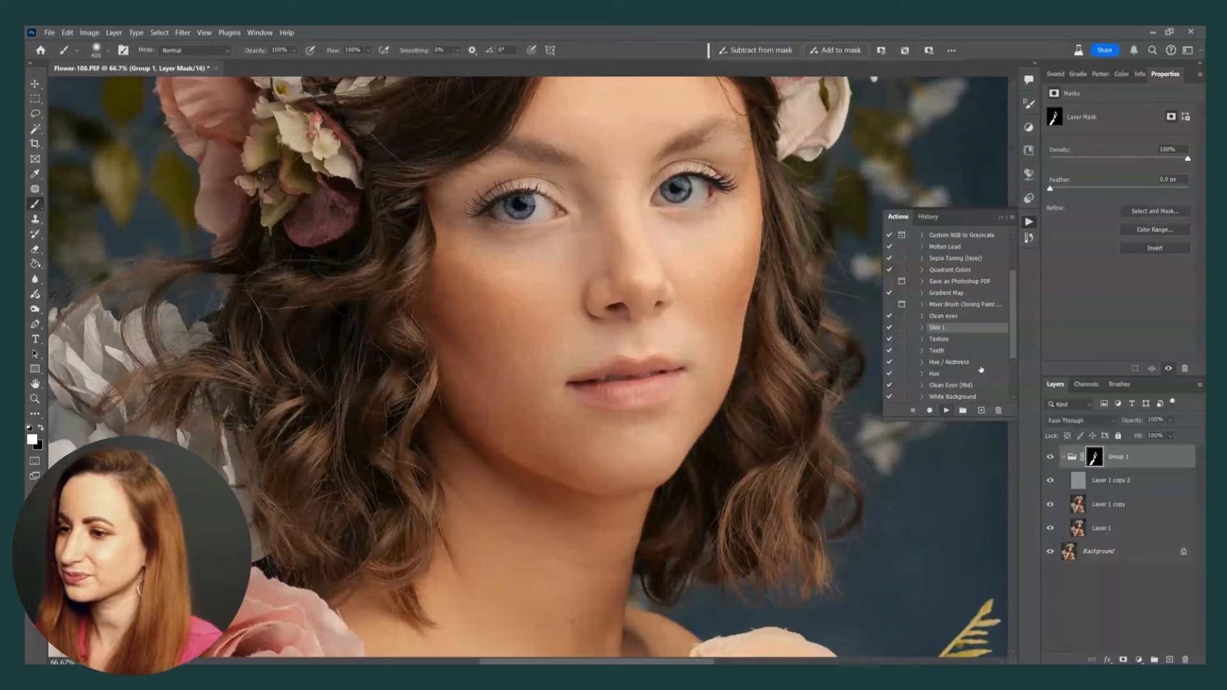
click(1063, 457)
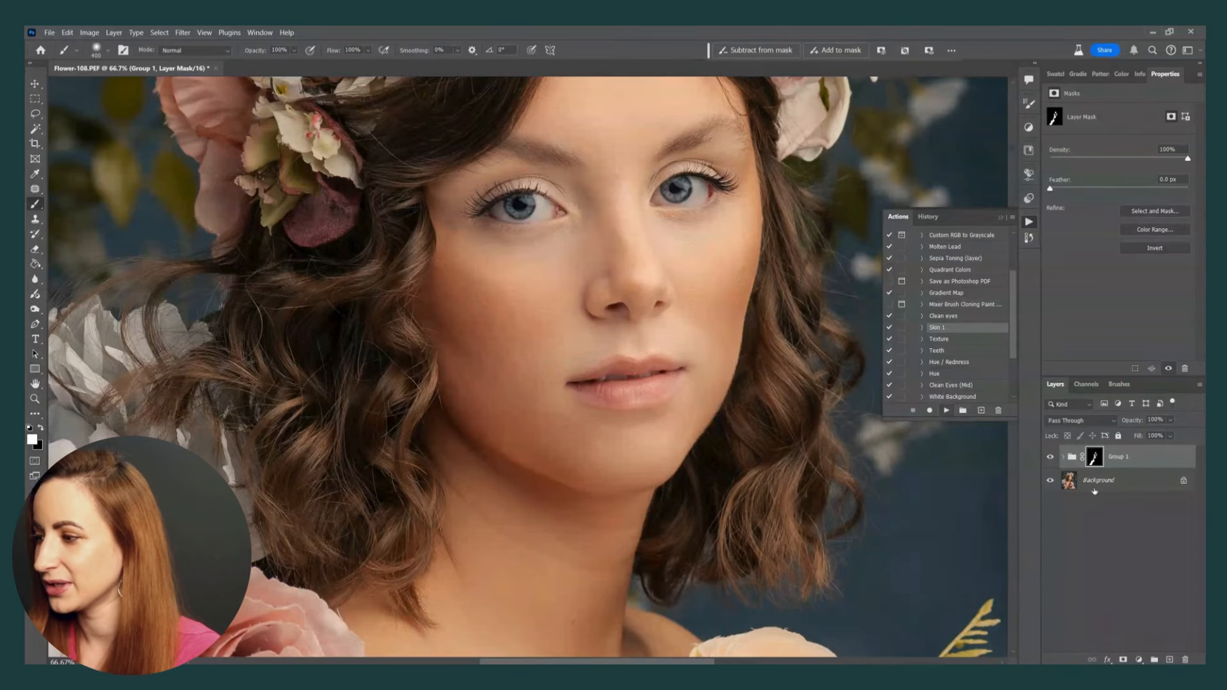
click(1063, 456)
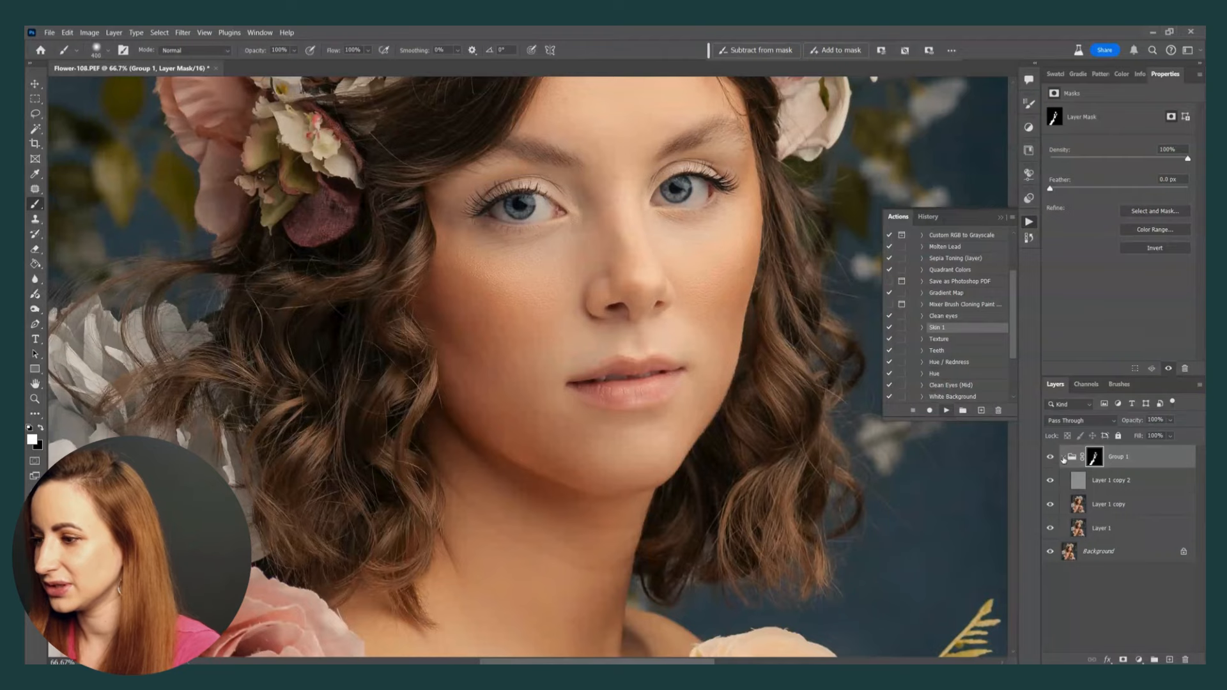
click(1063, 456)
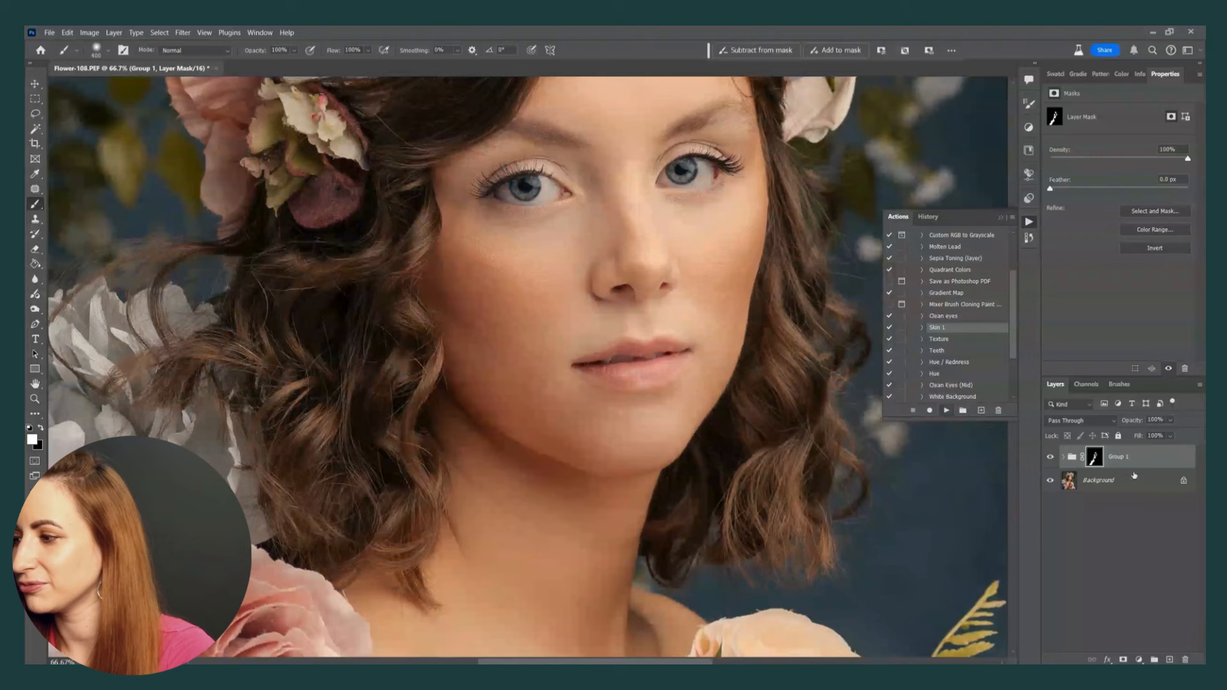
Step: Select the Background layer and patch the crease across the neck below the jaw with the Patch tool
click(1134, 475)
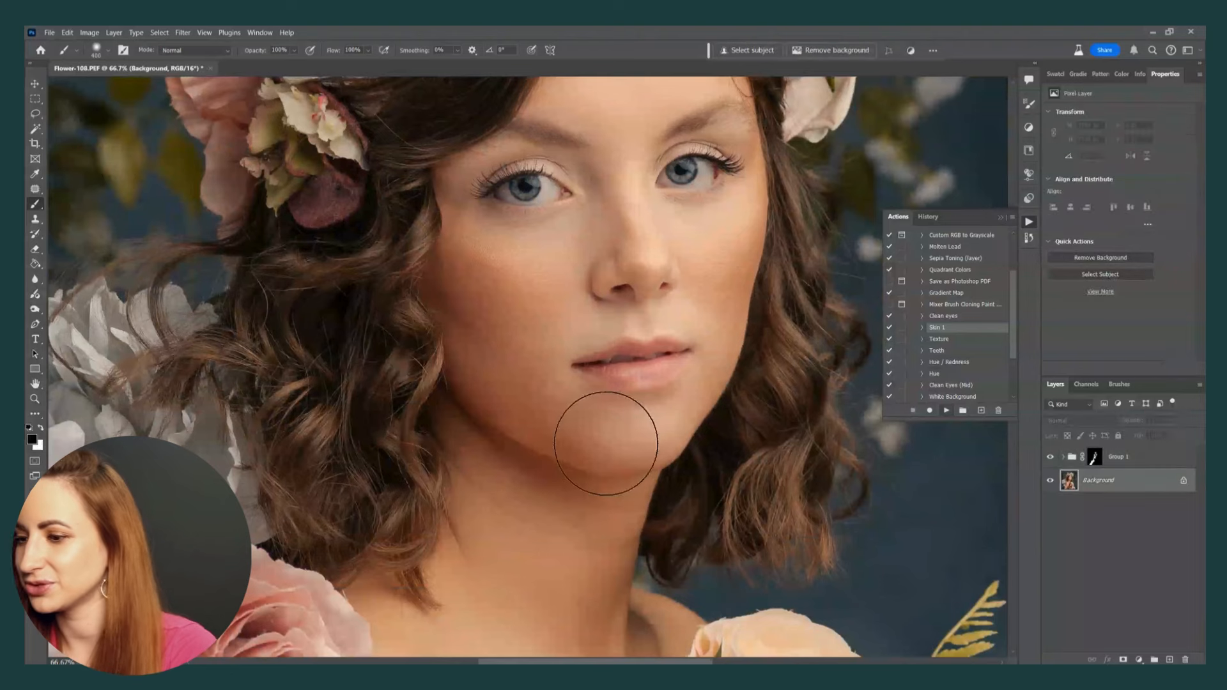
key(h)
drag(540, 495, 516, 519)
key(j)
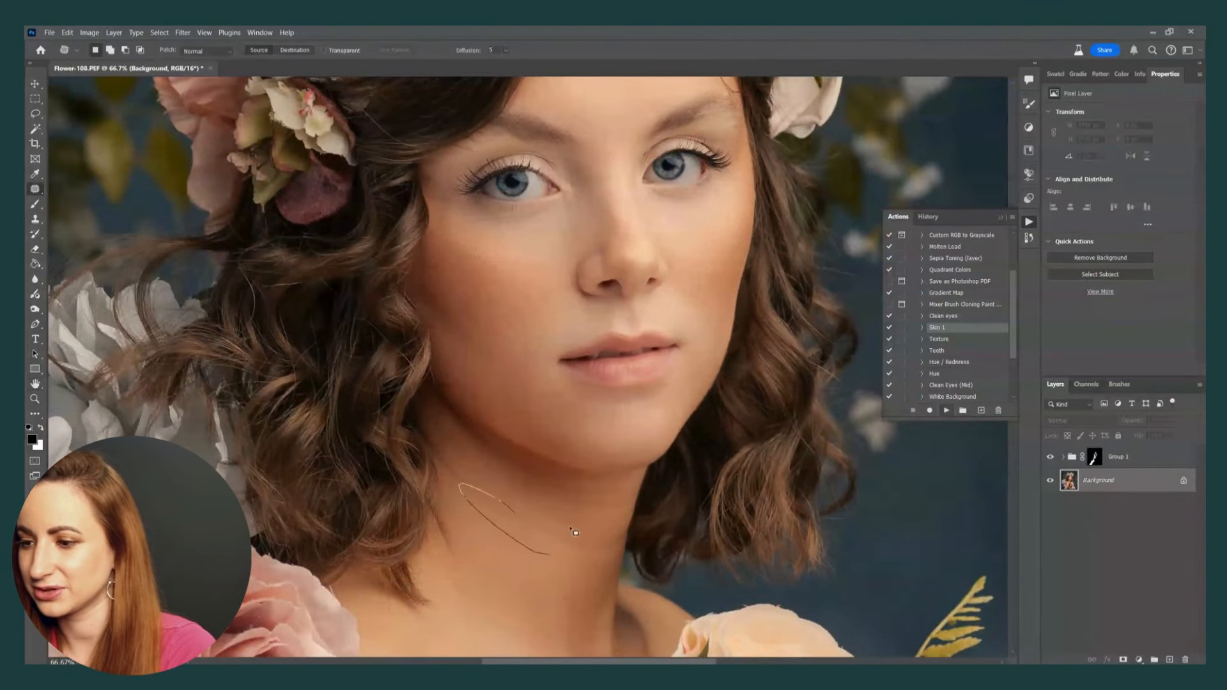
Step: Toggle Group 1's visibility to compare the skin with and without smoothing, and collapse the group
click(1062, 456)
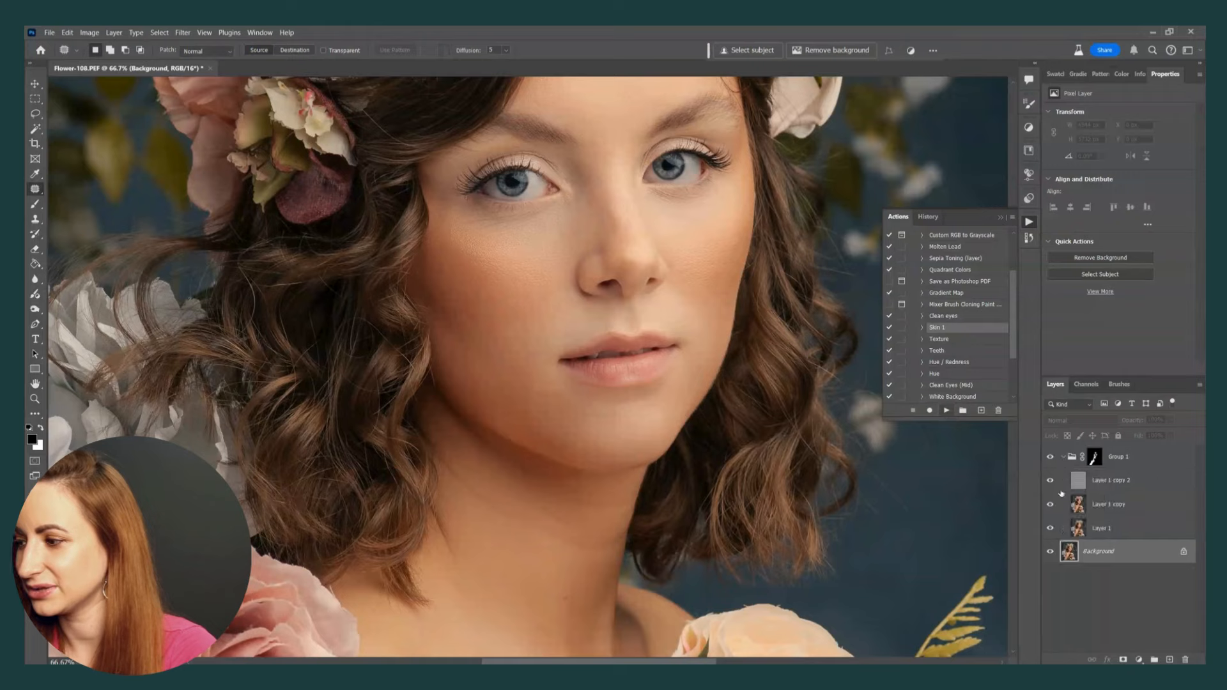
click(1050, 457)
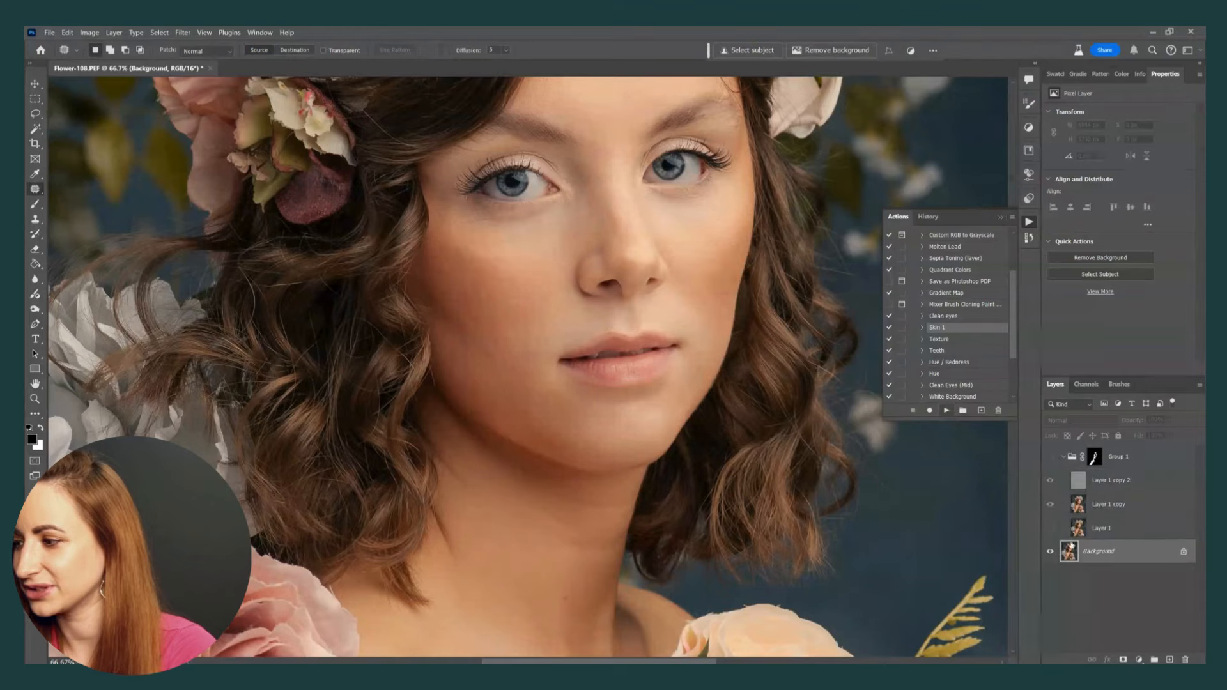
click(1050, 458)
click(1062, 457)
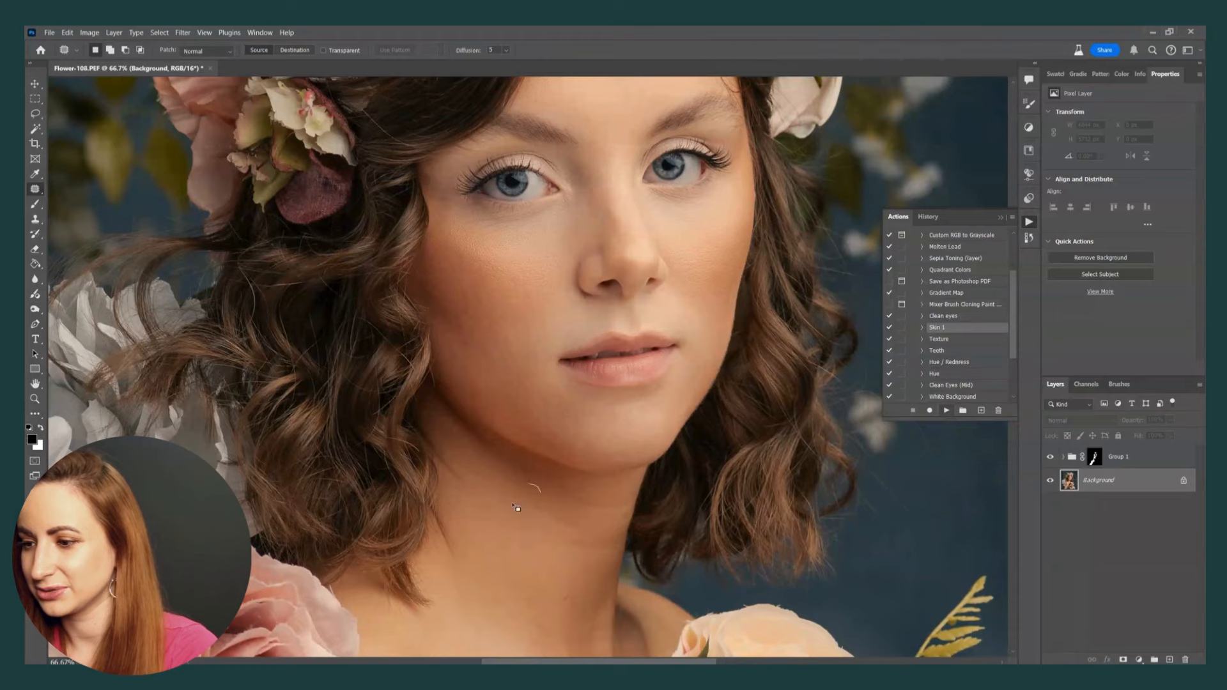
Step: Patch the remaining crease marks on the neck below the jaw on the Background layer and deselect
drag(512, 505, 542, 494)
drag(544, 505, 577, 540)
key(ctrl+d)
mouse_move(581, 491)
mouse_down()
mouse_move(529, 511)
mouse_move(578, 495)
mouse_up()
drag(554, 504, 586, 539)
key(ctrl+d)
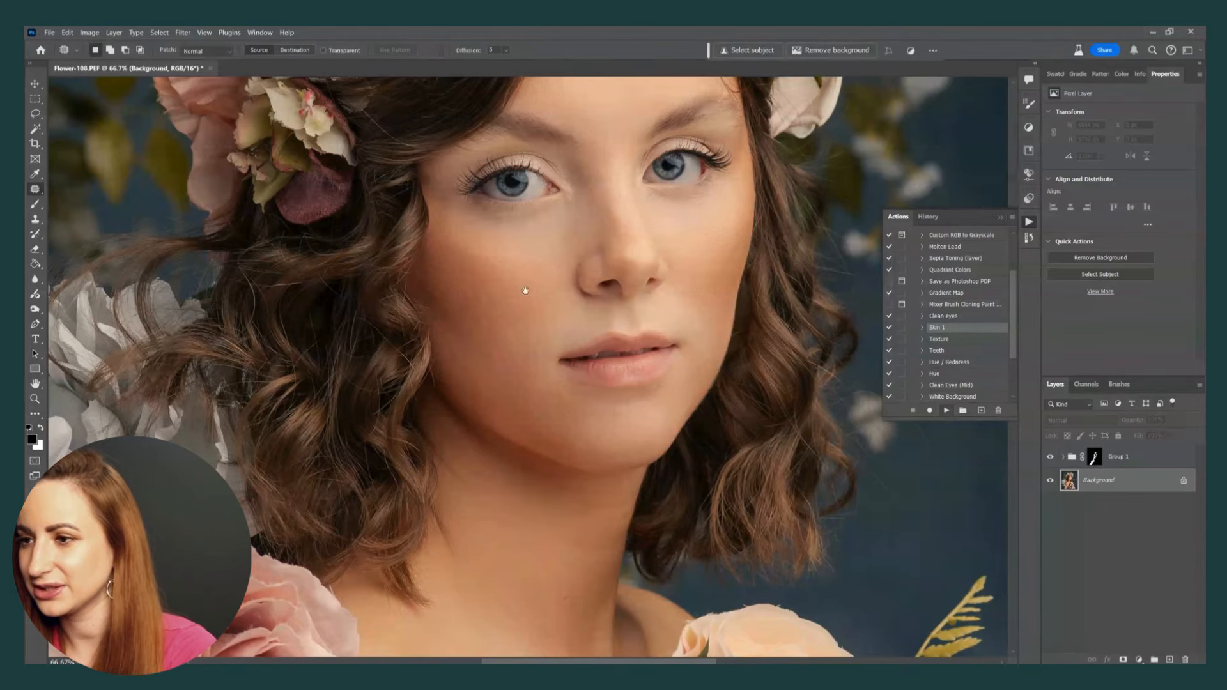
Step: Create a Soft Light layer named Contour above Group 1, filled with 50% gray neutral color
drag(525, 291, 527, 377)
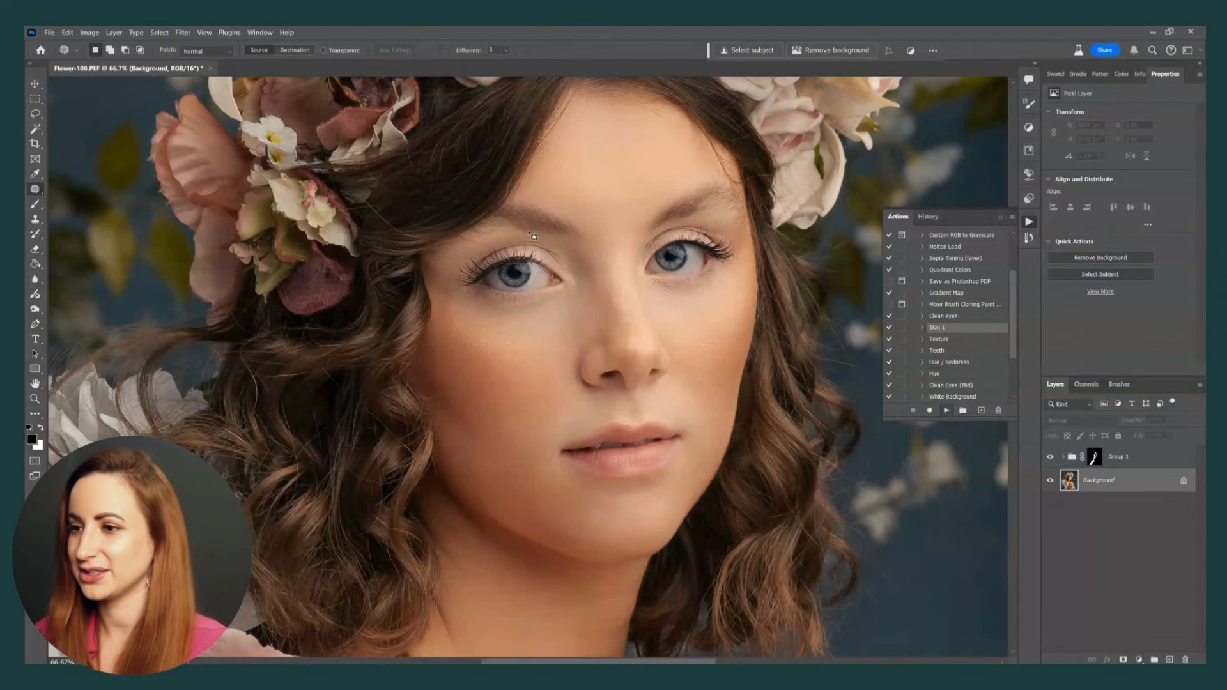
click(1115, 458)
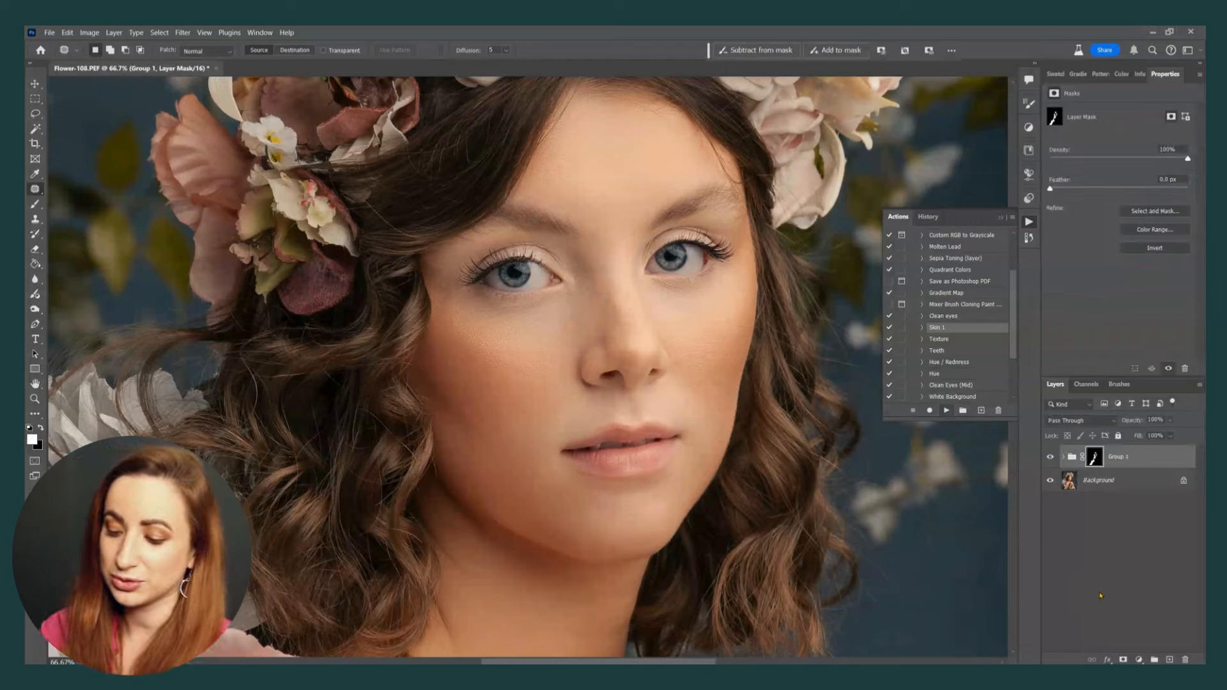
key(ctrl+shift+n)
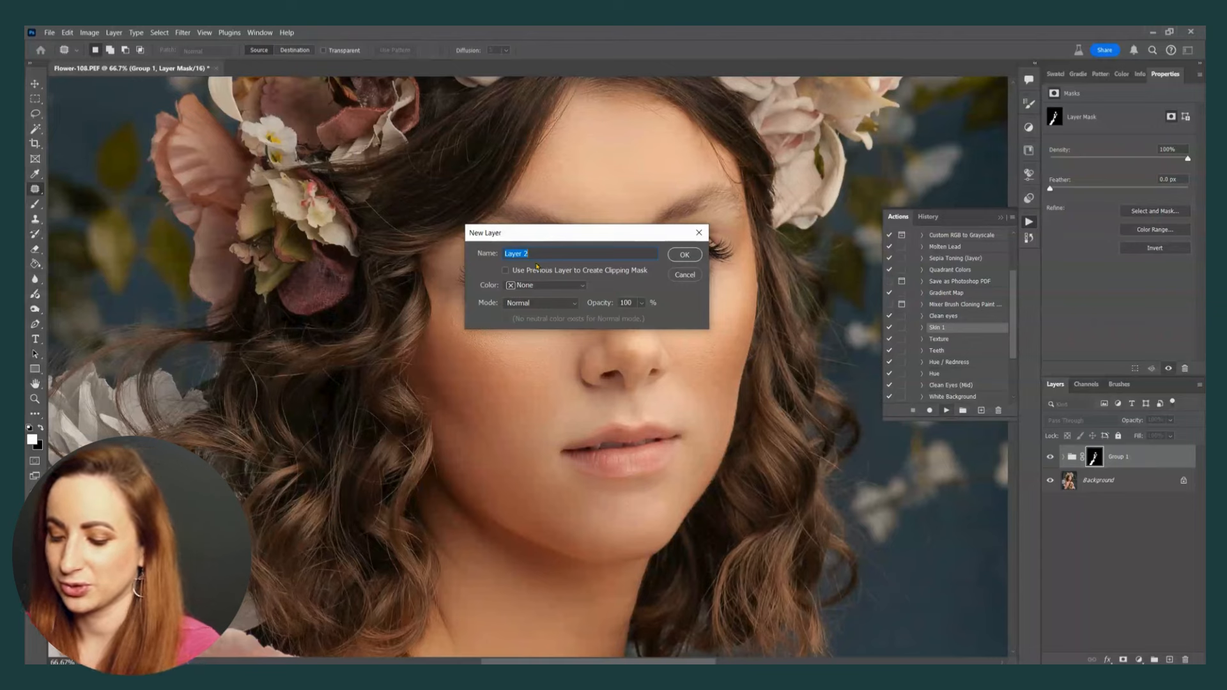
text(Contour)
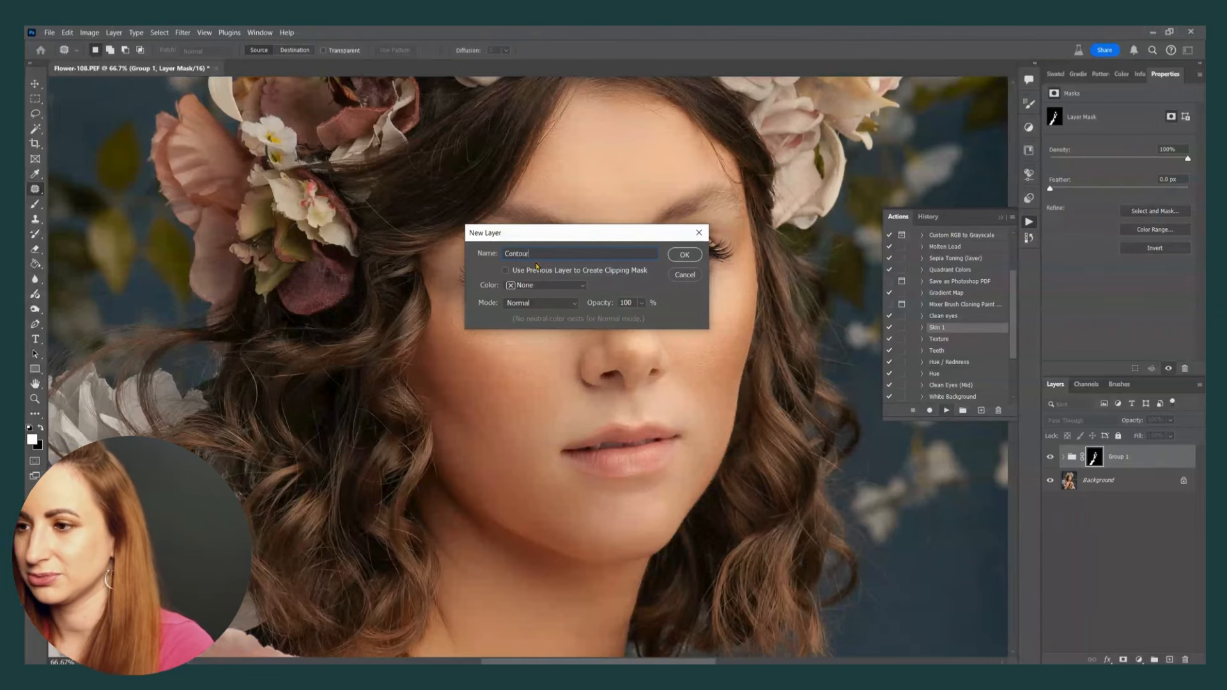
click(540, 303)
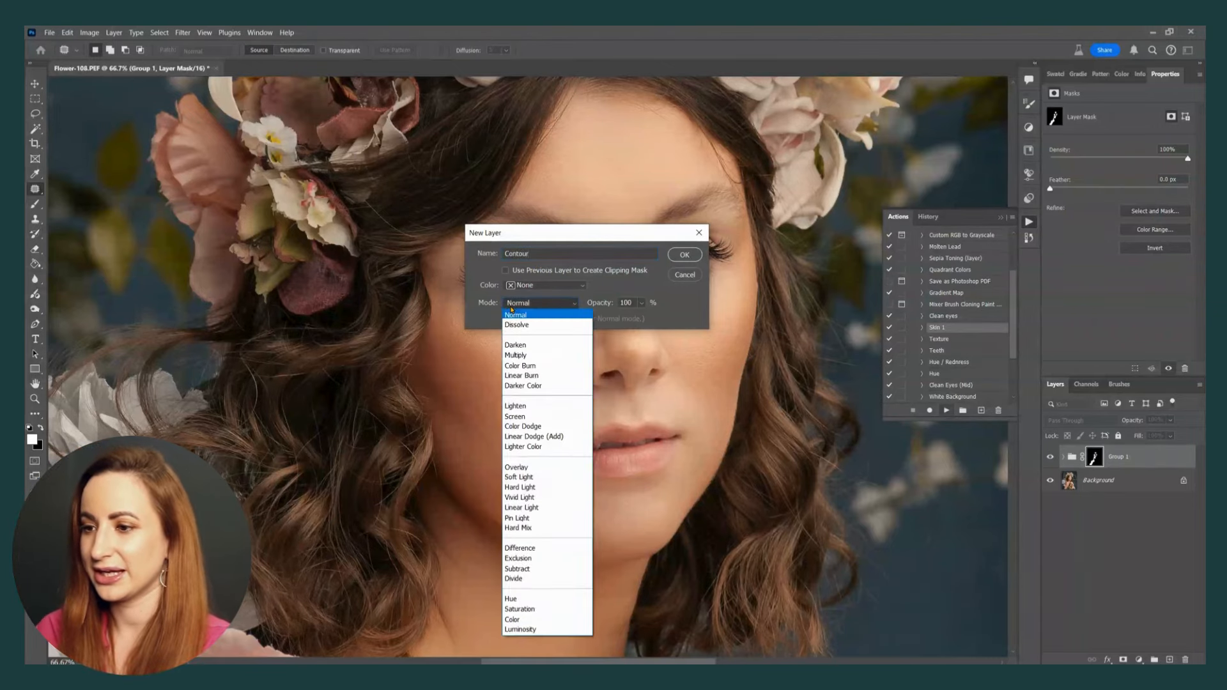
click(531, 478)
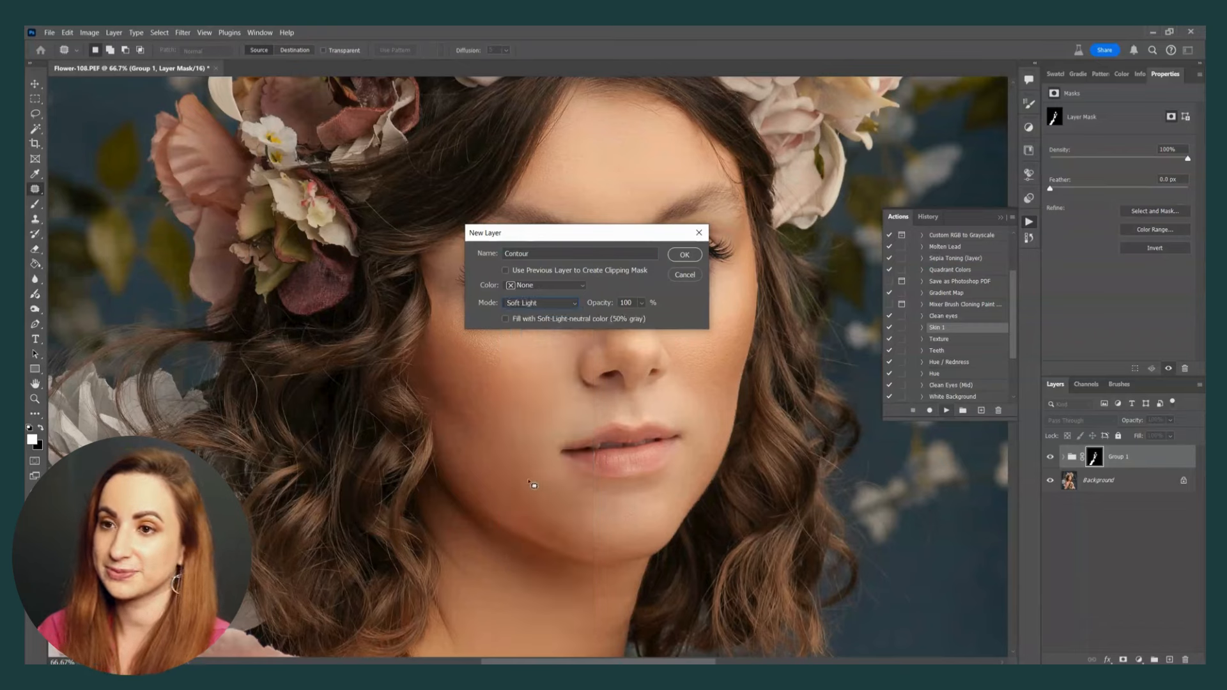
click(684, 254)
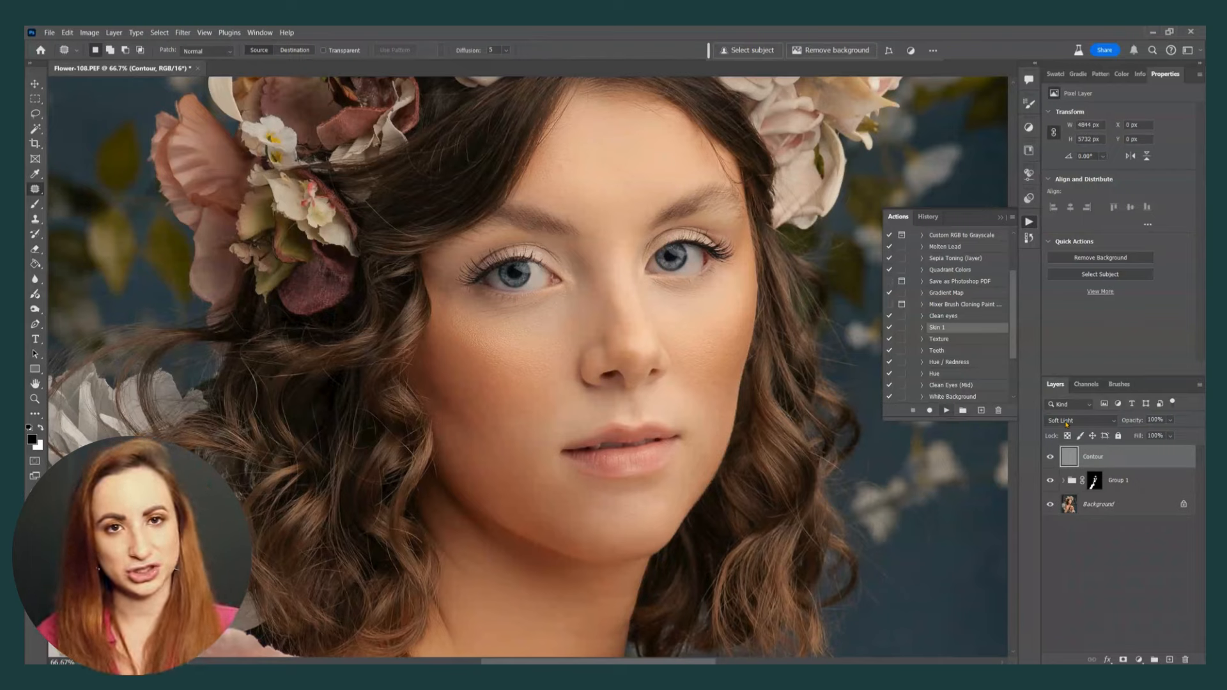
Step: Dodge the highlights on the forehead, chin and under-eye area of the Contour layer, reducing the brush size for smaller areas
key(o)
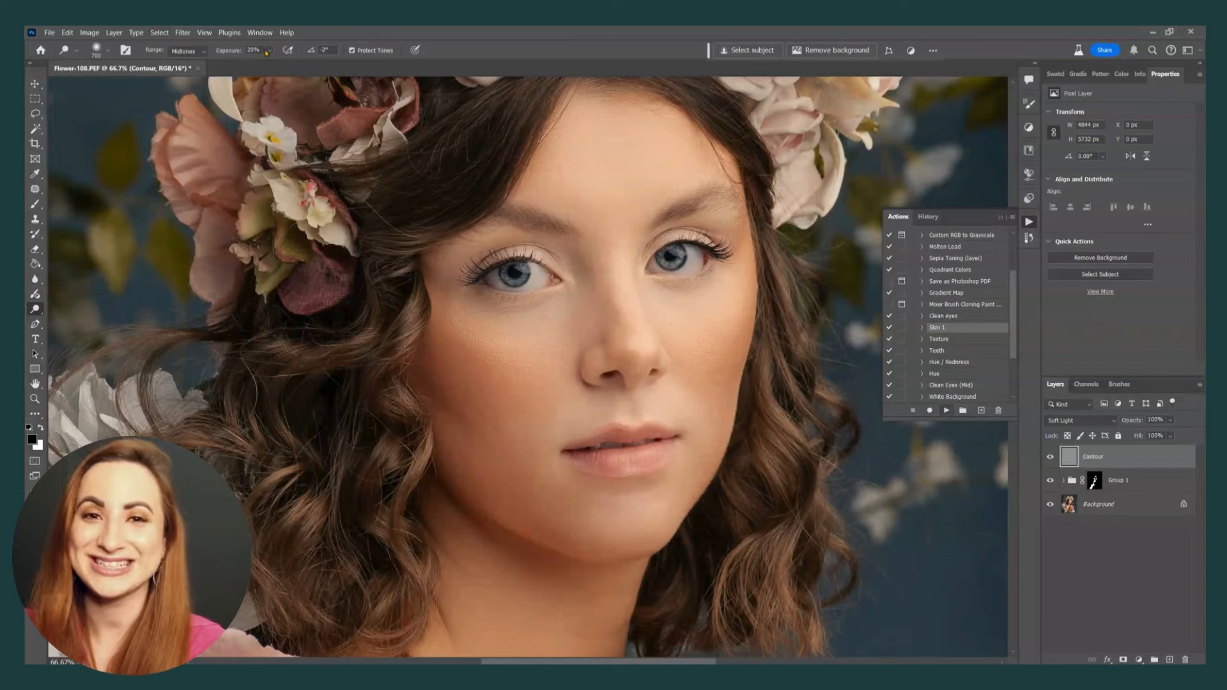
key(bracketleft)
key(bracketleft)
key(bracketleft)
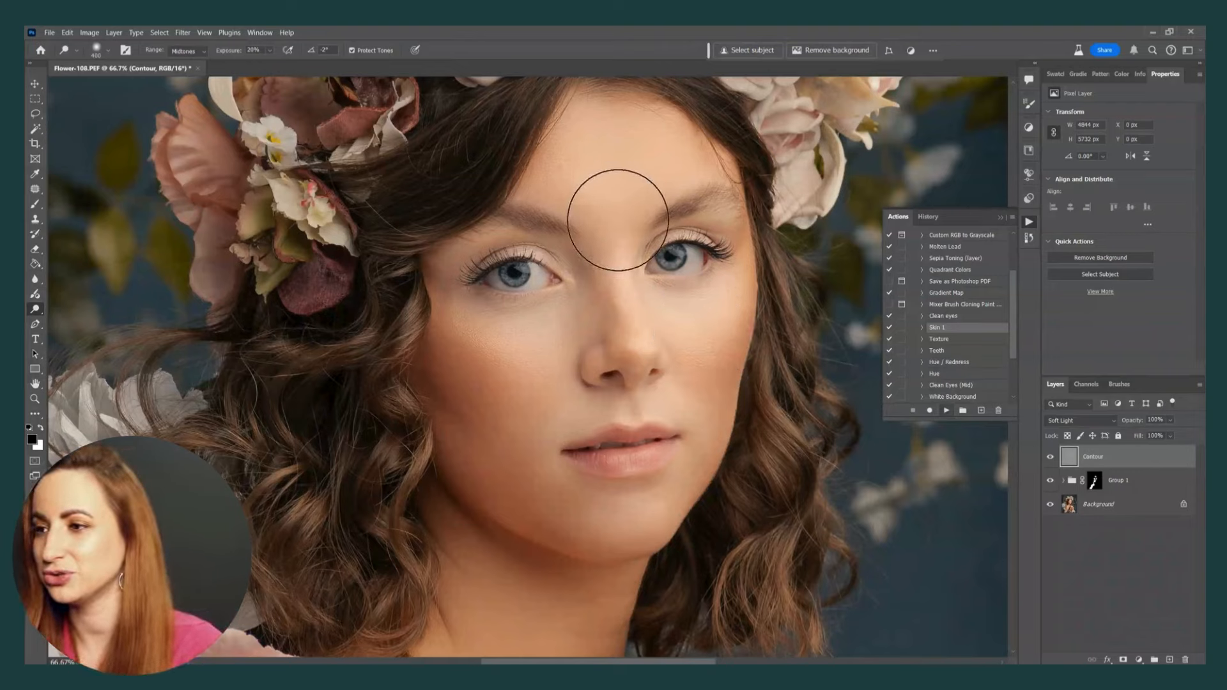
key(bracketleft)
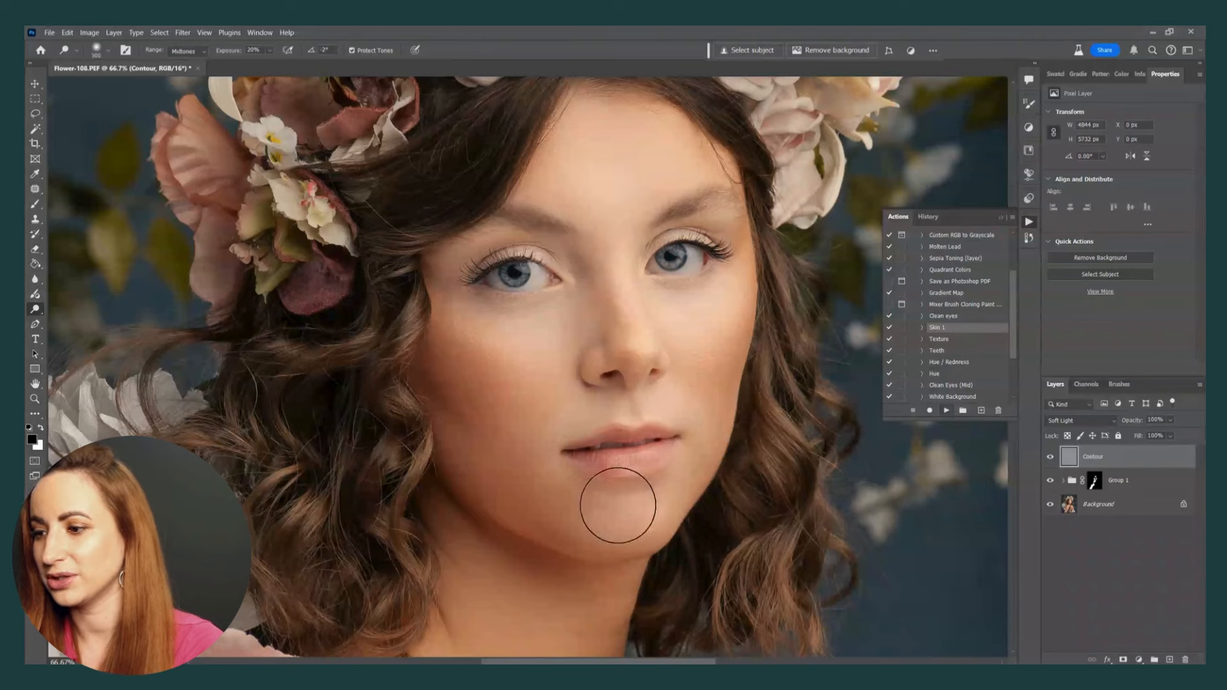
key(bracketleft)
key(bracketleft)
key(bracketleft)
key(bracketleft)
key(bracketleft)
key(bracketleft)
key(bracketleft)
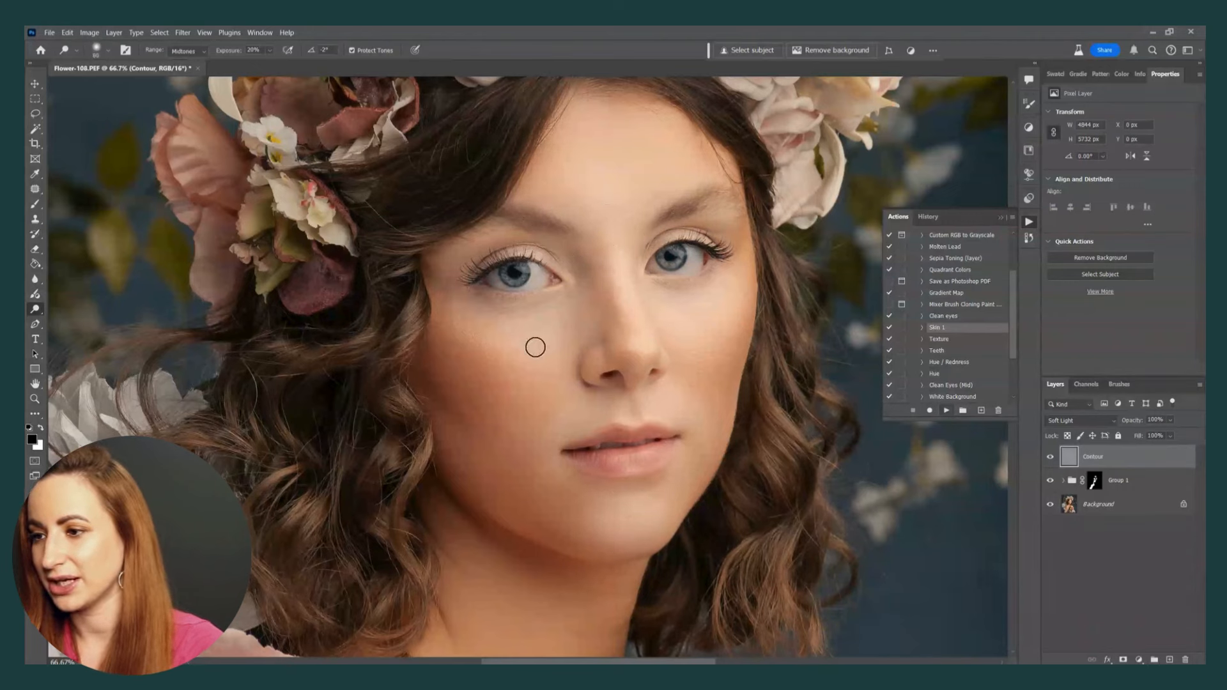
Step: Burn shadows into the hollow of the near cheek and beneath the jaw, adapting the brush size to each area
key(shift+o)
key(bracketleft)
key(bracketleft)
key(bracketleft)
key(bracketleft)
key(bracketleft)
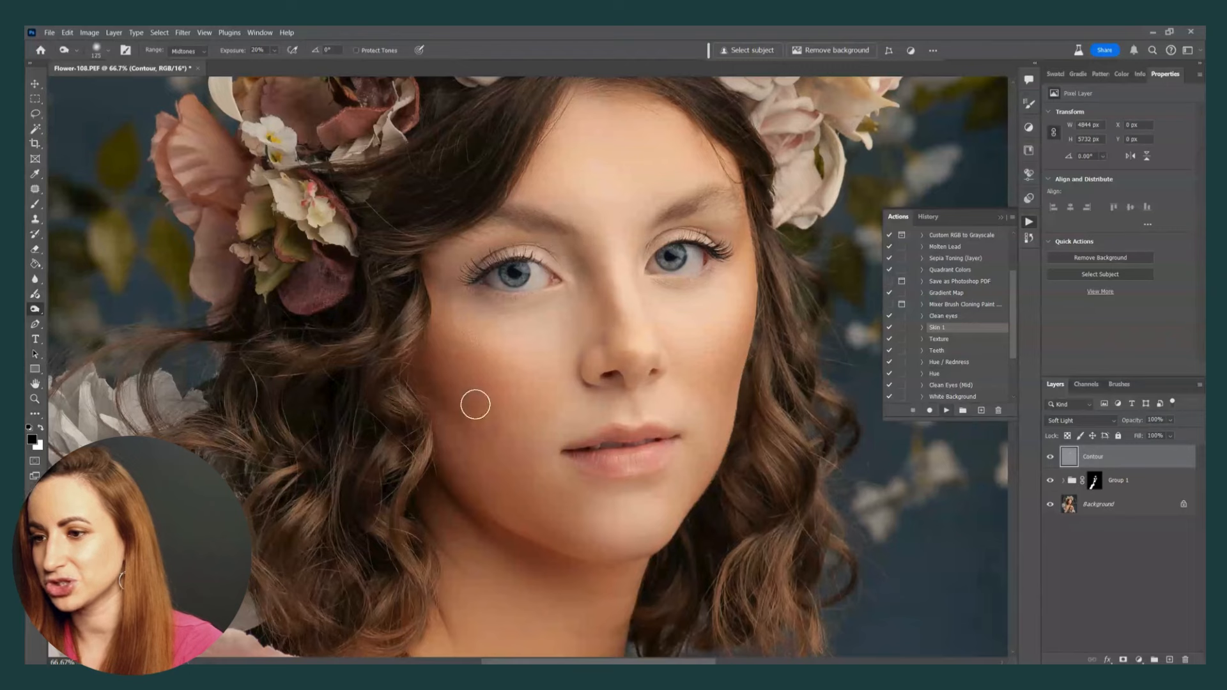
key(bracketright)
key(bracketright)
key(bracketright)
key(bracketright)
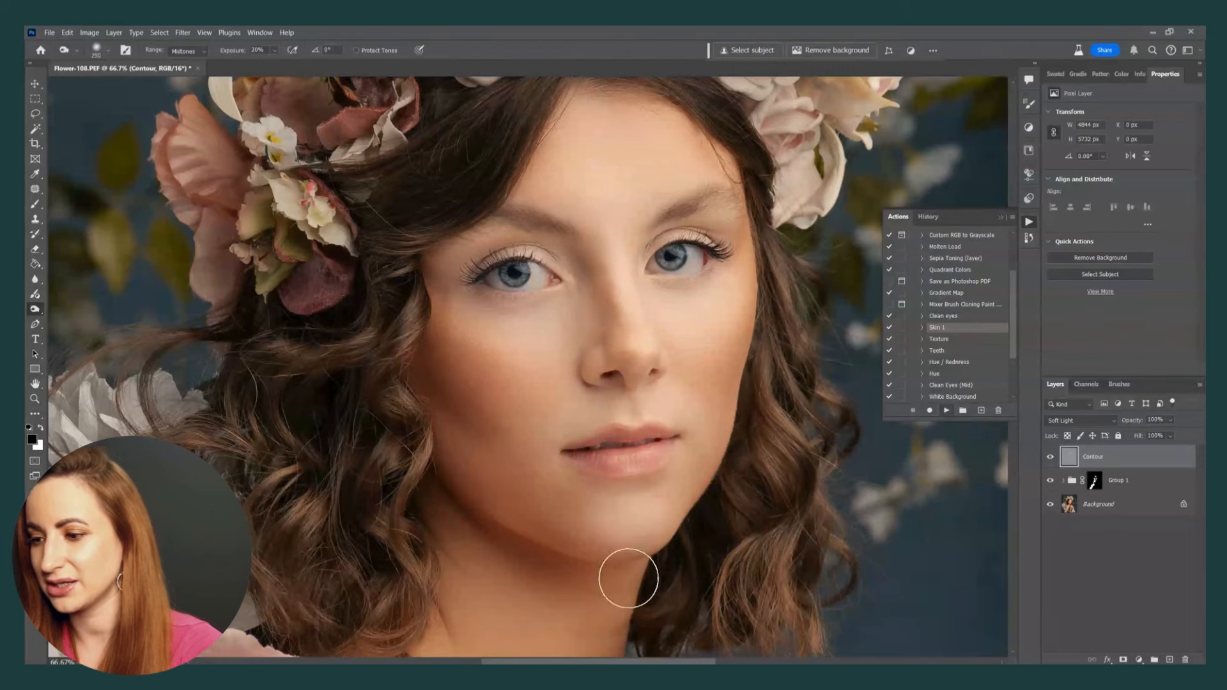
Step: Burn the shadow under the lower lip, the edge of the far cheek and the area around the near brow
key(bracketleft)
key(bracketleft)
key(bracketleft)
key(bracketleft)
key(bracketleft)
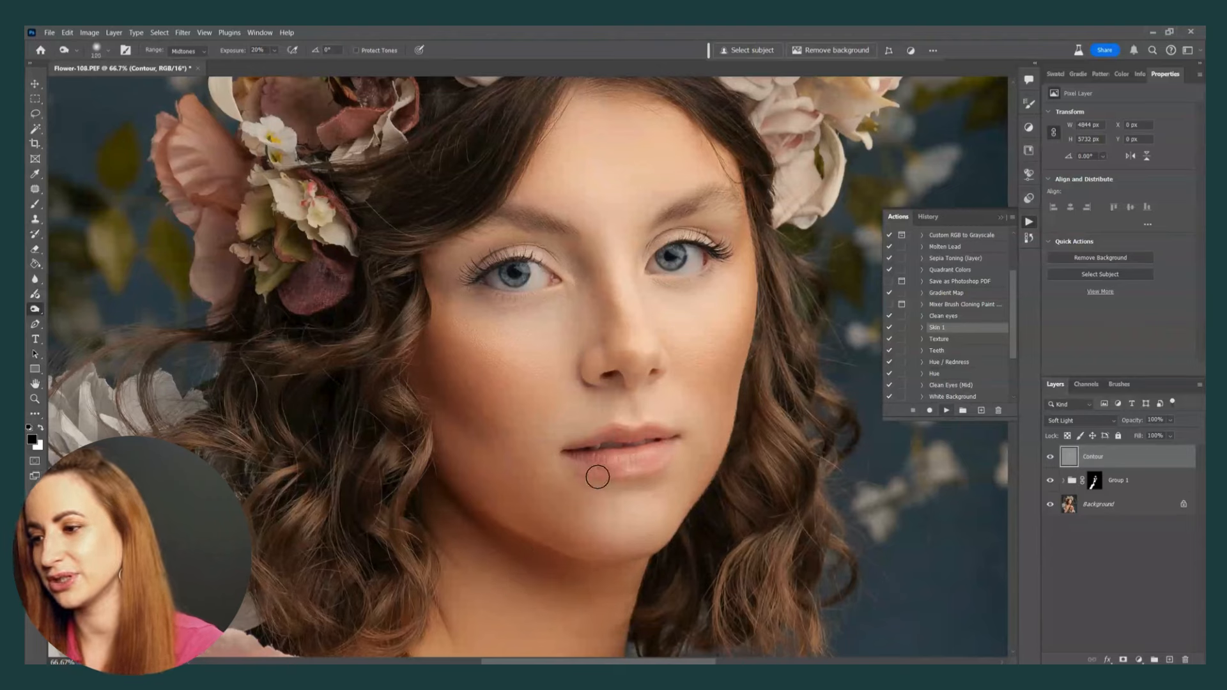
key(bracketright)
key(bracketright)
key(bracketright)
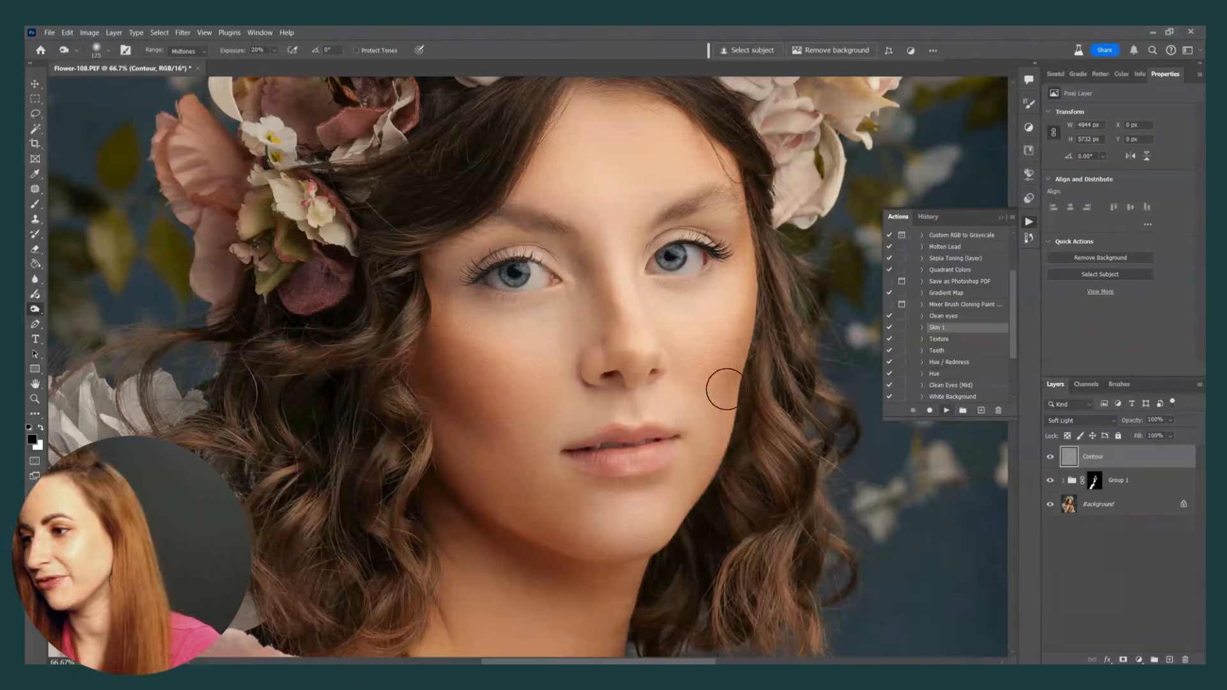
key(bracketleft)
key(bracketleft)
key(bracketleft)
key(bracketleft)
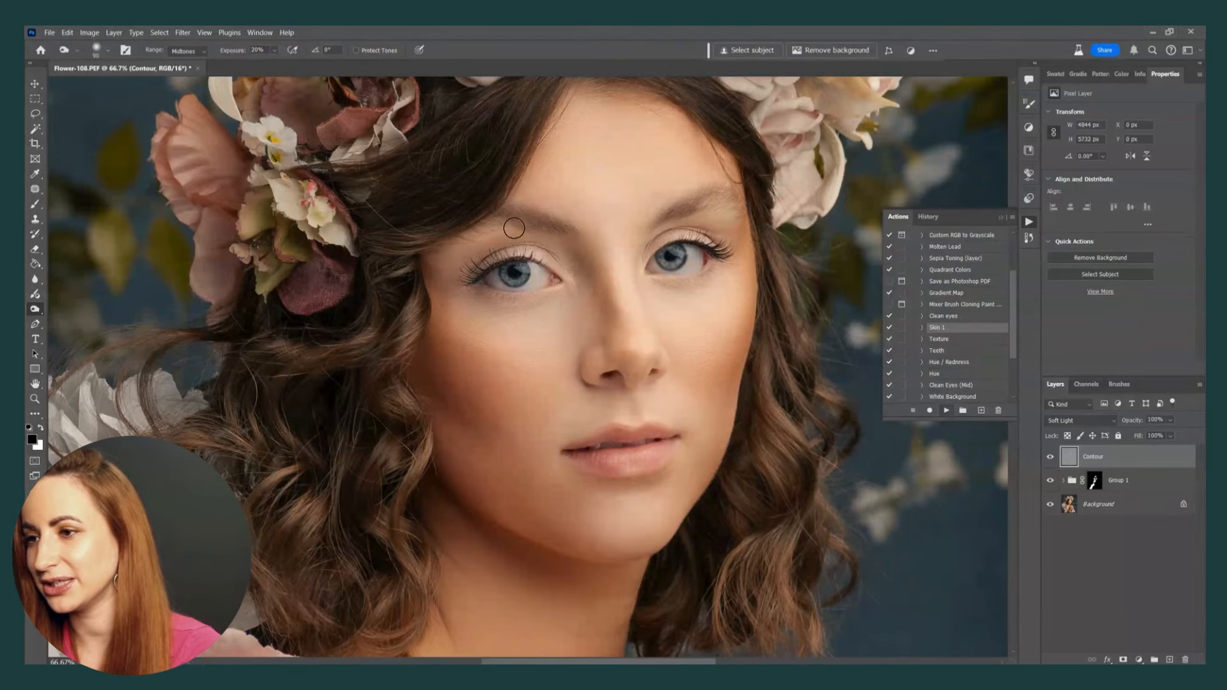
Step: Dodge the lips with a small brush and burn the shaded side of the nose bridge
key(shift+o)
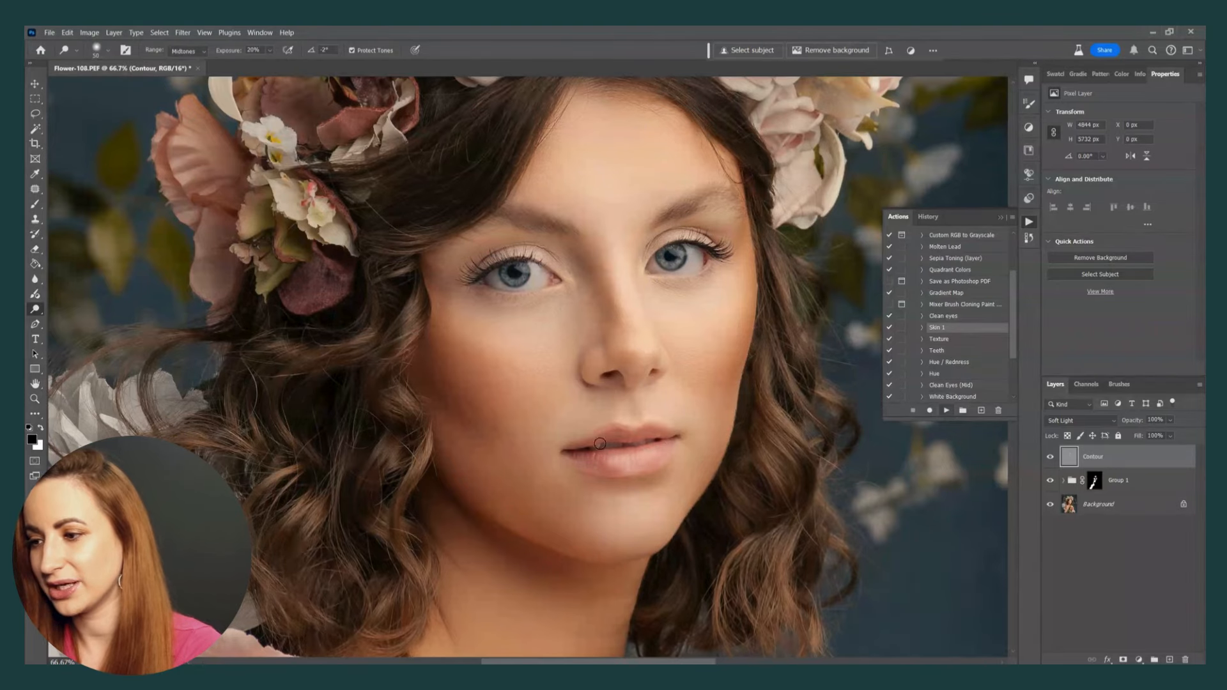
key(shift+o)
key(bracketleft)
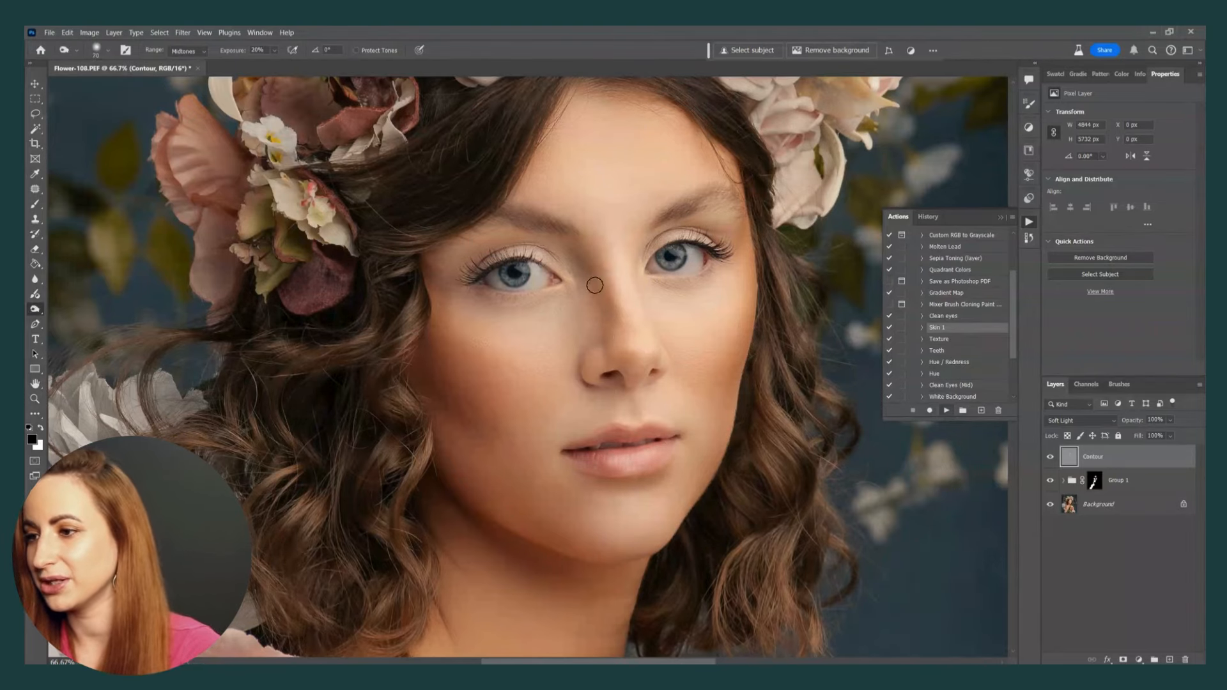
key(bracketright)
key(bracketright)
key(bracketright)
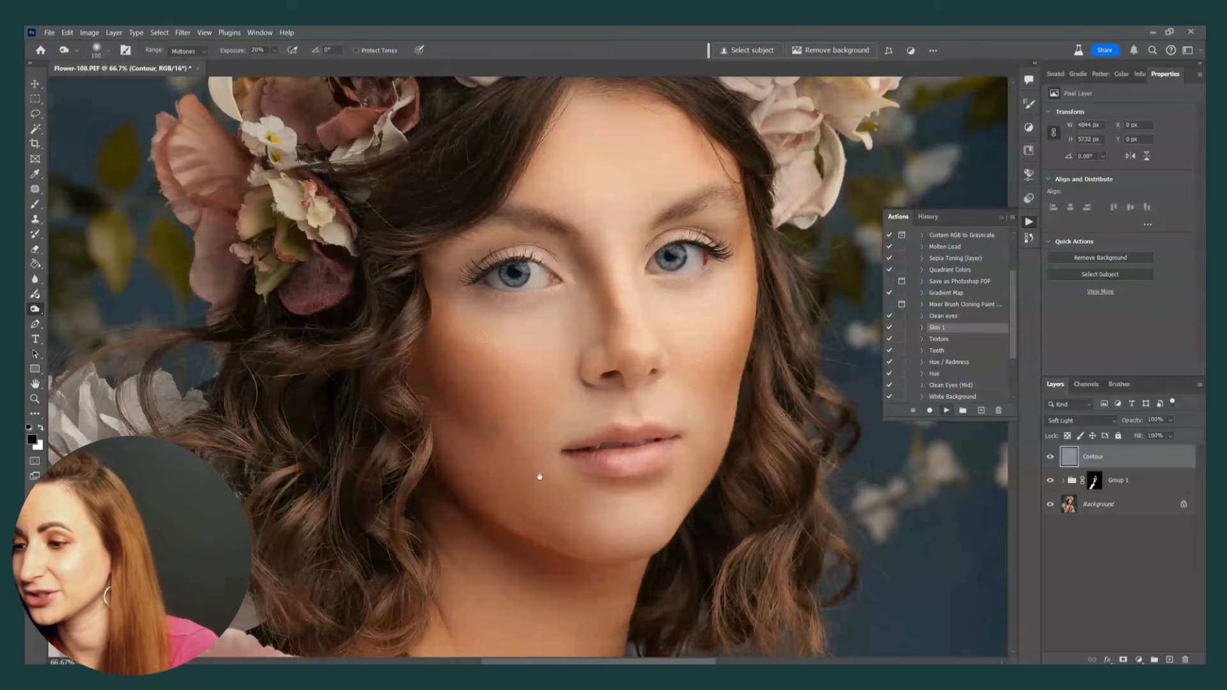
Step: Burn the shadow along the inner edge of the arm beside the dress using a brush enlarged to about 250
scroll(597, 471, down, 10)
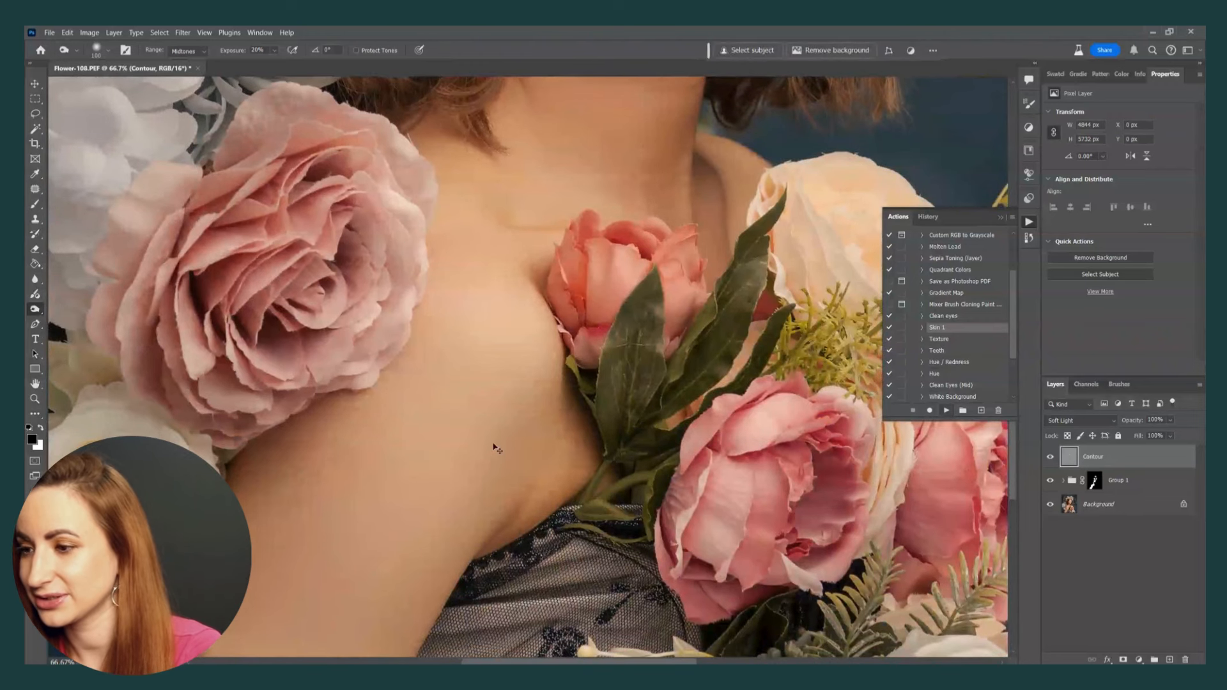
key(ctrl+minus)
drag(520, 438, 602, 353)
key(bracketright)
key(bracketright)
key(bracketright)
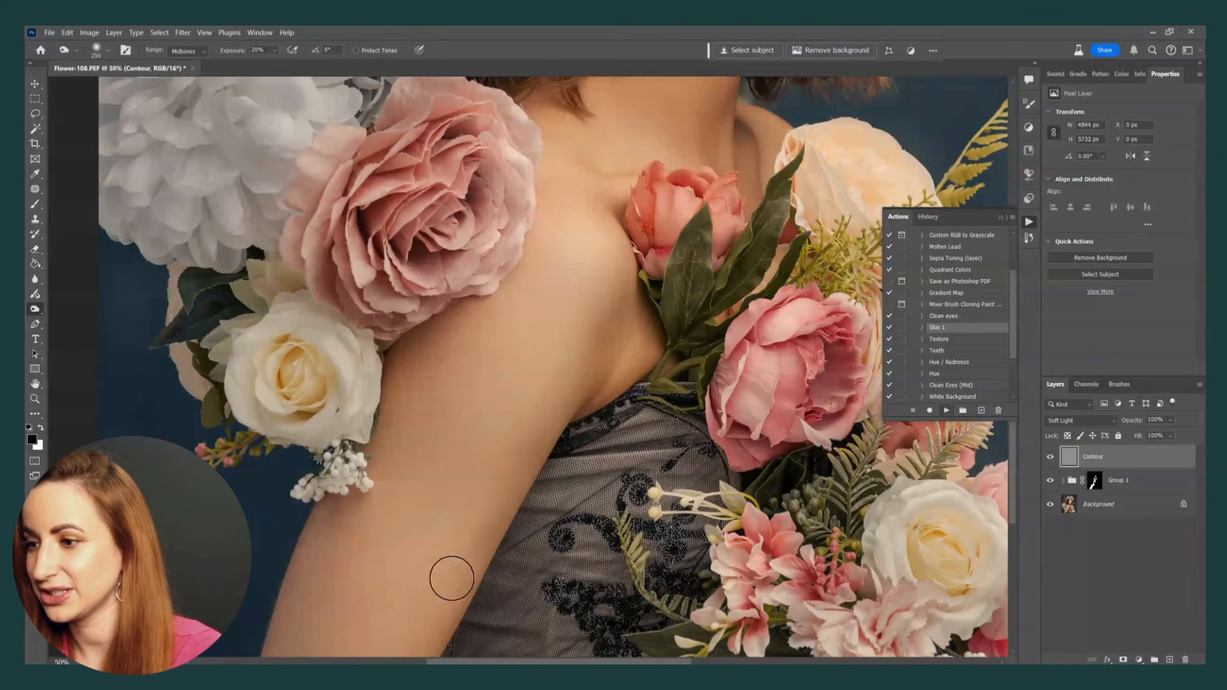
key(bracketright)
key(bracketright)
key(bracketright)
Step: Burn the outer edge of the arm and the skin between neck and shoulder with a larger brush
scroll(405, 397, down, 3)
scroll(405, 396, left, 2)
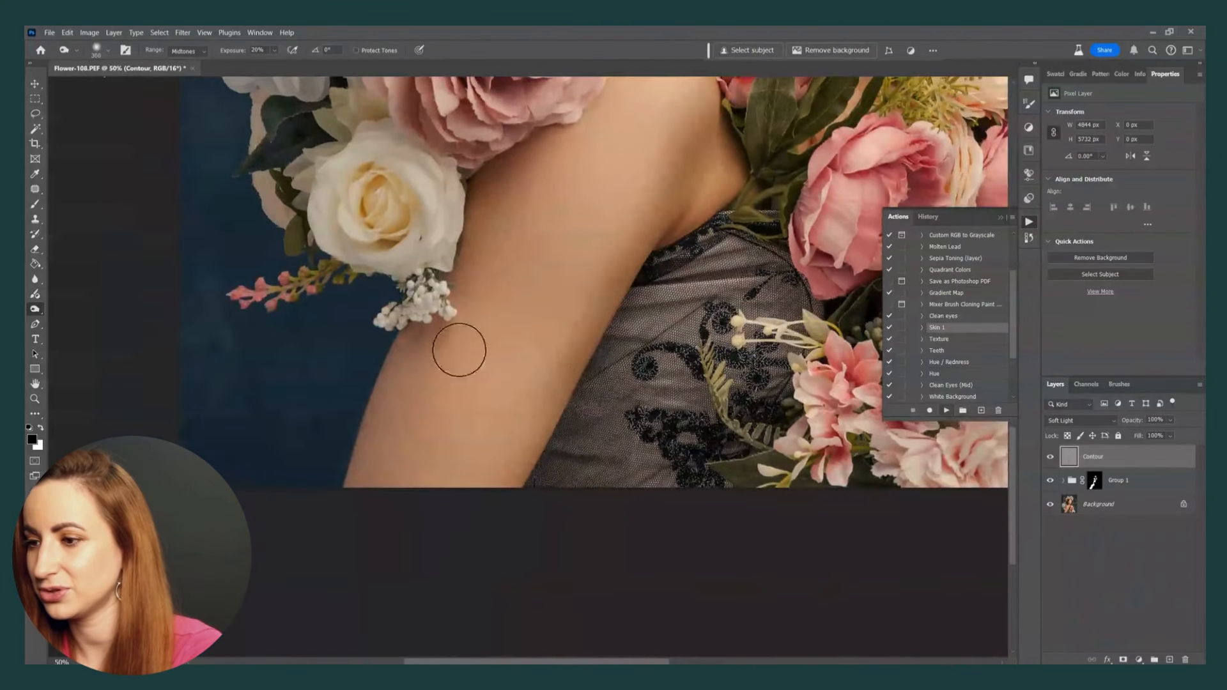
key(bracketright)
key(bracketright)
drag(460, 212, 392, 473)
drag(514, 269, 439, 519)
key(bracketright)
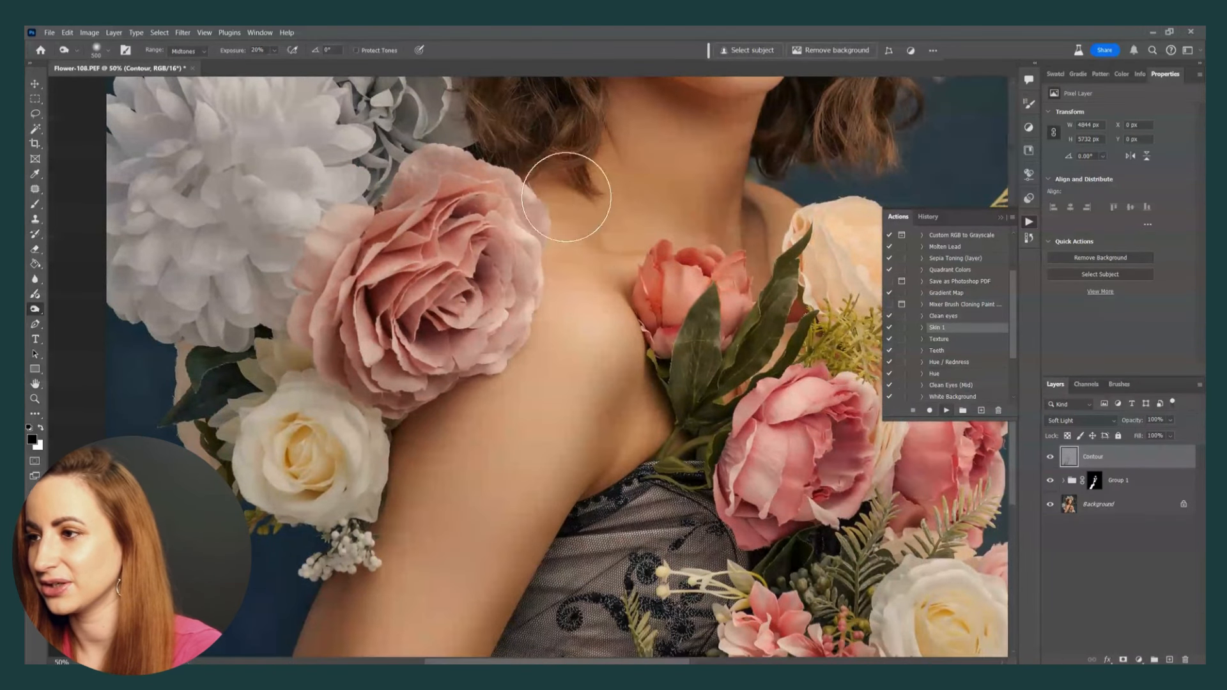
Step: Dodge the highlights on the shoulder and upper body, enlarging the brush for broad soft strokes across the portrait
key(shift+o)
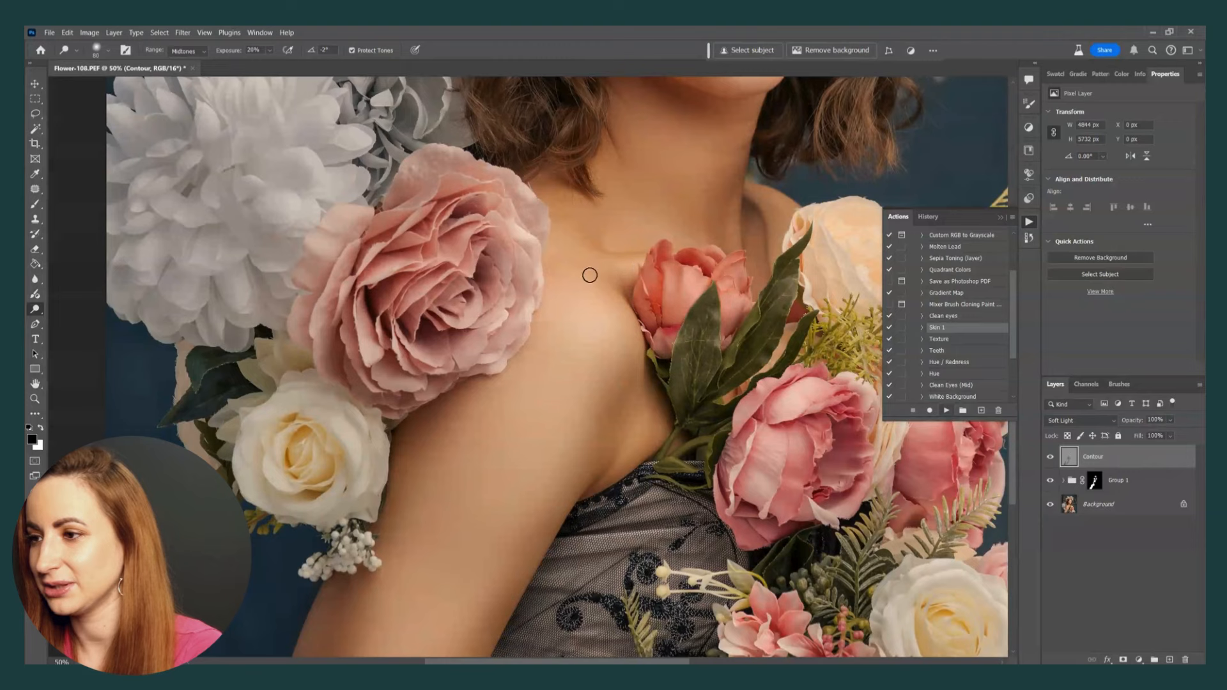
key(bracketright)
key(bracketright)
key(bracketright)
key(bracketright)
key(bracketright)
key(bracketright)
key(bracketright)
key(bracketright)
key(ctrl+0)
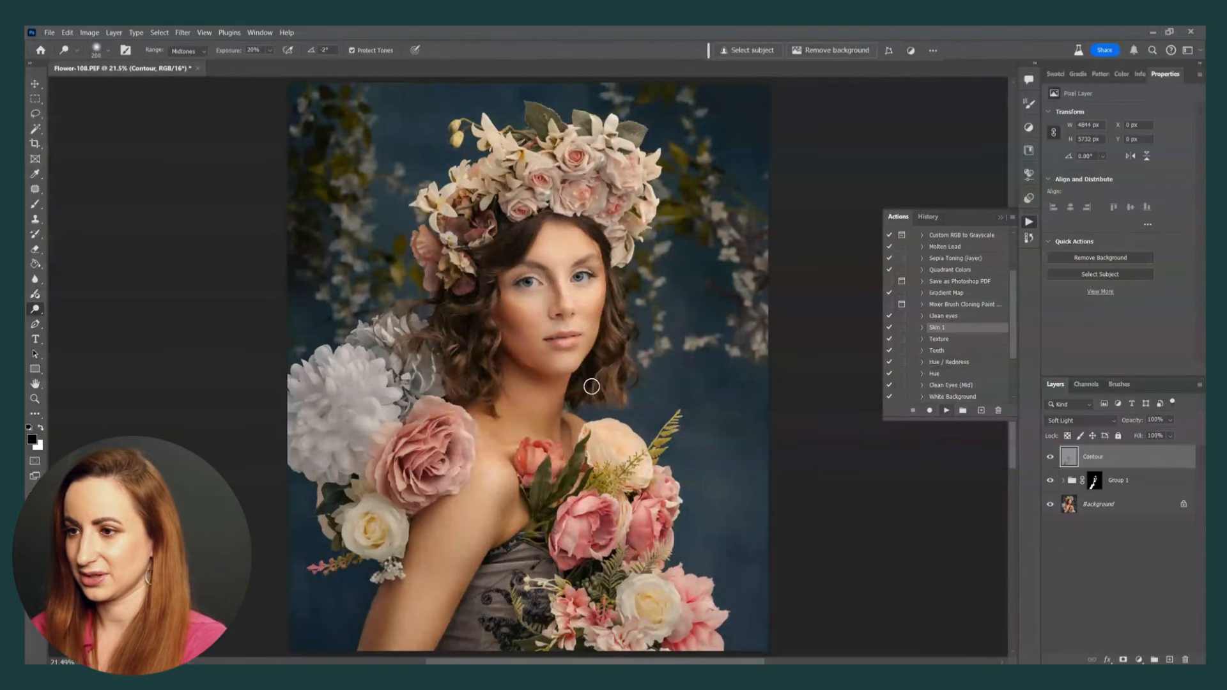
key(bracketright)
key(bracketright)
key(bracketright)
key(bracketright)
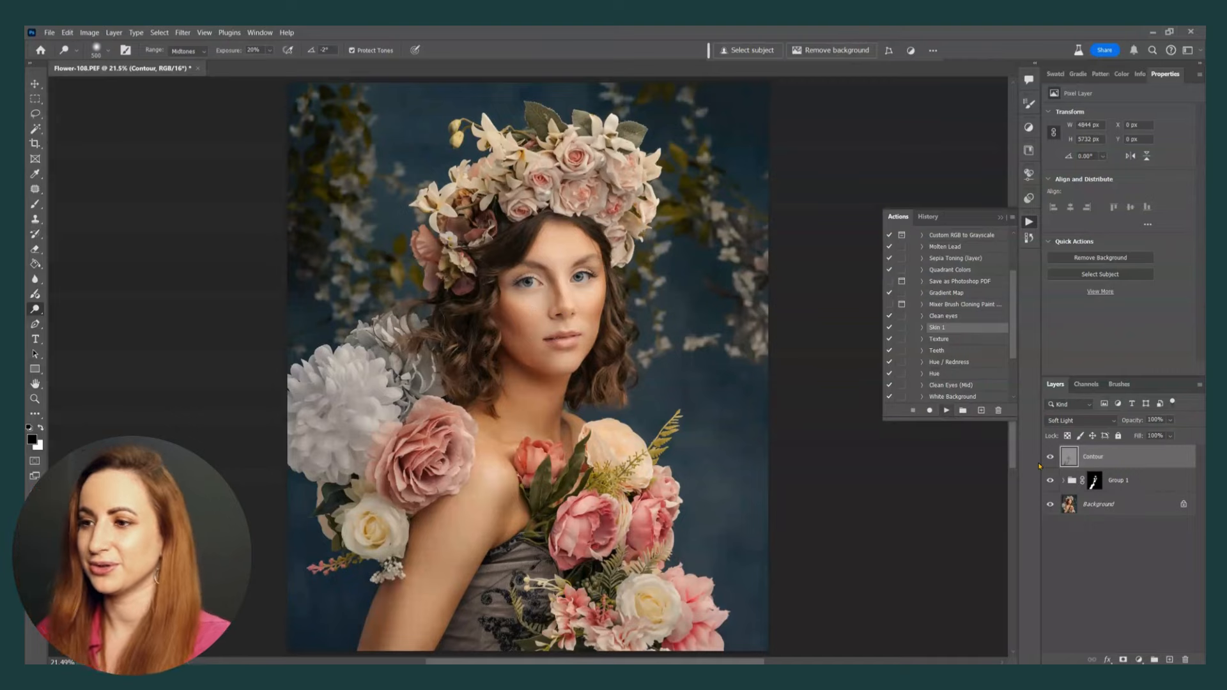
Step: Toggle the Contour layer's visibility repeatedly to compare the portrait with and without the dodging and burning
click(1049, 457)
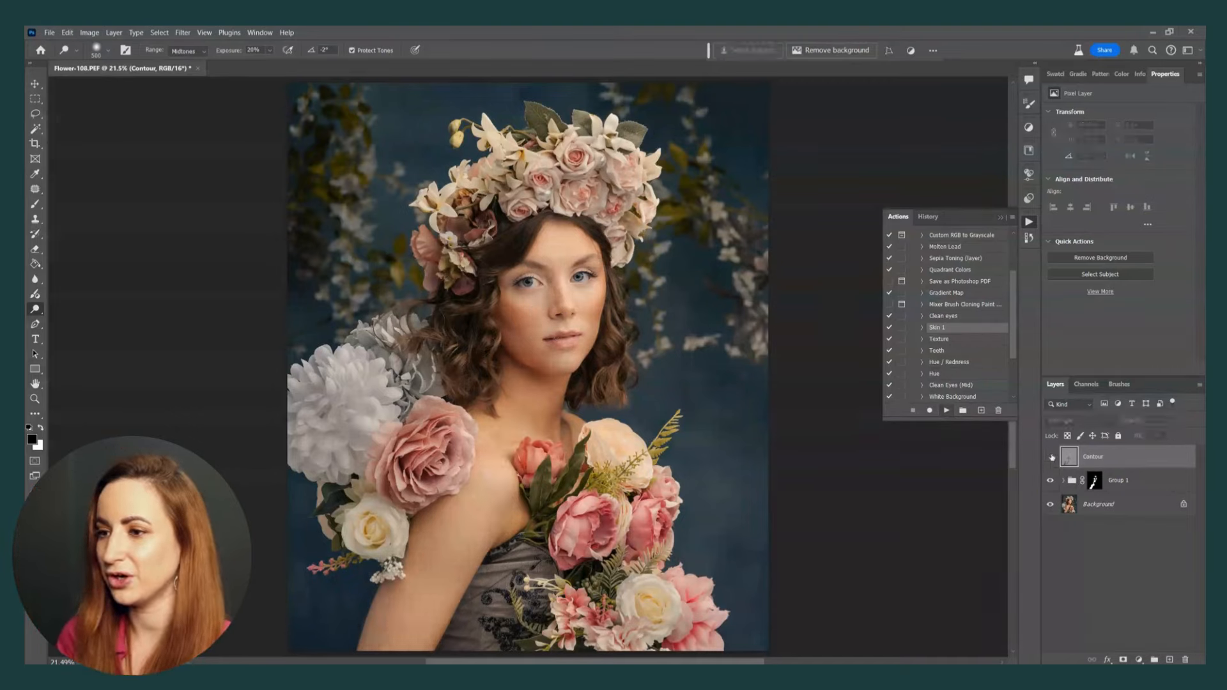
click(1050, 456)
click(1051, 456)
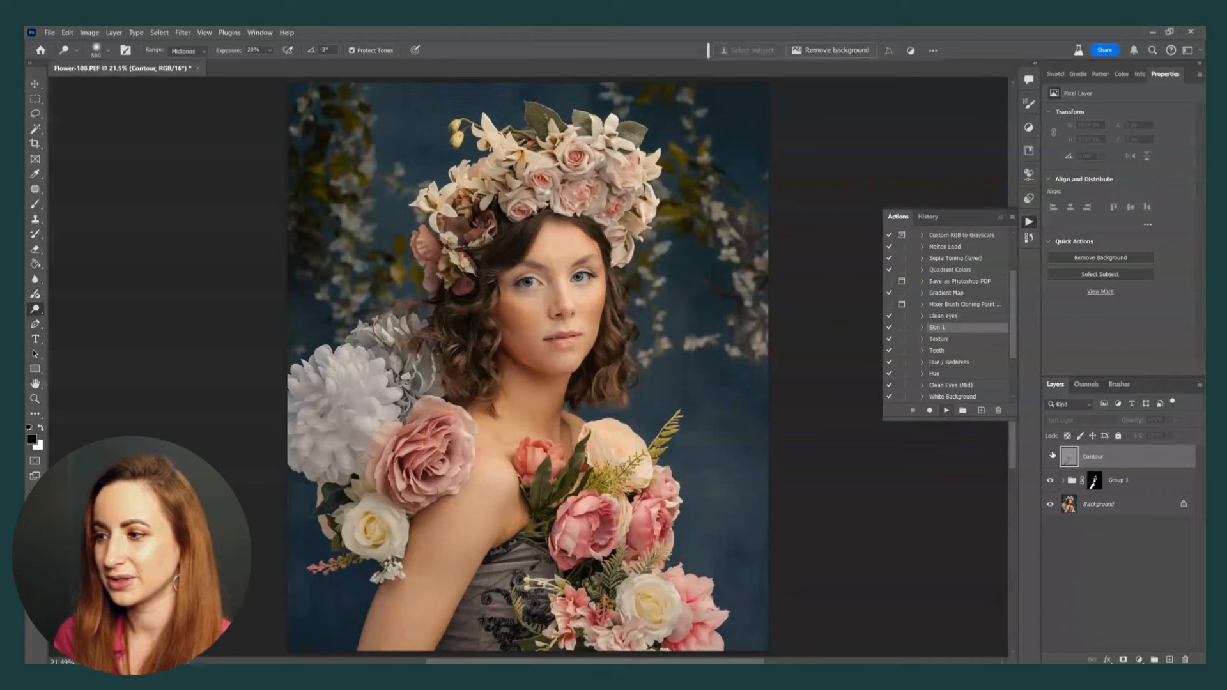
click(1051, 457)
click(1049, 458)
click(1049, 466)
click(1049, 459)
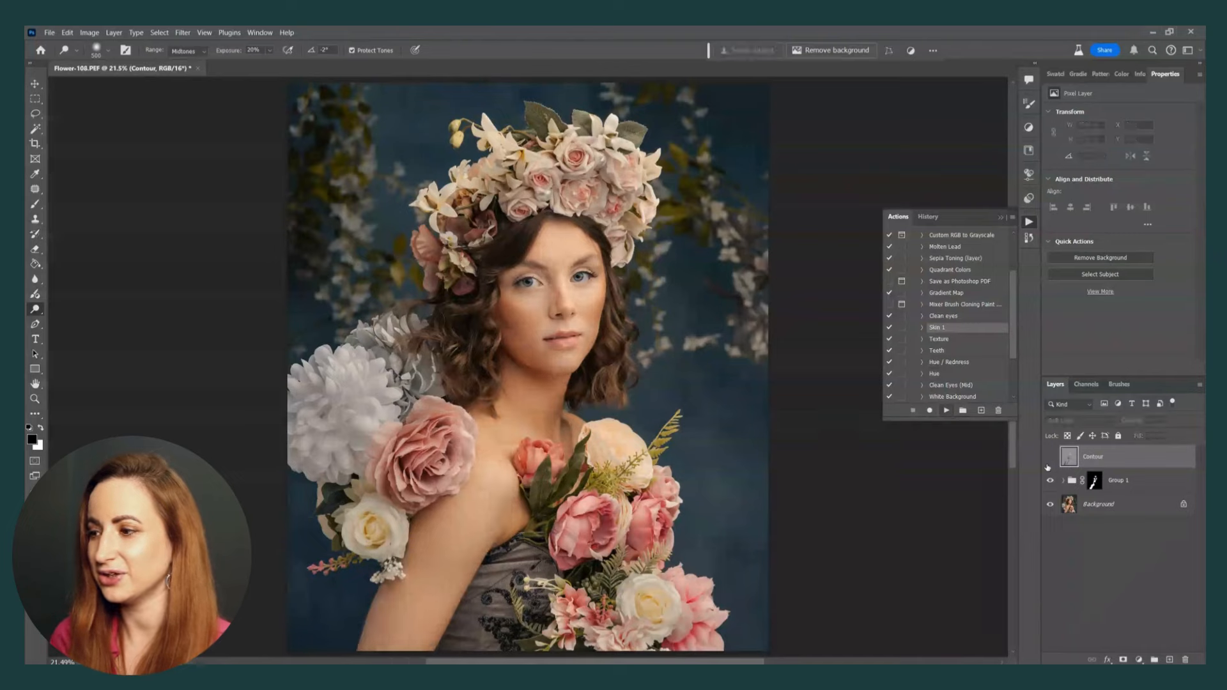
click(1049, 457)
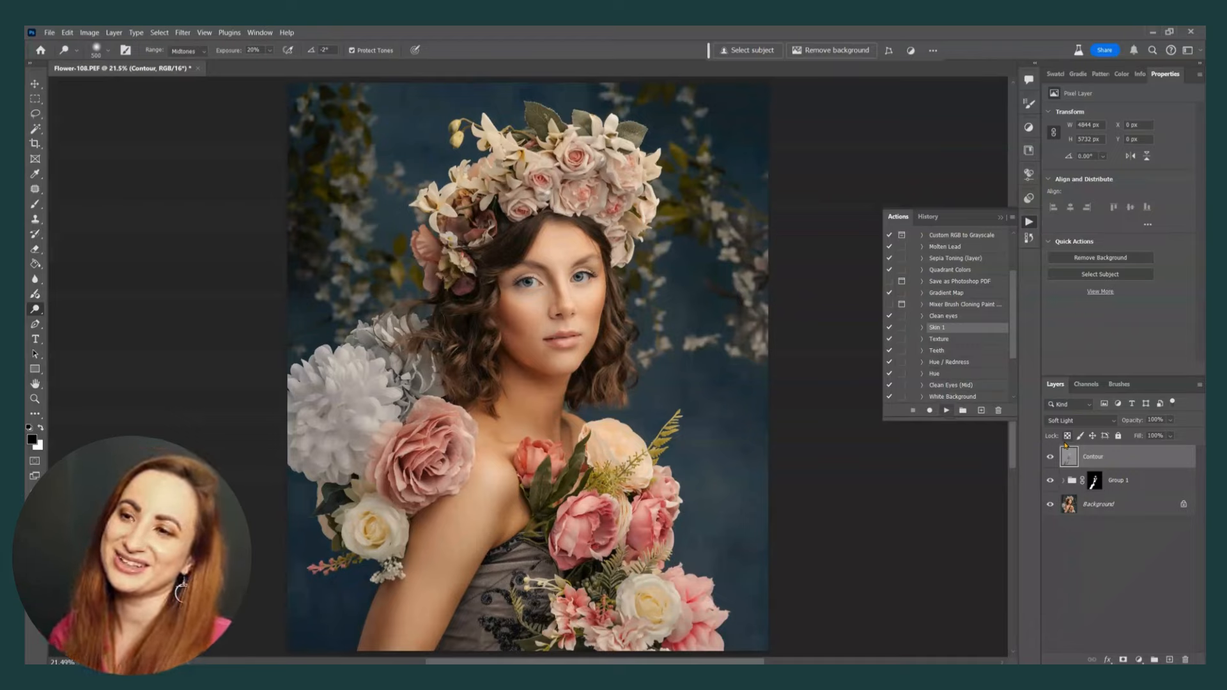
Step: Lower the Contour layer's opacity to 67%
click(1170, 421)
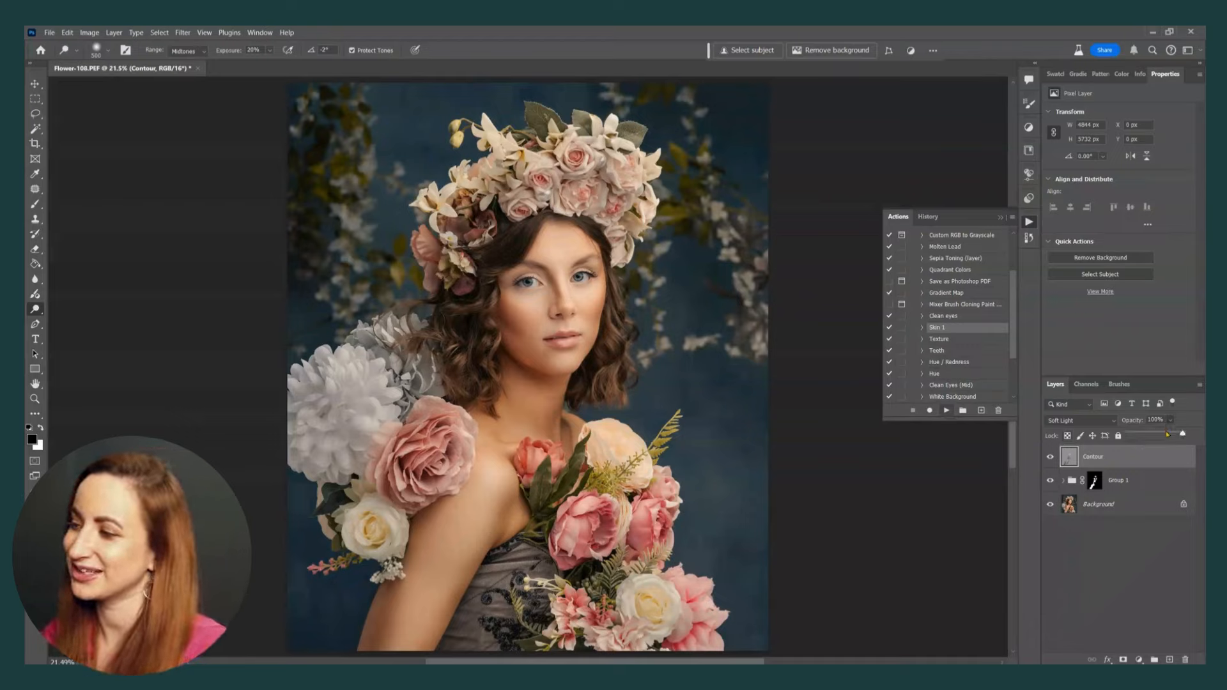
mouse_move(1167, 434)
mouse_down()
mouse_move(1145, 435)
mouse_move(1170, 435)
mouse_up()
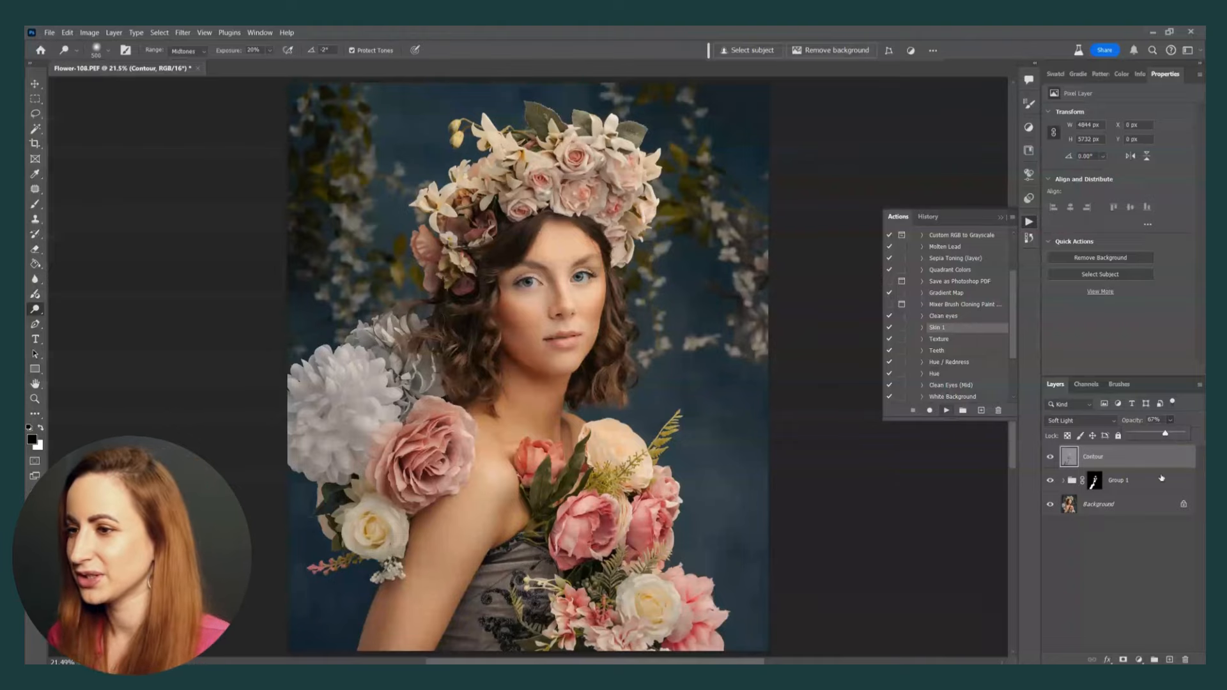
click(1106, 463)
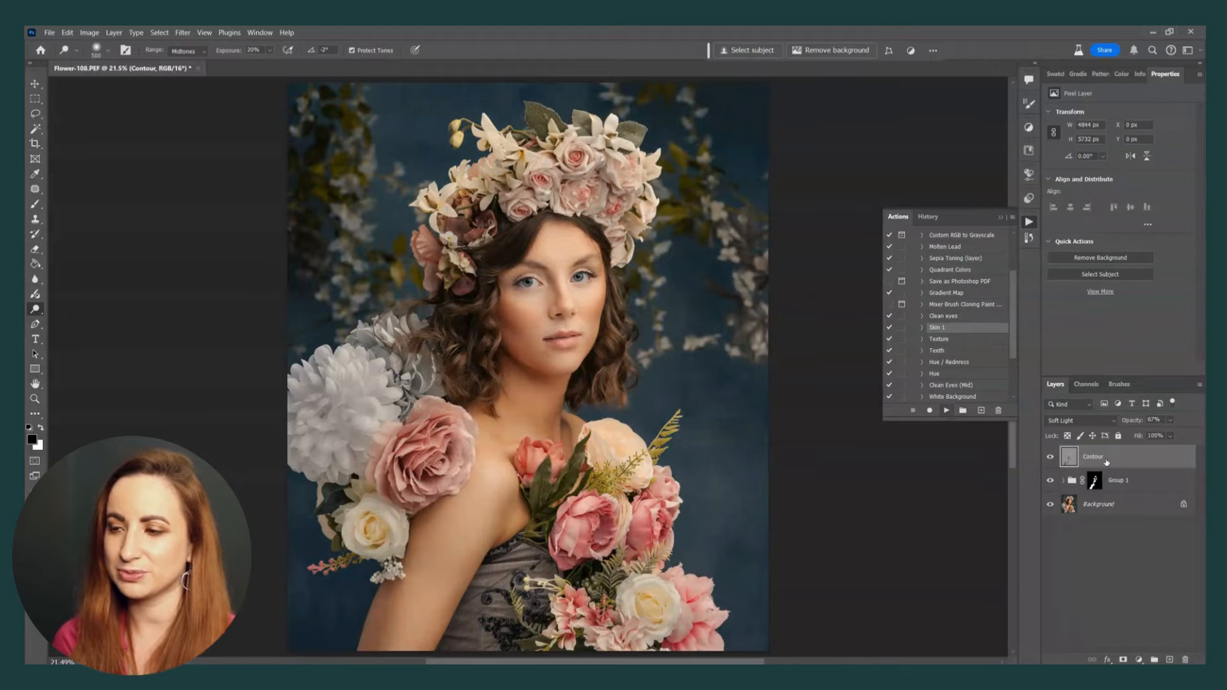
Step: Add a Levels adjustment above the Contour layer to brighten the eyes, with input levels 13, 1.36 and 222
key(ctrl+plus)
key(ctrl+plus)
key(ctrl+plus)
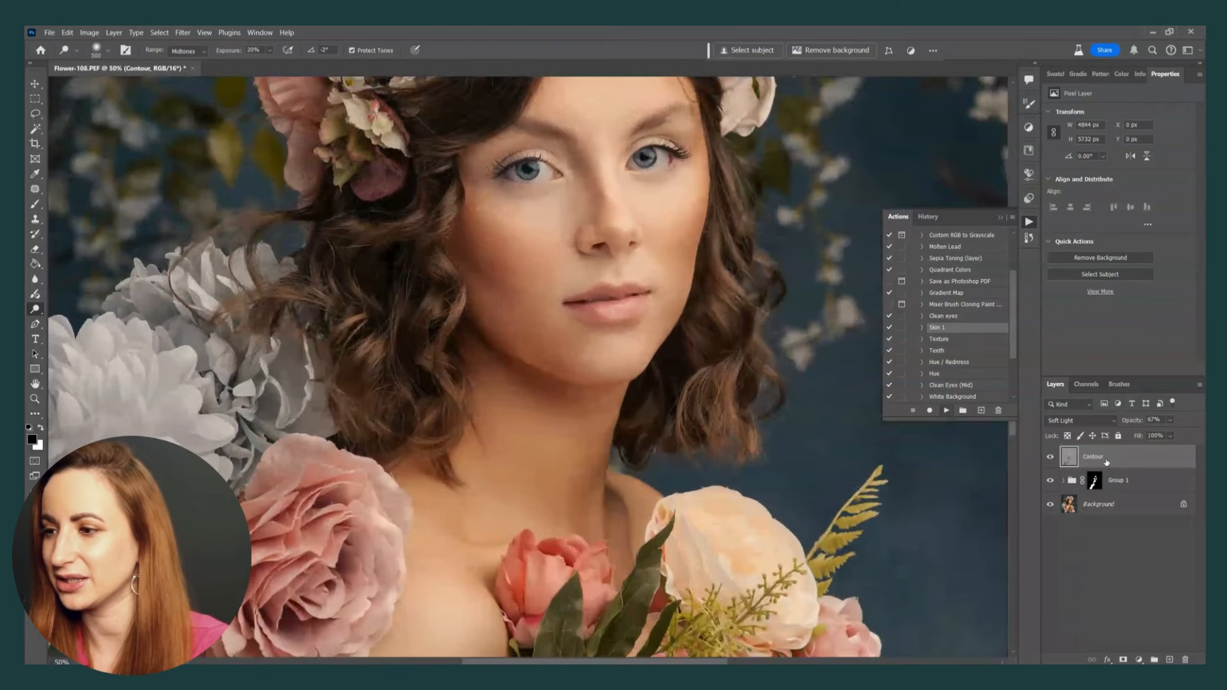
drag(623, 300, 613, 446)
key(ctrl+plus)
key(ctrl+plus)
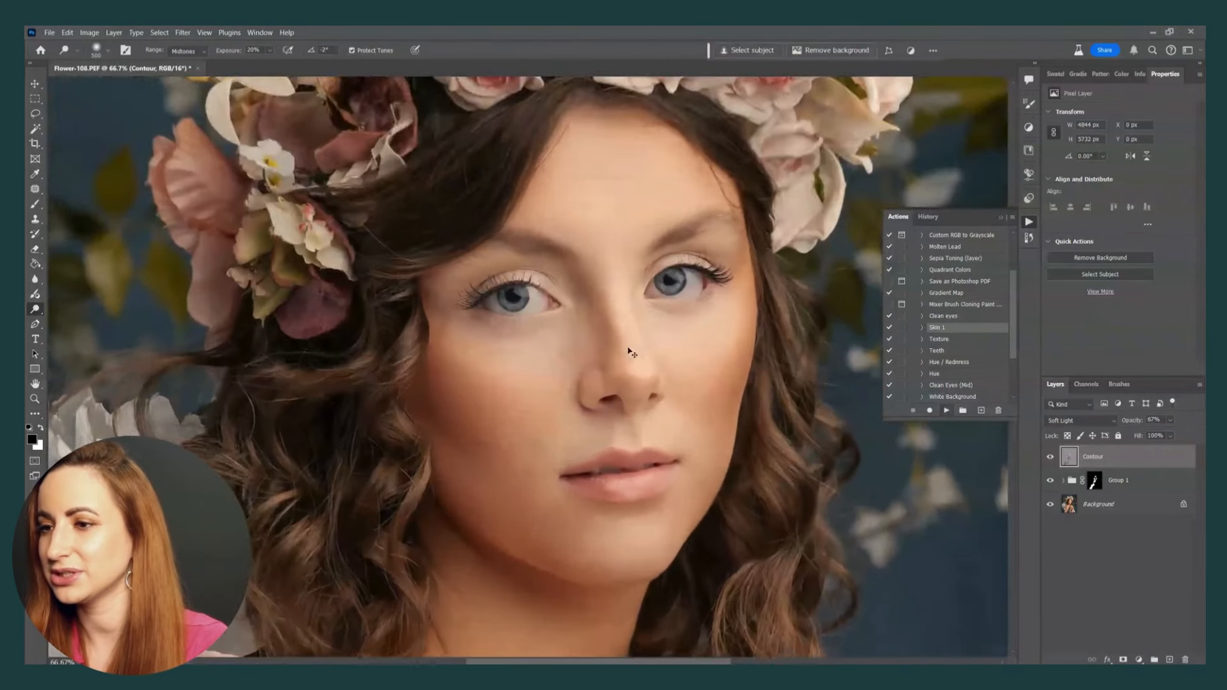
drag(618, 292, 544, 406)
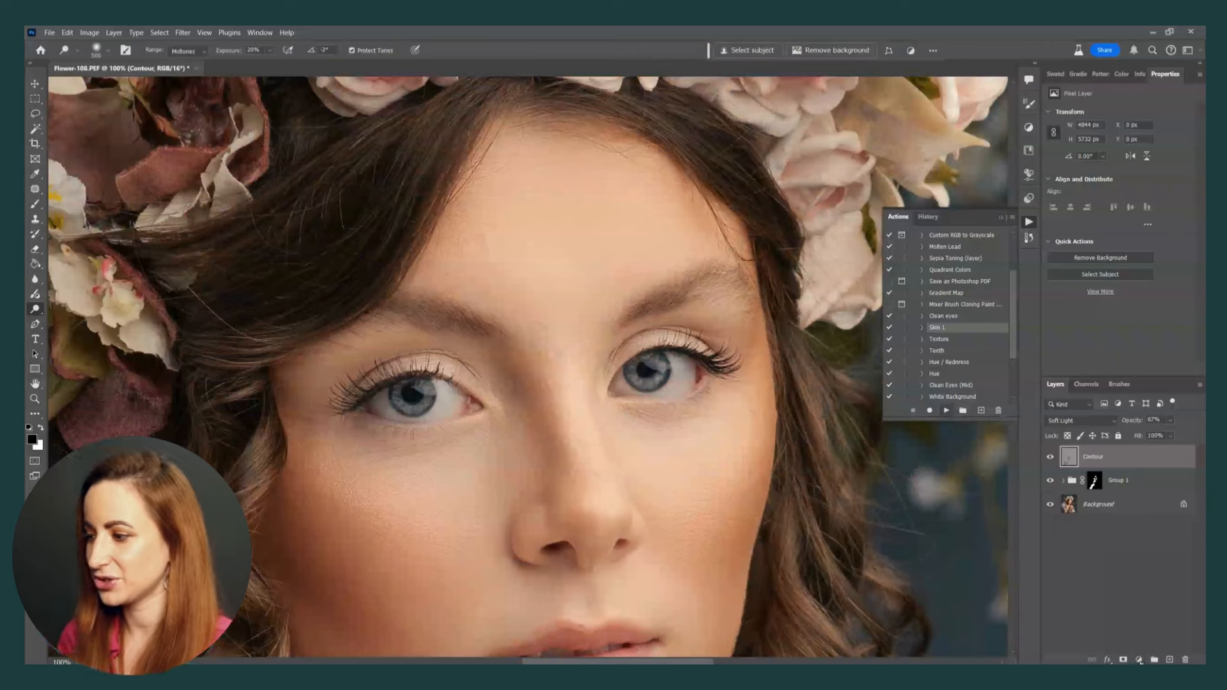
click(1140, 661)
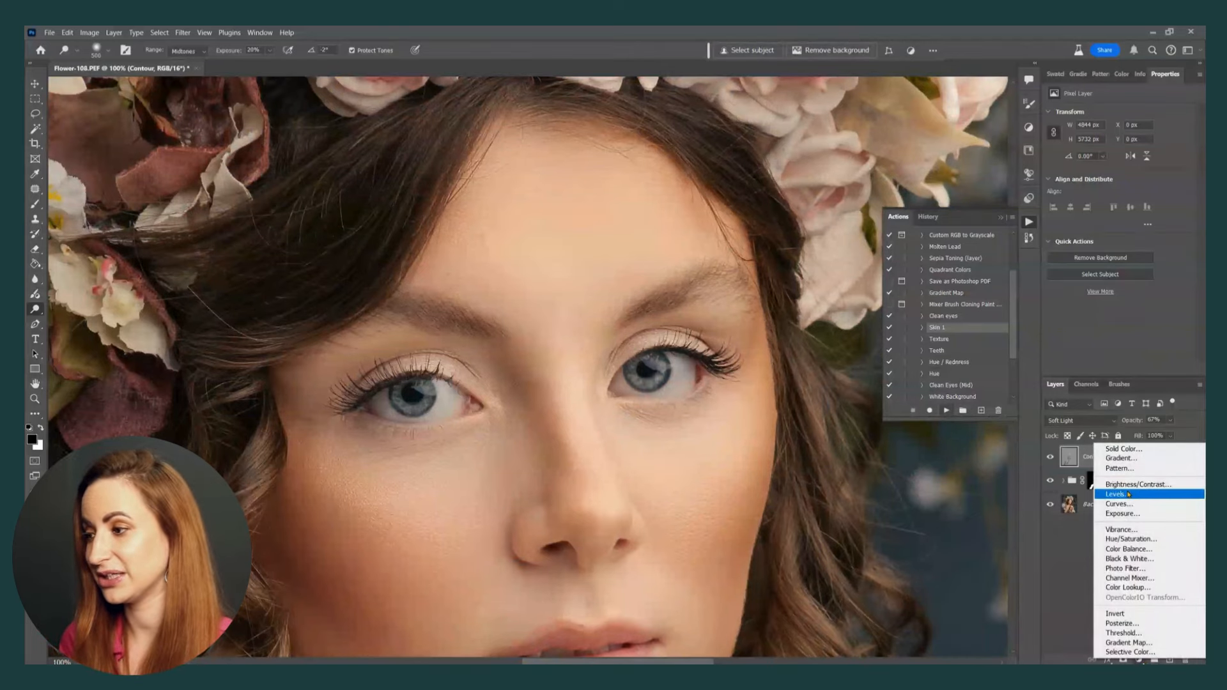
click(1123, 495)
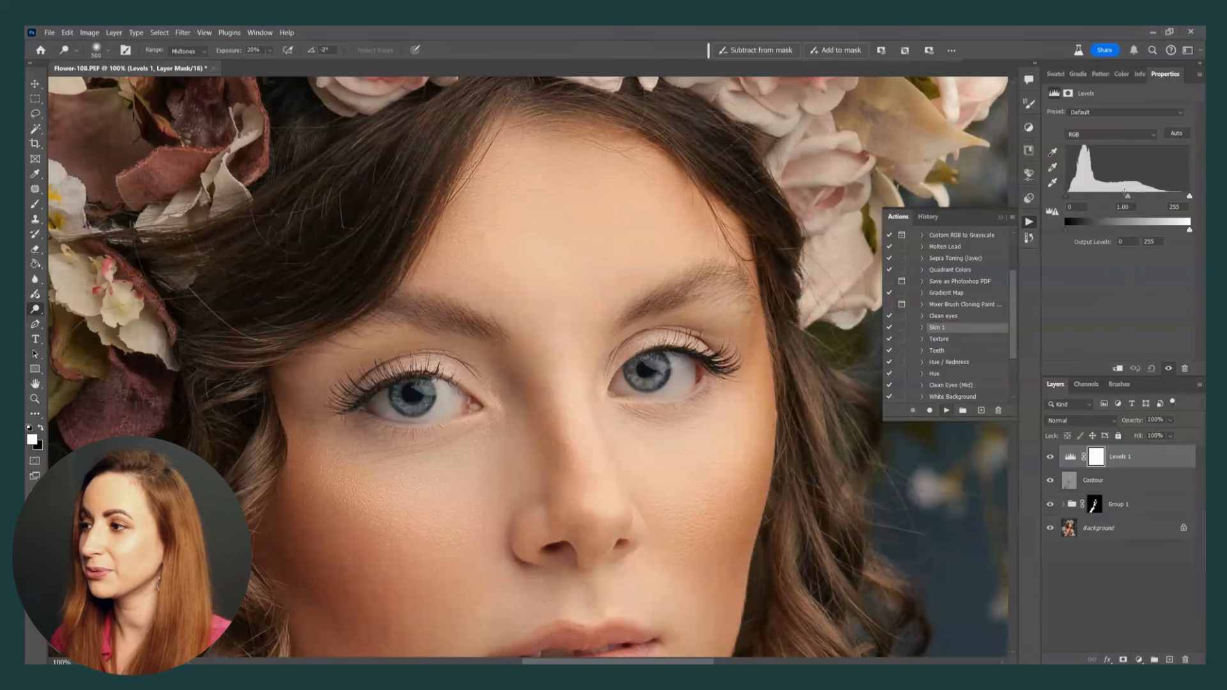
drag(1126, 200, 1115, 205)
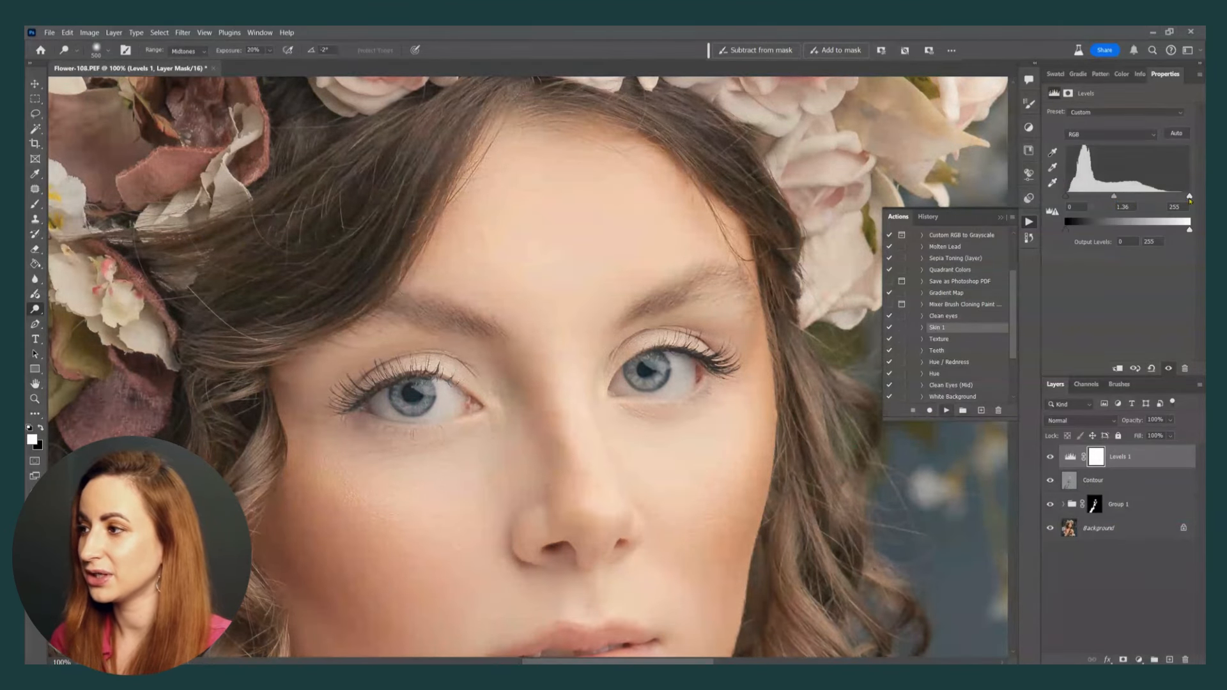
drag(1188, 196, 1173, 196)
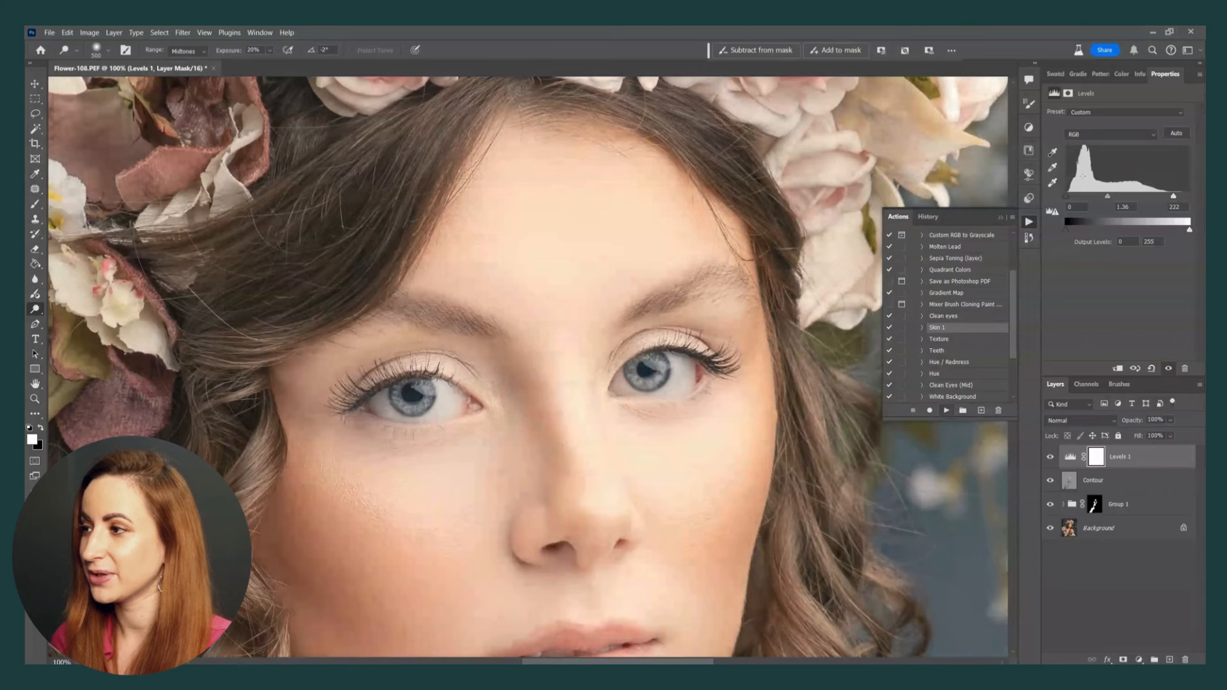
drag(1066, 200, 1071, 199)
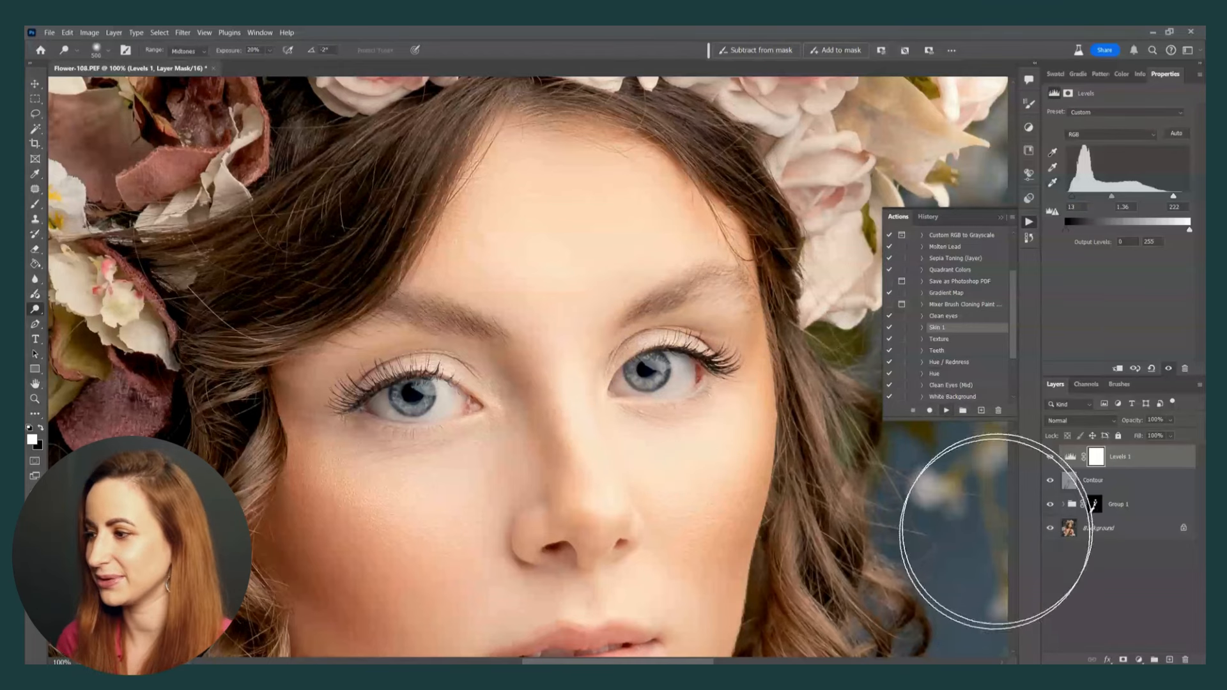
Step: Invert the Levels layer's mask to black and switch to the Brush tool
click(1099, 457)
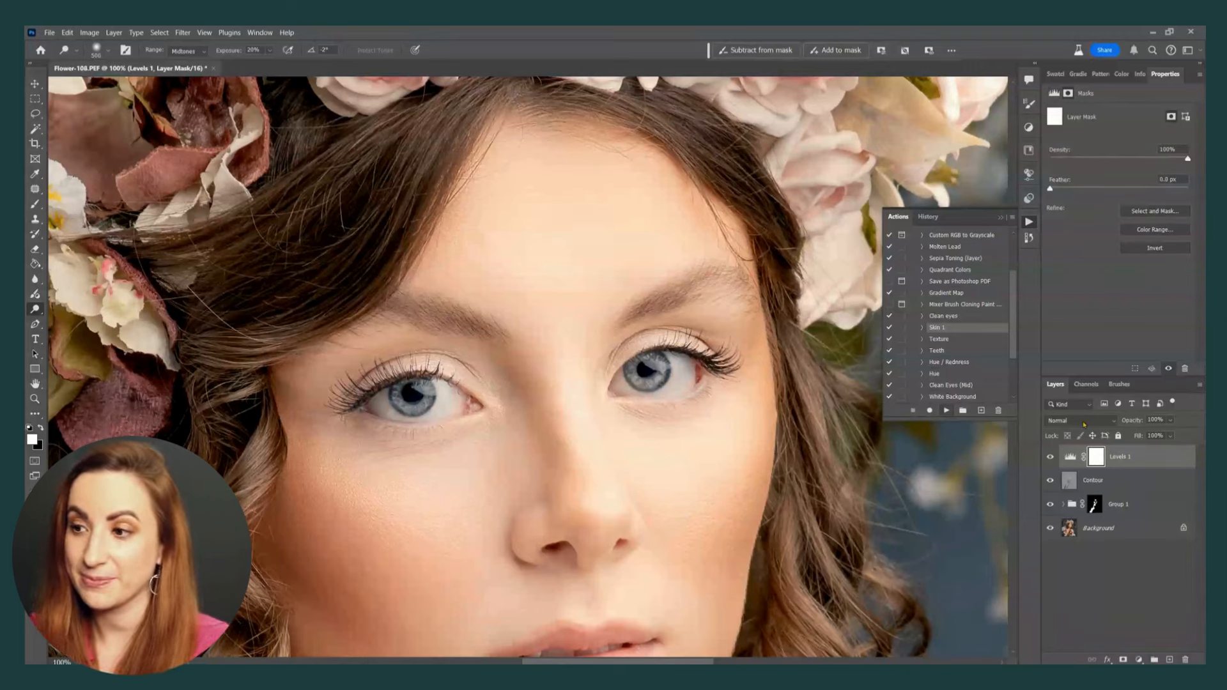
key(ctrl+i)
key(b)
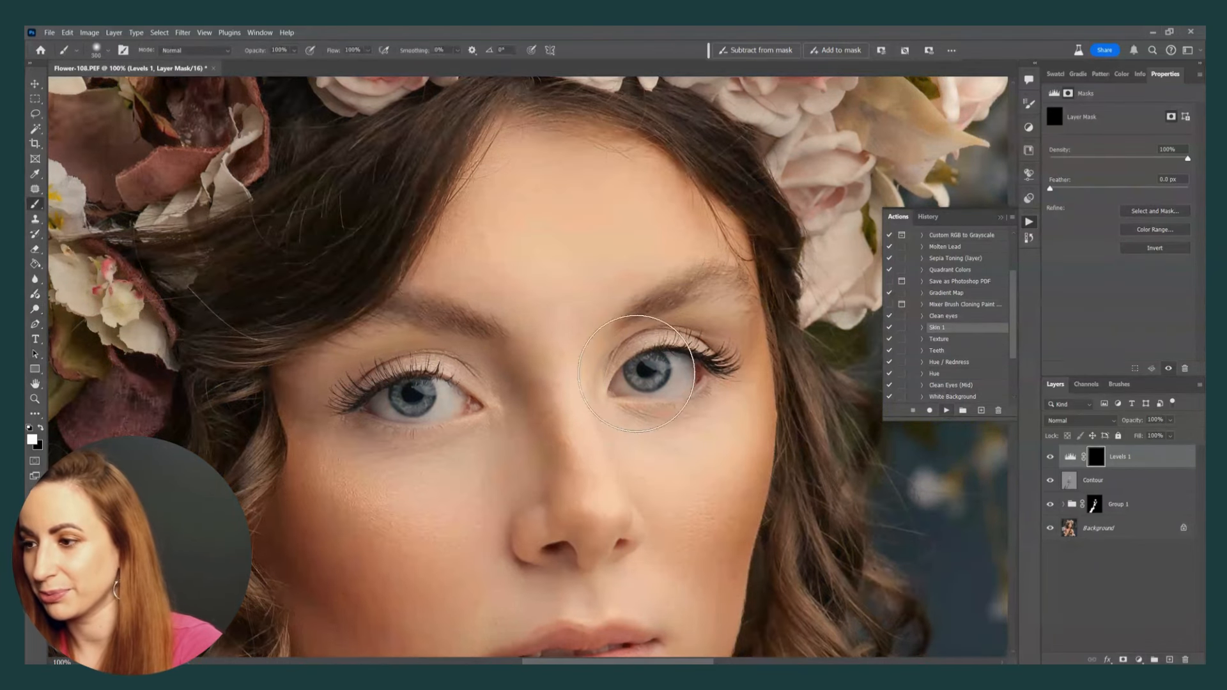
Step: Paint white over both eyes on the Levels mask with a much smaller brush and check the whole portrait
key(bracketleft)
key(bracketleft)
key(bracketleft)
key(bracketleft)
key(bracketleft)
key(bracketleft)
key(bracketleft)
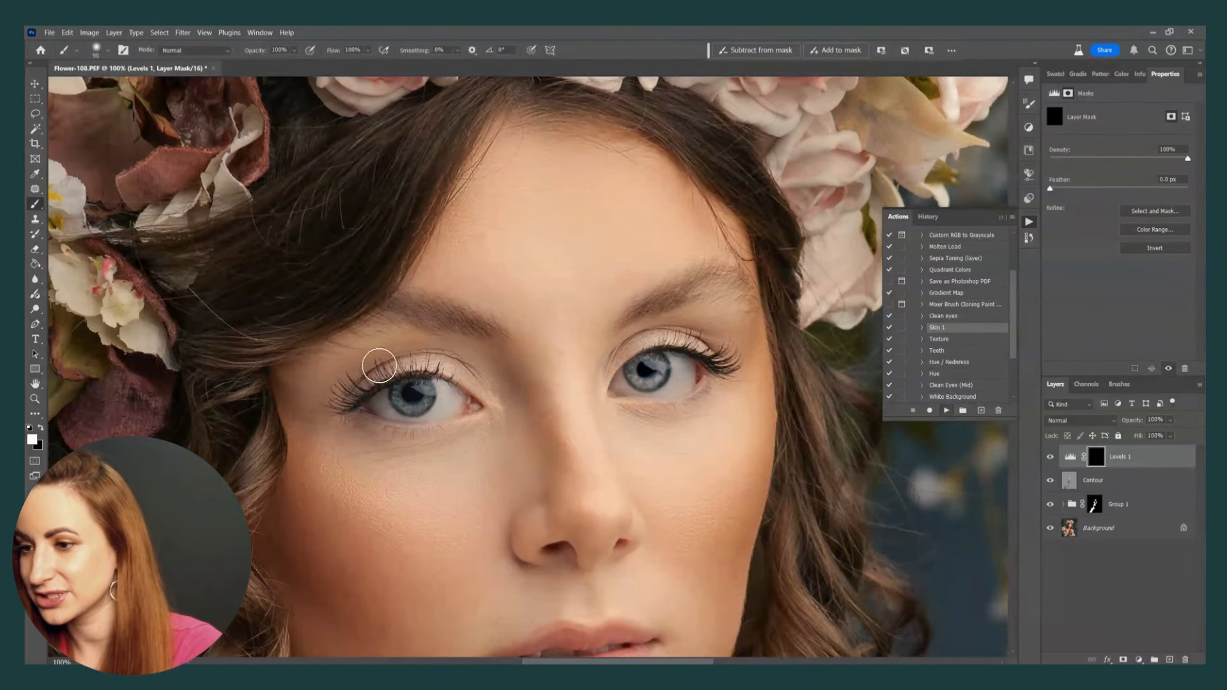
key(ctrl+minus)
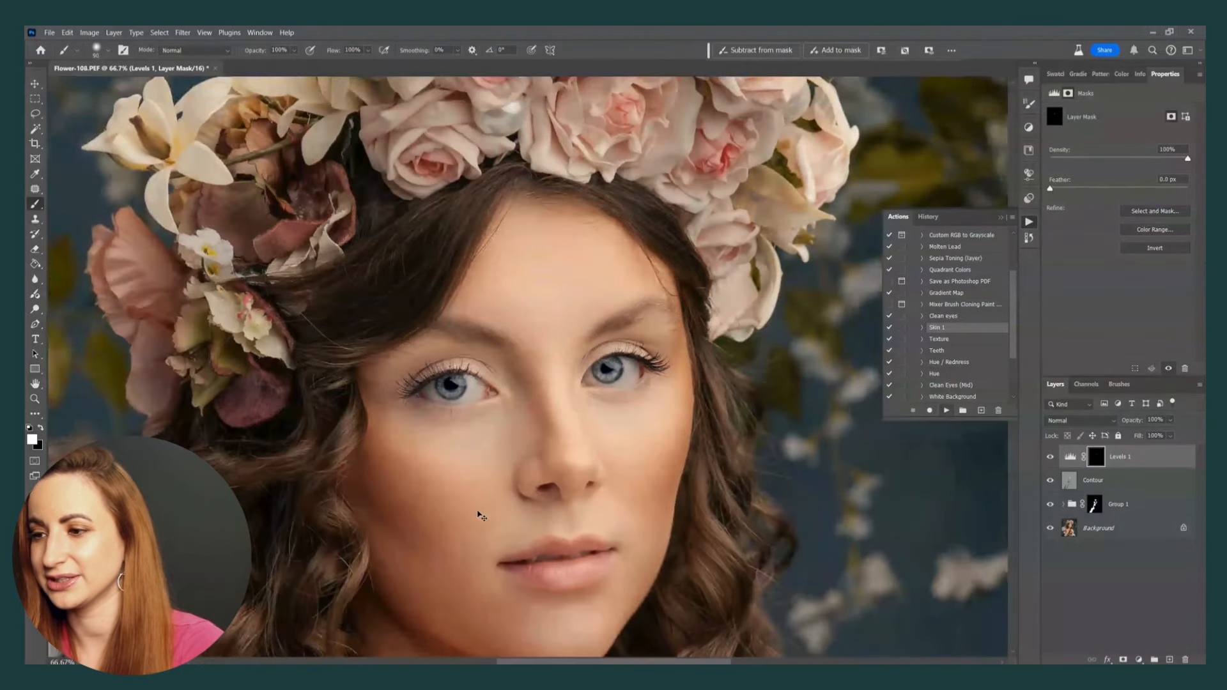
key(ctrl+minus)
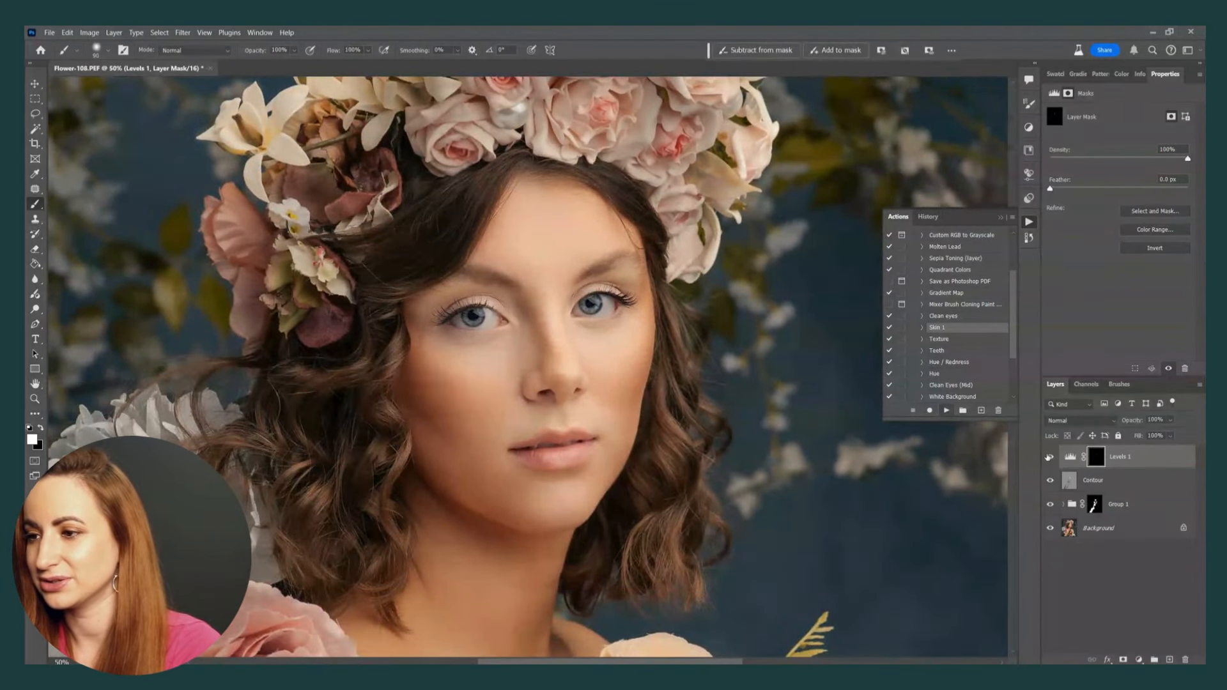
key(ctrl+0)
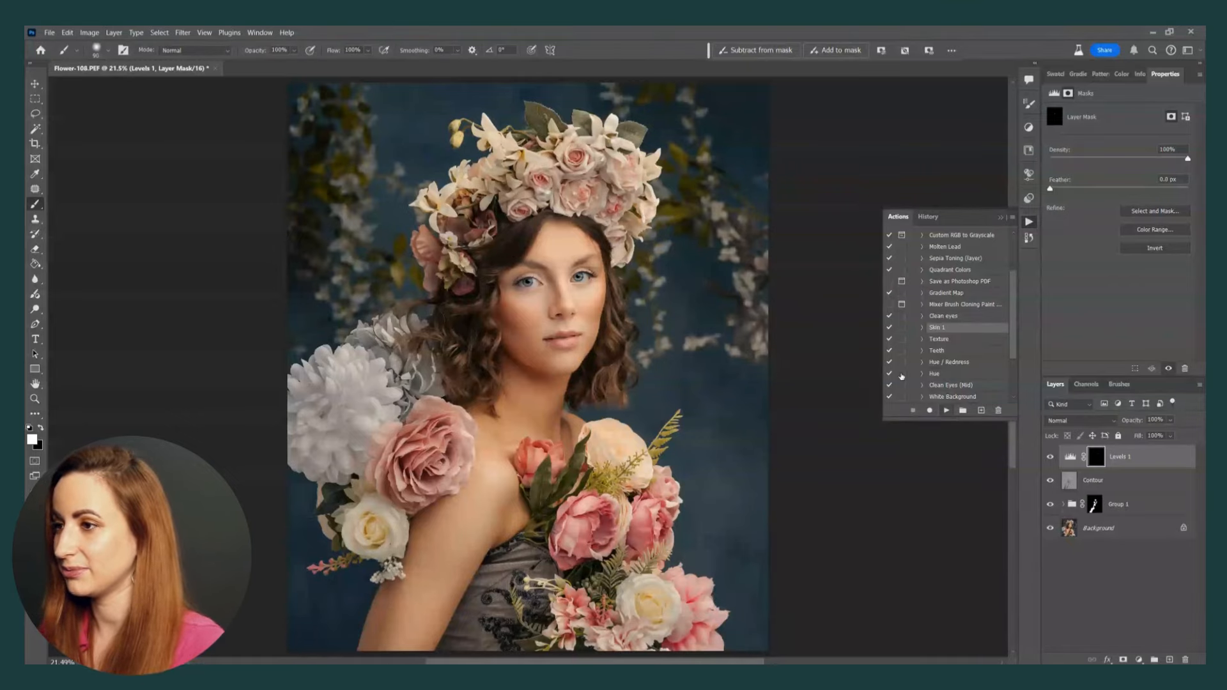
Step: Outline the small distraction at the upper-left edge of the Background layer with the Patch tool, fill it and deselect
click(1115, 530)
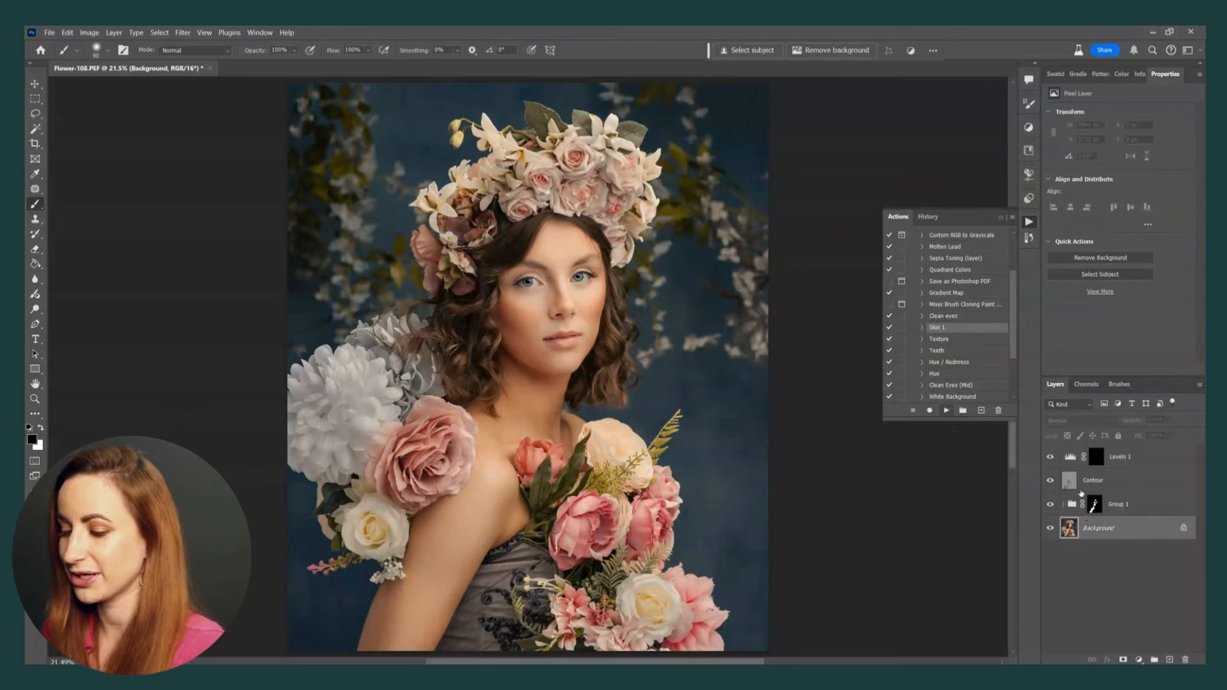
key(j)
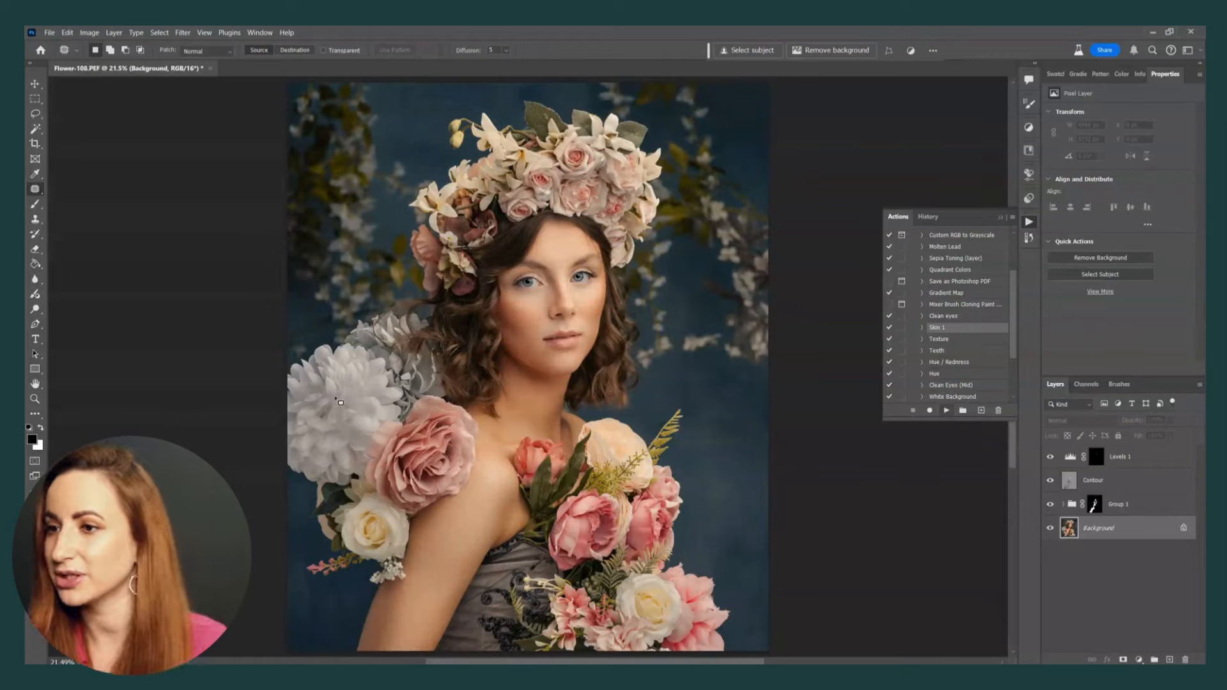
drag(296, 122, 301, 123)
key(shift+F5)
key(Return)
key(ctrl+d)
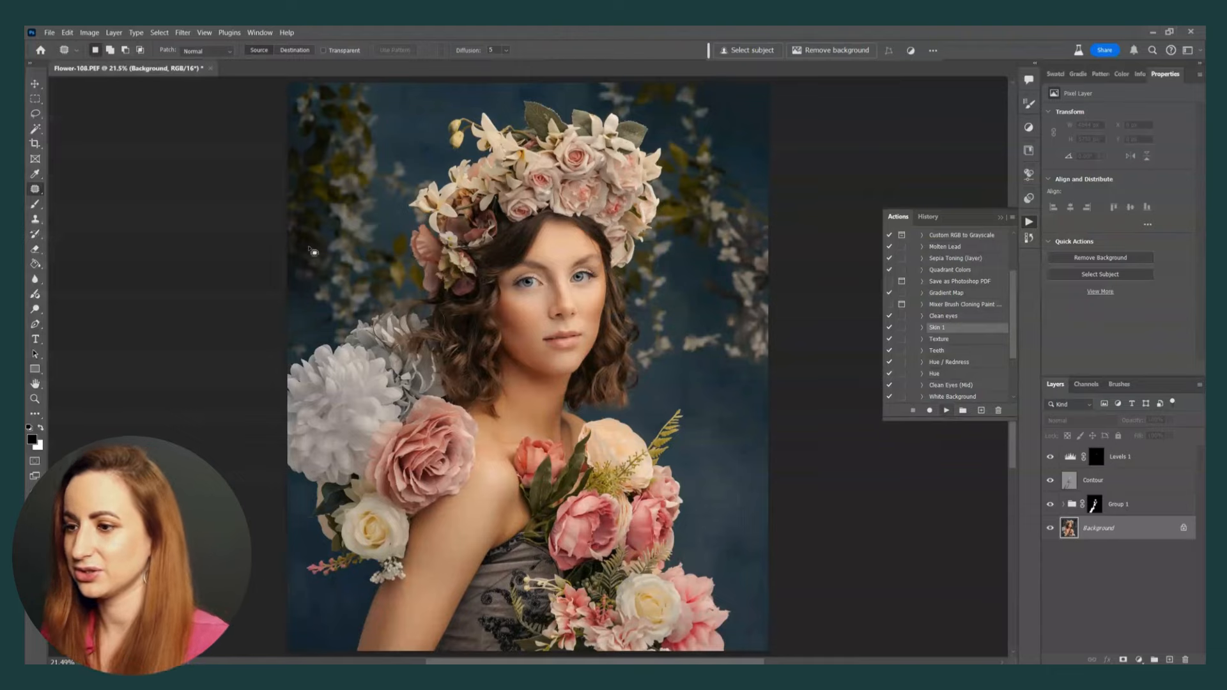
Step: Burn the shadows in the flowers and hair on the Contour layer, adjusting the brush size for each area
click(1088, 482)
key(o)
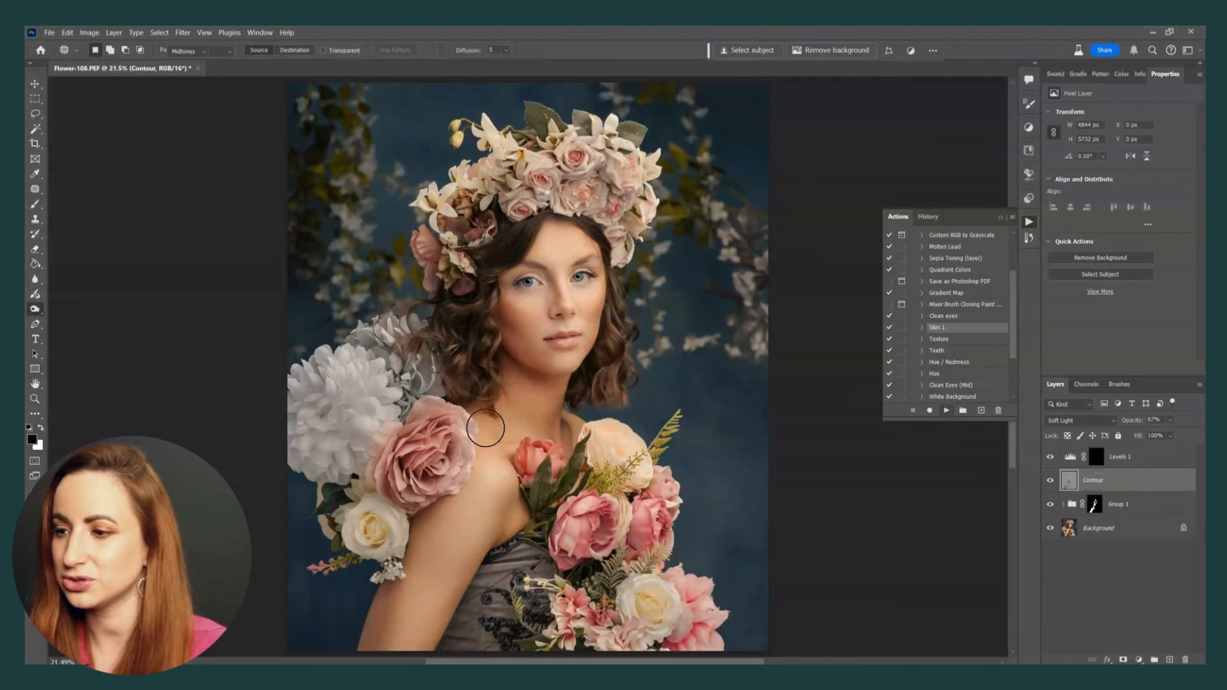
key(bracketleft)
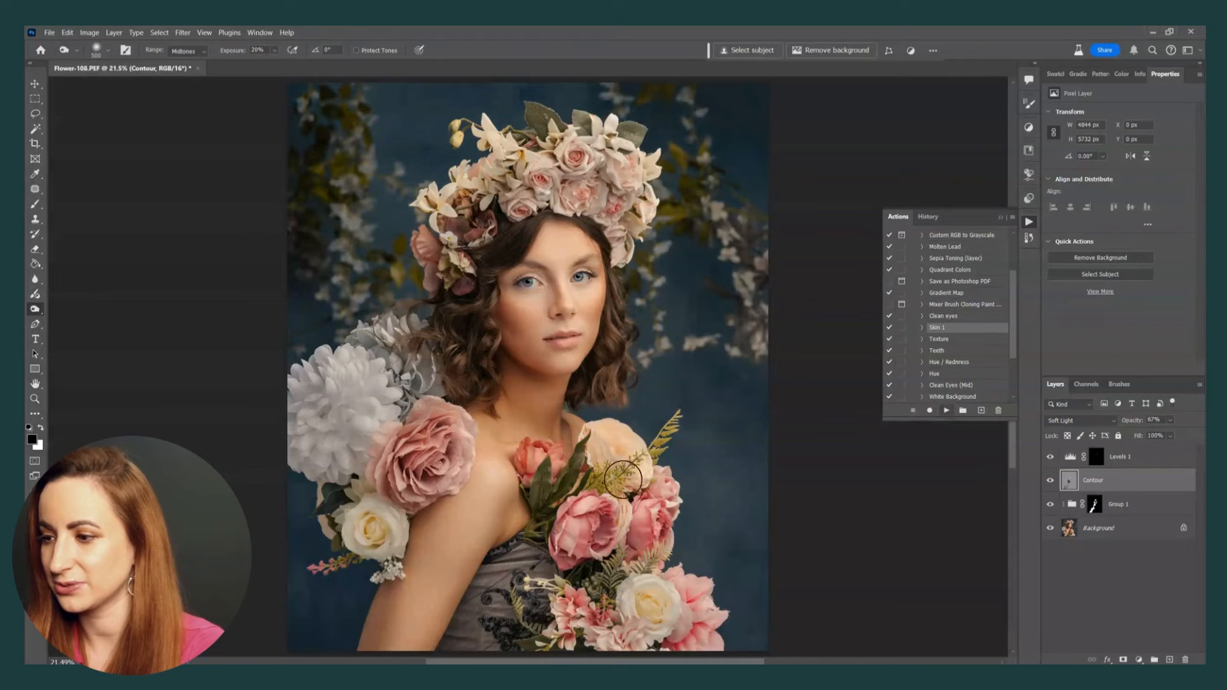
key(bracketright)
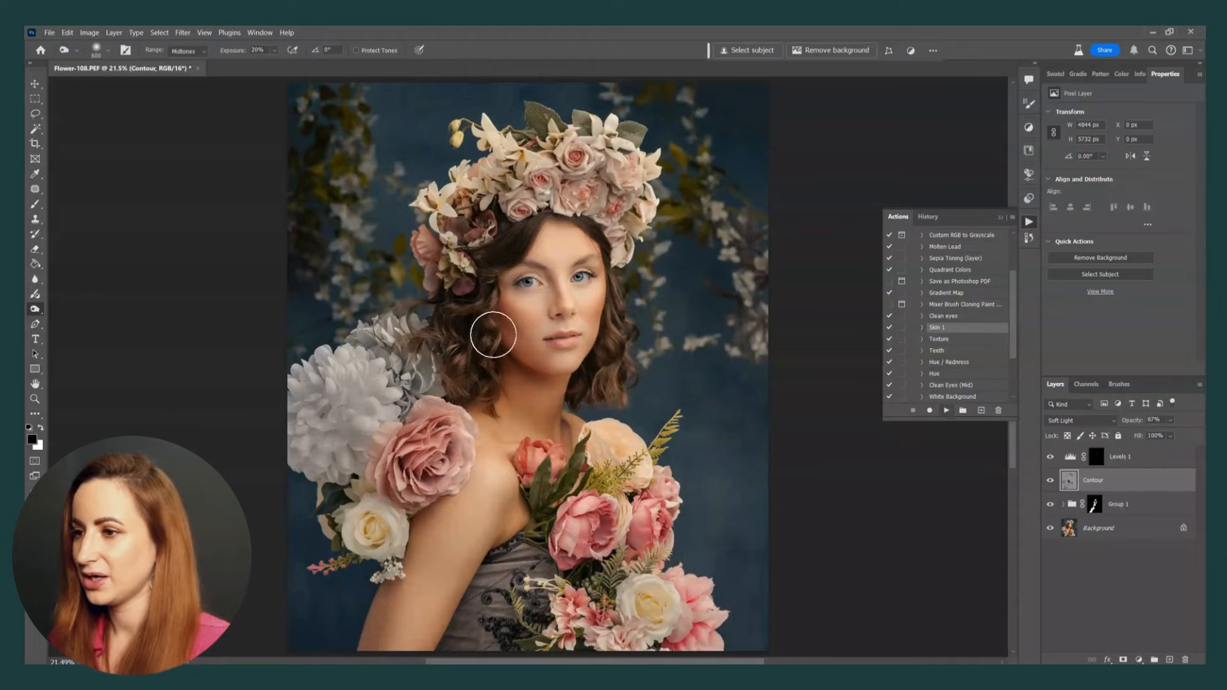
Step: Add a Color Balance adjustment above the Levels layer and set its shadows' Cyan/Red value to -5
click(1127, 460)
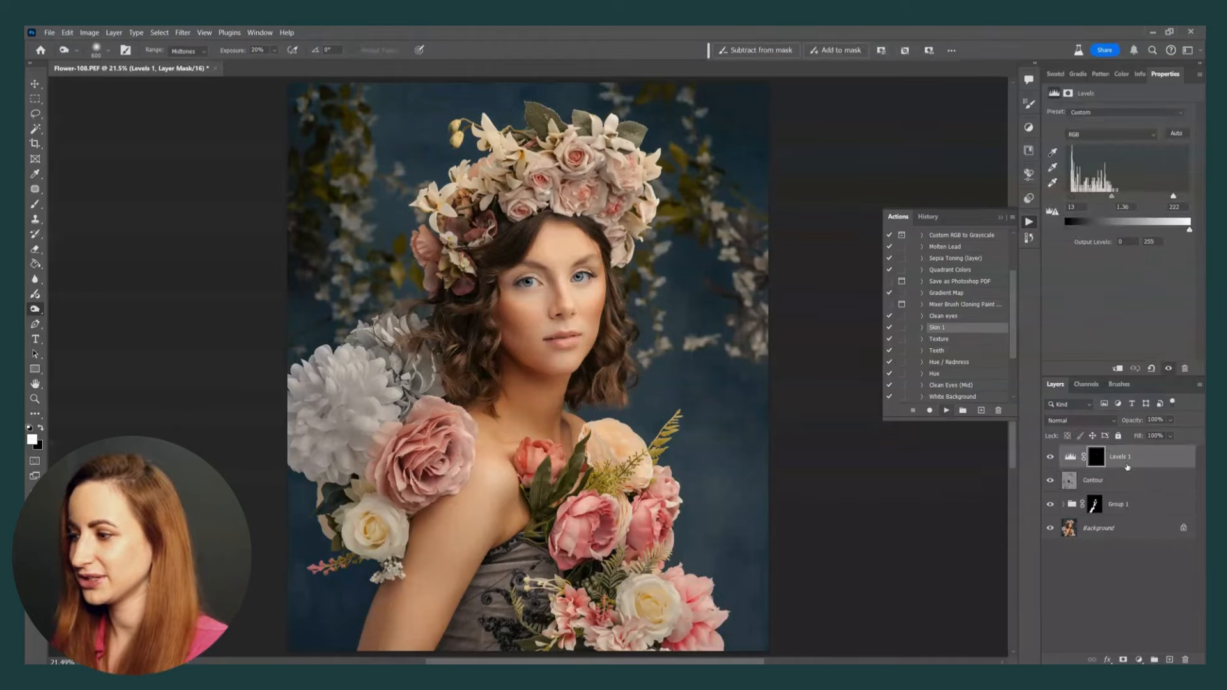
click(1139, 659)
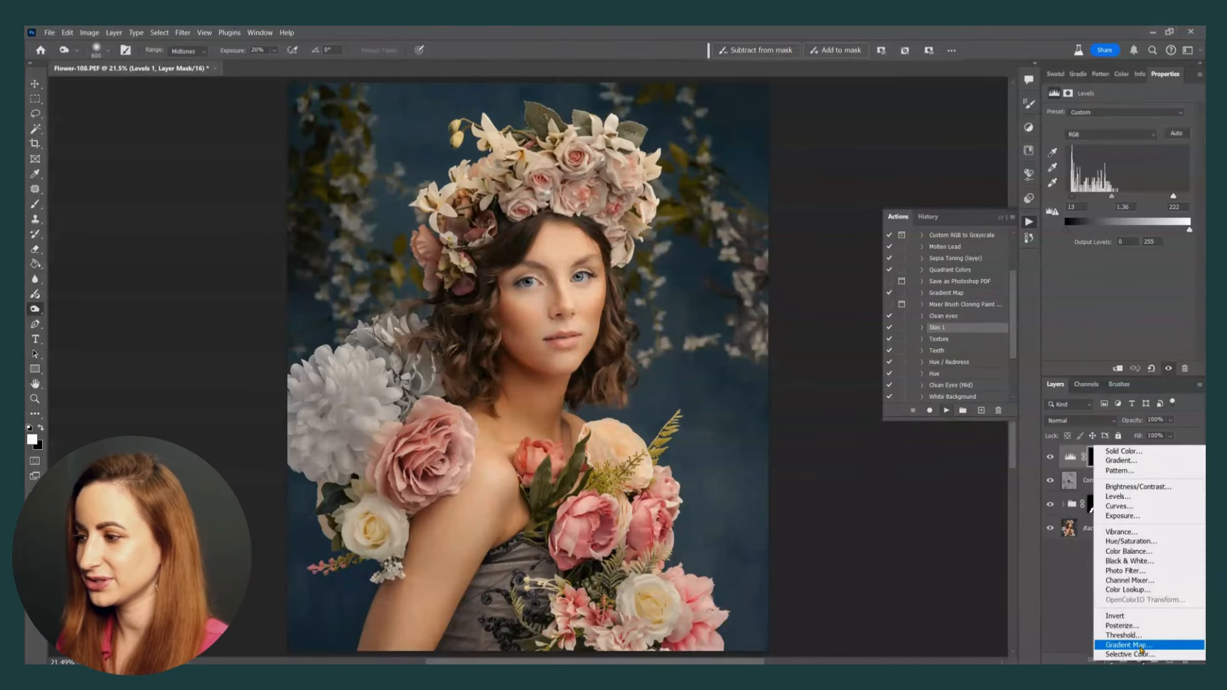
click(1126, 551)
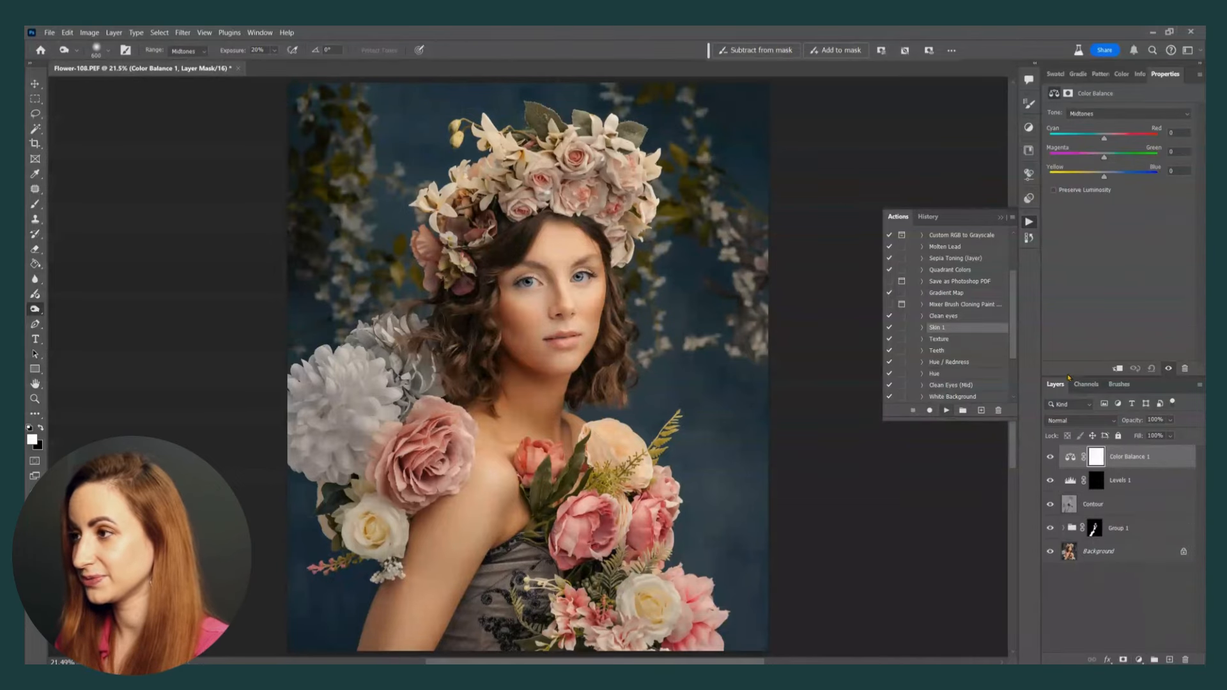
click(1078, 112)
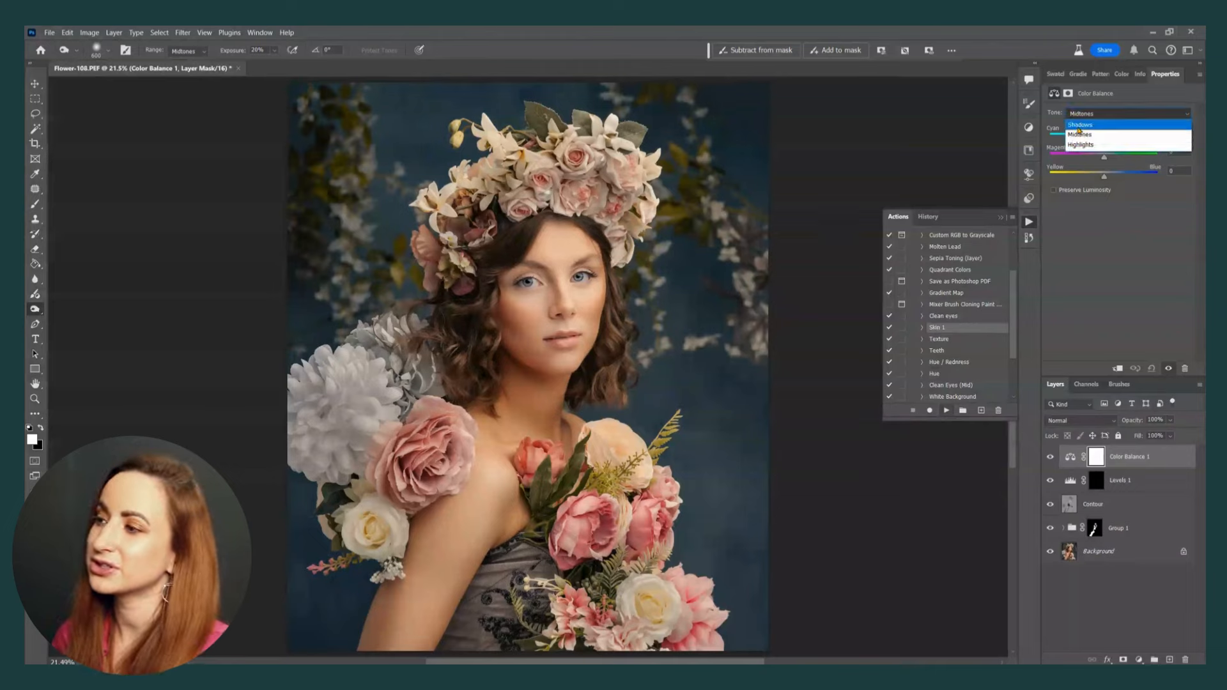
click(1080, 116)
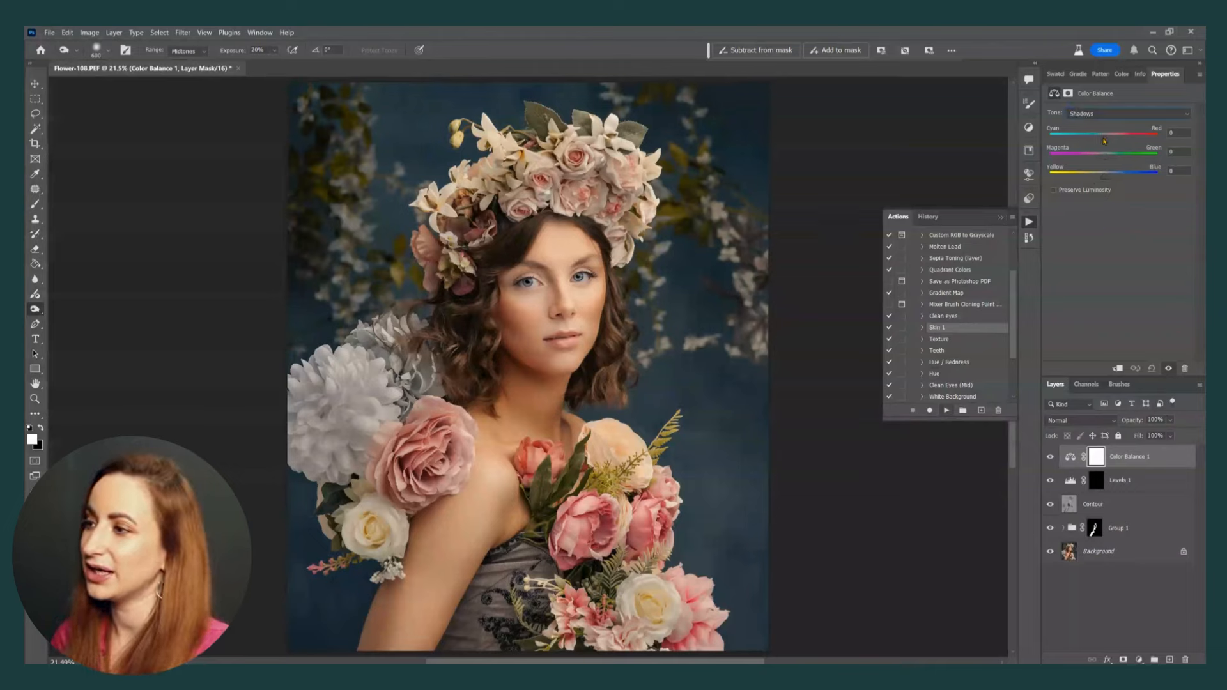
drag(1104, 141, 1105, 143)
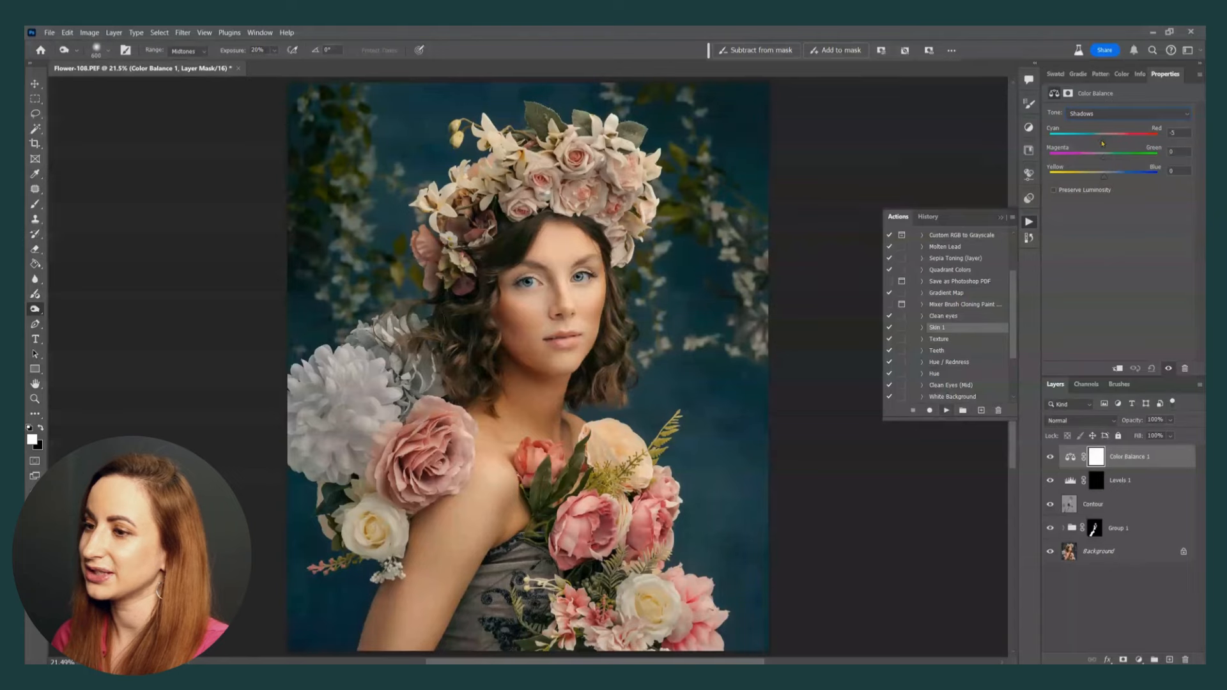
Step: Warm the Color Balance highlights with Cyan/Red at +9 and Yellow/Blue at -11
click(1099, 114)
click(1089, 142)
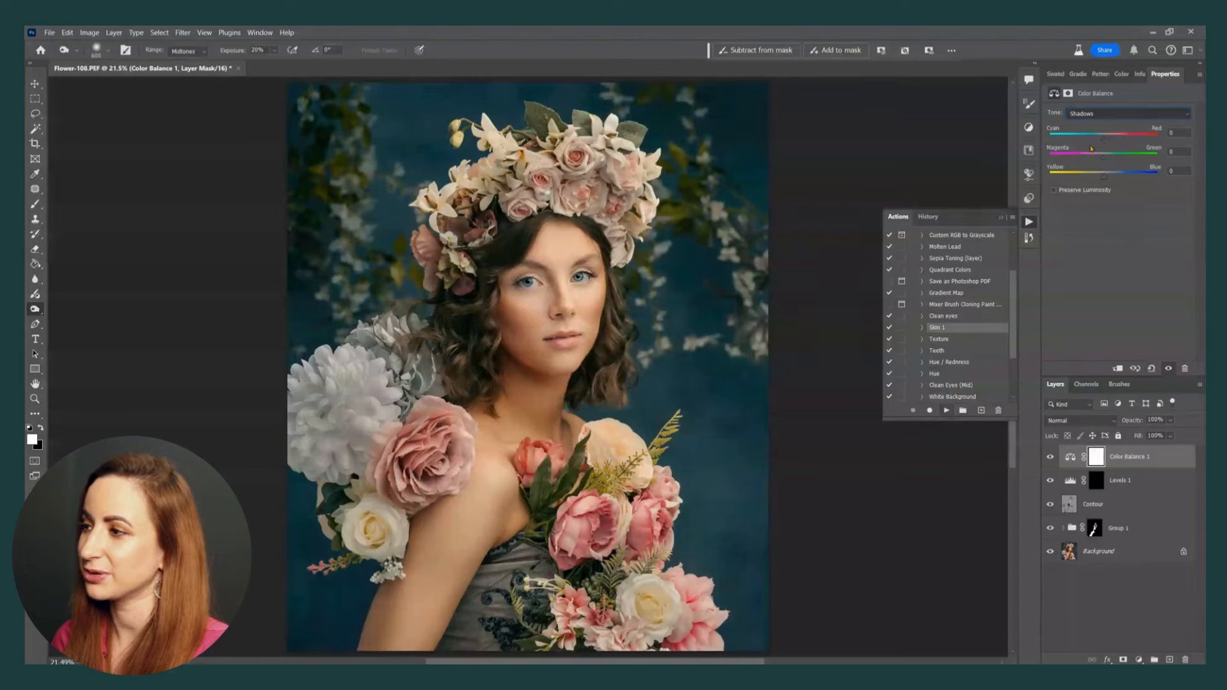
drag(1095, 177, 1110, 142)
Step: Compare the portrait with Preserve Luminosity on and off, and with the Color Balance layer hidden and shown
click(1054, 190)
click(1055, 191)
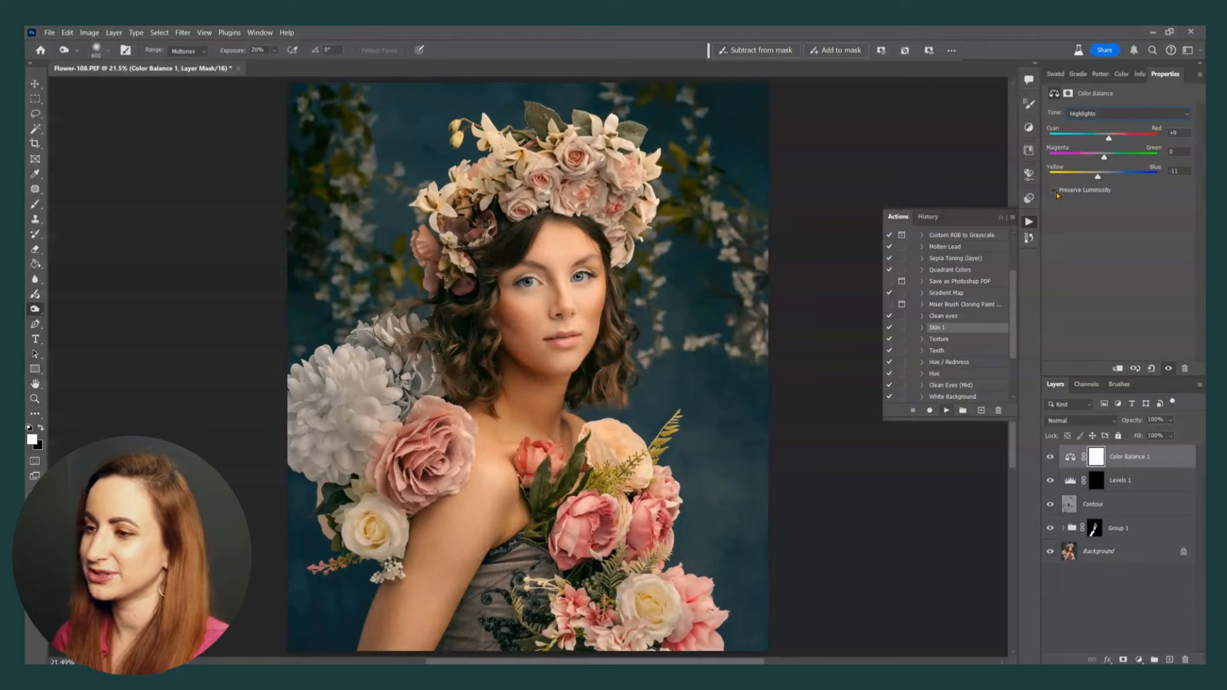
click(1054, 190)
click(1054, 190)
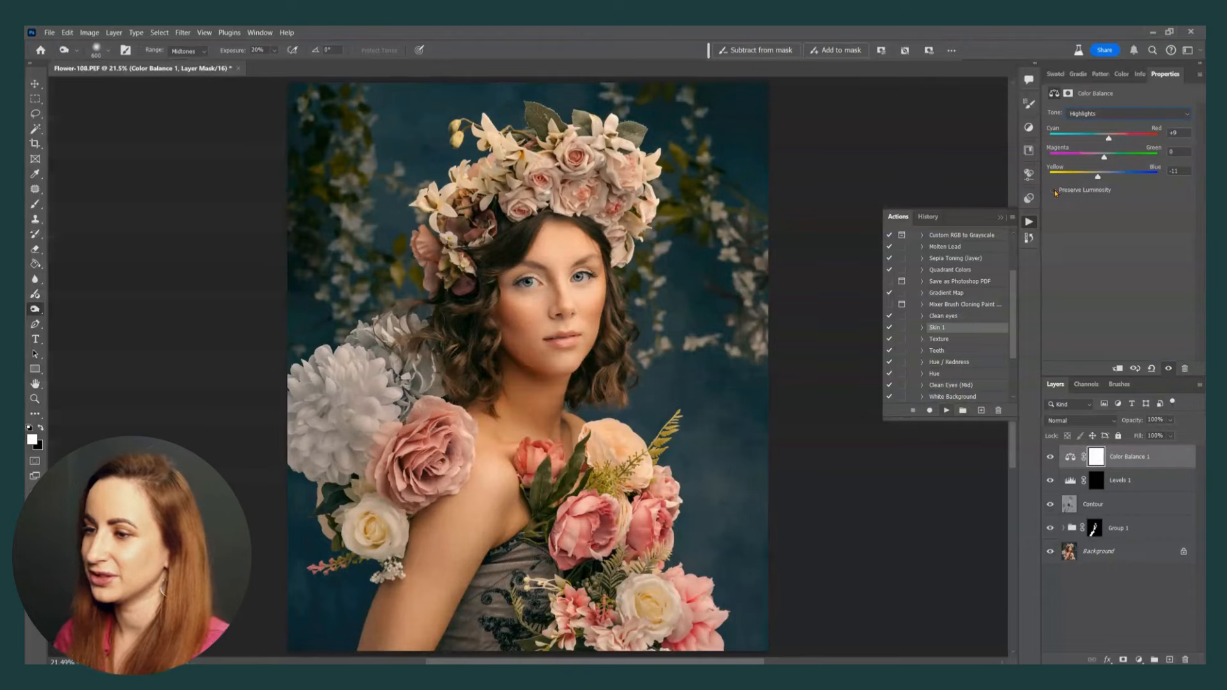
click(1054, 190)
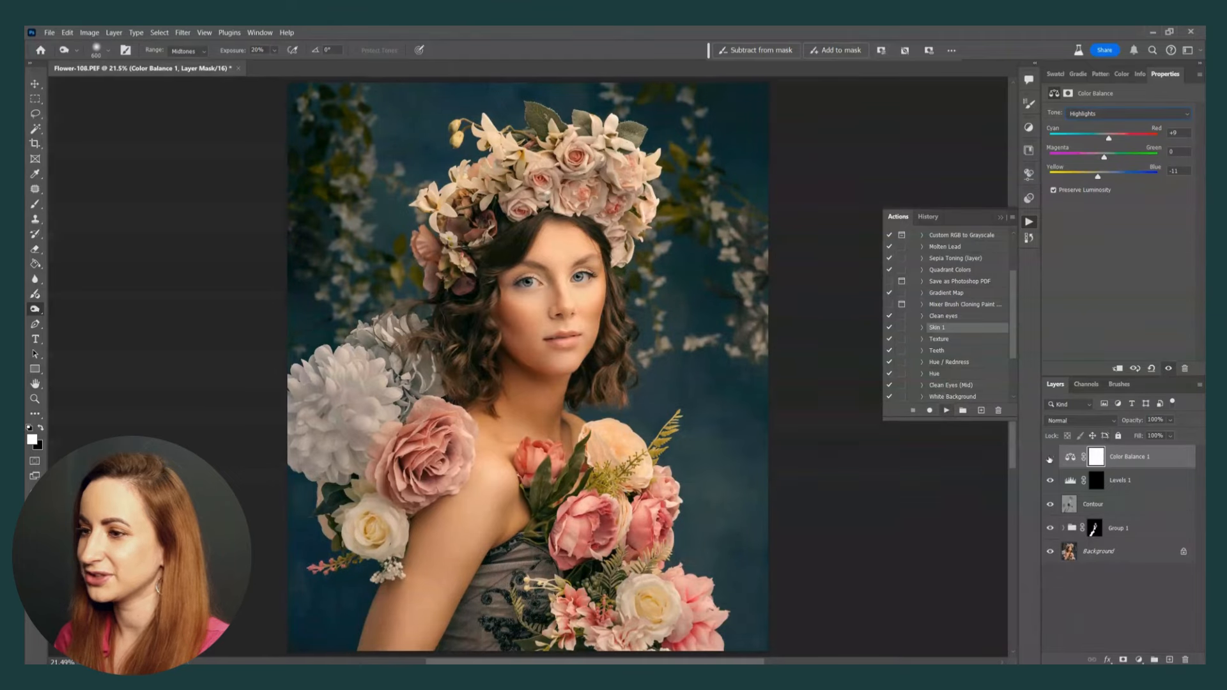
click(1050, 457)
click(1050, 457)
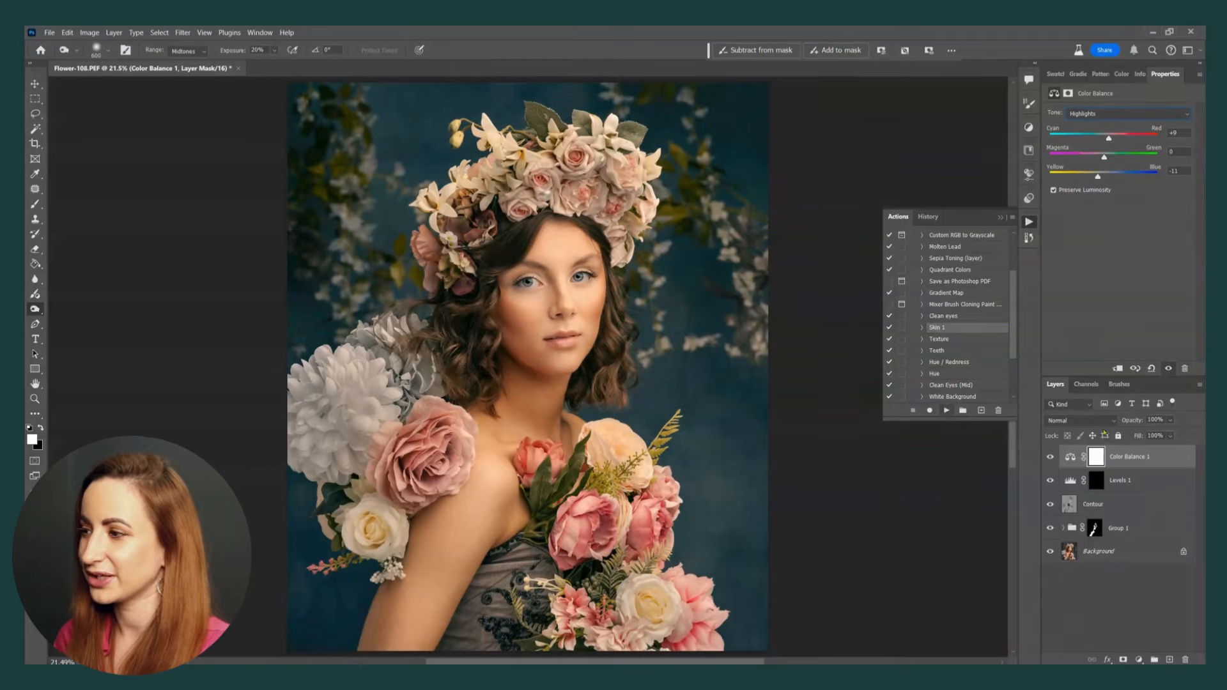
Step: Set the Color Balance shadows' Yellow/Blue value to +4, turn off Preserve Luminosity and compare with the layer hidden
click(1094, 113)
click(1094, 125)
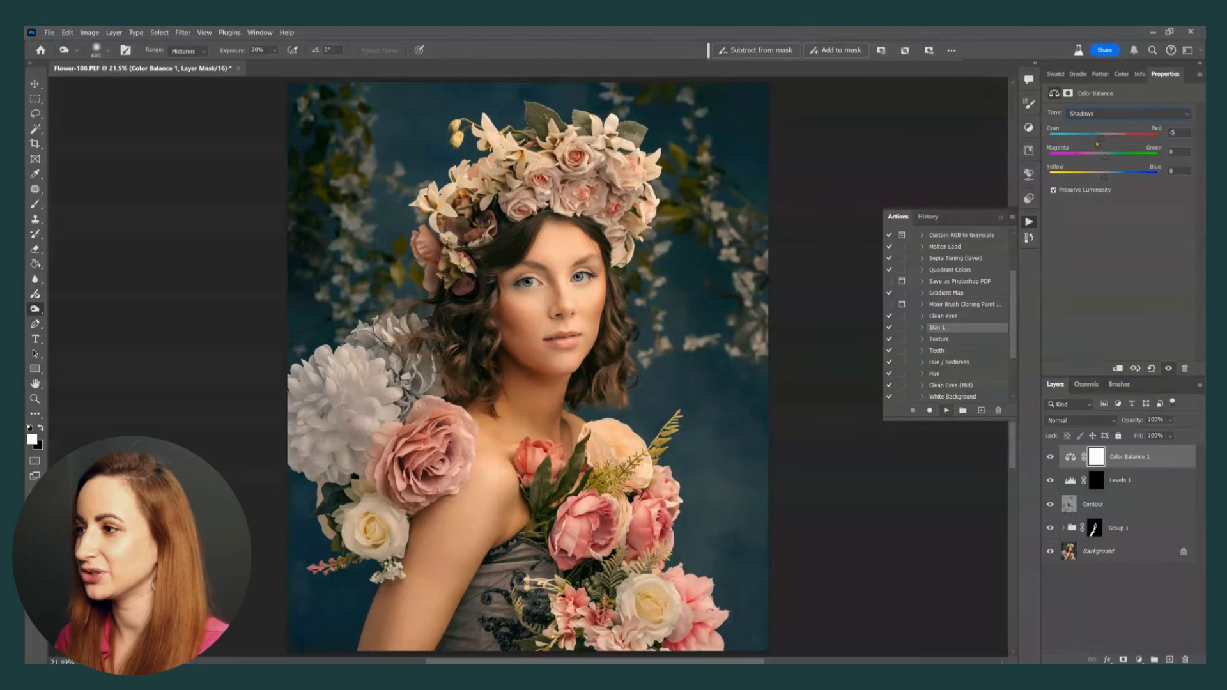
drag(1104, 179, 1108, 182)
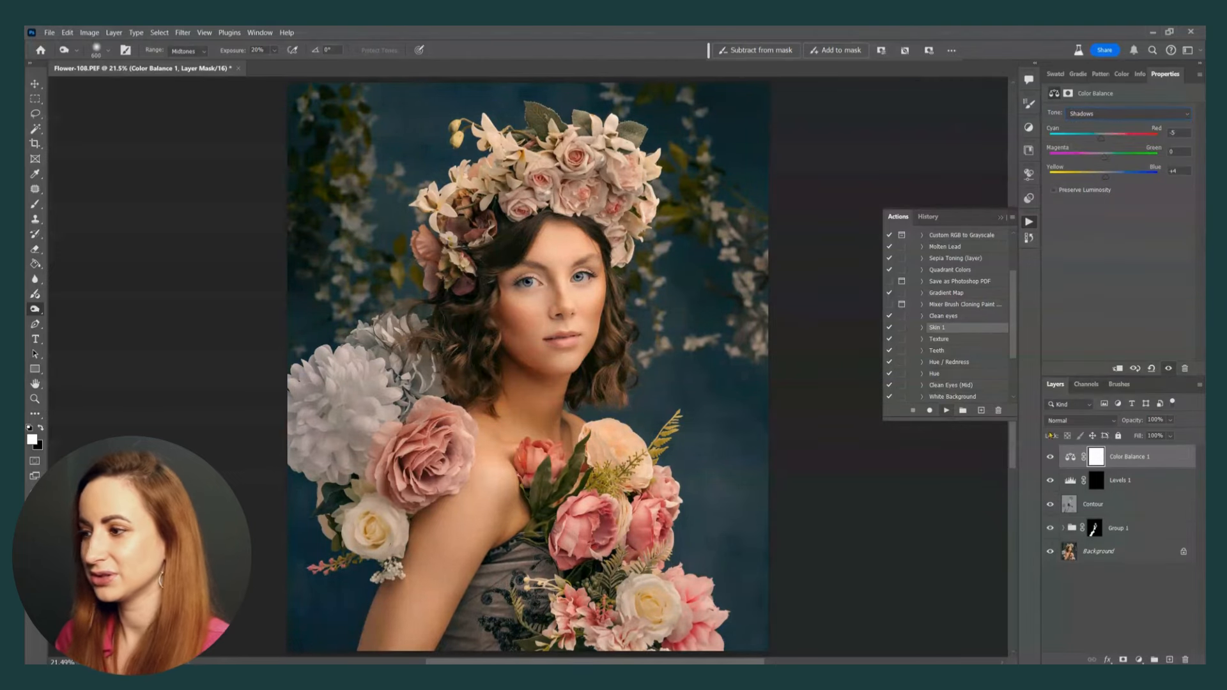
click(1050, 457)
click(1050, 457)
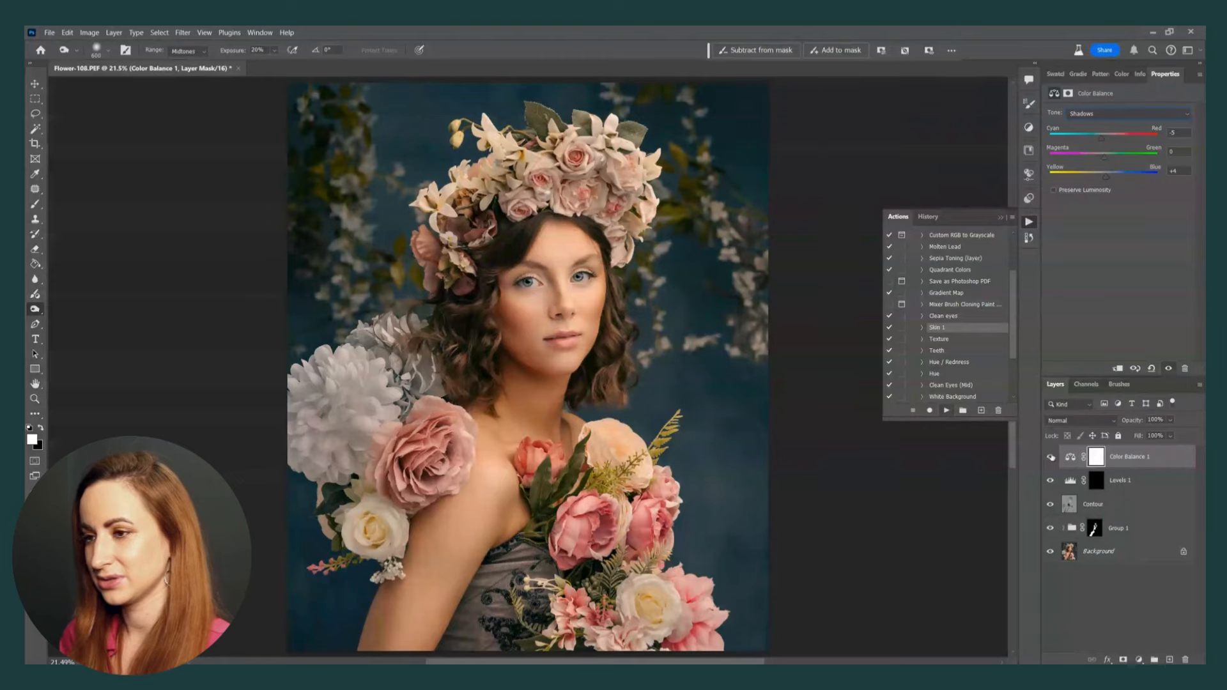